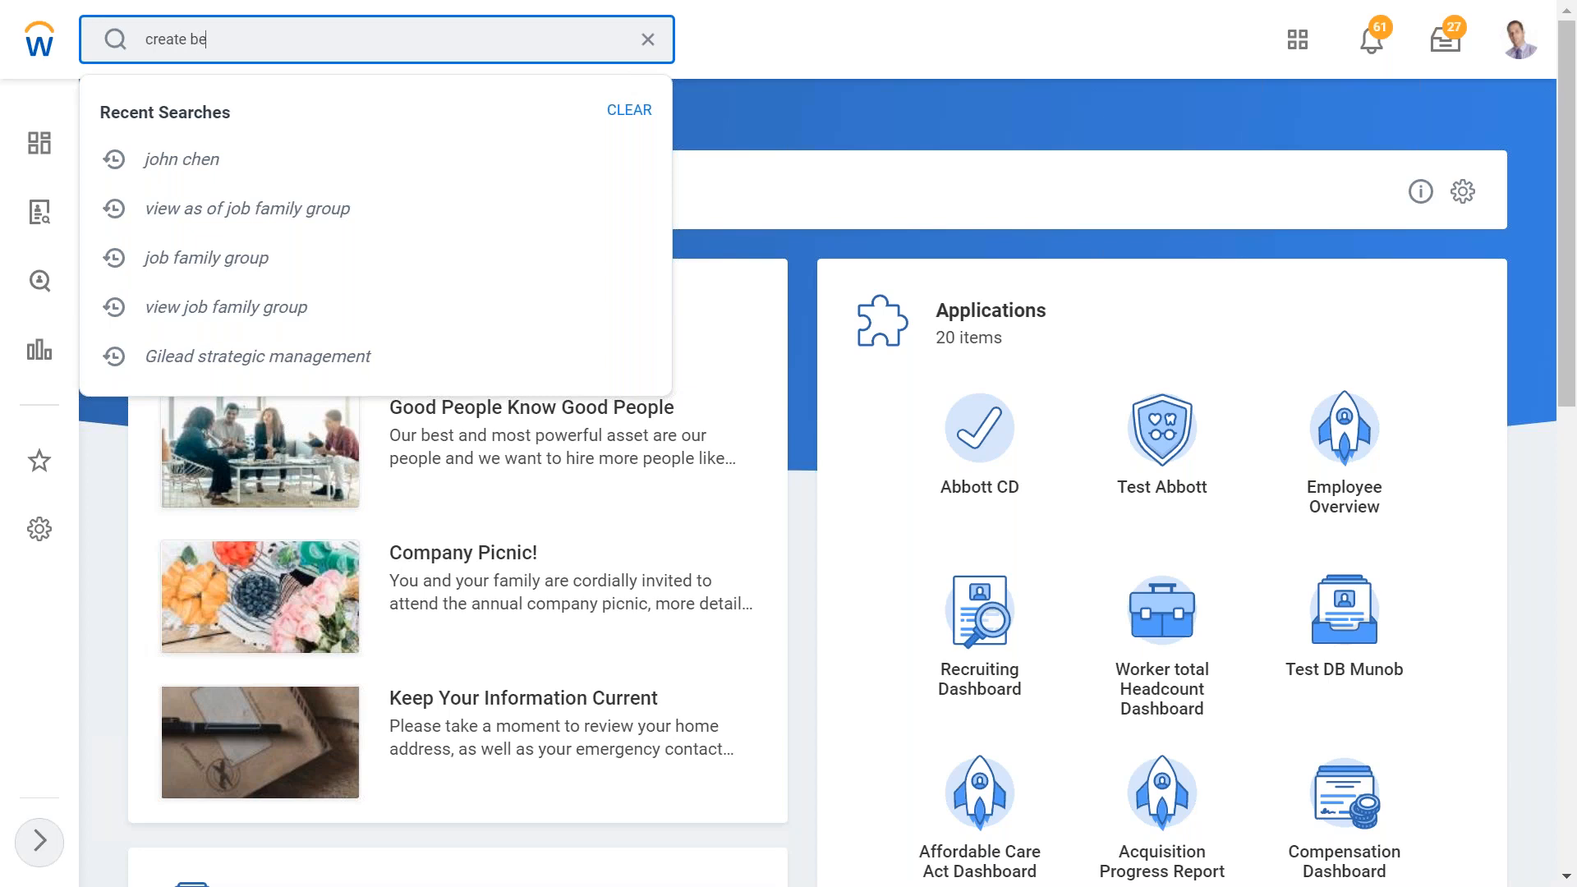
- Search for and open the Create Benefit Event Type task
type("event")
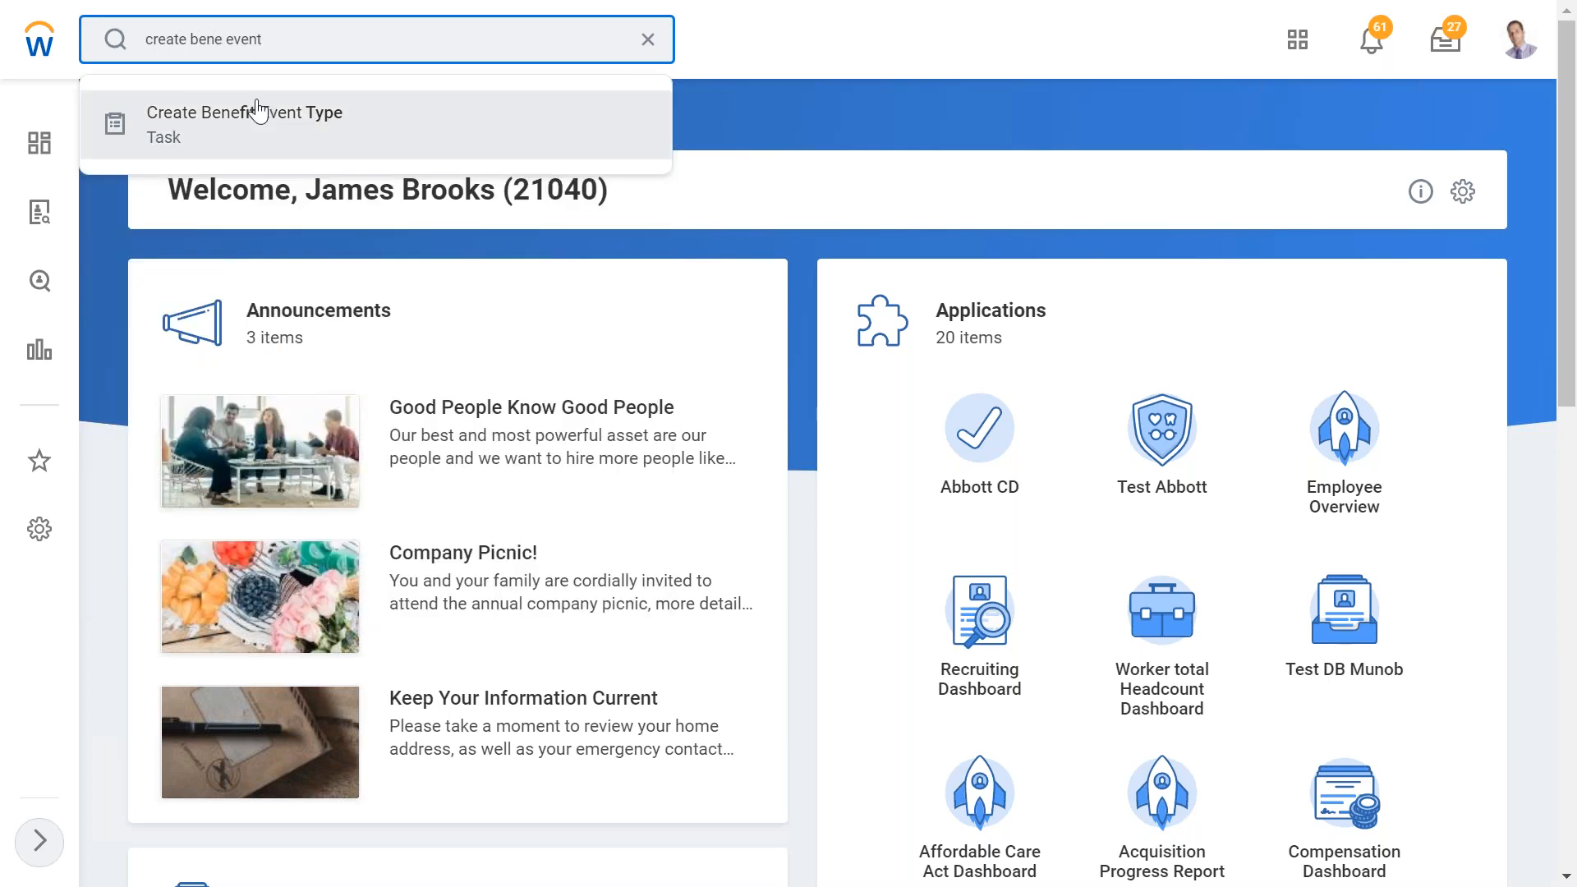
left_click(256, 110)
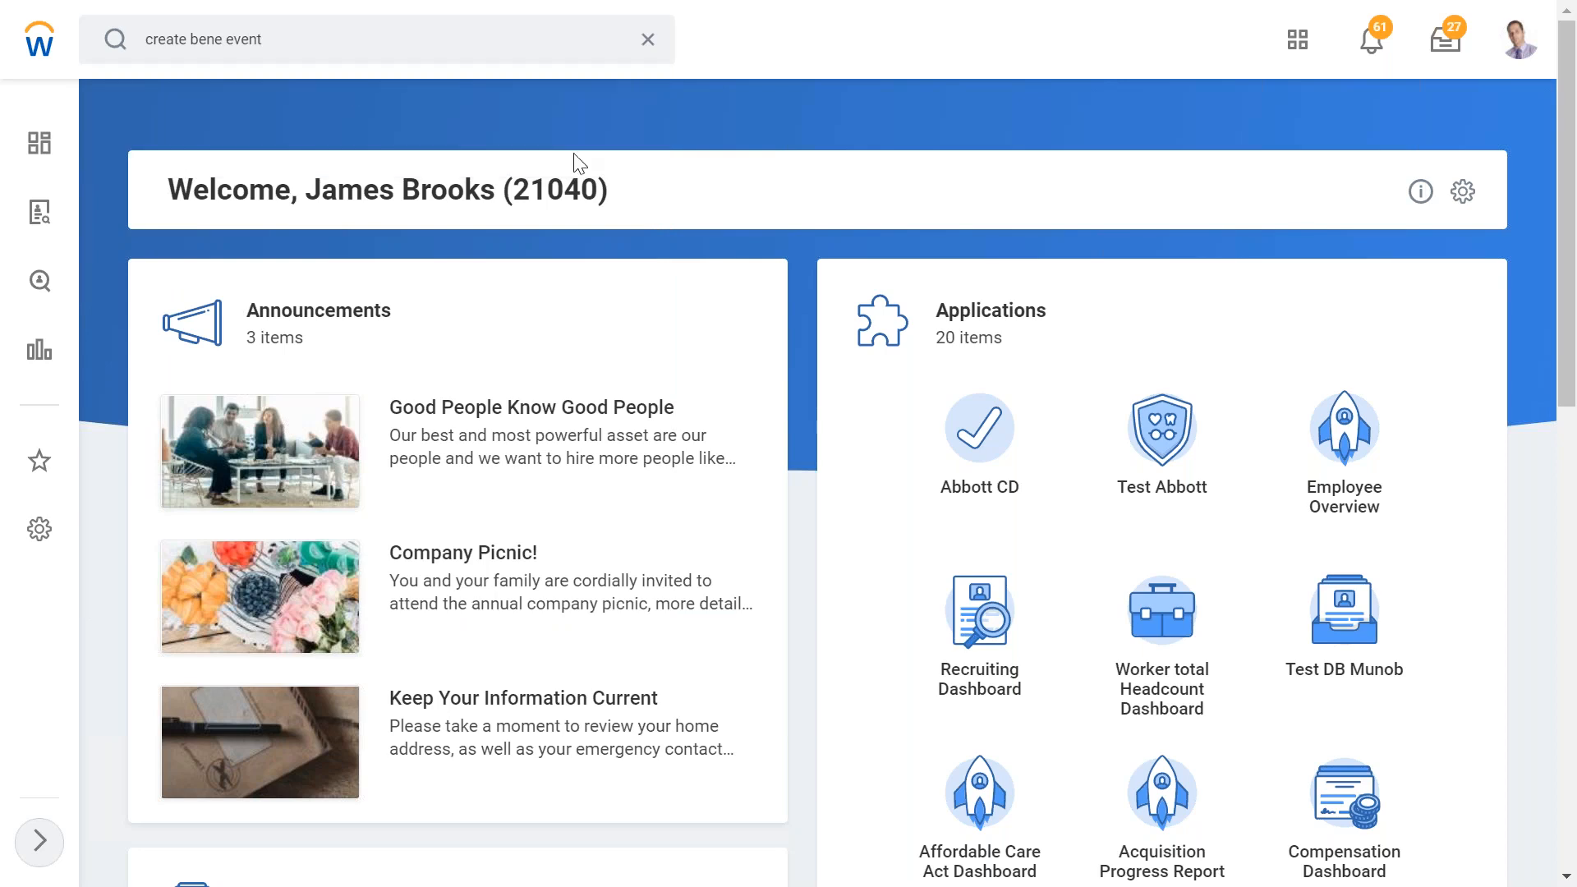
left_click(493, 228)
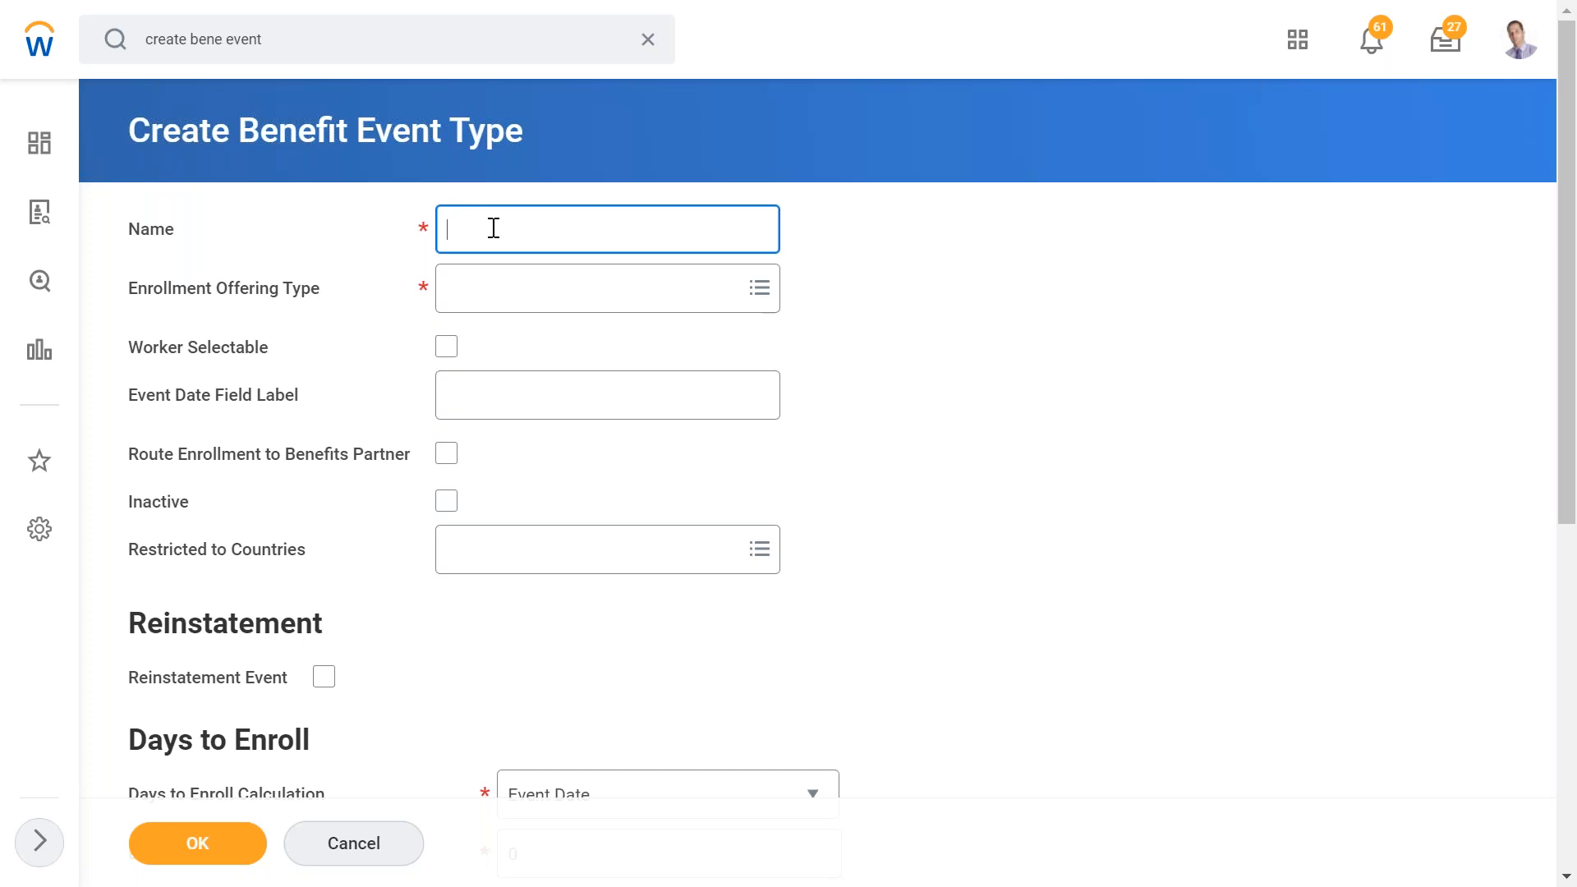
- Enter Edge - Admin Correction as the benefit event type's name
type("Edge")
type(" Employee")
key("BackSpace")
key("BackSpace")
key("BackSpace")
key("BackSpace")
key("BackSpace")
key("BackSpace")
key("BackSpace")
key("BackSpace")
type("Admin Correction")
left_click(493, 229)
type("-")
left_click(932, 355)
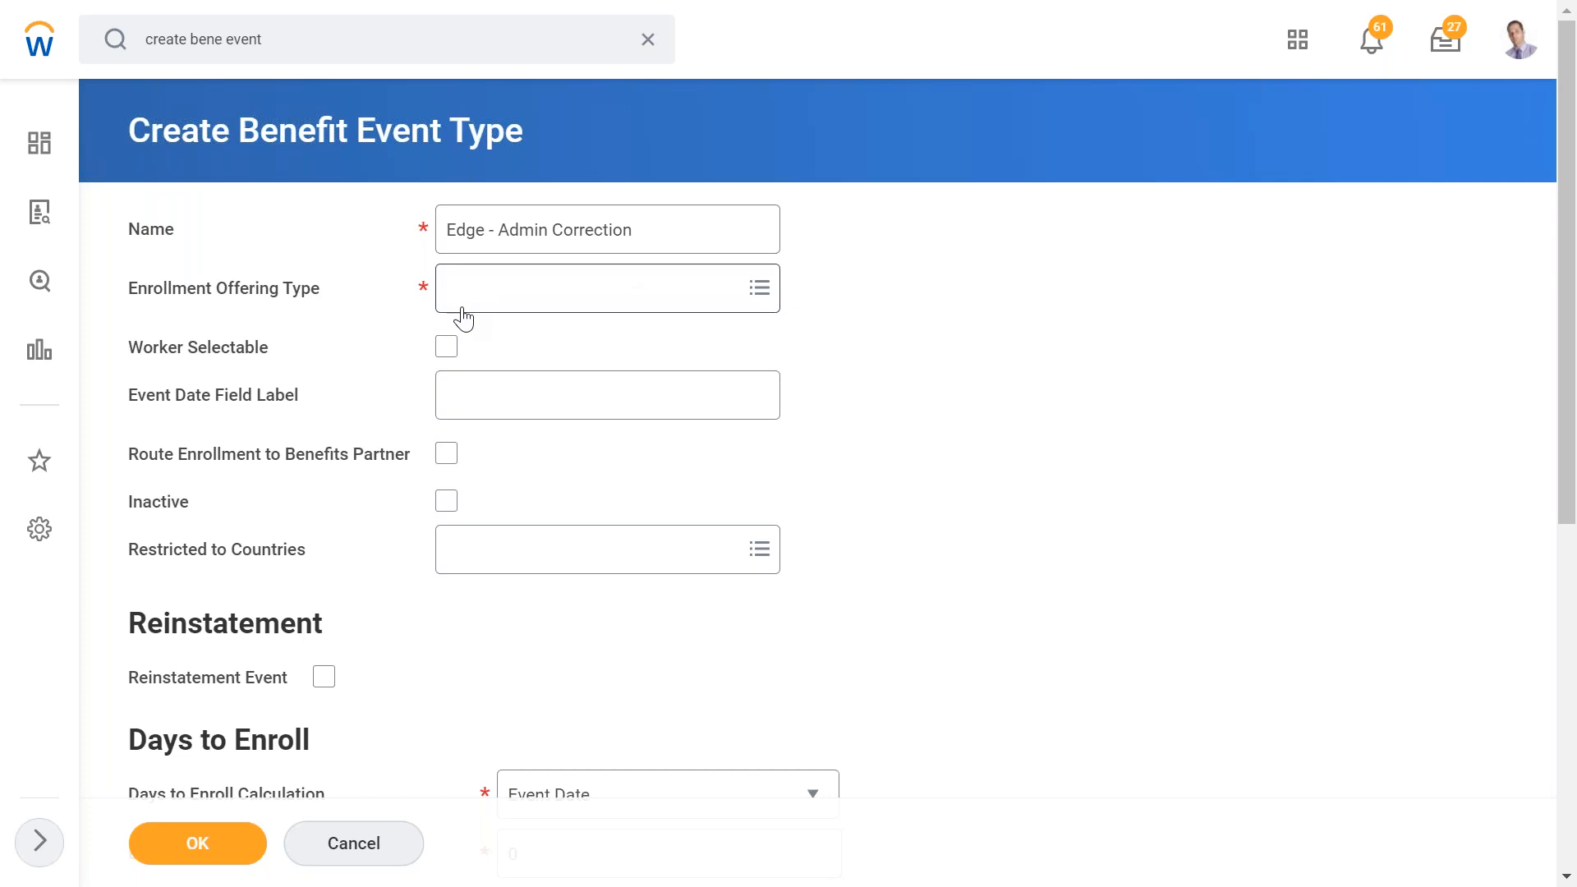
- Set the enrollment offering type to Metro train Ticket from the Additional Benefits Coverage Types list
left_click(525, 302)
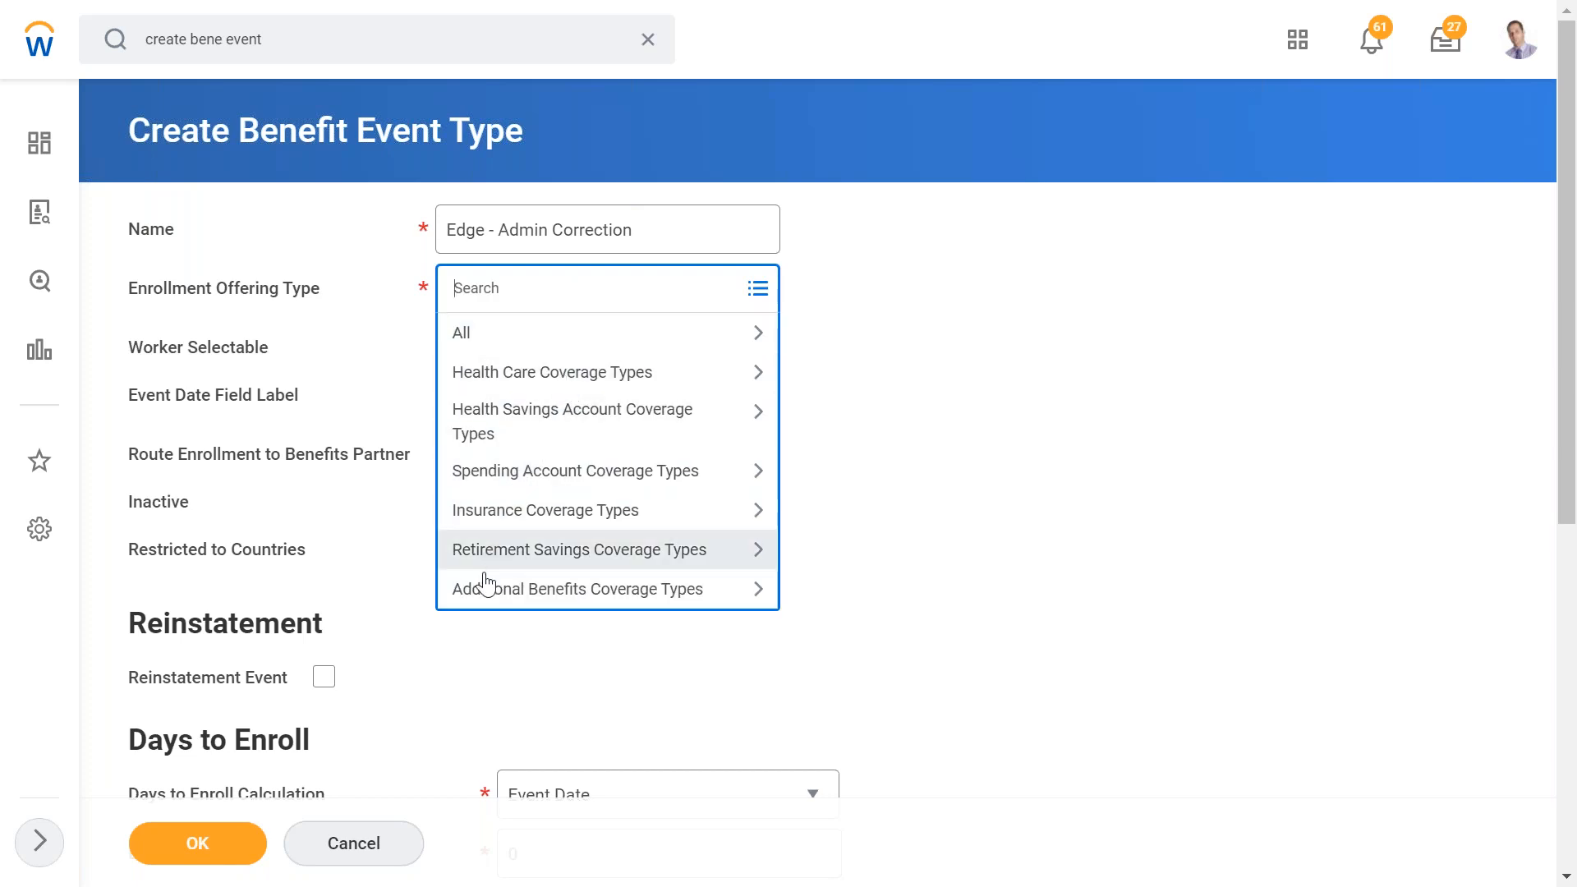
left_click(542, 589)
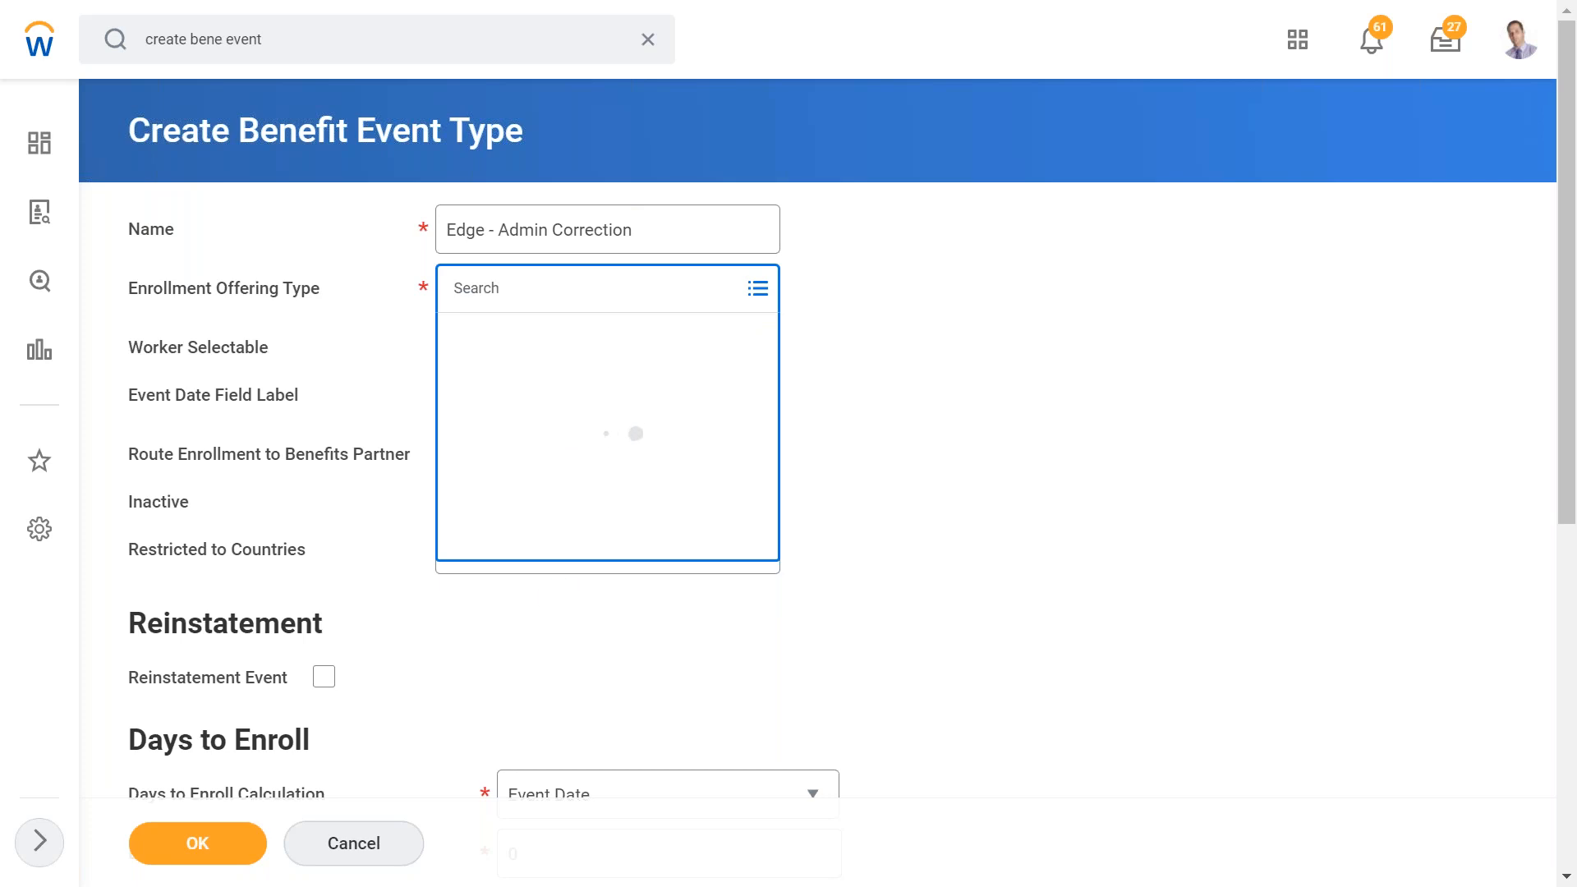
left_click(781, 398)
left_click(539, 288)
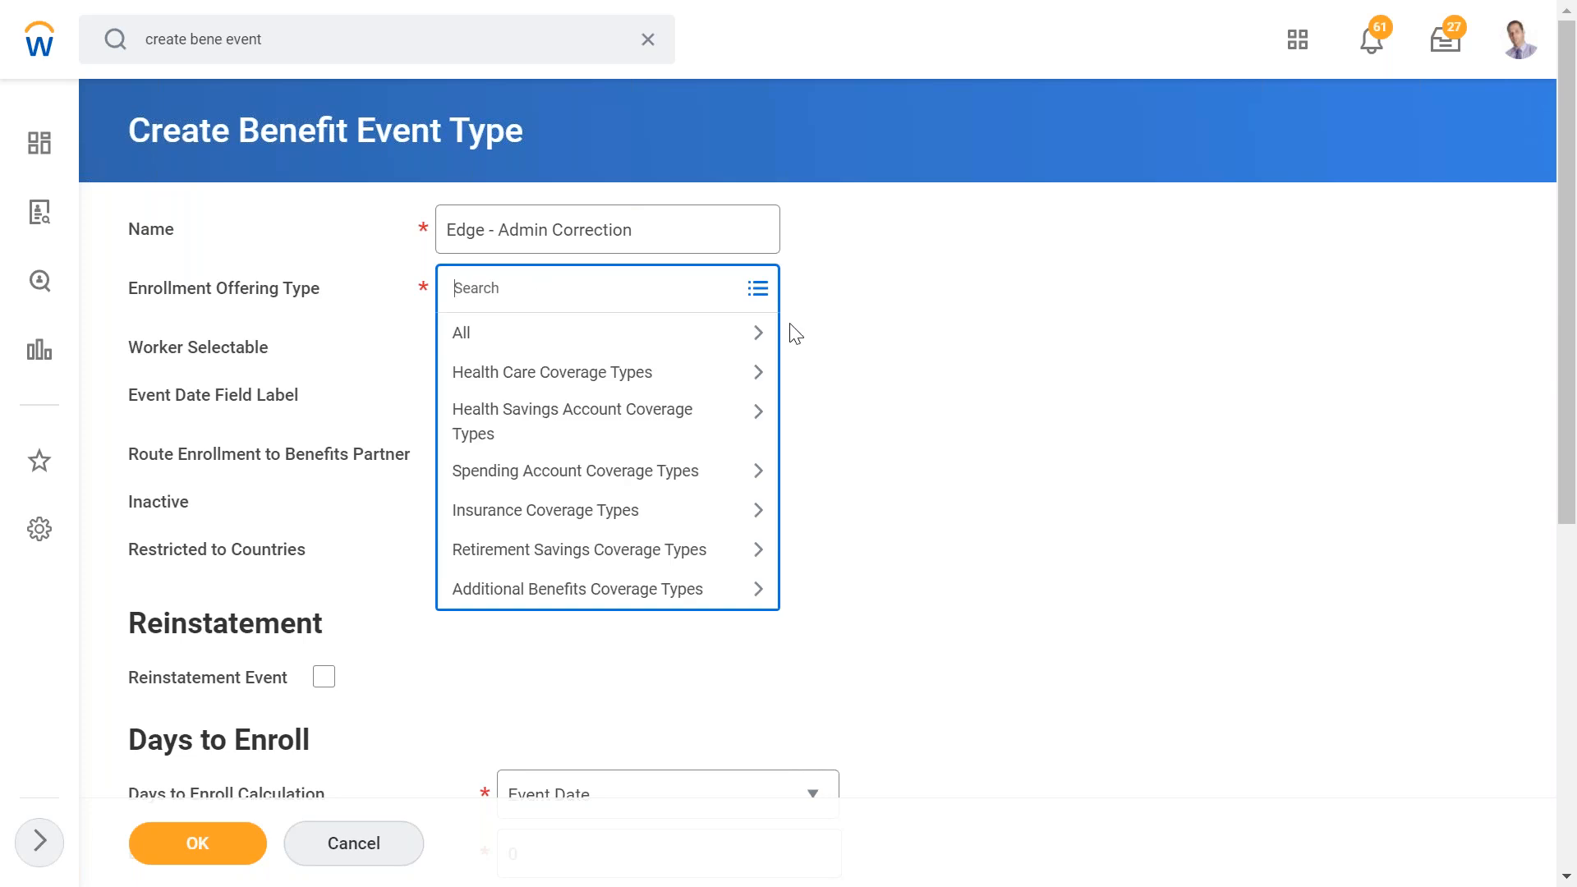
left_click(536, 596)
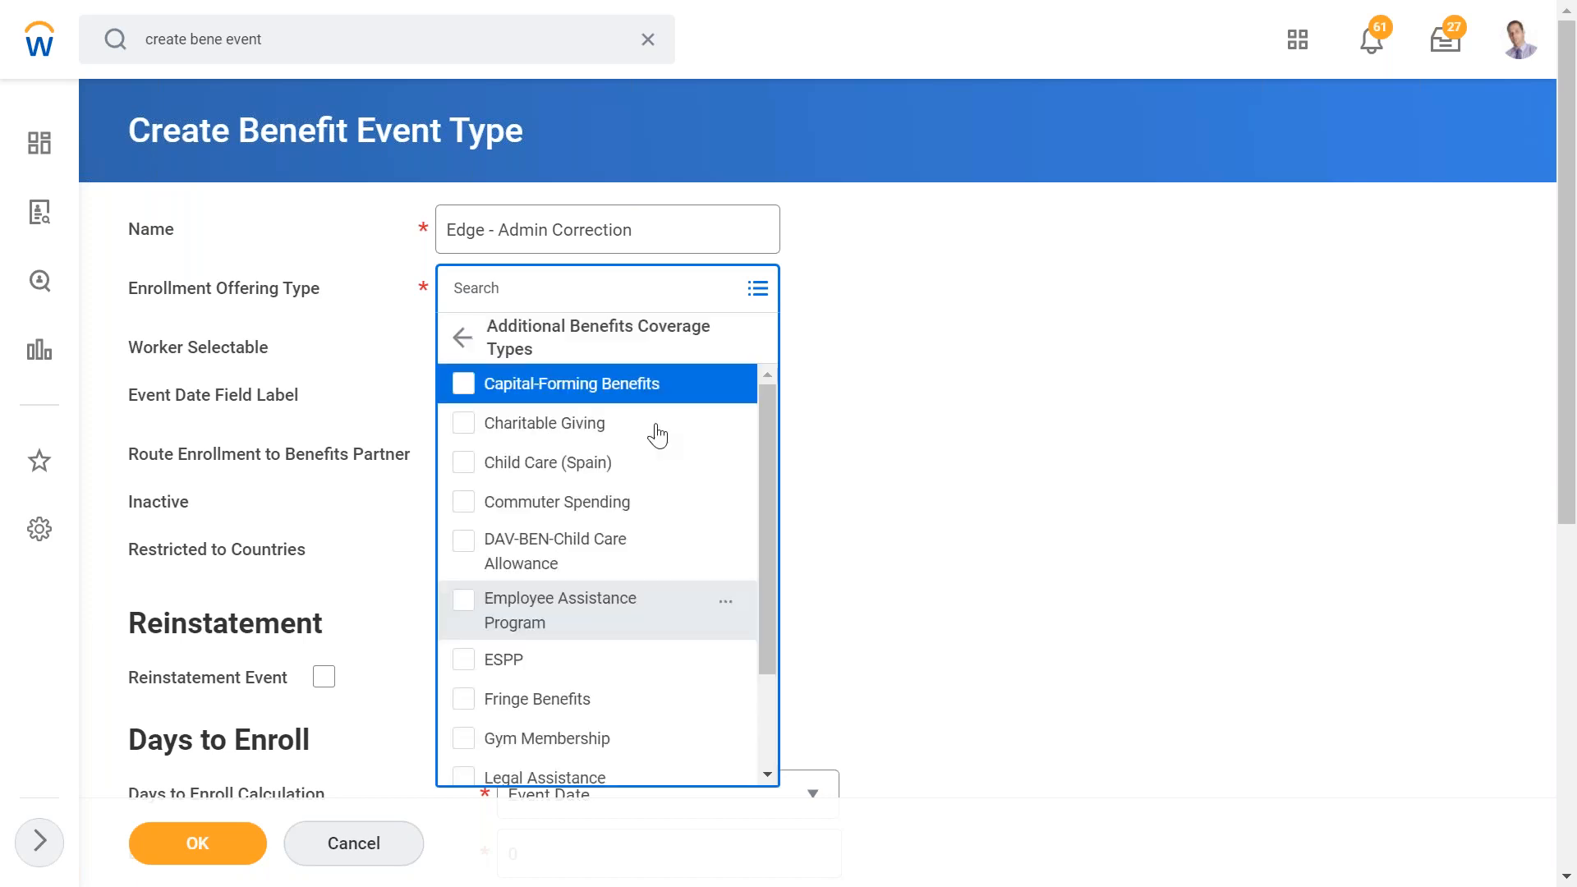
left_click_drag(772, 426, 772, 554)
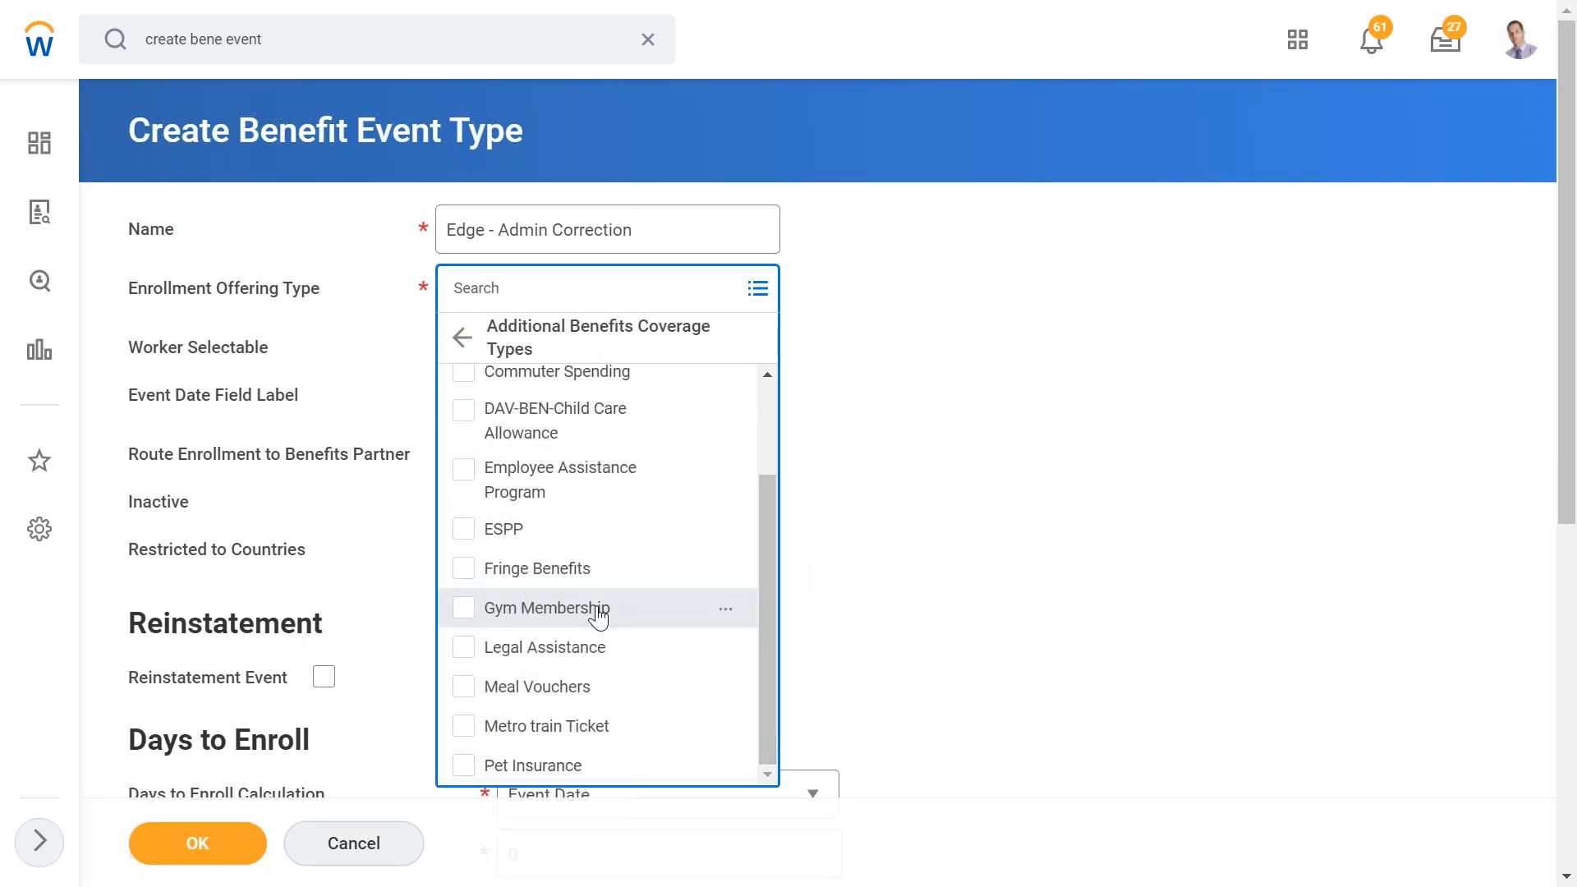
left_click_drag(764, 531, 766, 424)
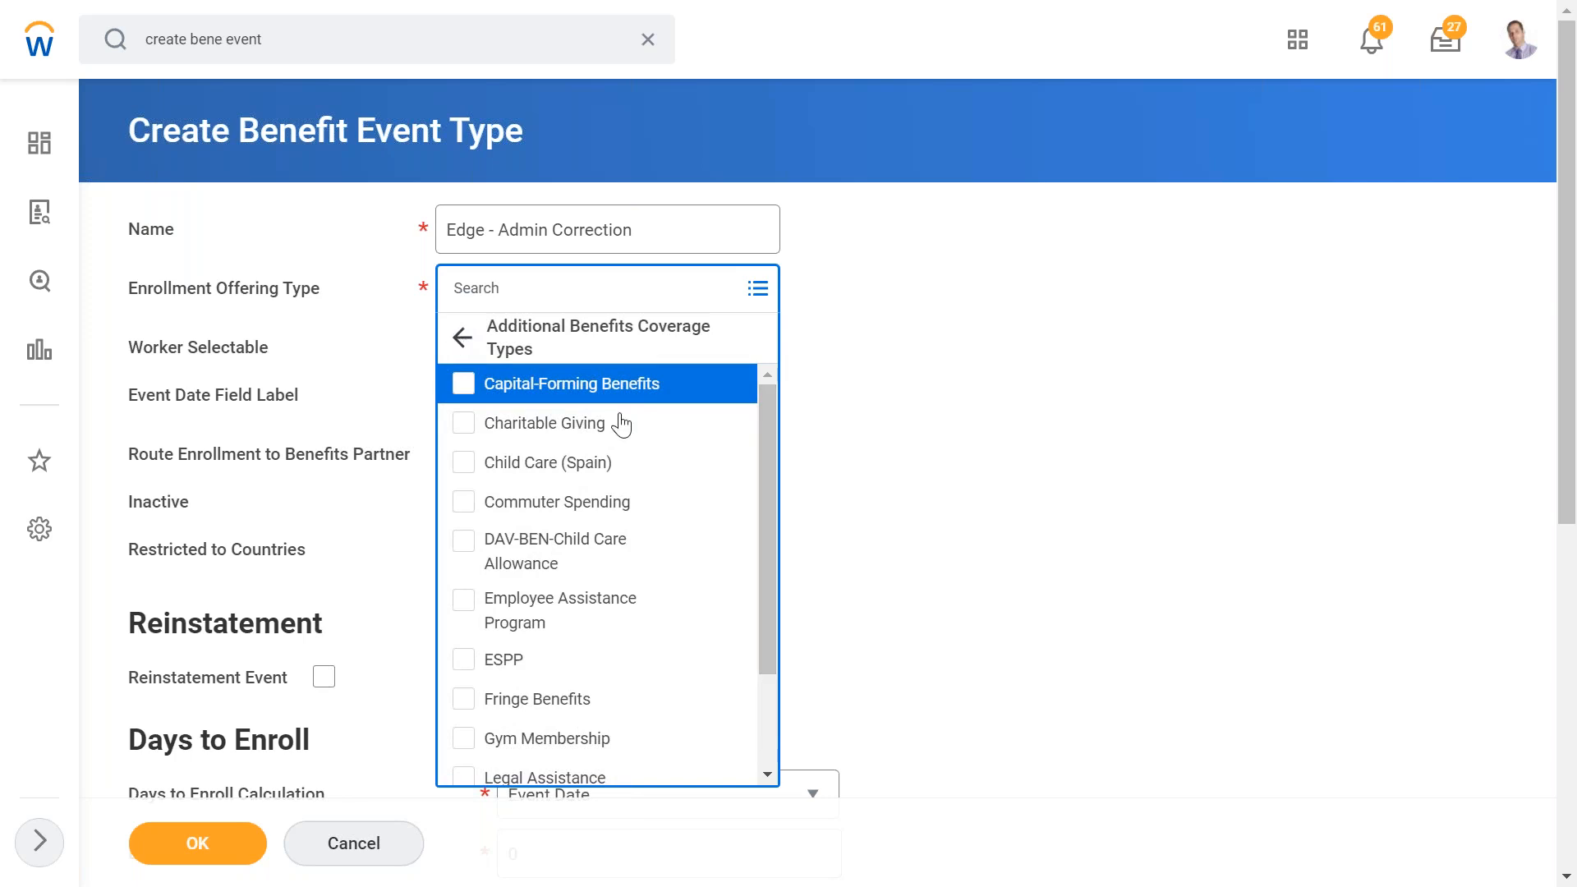
left_click_drag(768, 614, 764, 713)
left_click(609, 726)
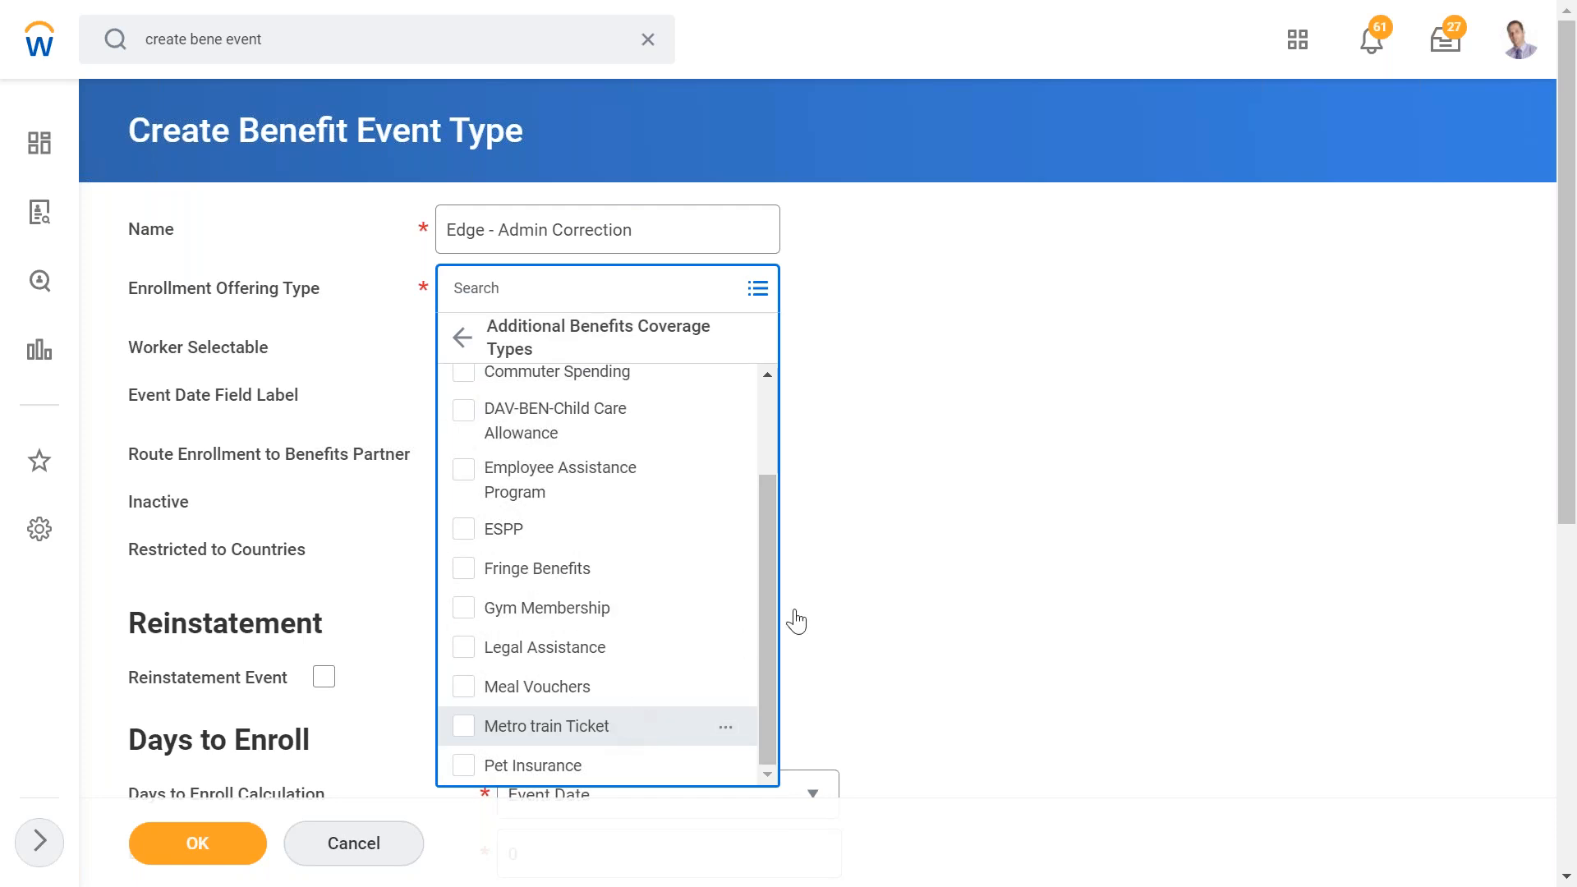
- Rename the event type to Edge - Commuting Benefit
left_click(642, 244)
key("BackSpace")
key("BackSpace")
key("BackSpace")
key("BackSpace")
key("BackSpace")
key("BackSpace")
key("BackSpace")
key("BackSpace")
key("BackSpace")
key("BackSpace")
key("BackSpace")
key("BackSpace")
key("BackSpace")
key("BackSpace")
key("BackSpace")
key("BackSpace")
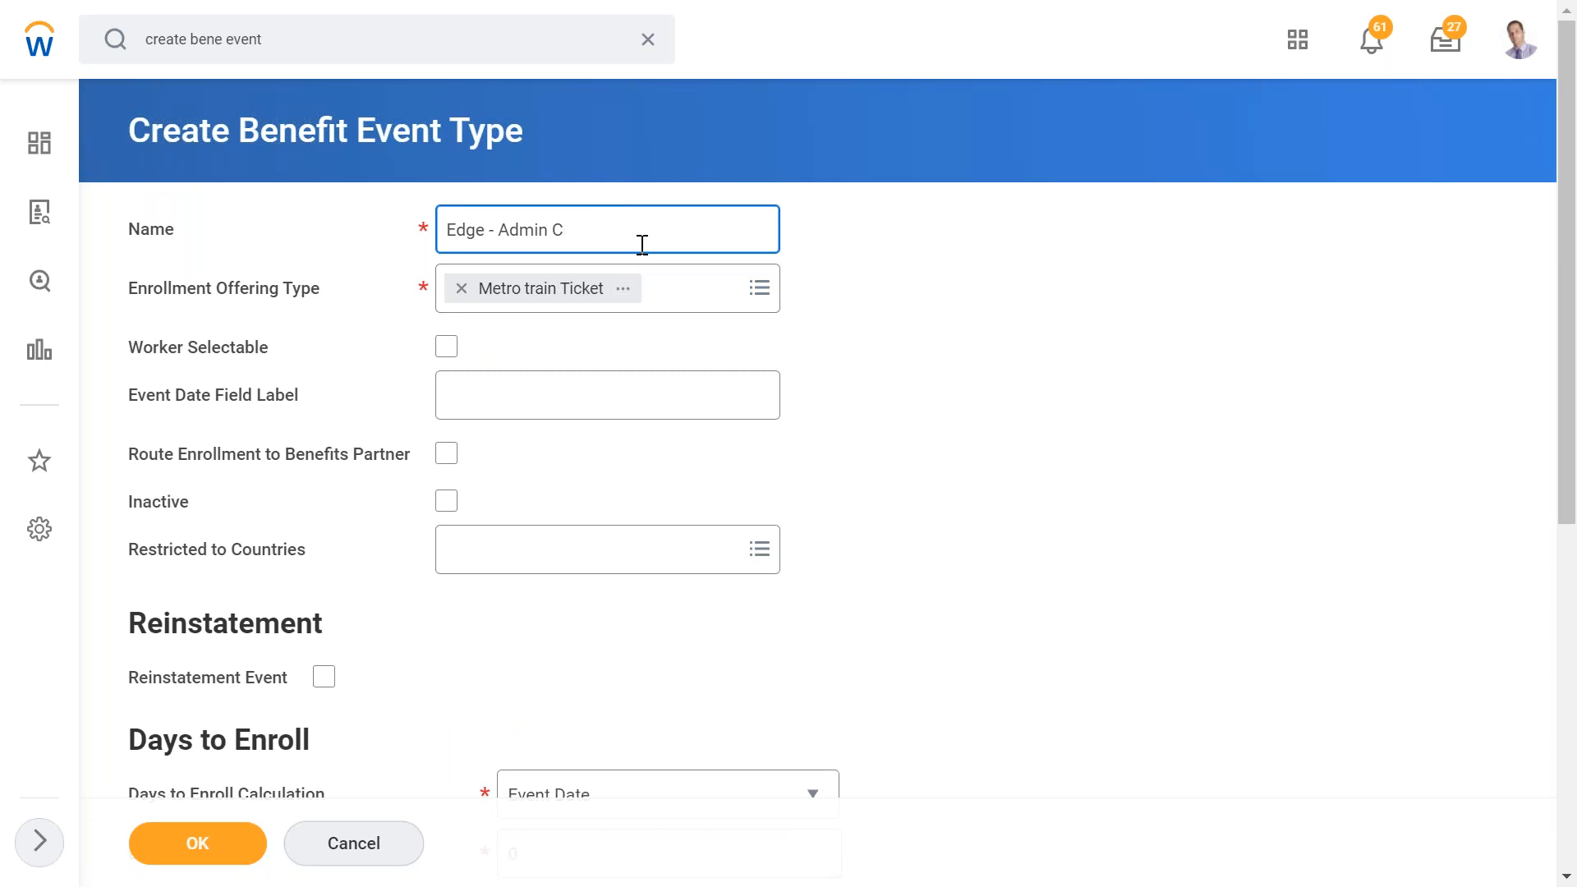
type("Commuting Benefit")
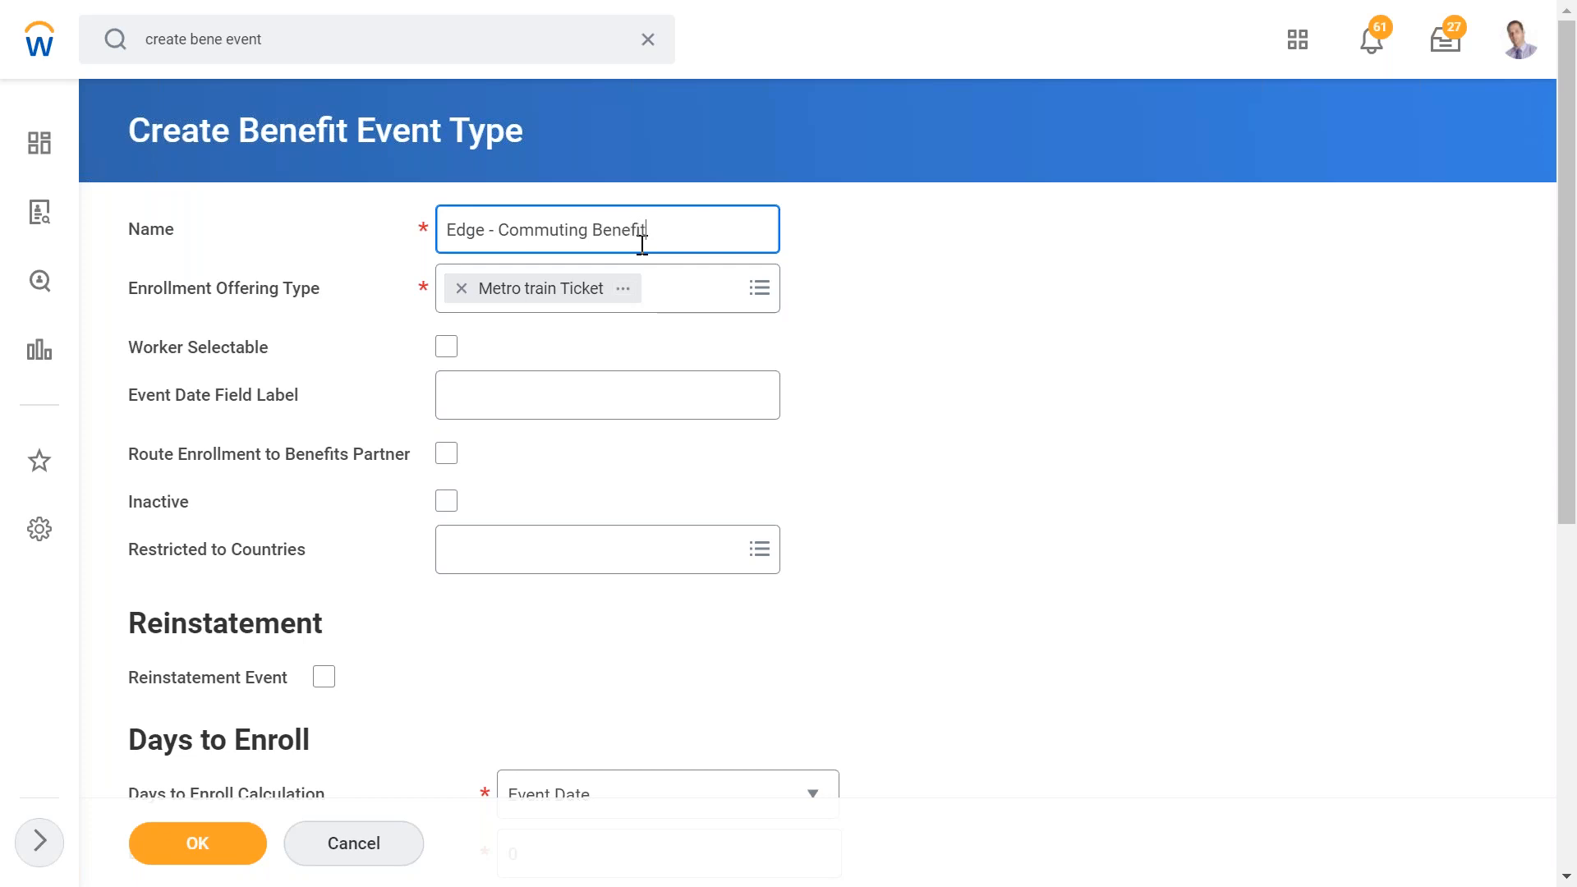
left_click(826, 318)
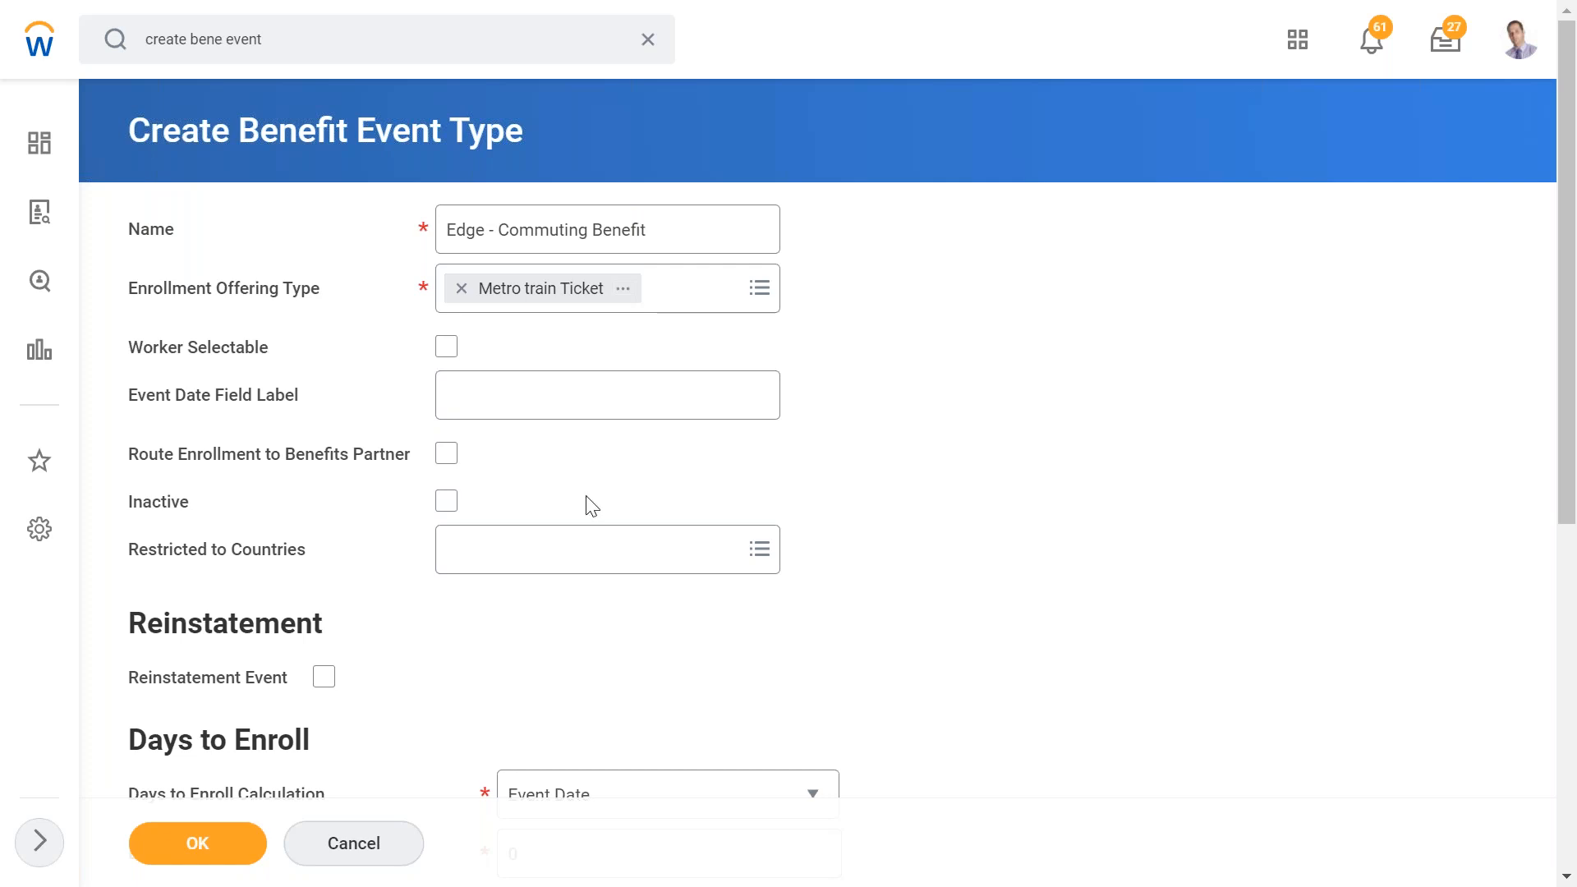
- Try the Worker Selectable and Route Enrollment to Benefits Partner options, leaving both cleared
left_click(445, 359)
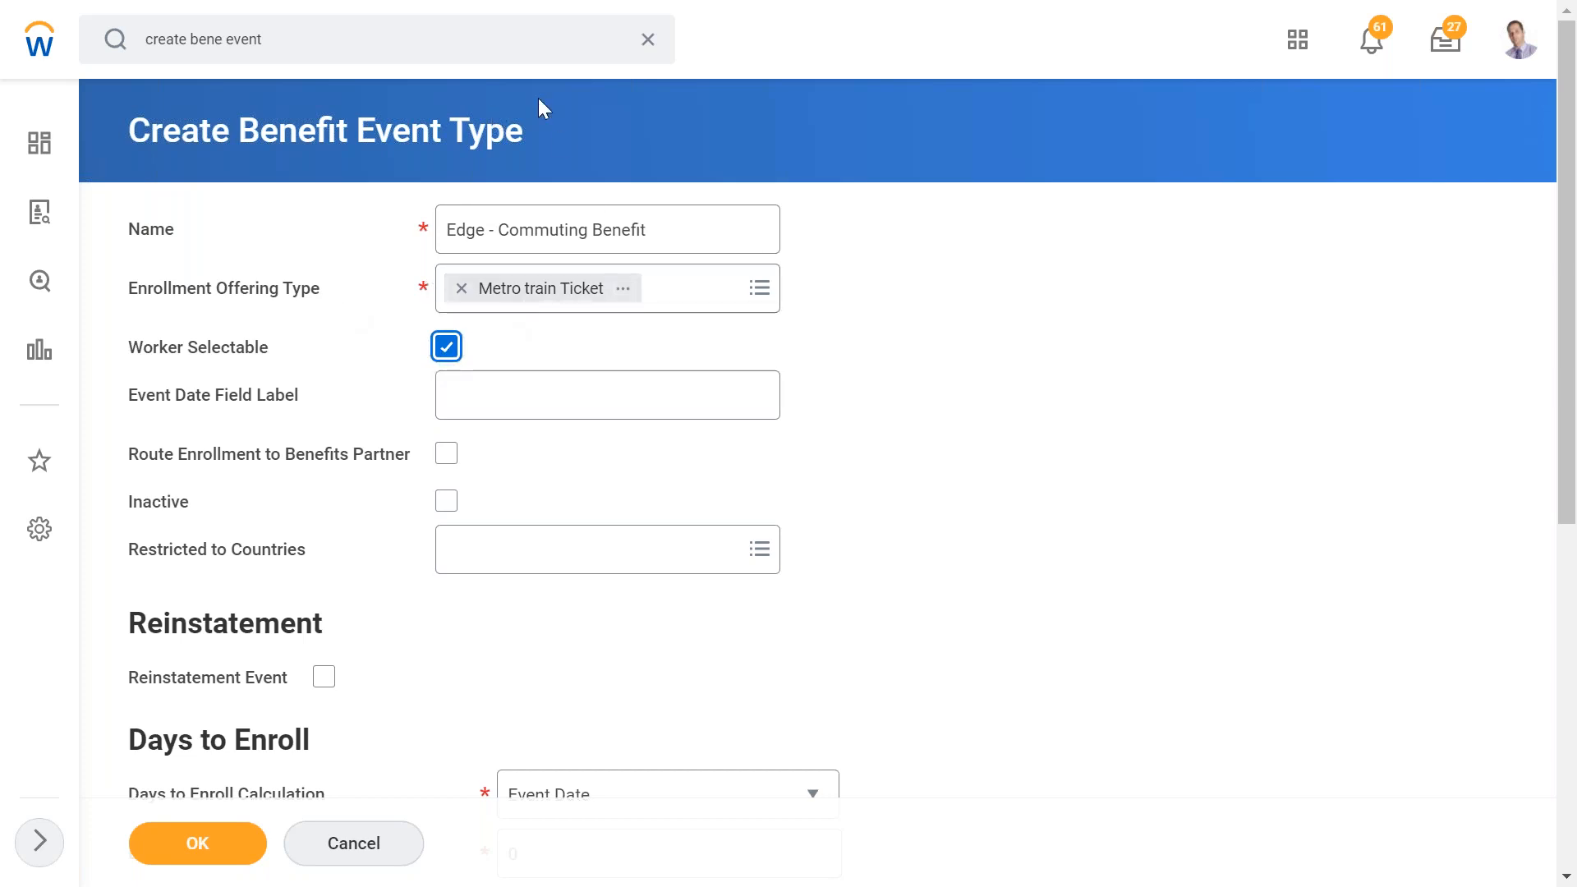
left_click(445, 353)
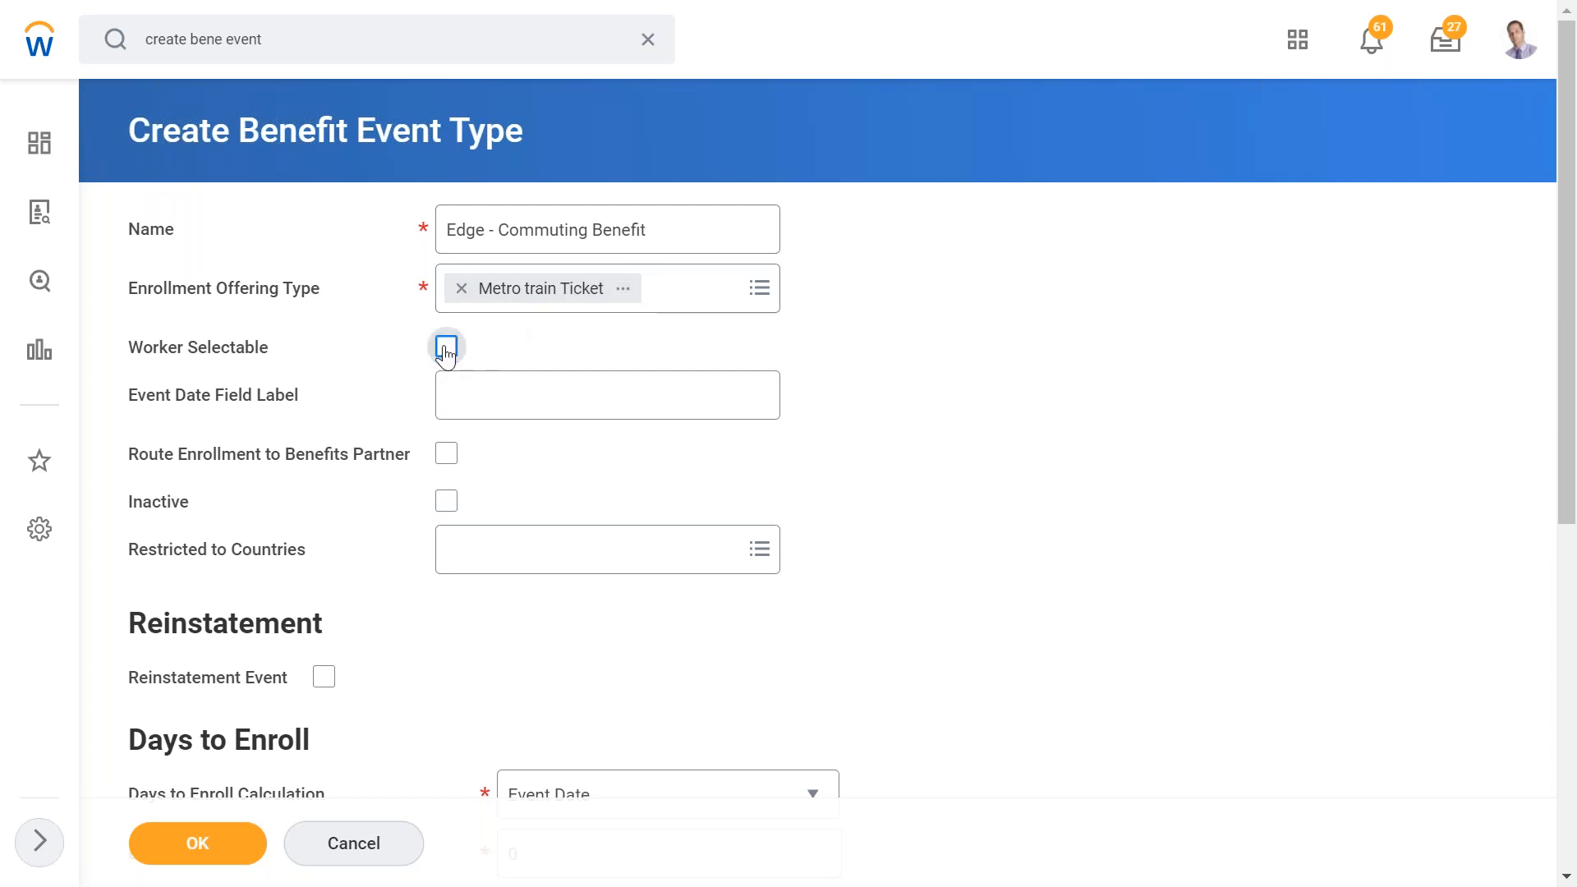
left_click(443, 465)
left_click(445, 454)
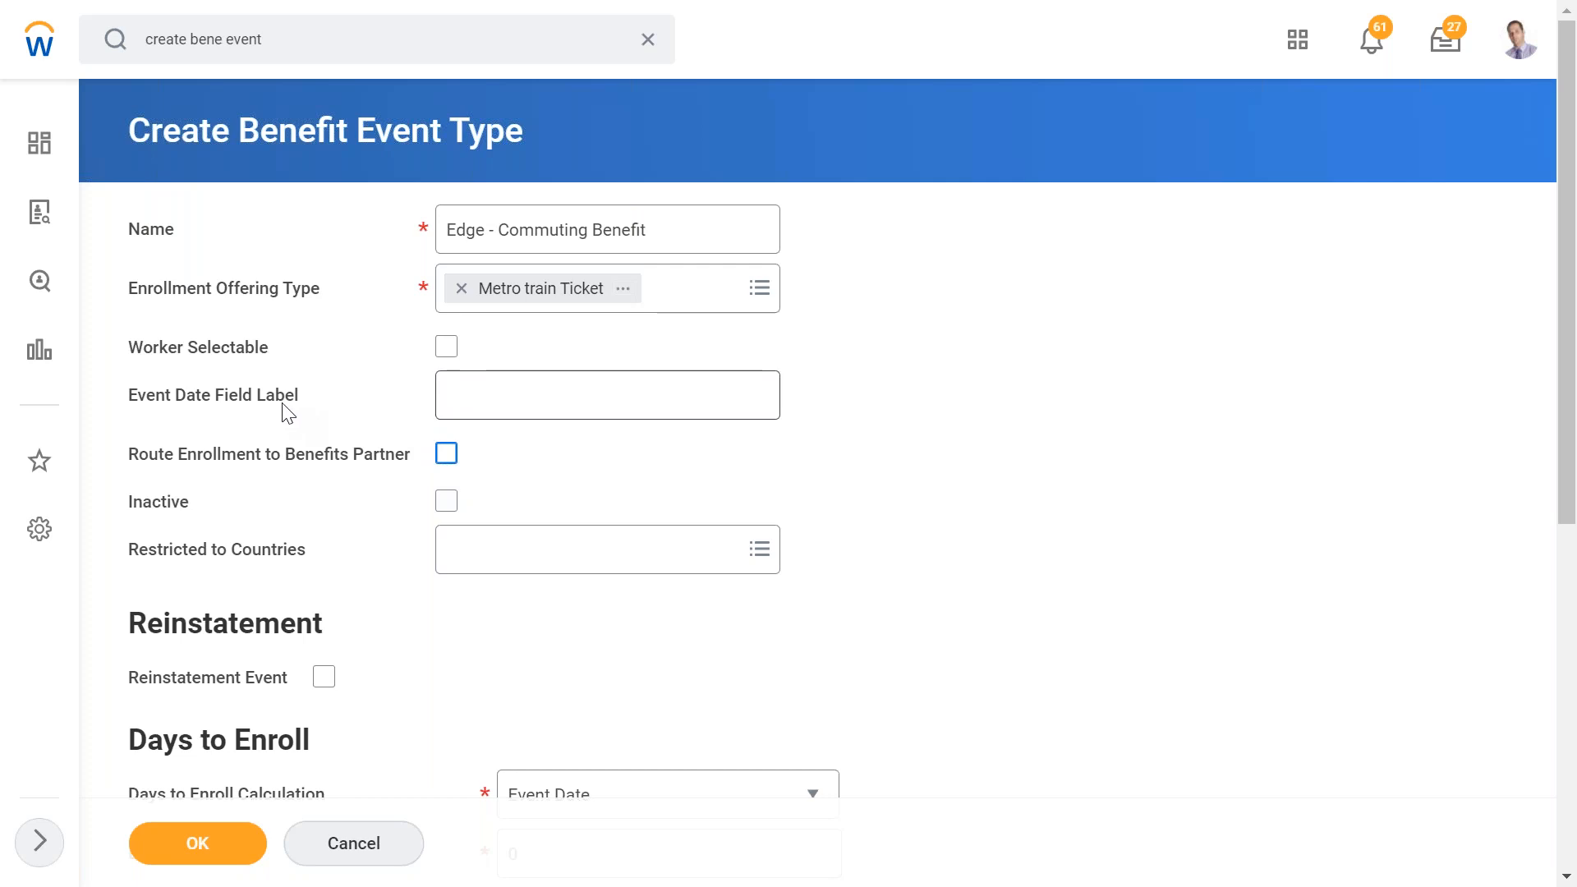
- Set the event date field label to Benefit Plan Actual Effective date / Start Date
left_click(478, 401)
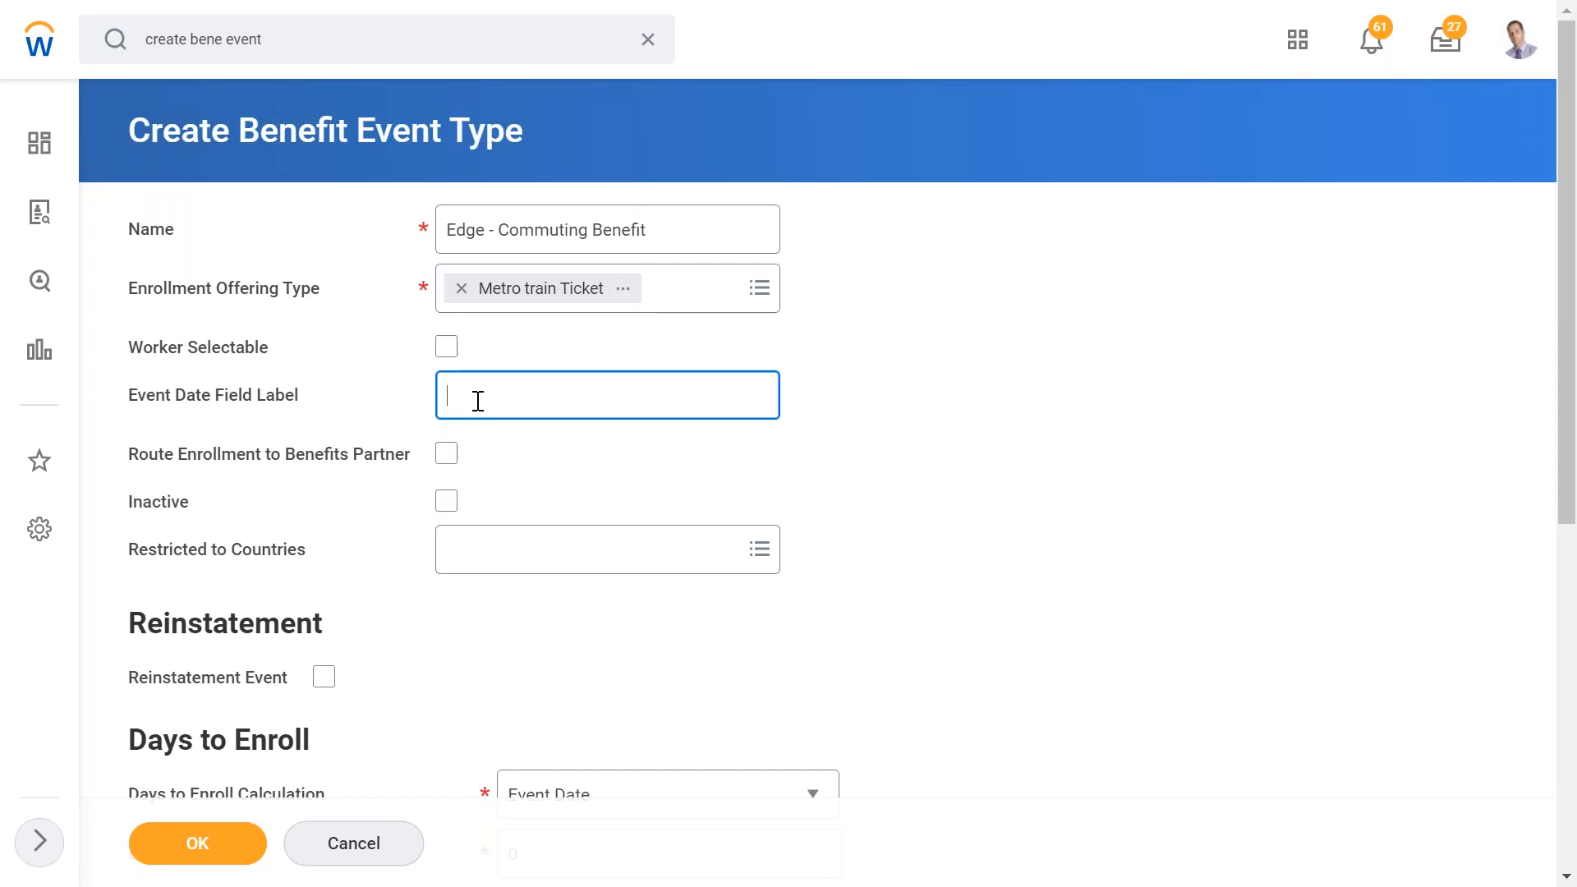
type("Benefit Plan Actual Effective date")
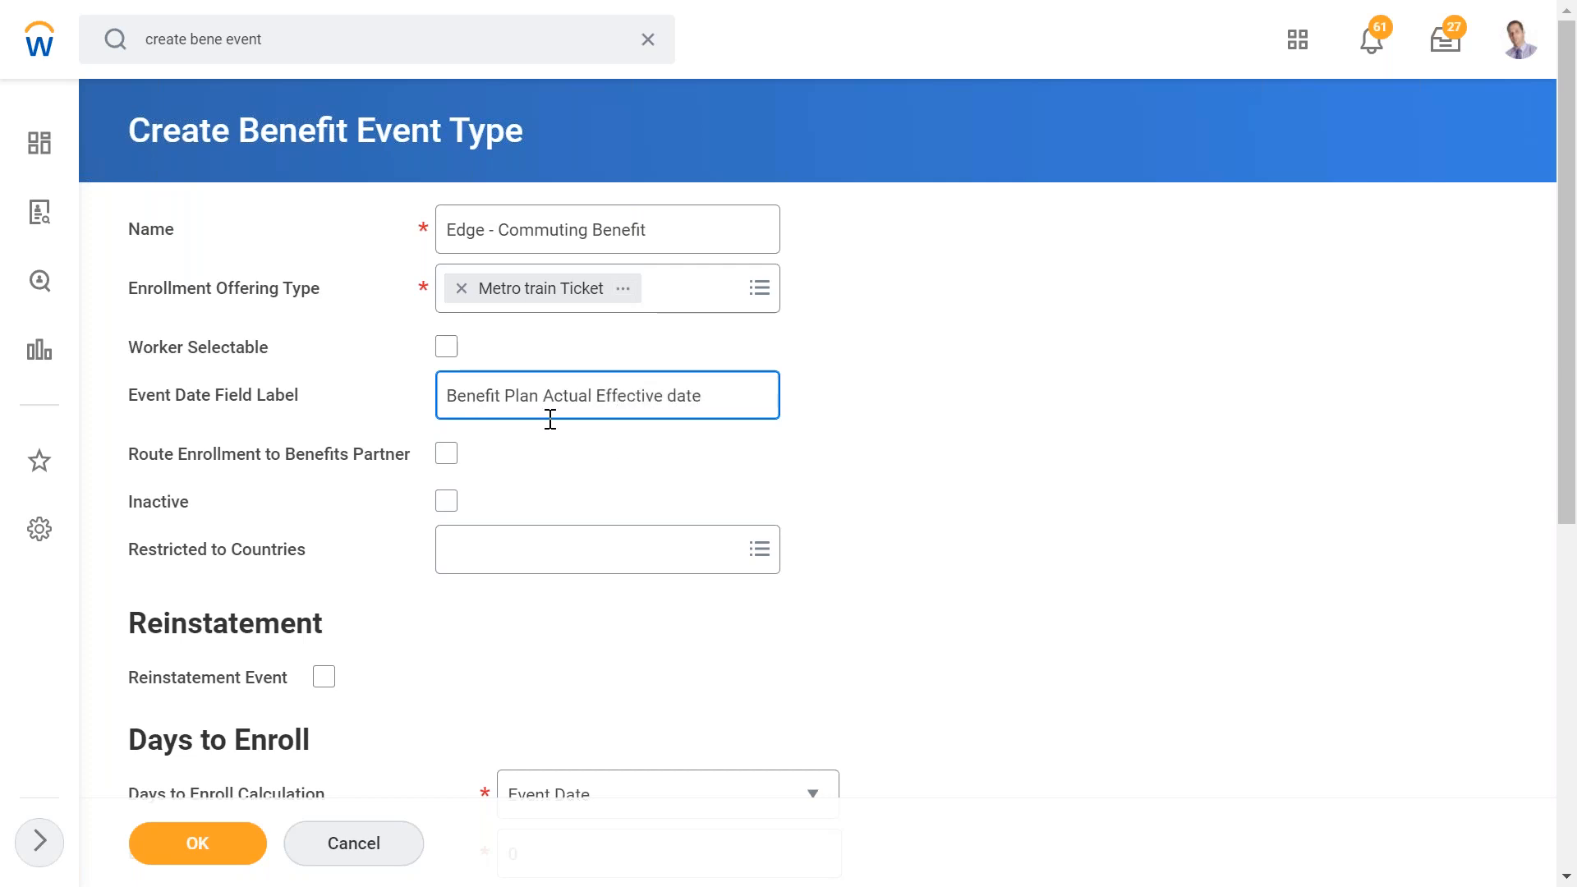
left_click(616, 476)
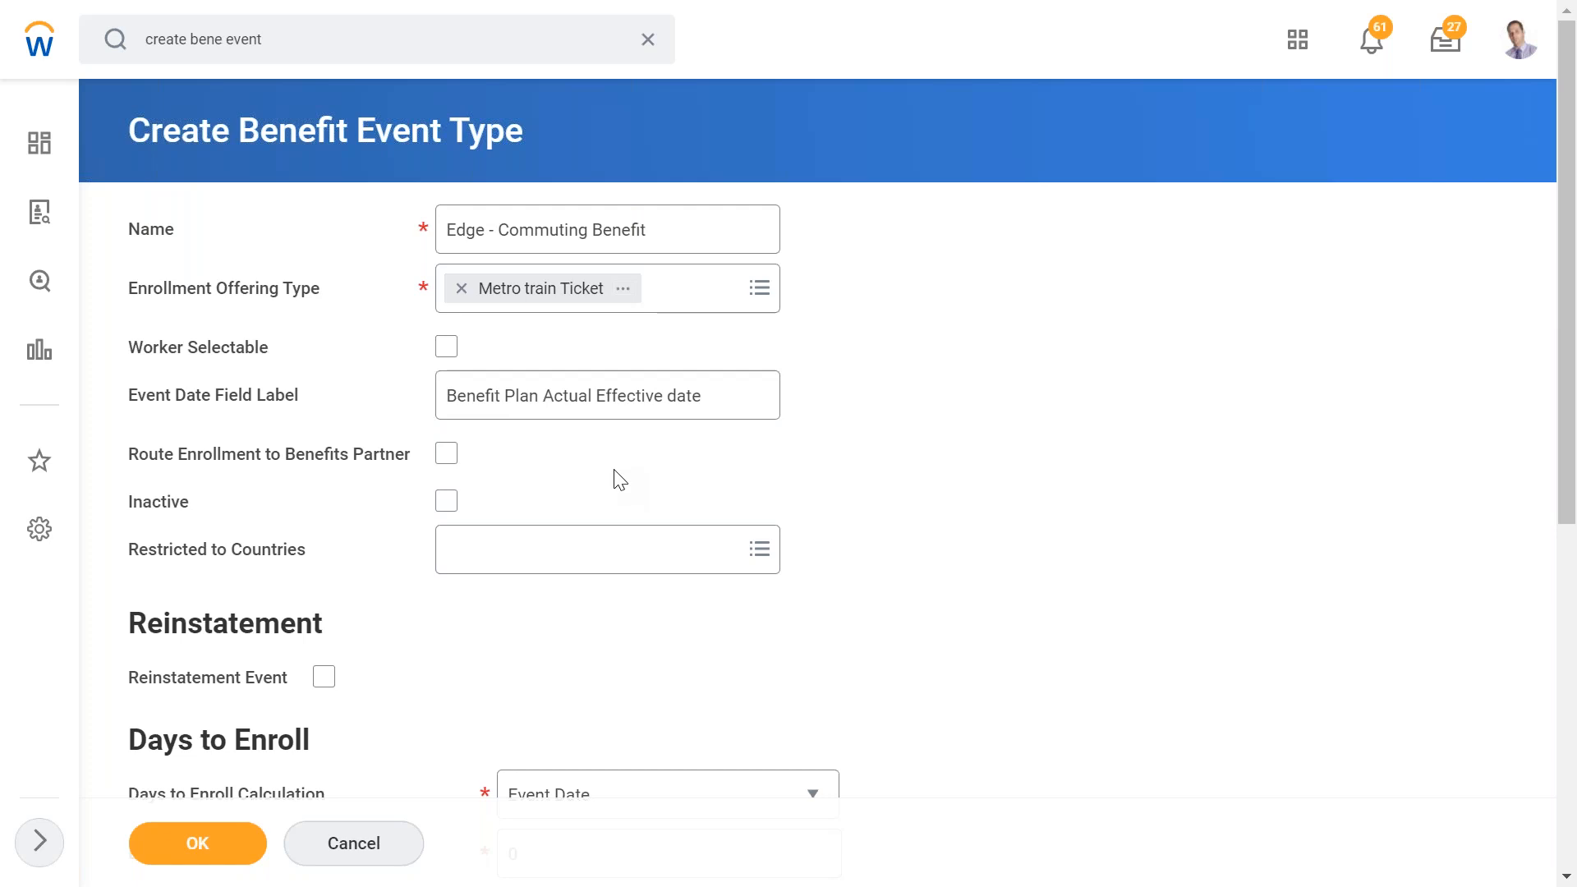
left_click(719, 399)
type("/ Start Date")
left_click(932, 519)
left_click_drag(441, 397, 880, 422)
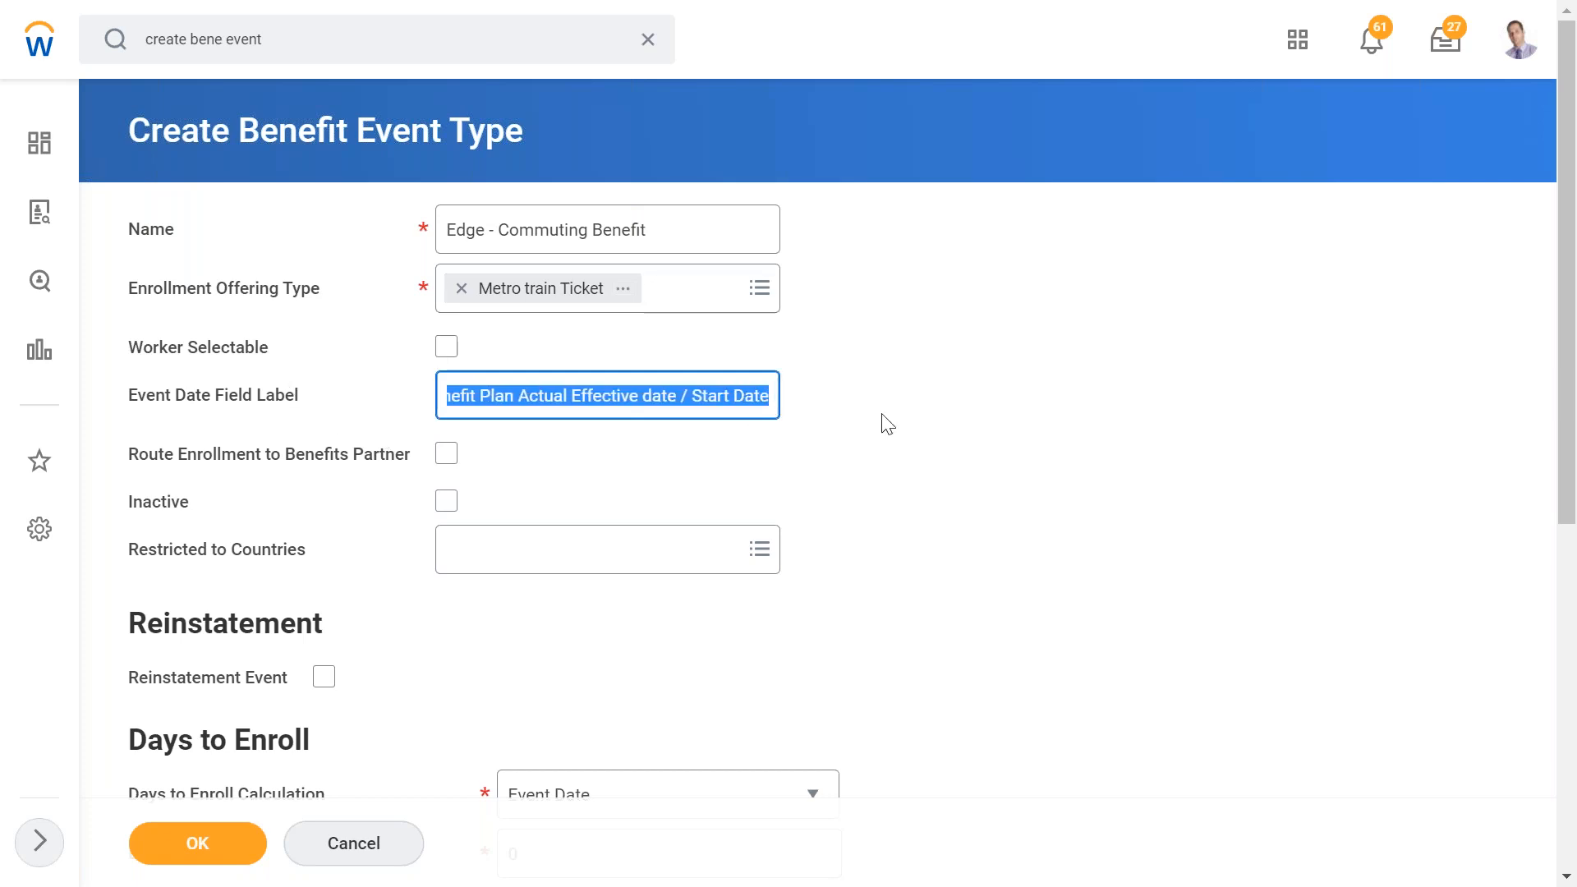
left_click(882, 416)
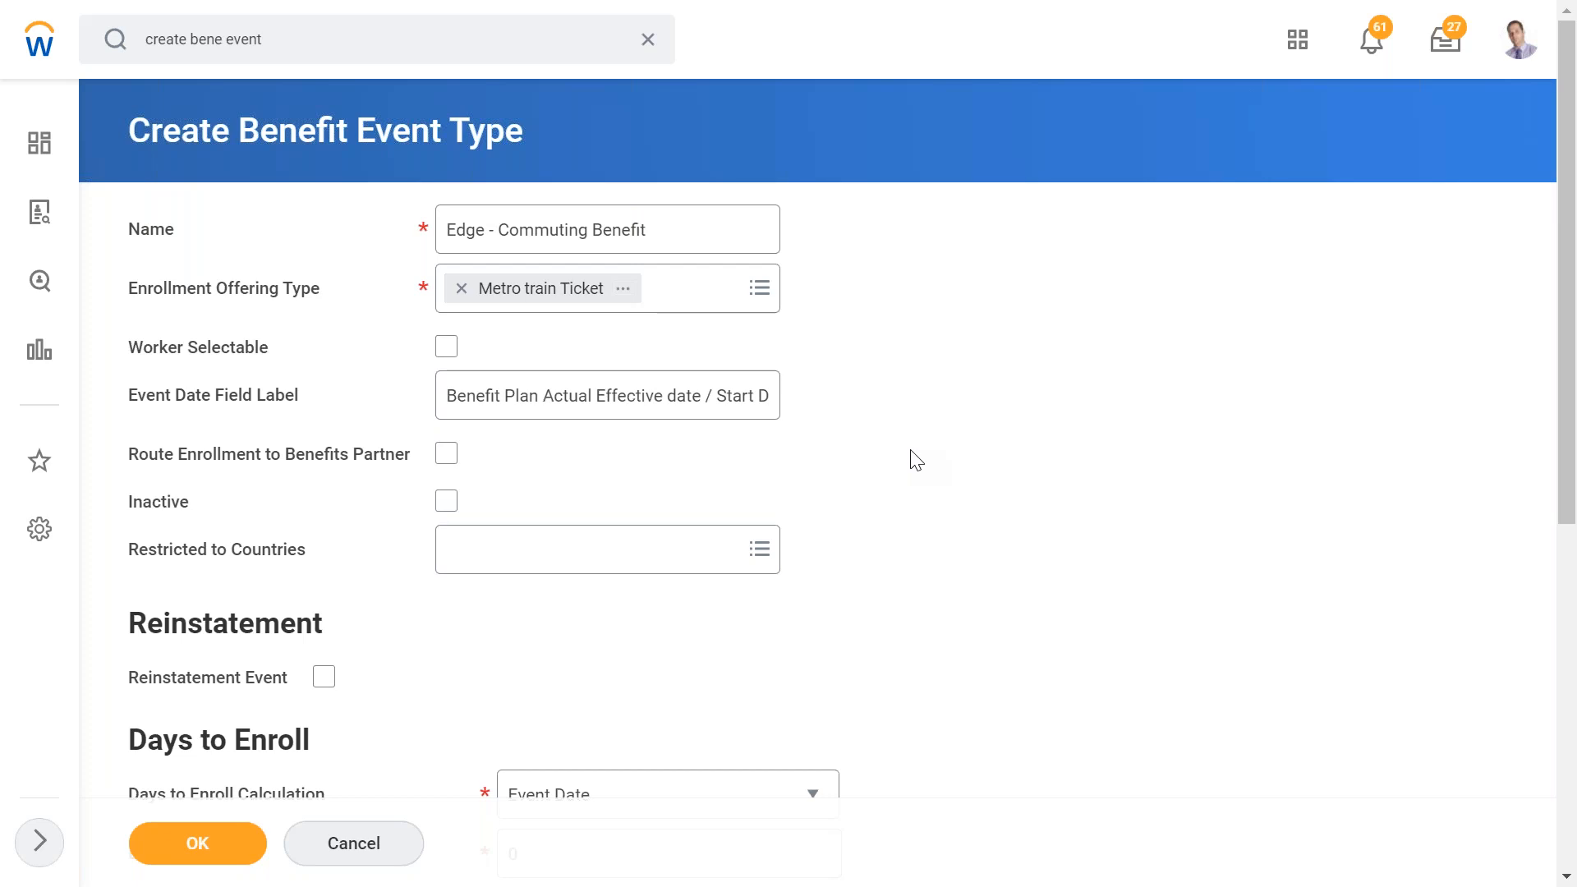
- Restrict the event type to United States of America
left_click(639, 558)
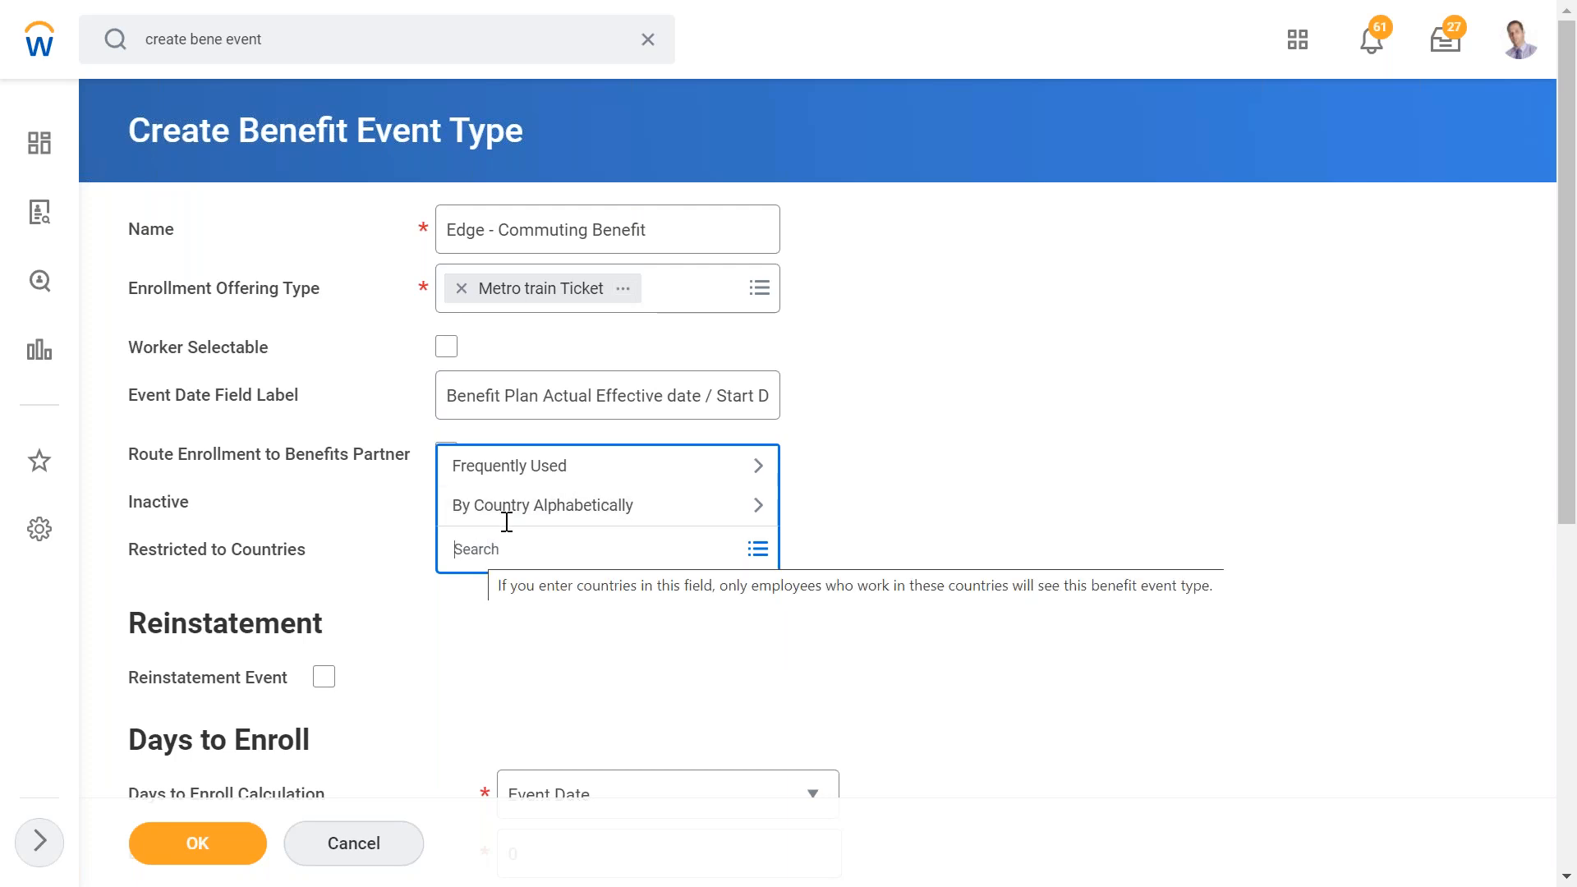
type("united states")
key("Return")
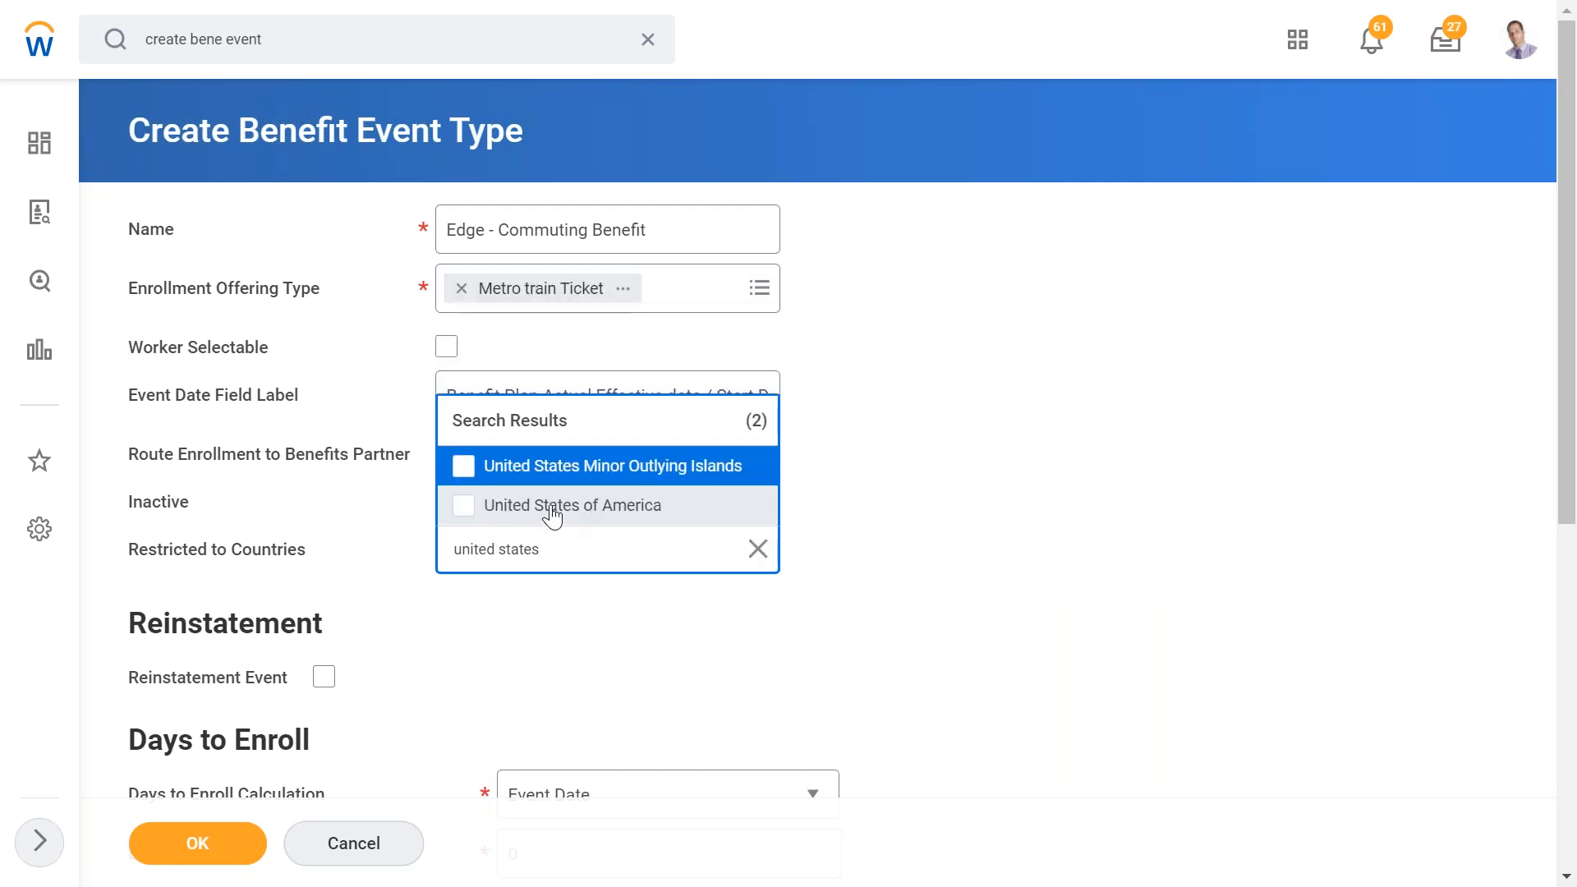
left_click(556, 506)
left_click(903, 443)
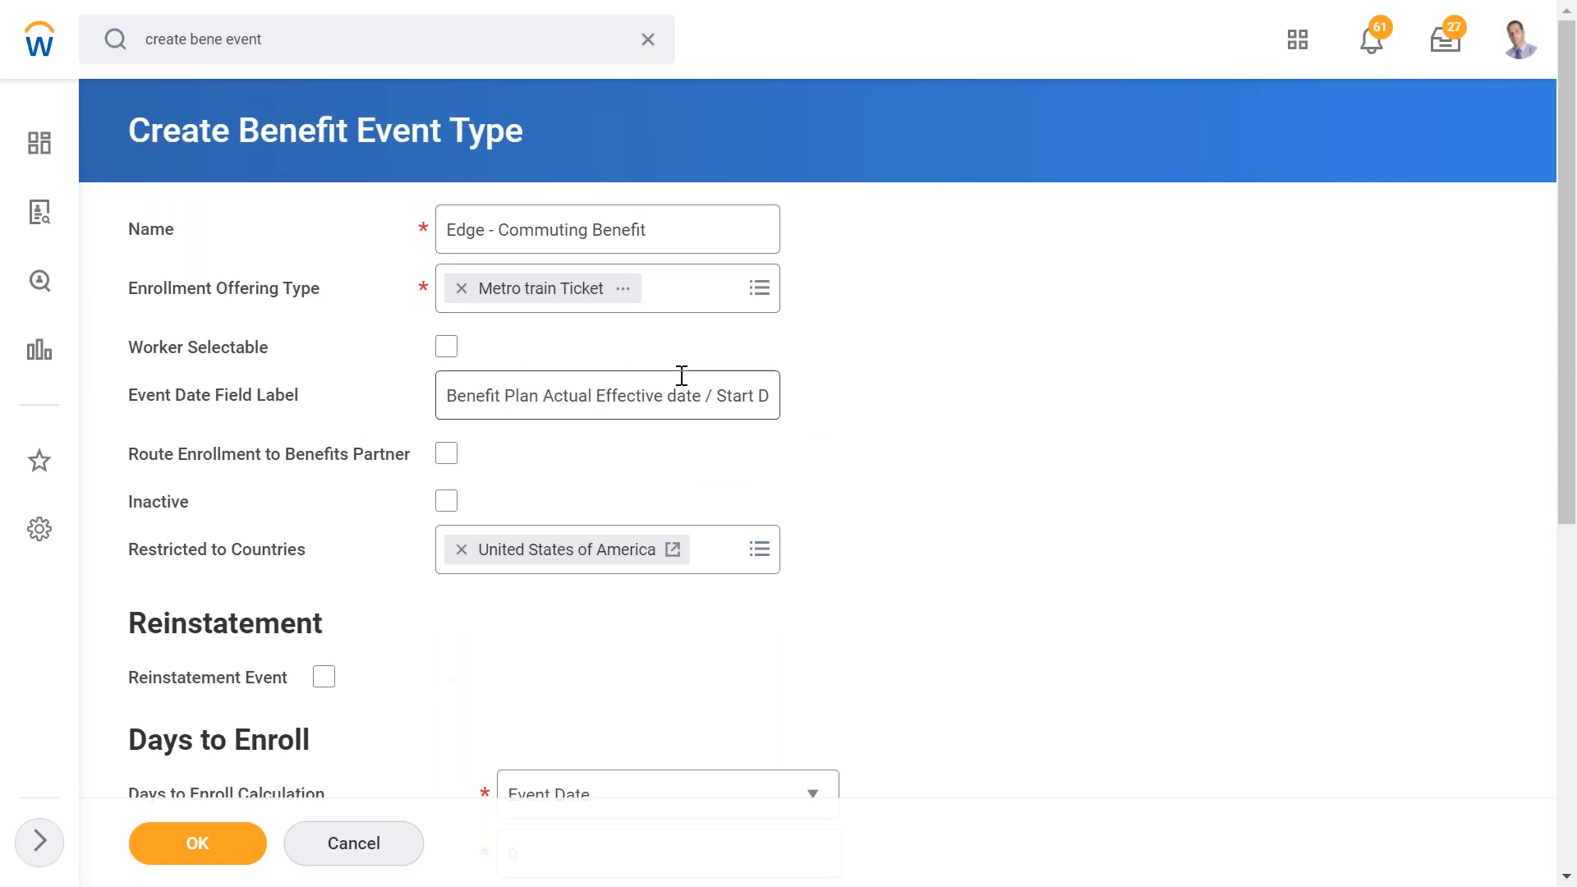
- Turn on Worker Selectable
left_click(446, 362)
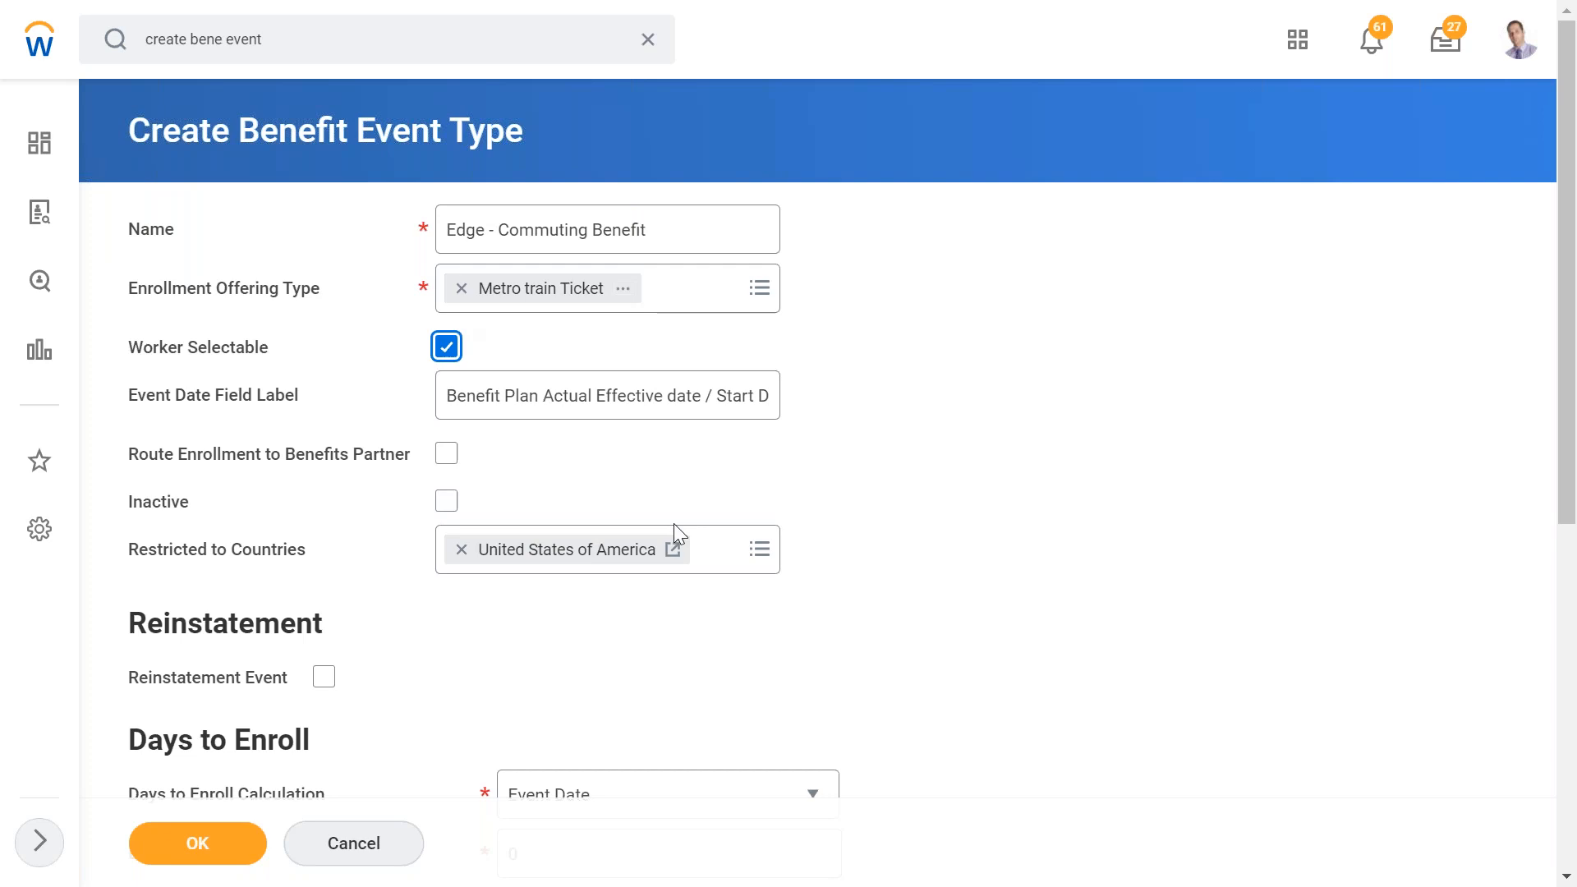
- Remove the United States of America country restriction
mouse_move(739, 554)
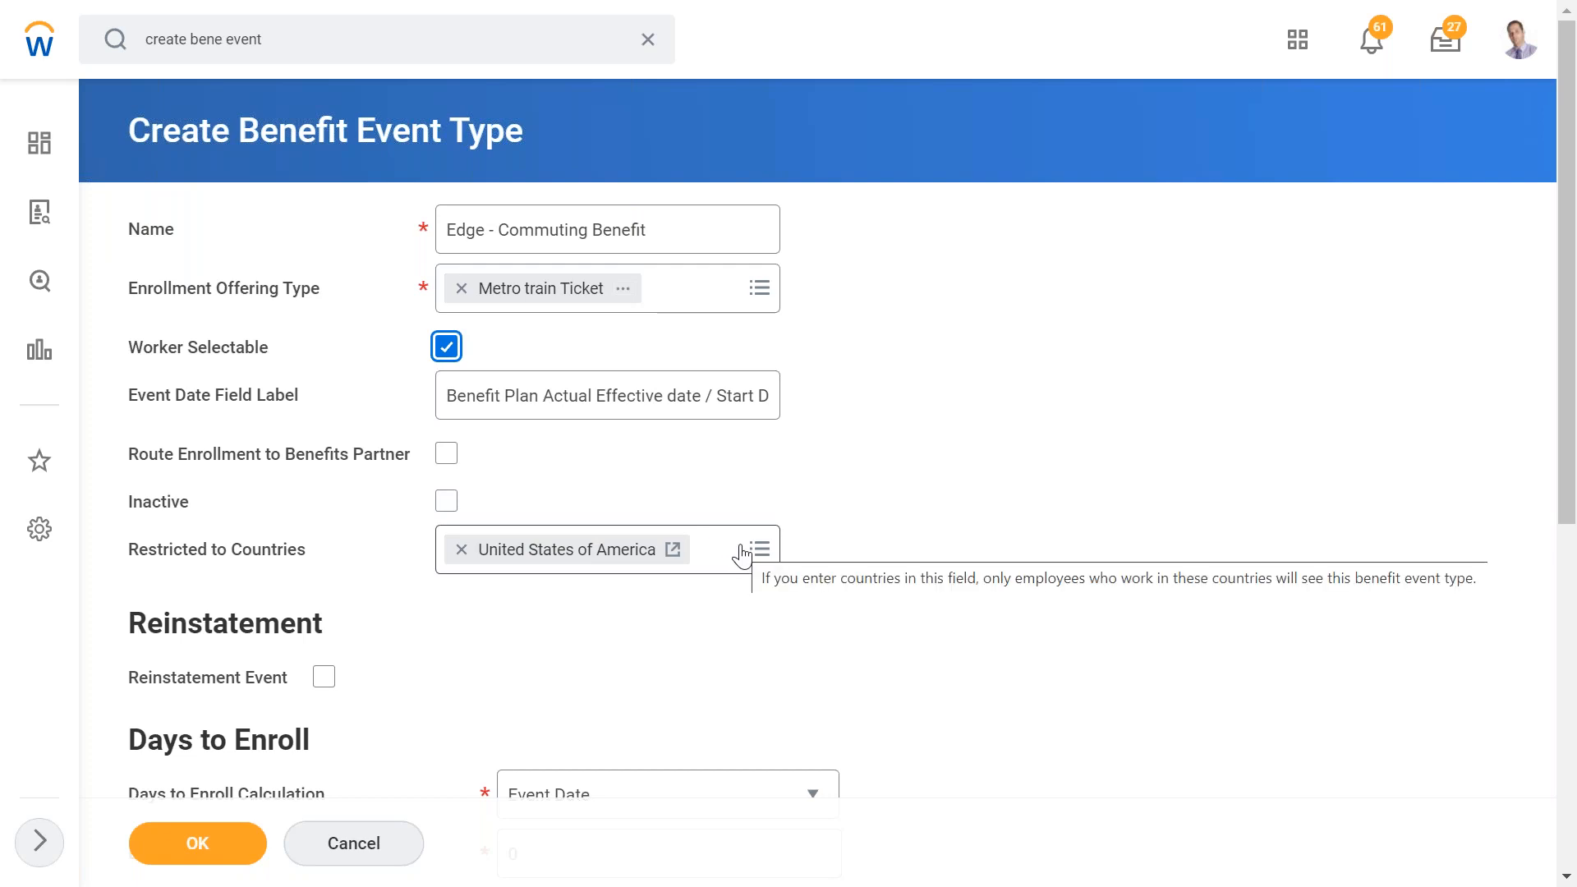
left_click(461, 552)
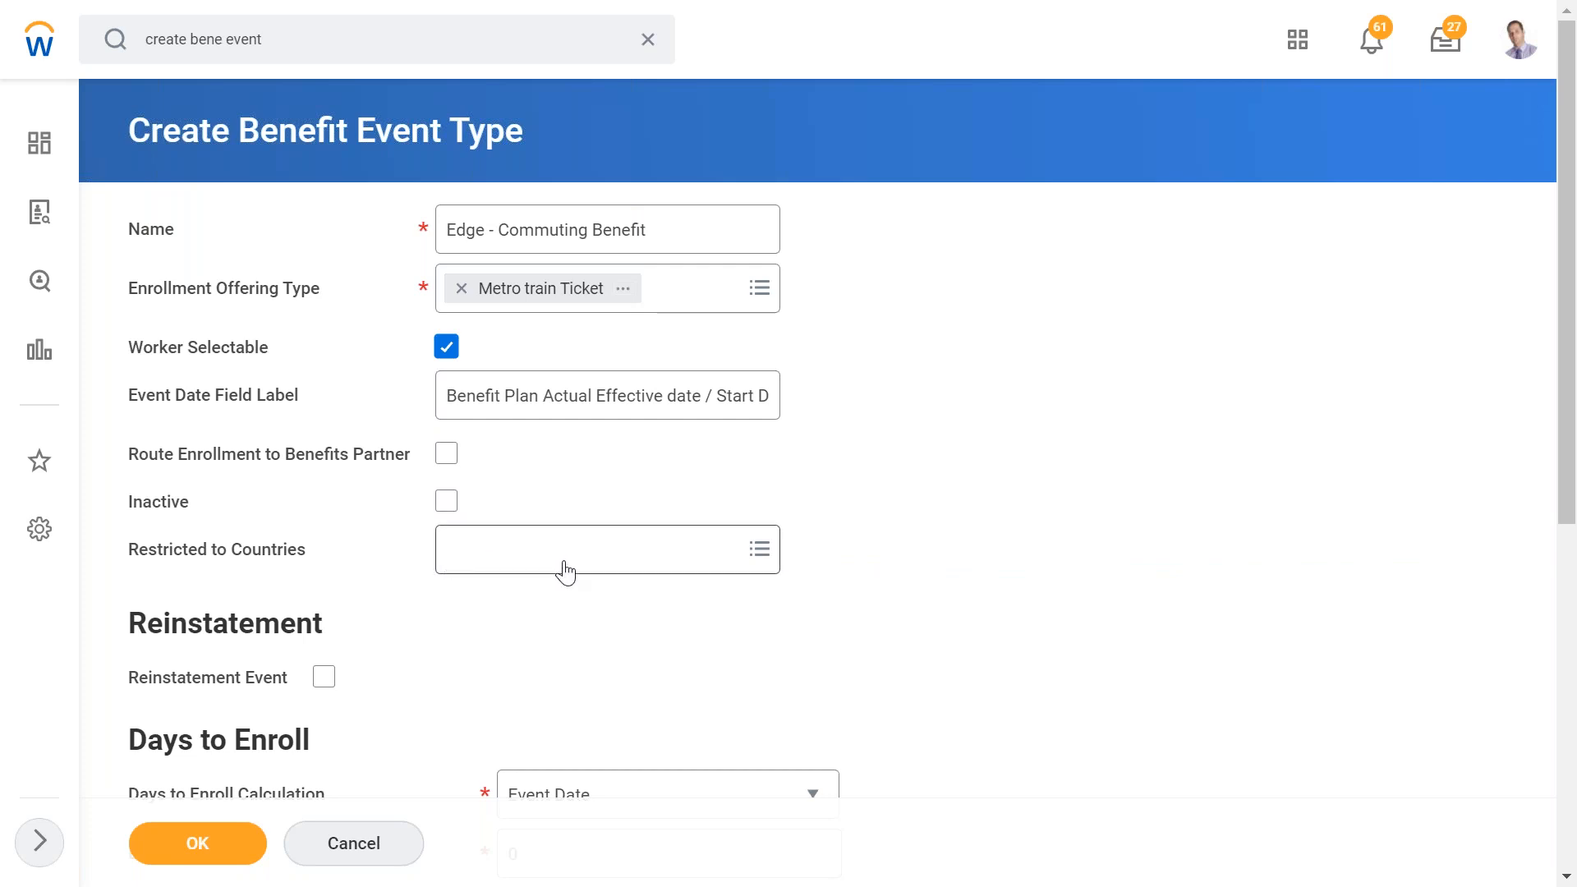
mouse_move(565, 572)
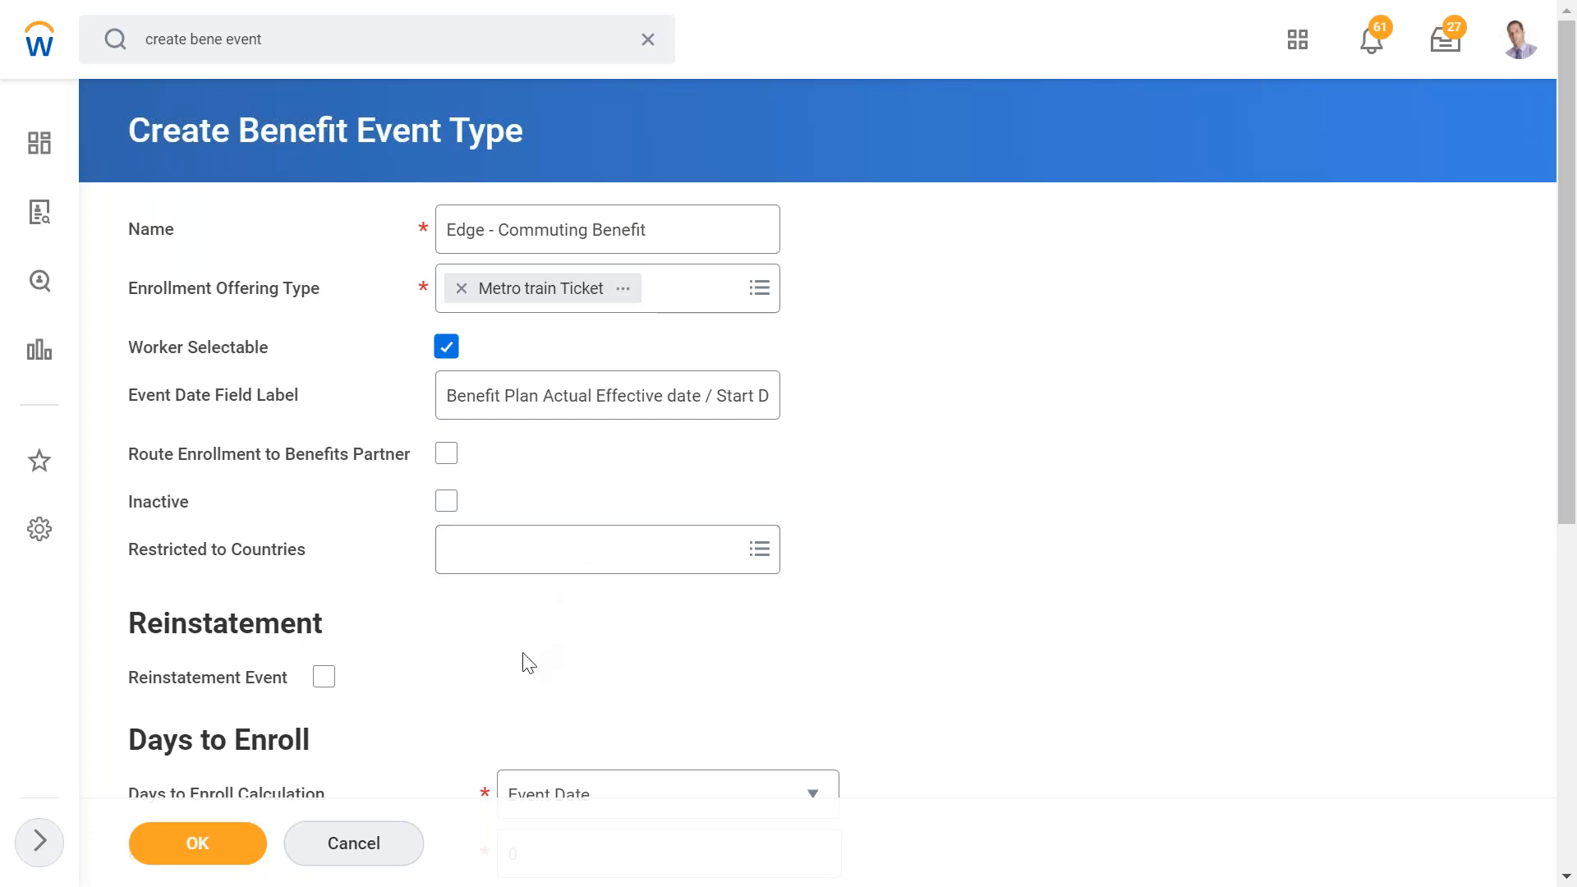
- Set Days to Enroll Calculation to Event Date and Days to Enroll to 5
scroll(526, 662, "down", 1)
scroll(528, 662, "down", 1)
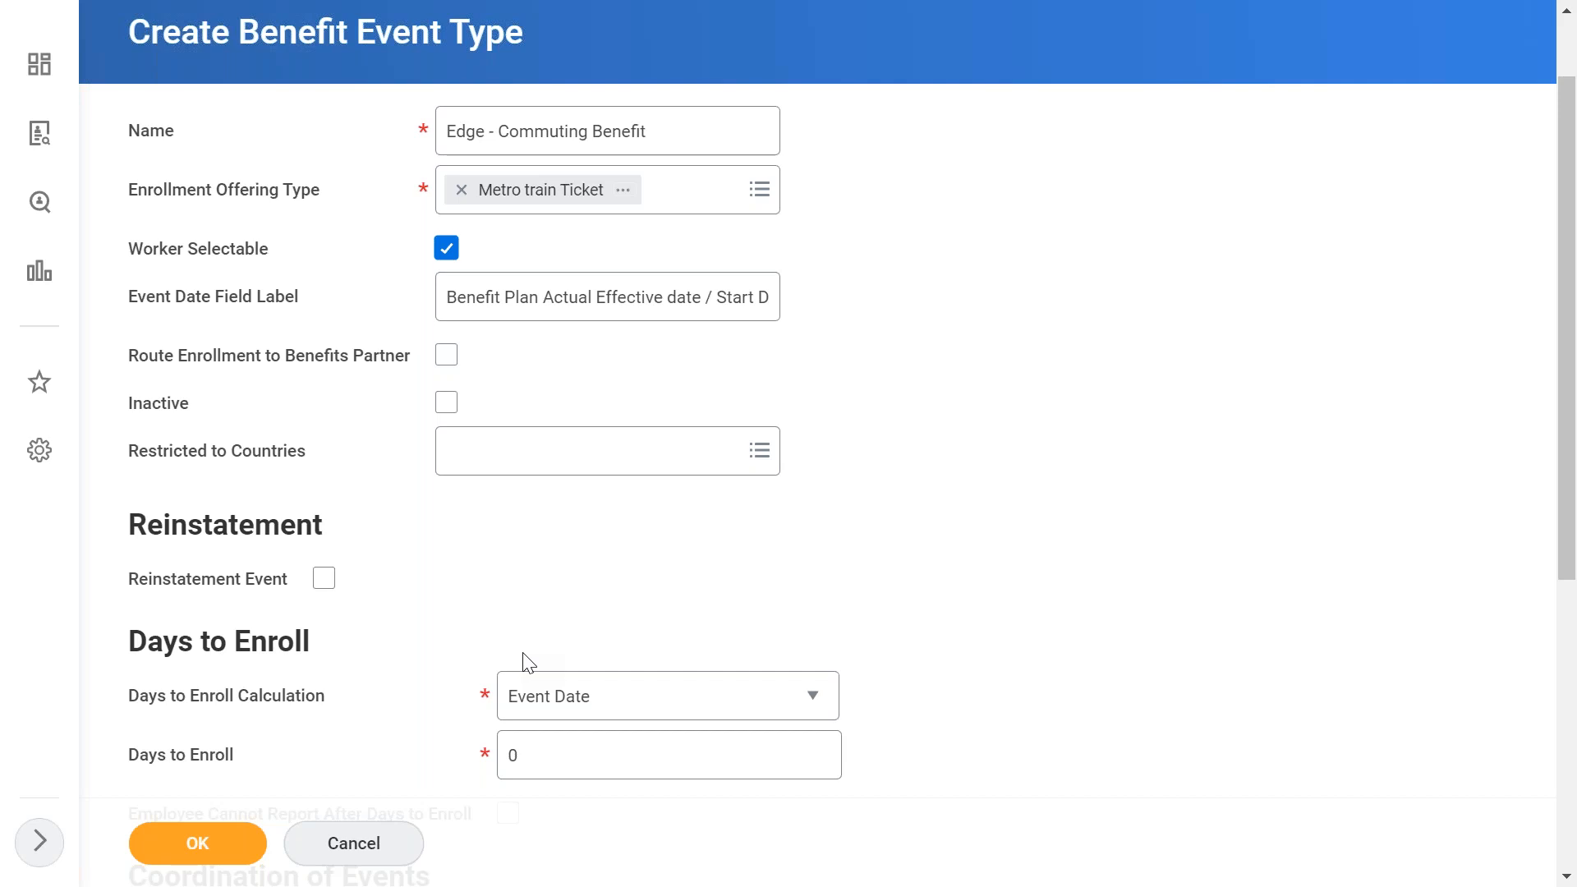
scroll(525, 661, "down", 3)
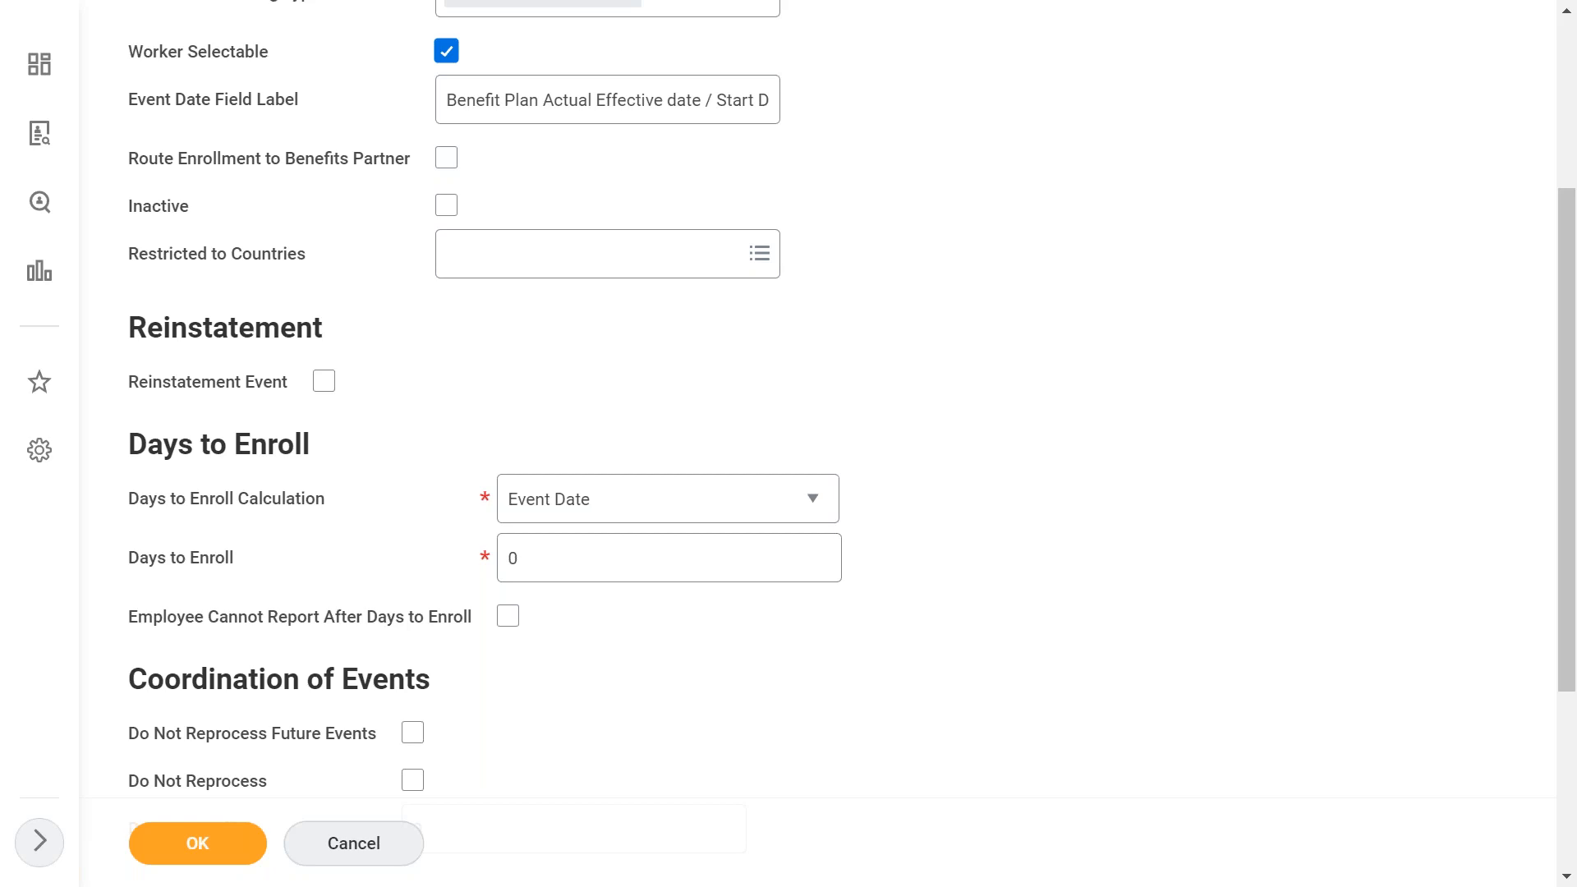
scroll(499, 626, "up", 1)
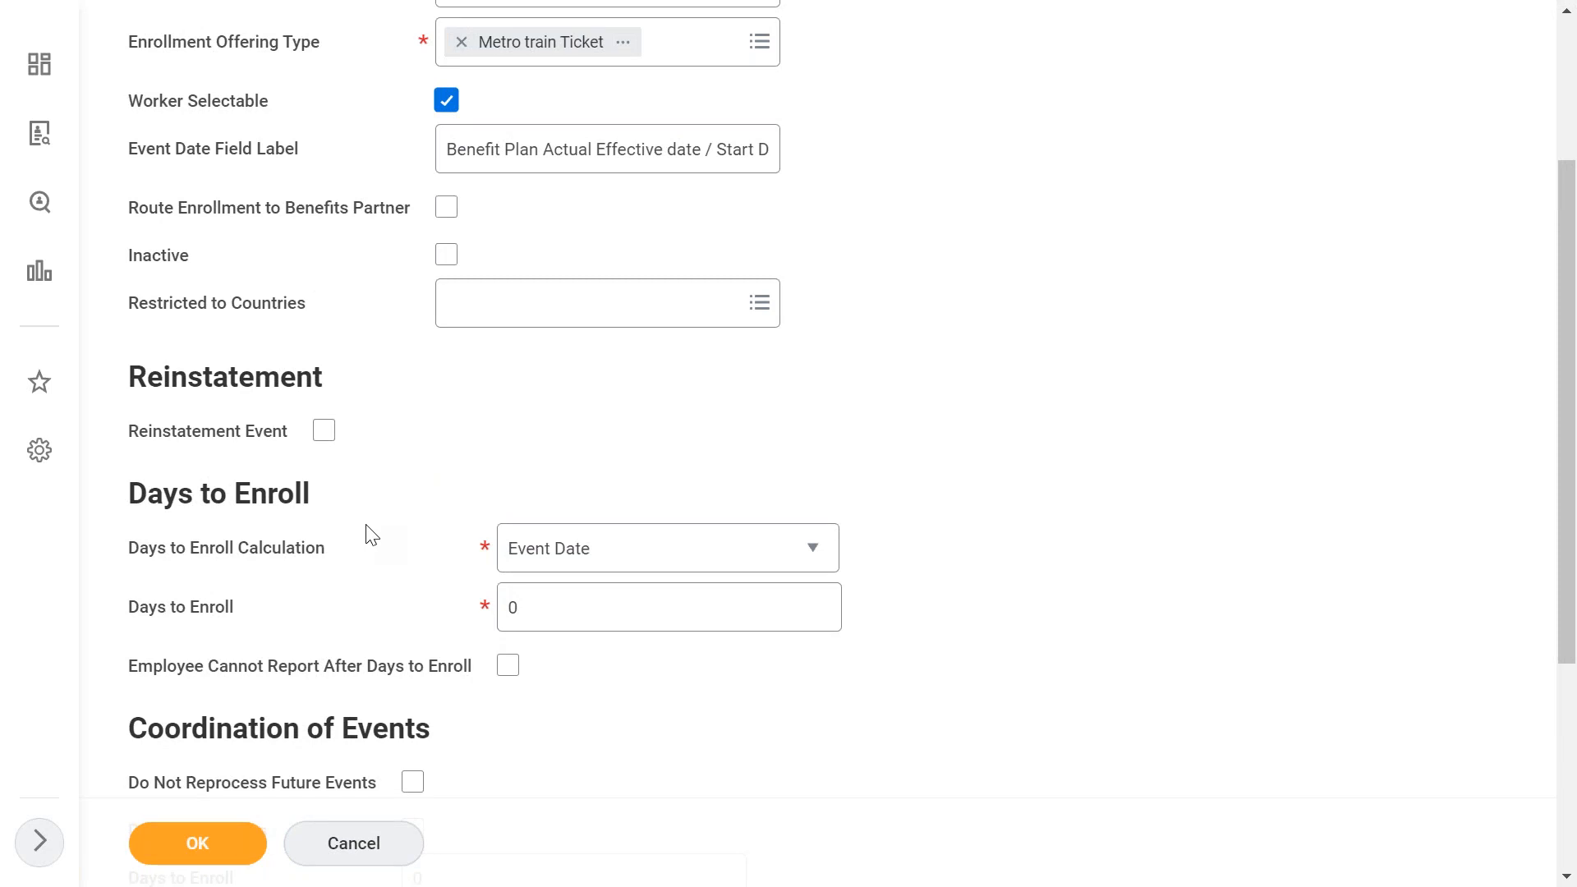
left_click(599, 555)
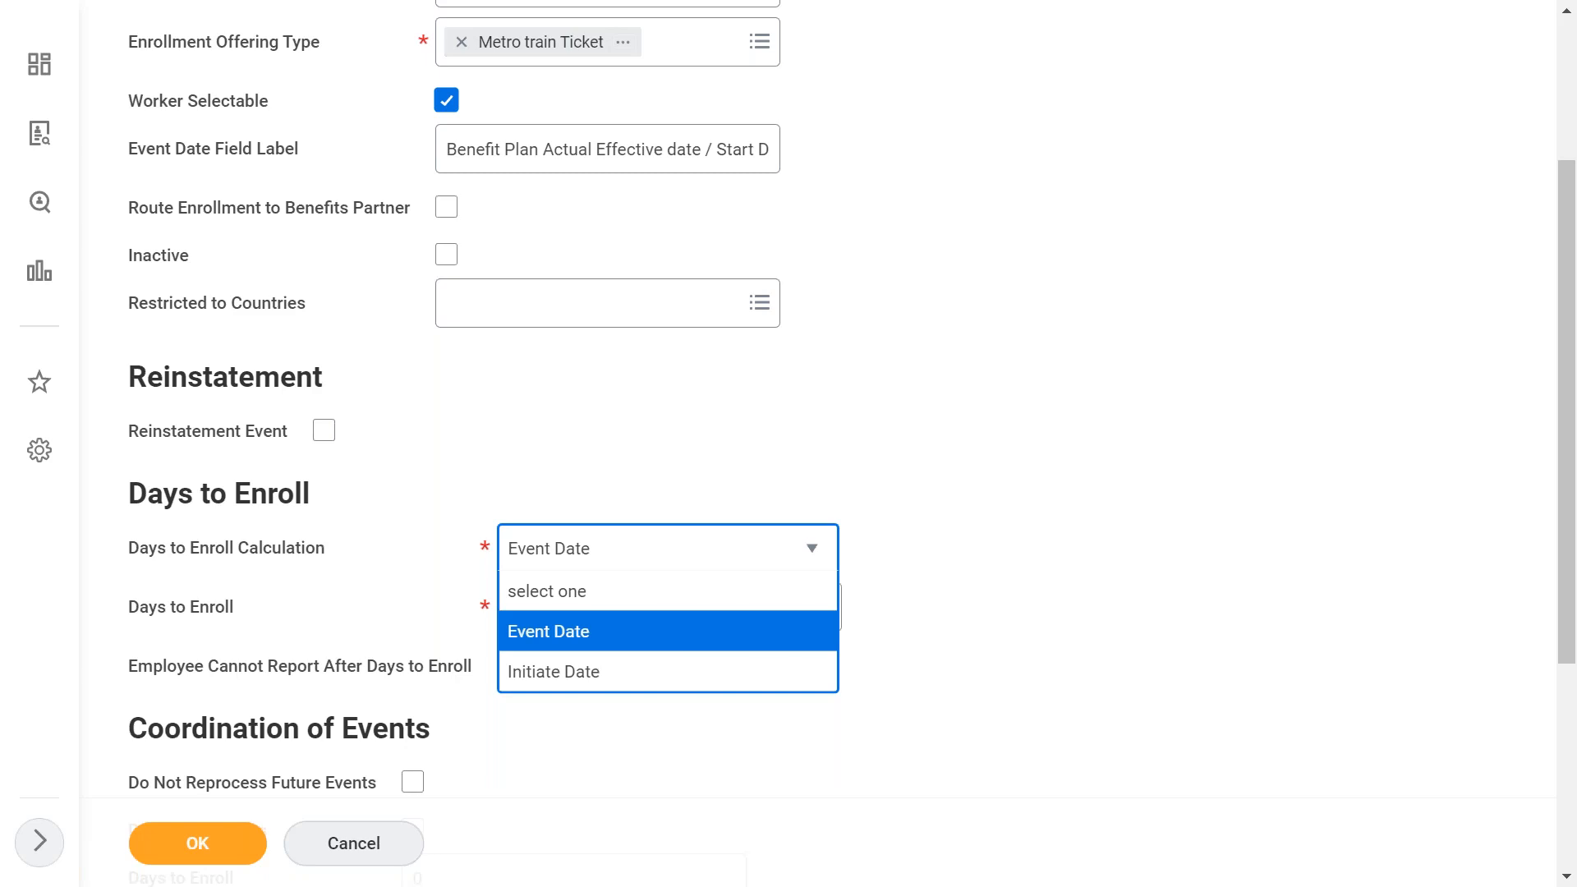
left_click(545, 631)
left_click(543, 614)
key("BackSpace")
type("5")
left_click(624, 441)
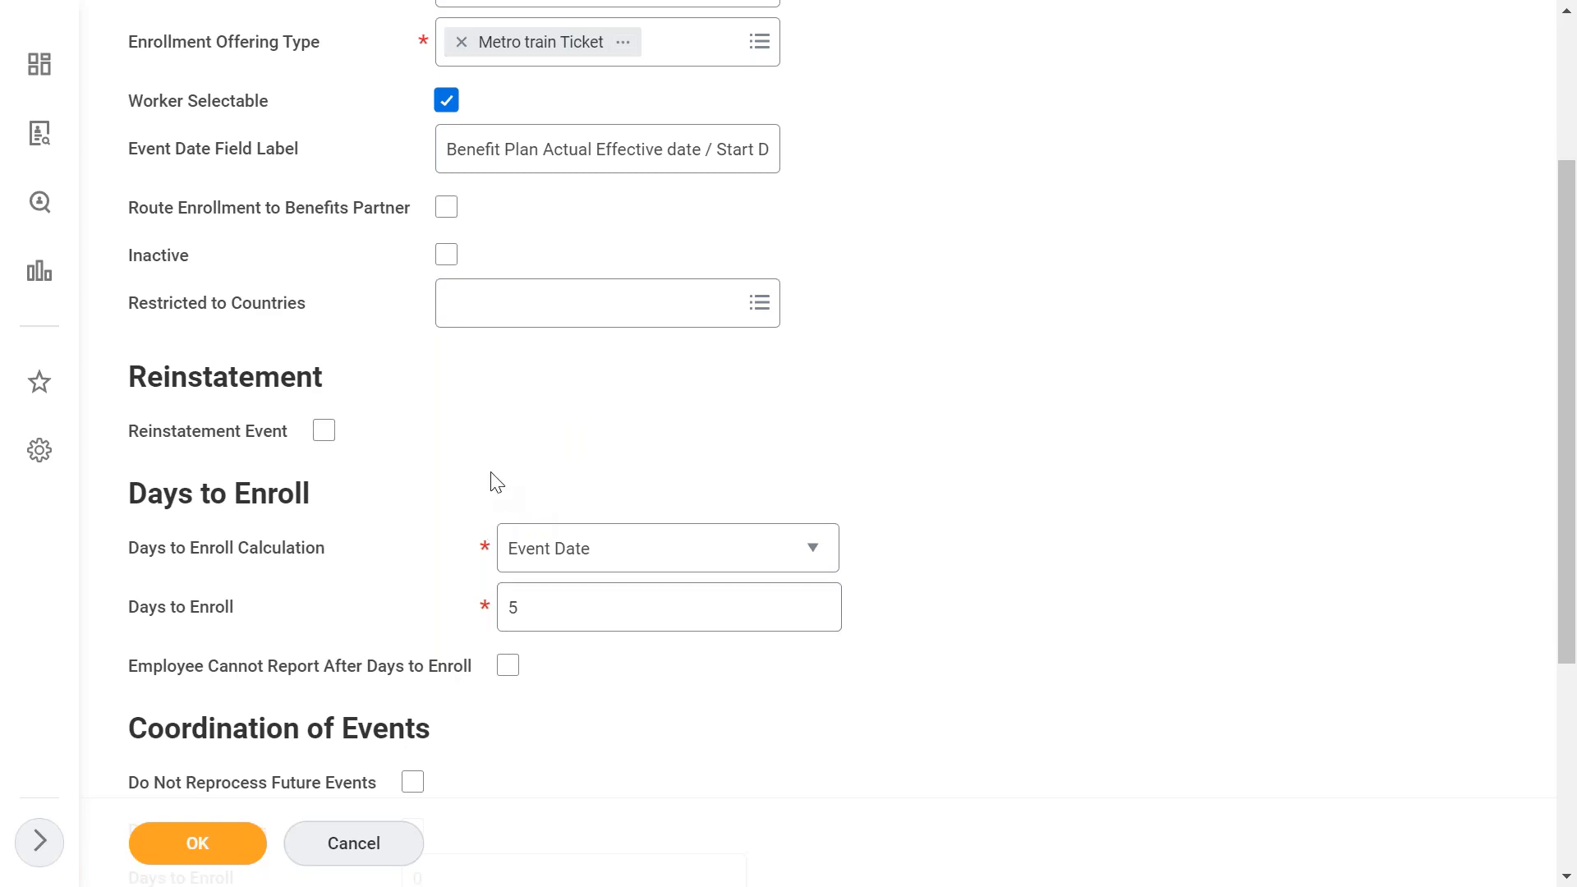
- Add a Change Job event row under Events and Reasons, then remove that row again
scroll(496, 482, "down", 2)
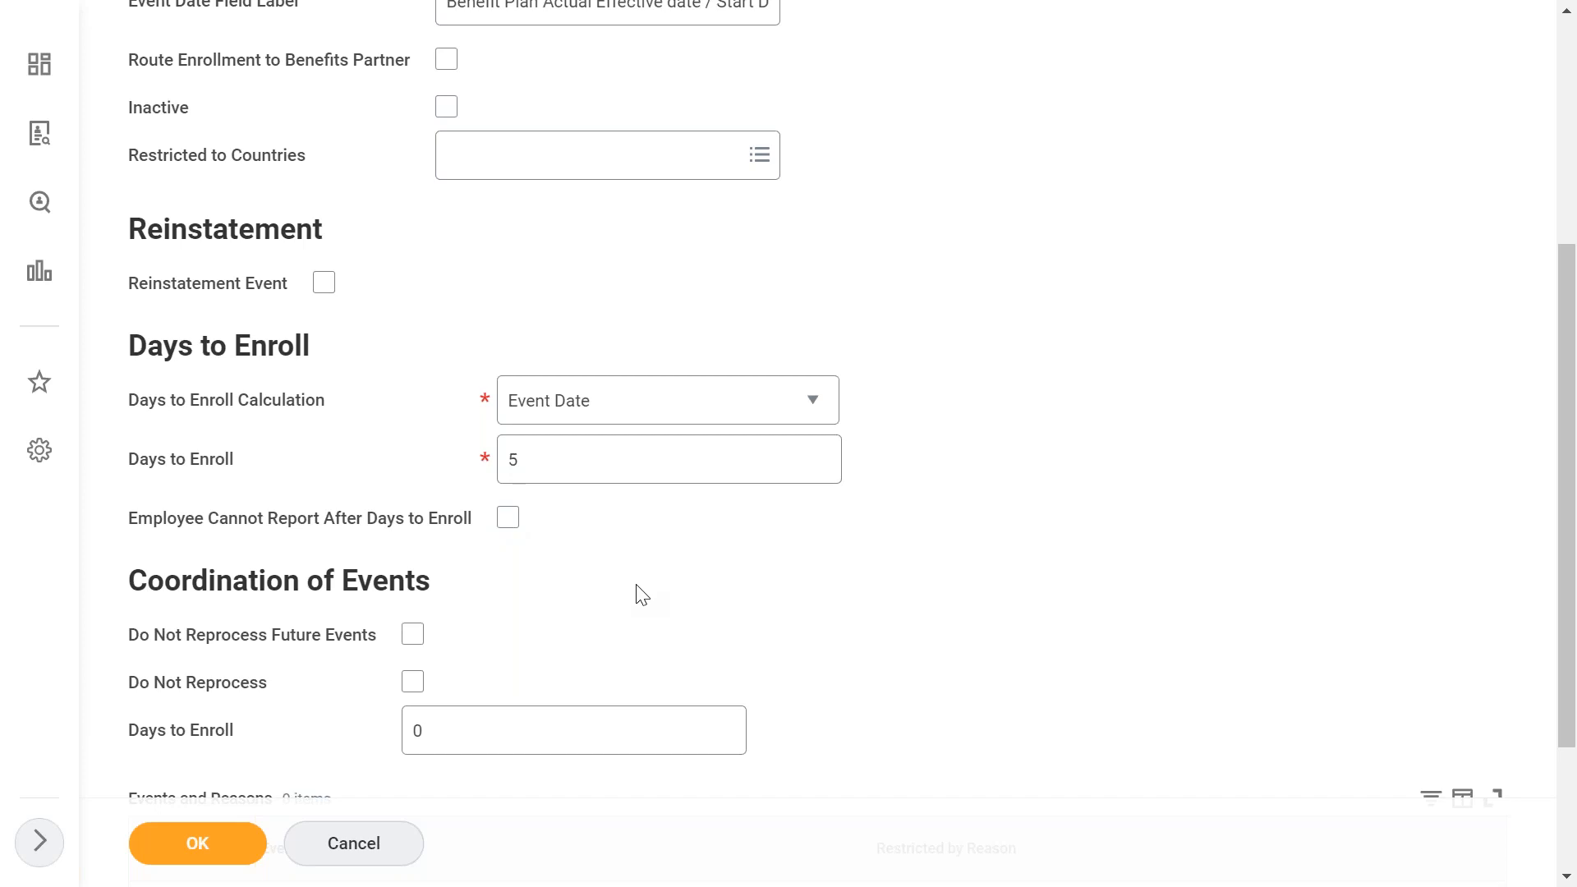
scroll(643, 593, "down", 2)
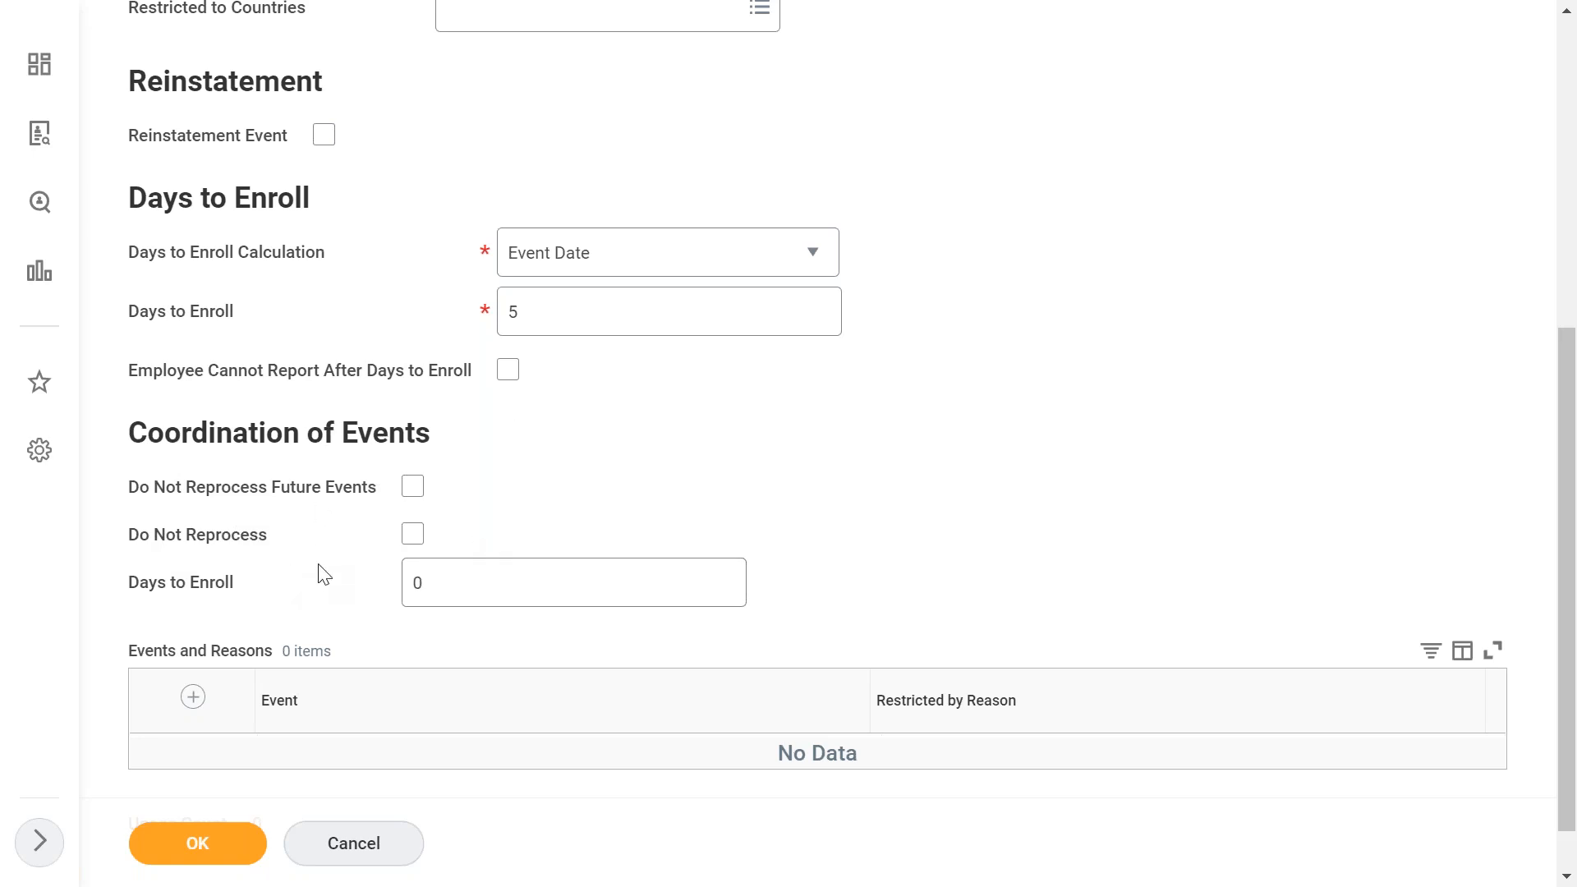
mouse_move(325, 575)
scroll(542, 479, "up", 5)
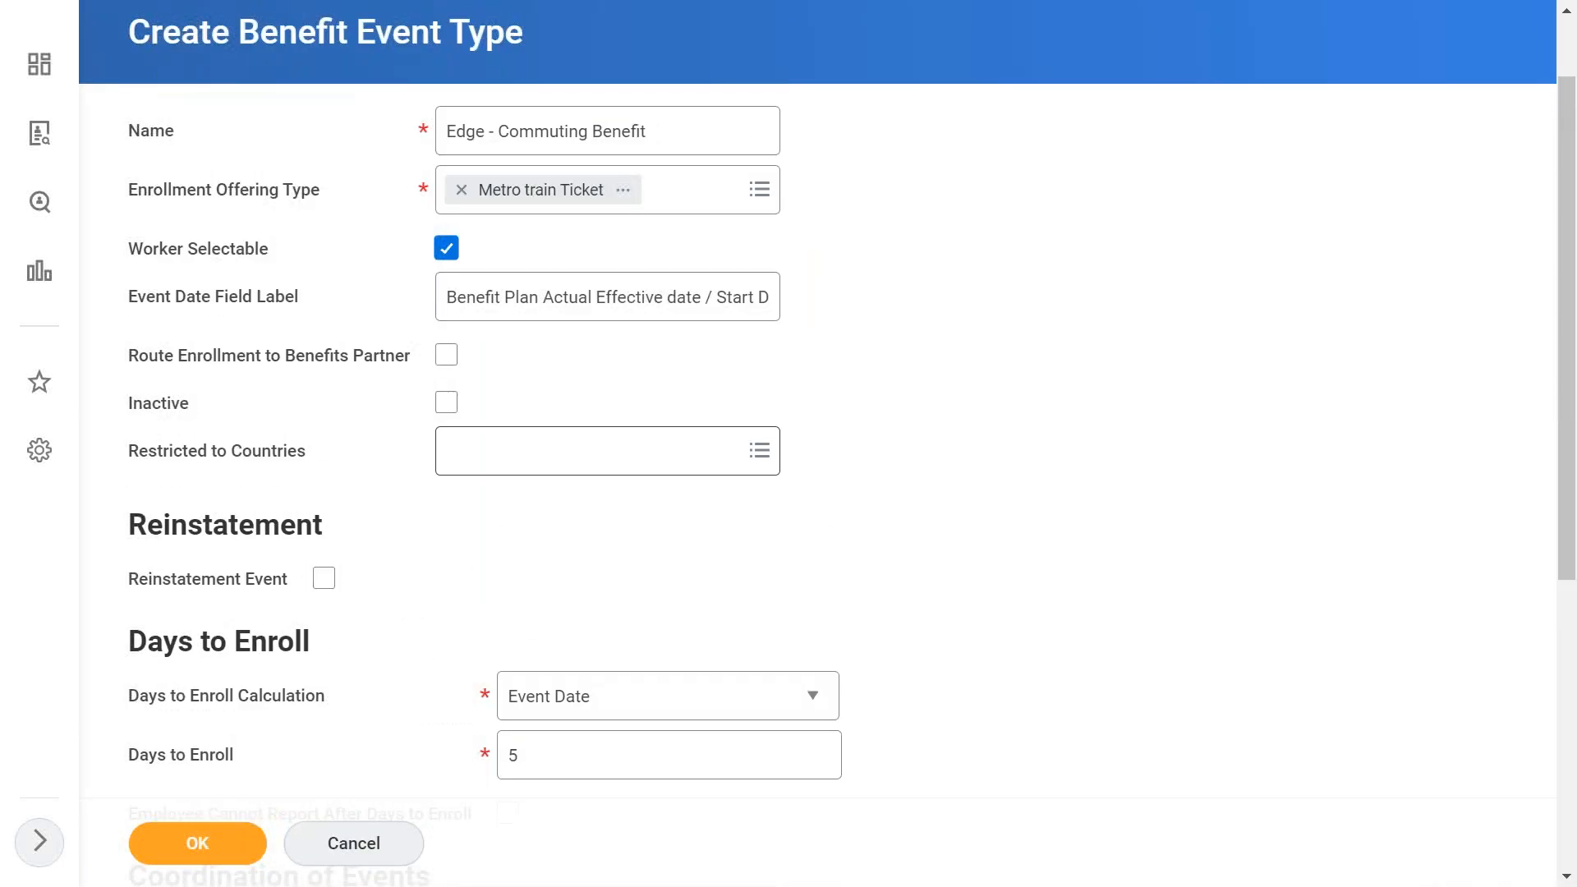
scroll(235, 648, "down", 6)
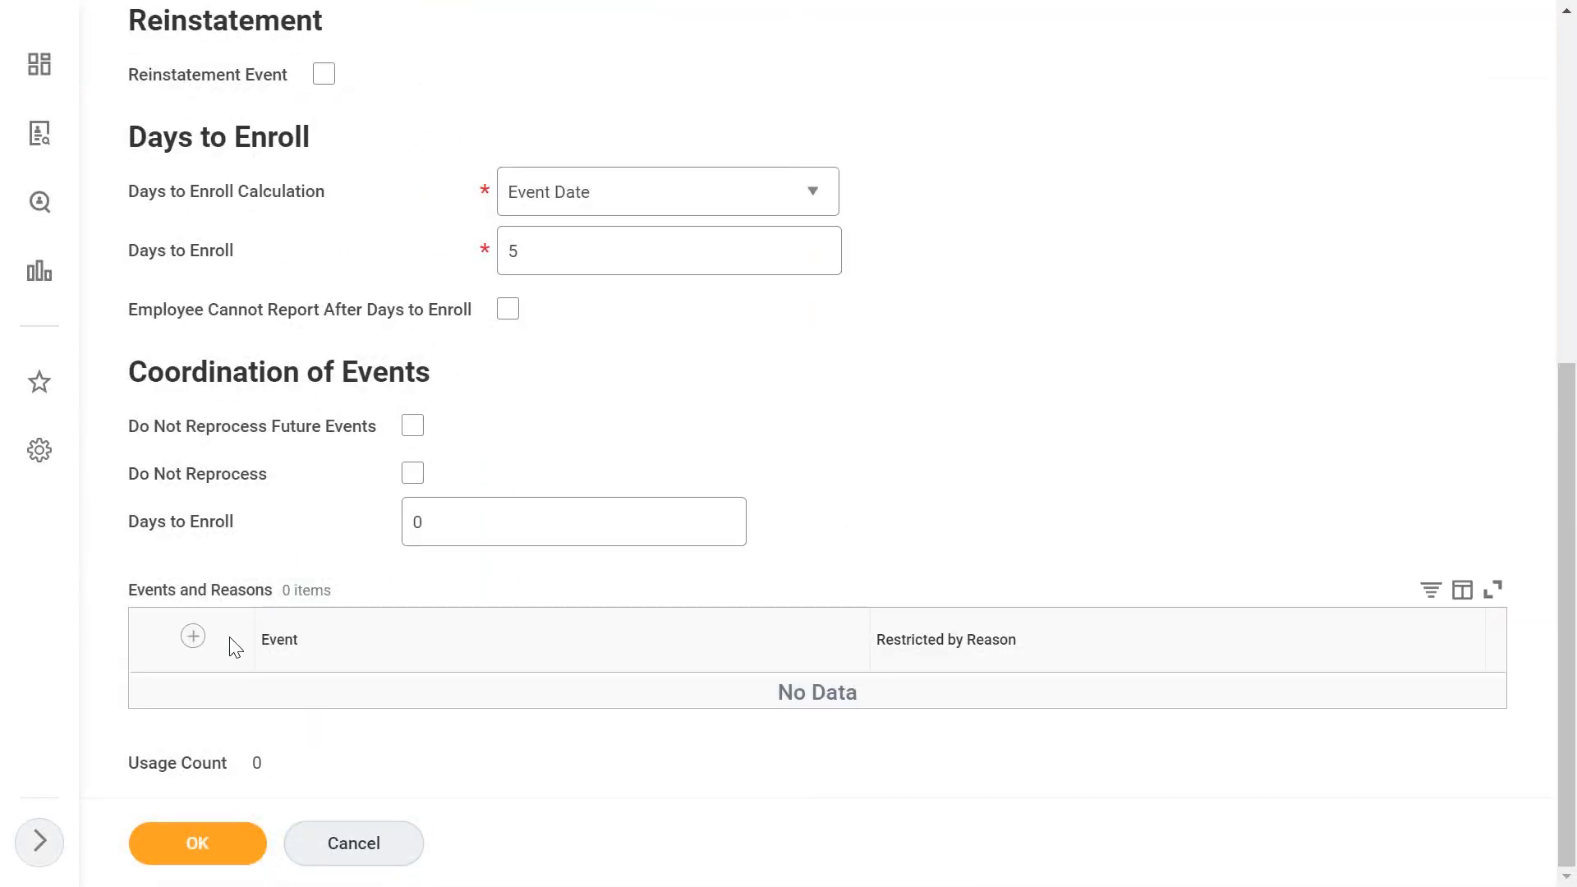
left_click(193, 636)
left_click(501, 721)
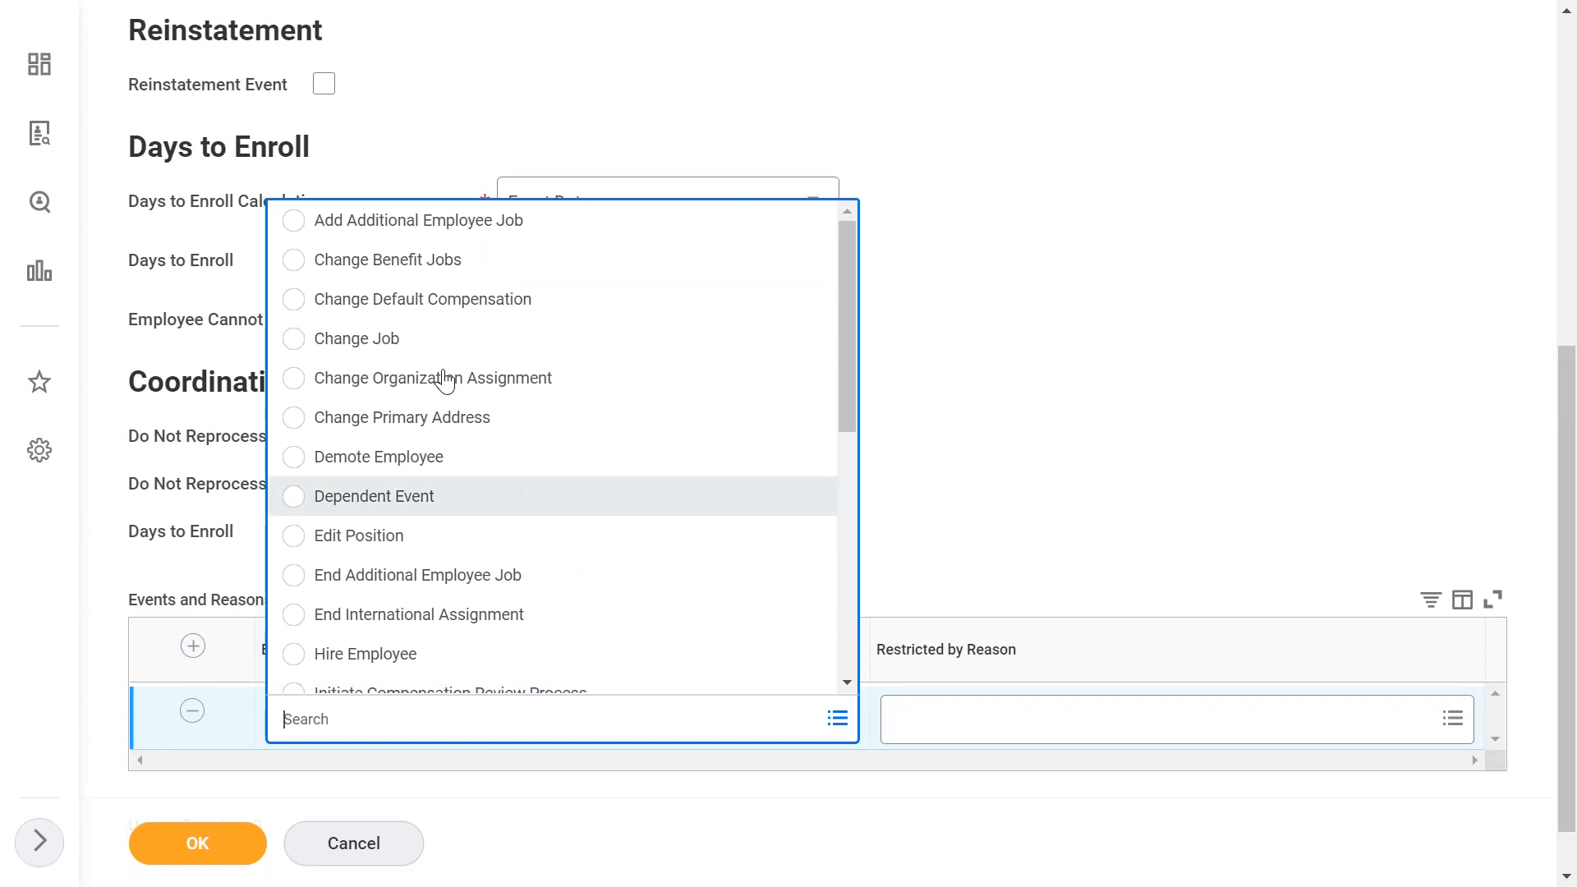
left_click(422, 353)
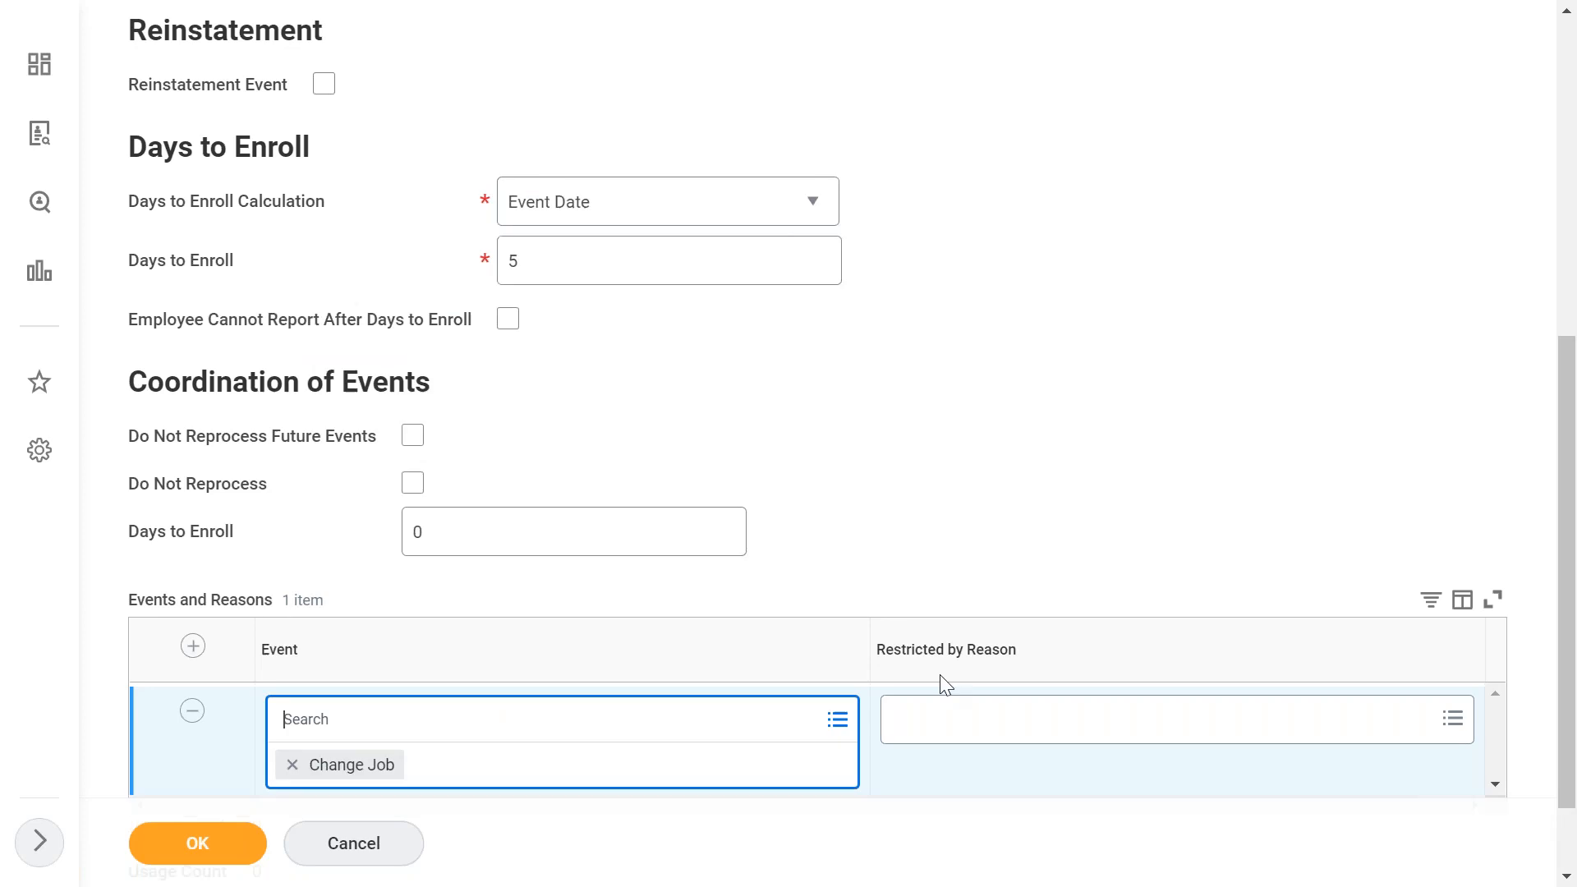
left_click(965, 730)
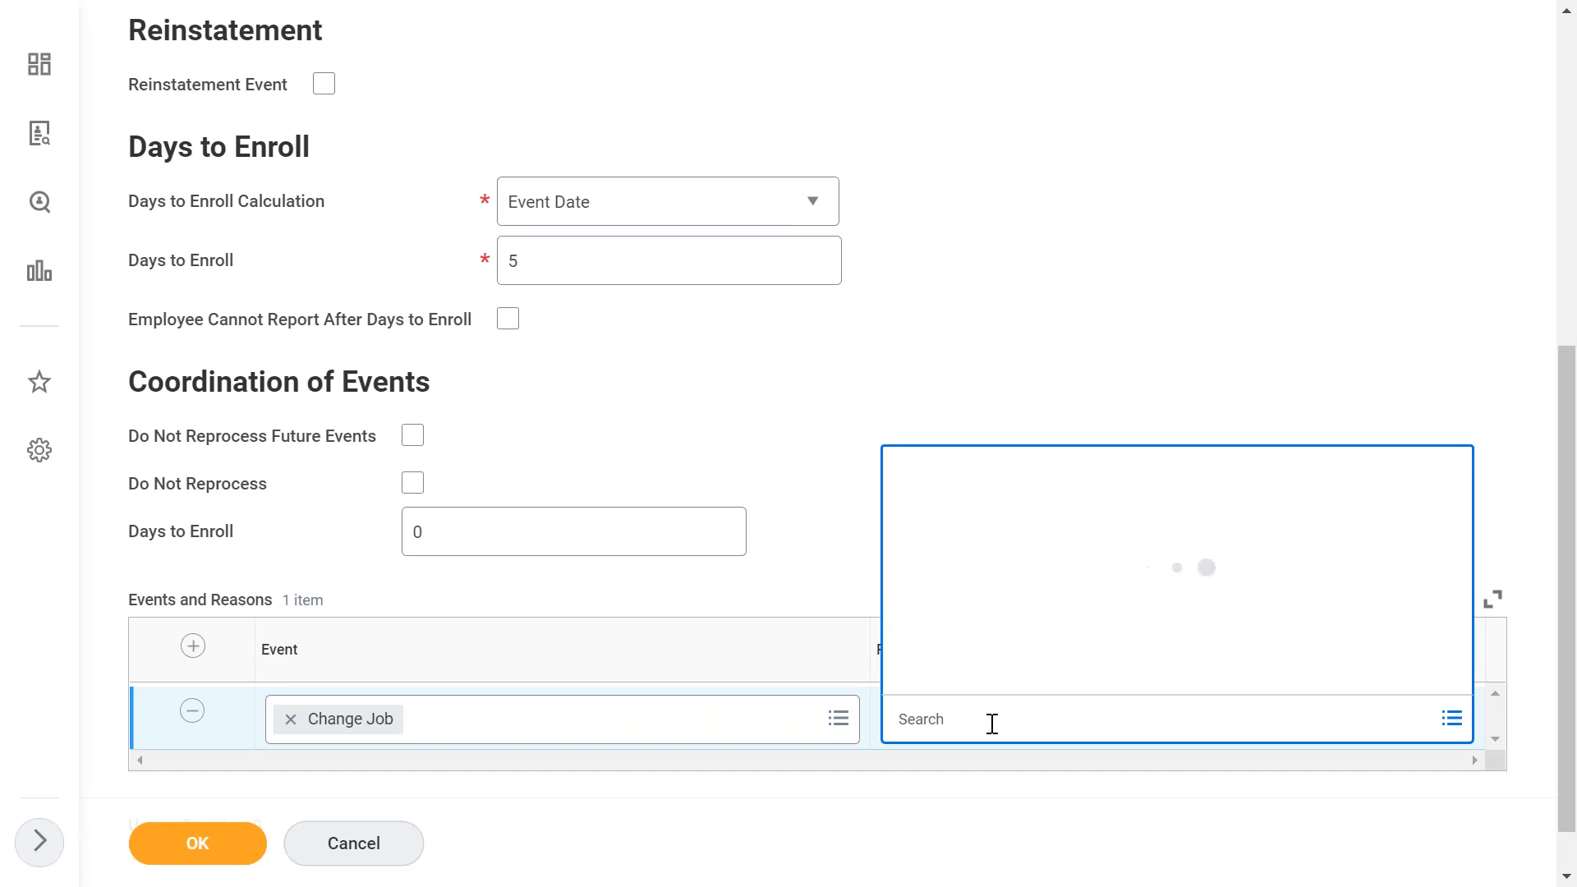
left_click(992, 770)
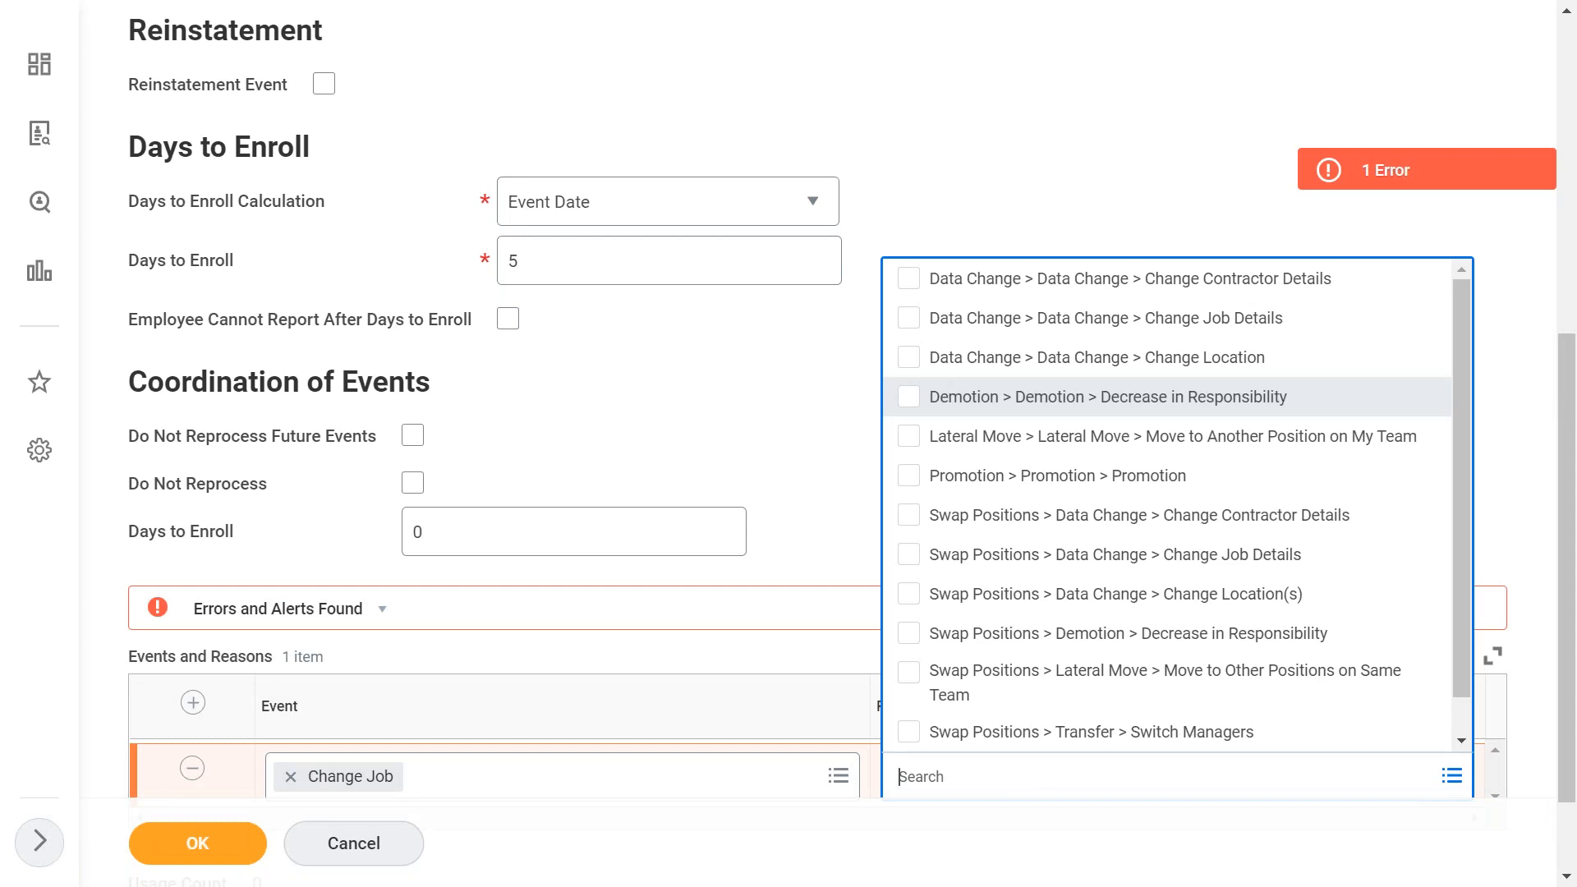
left_click(763, 412)
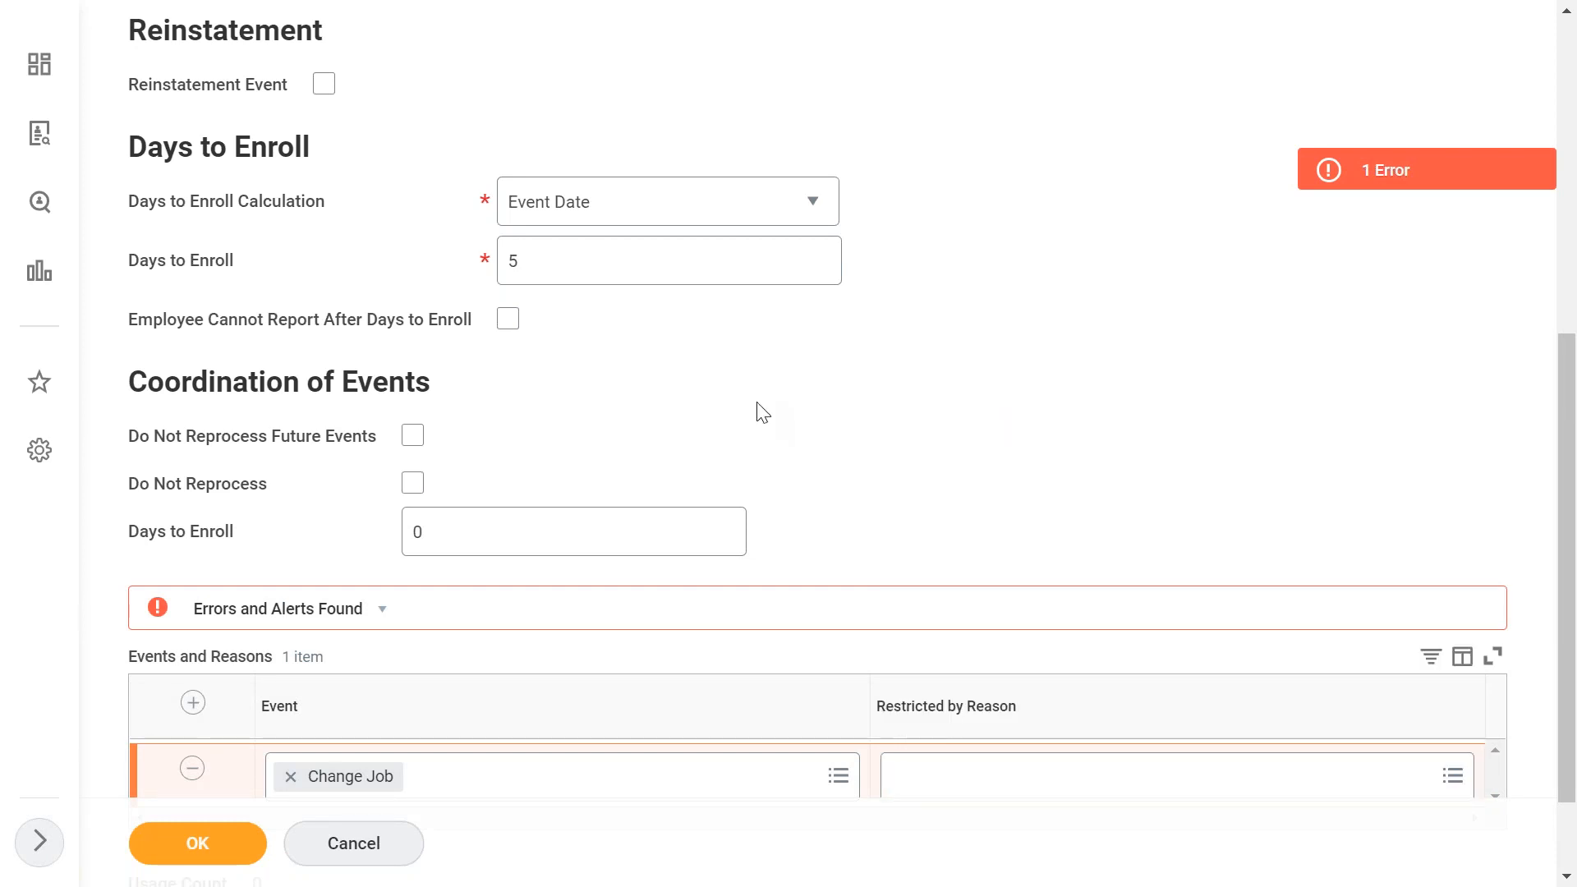
scroll(763, 412, "down", 2)
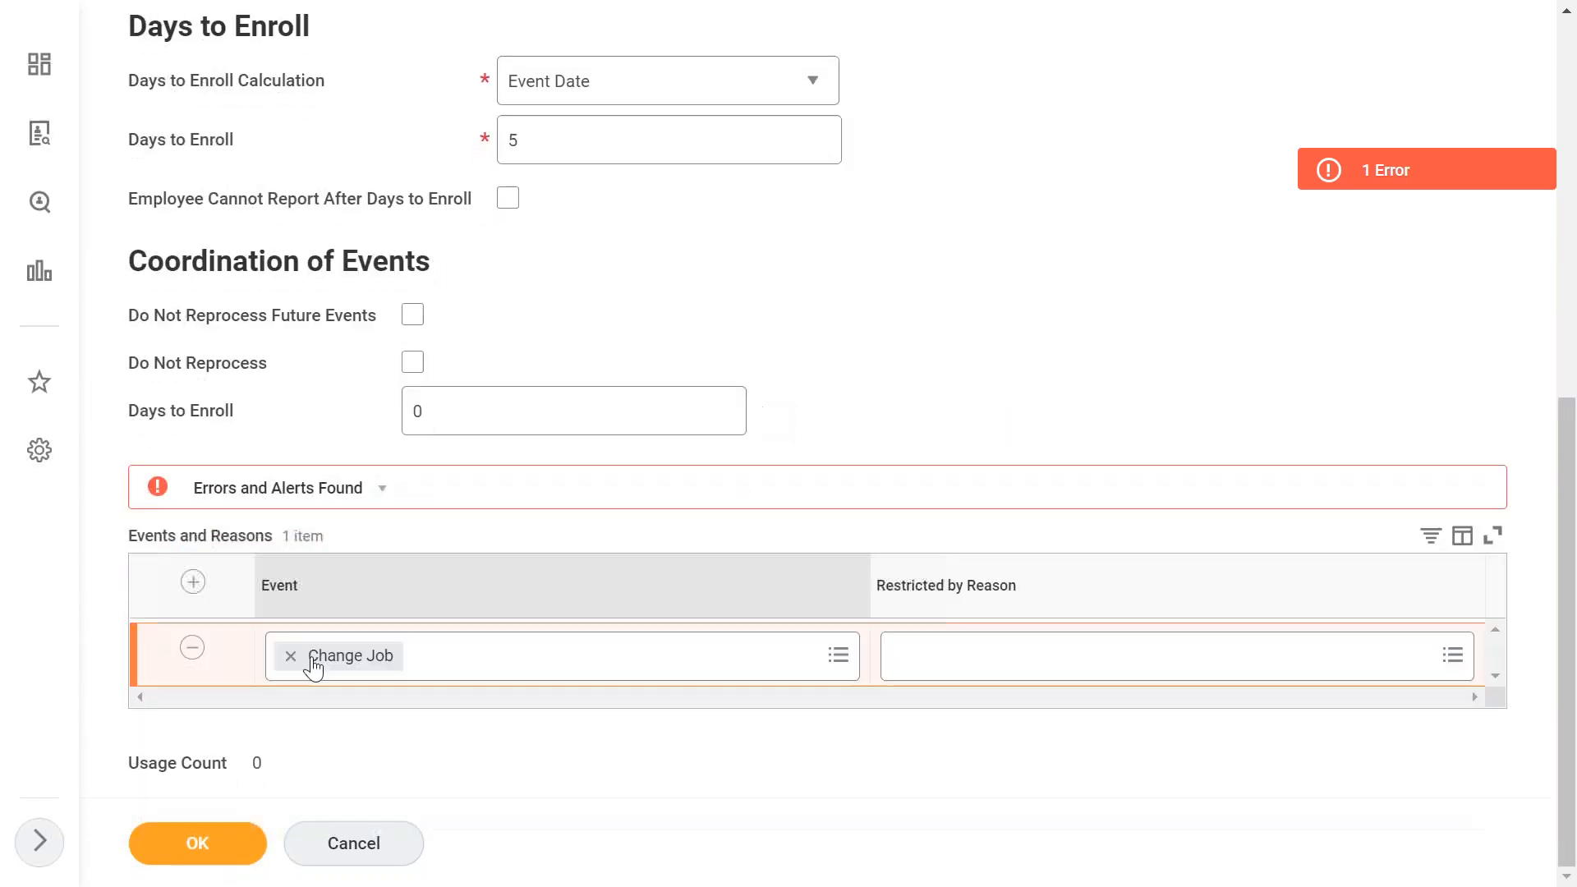
left_click(194, 649)
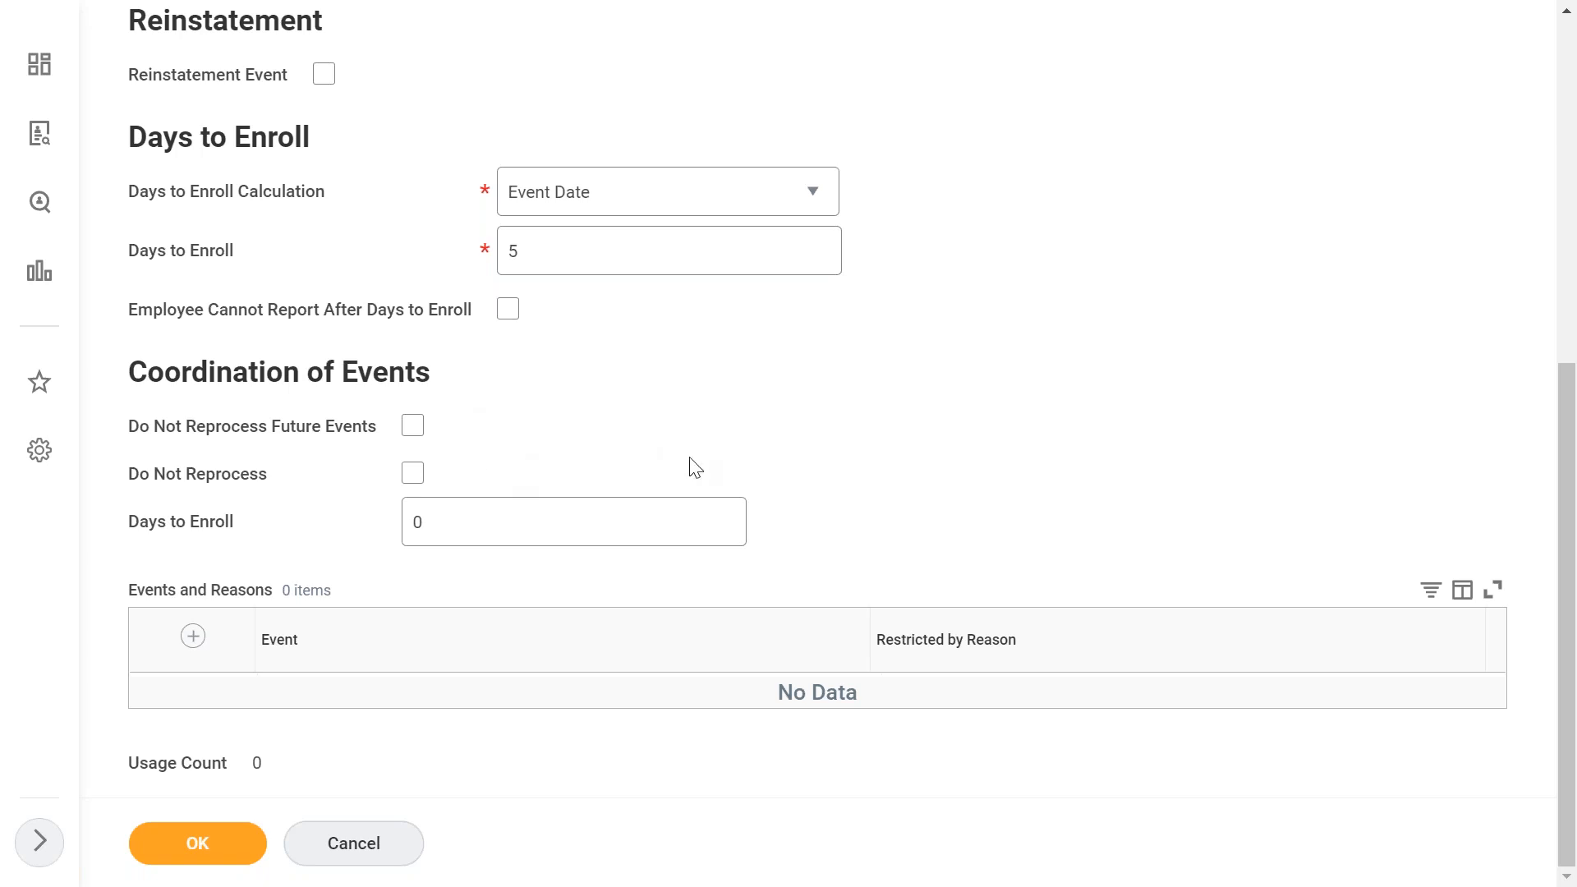
- Submit the new Edge - Commuting Benefit event type
scroll(694, 467, "up", 7)
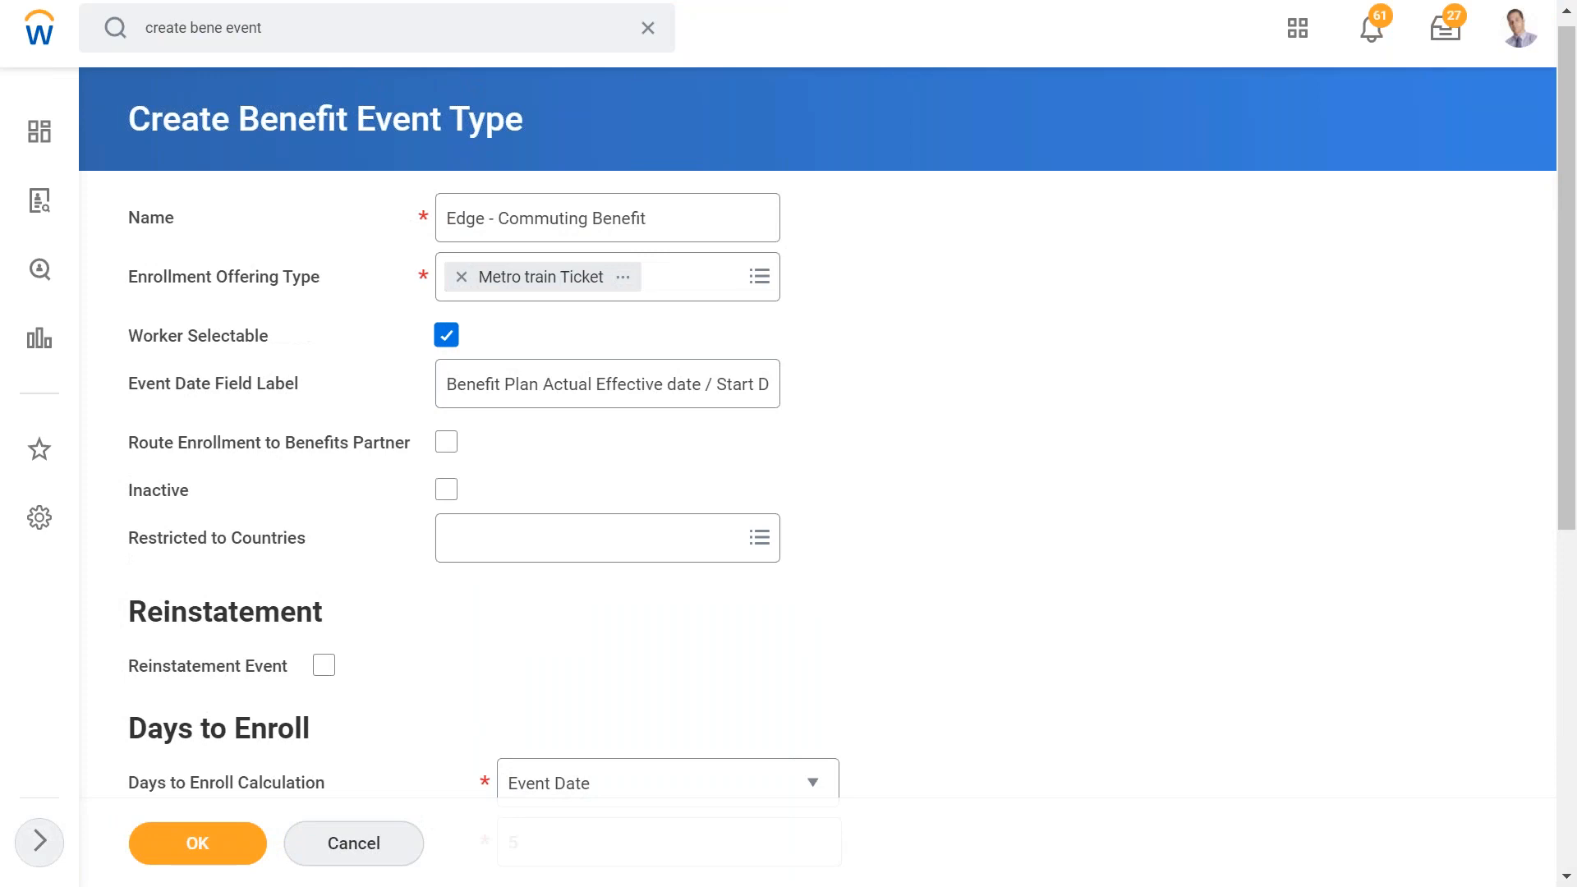
scroll(788, 443, "down", 7)
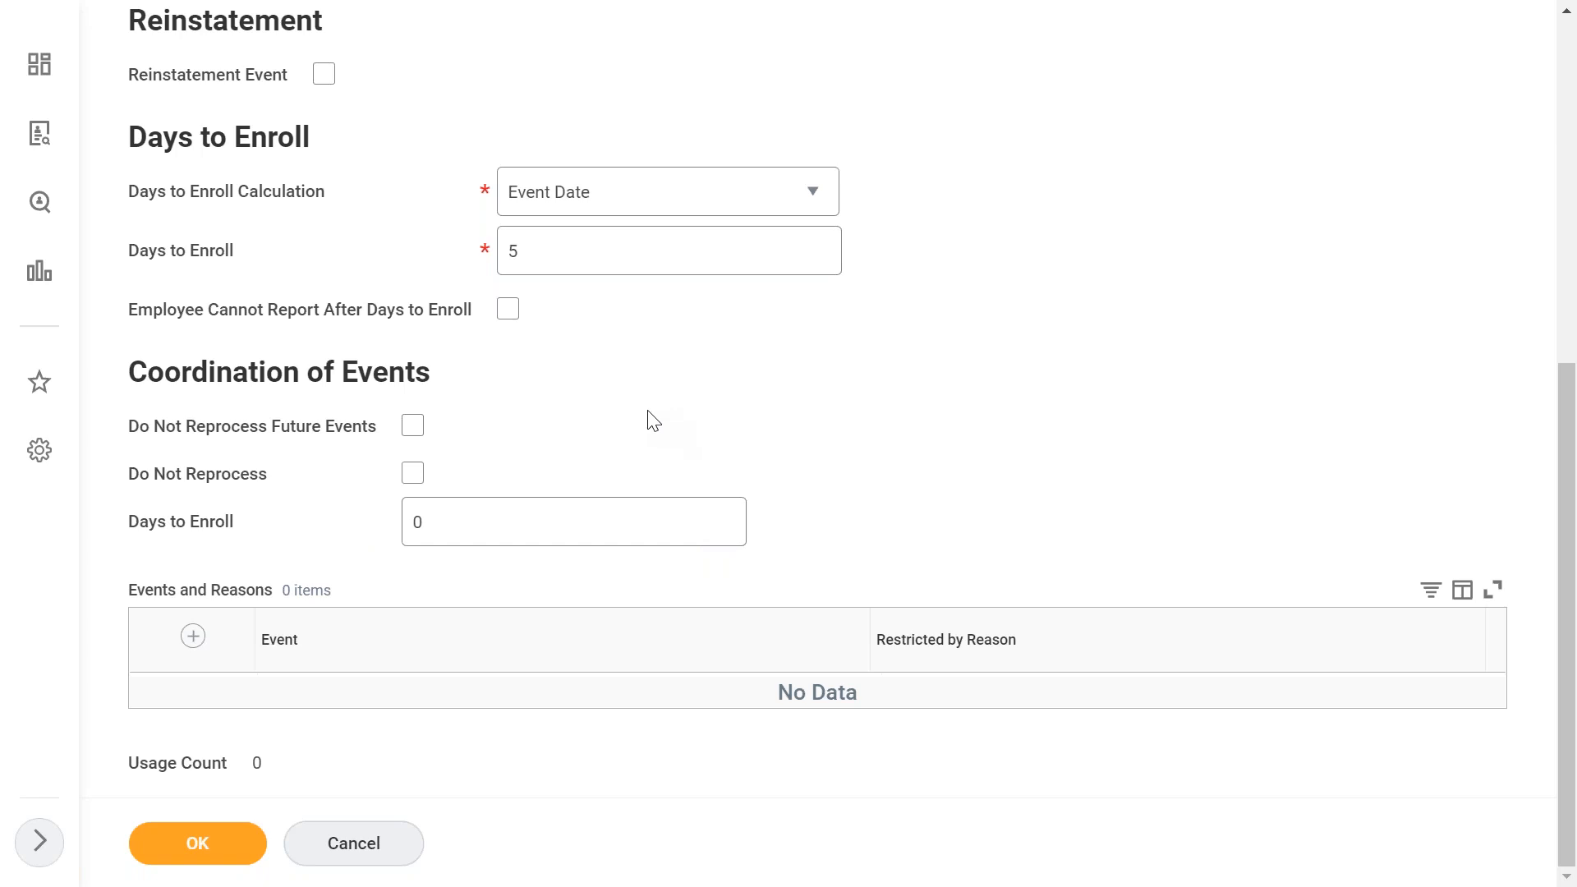
scroll(653, 420, "up", 1)
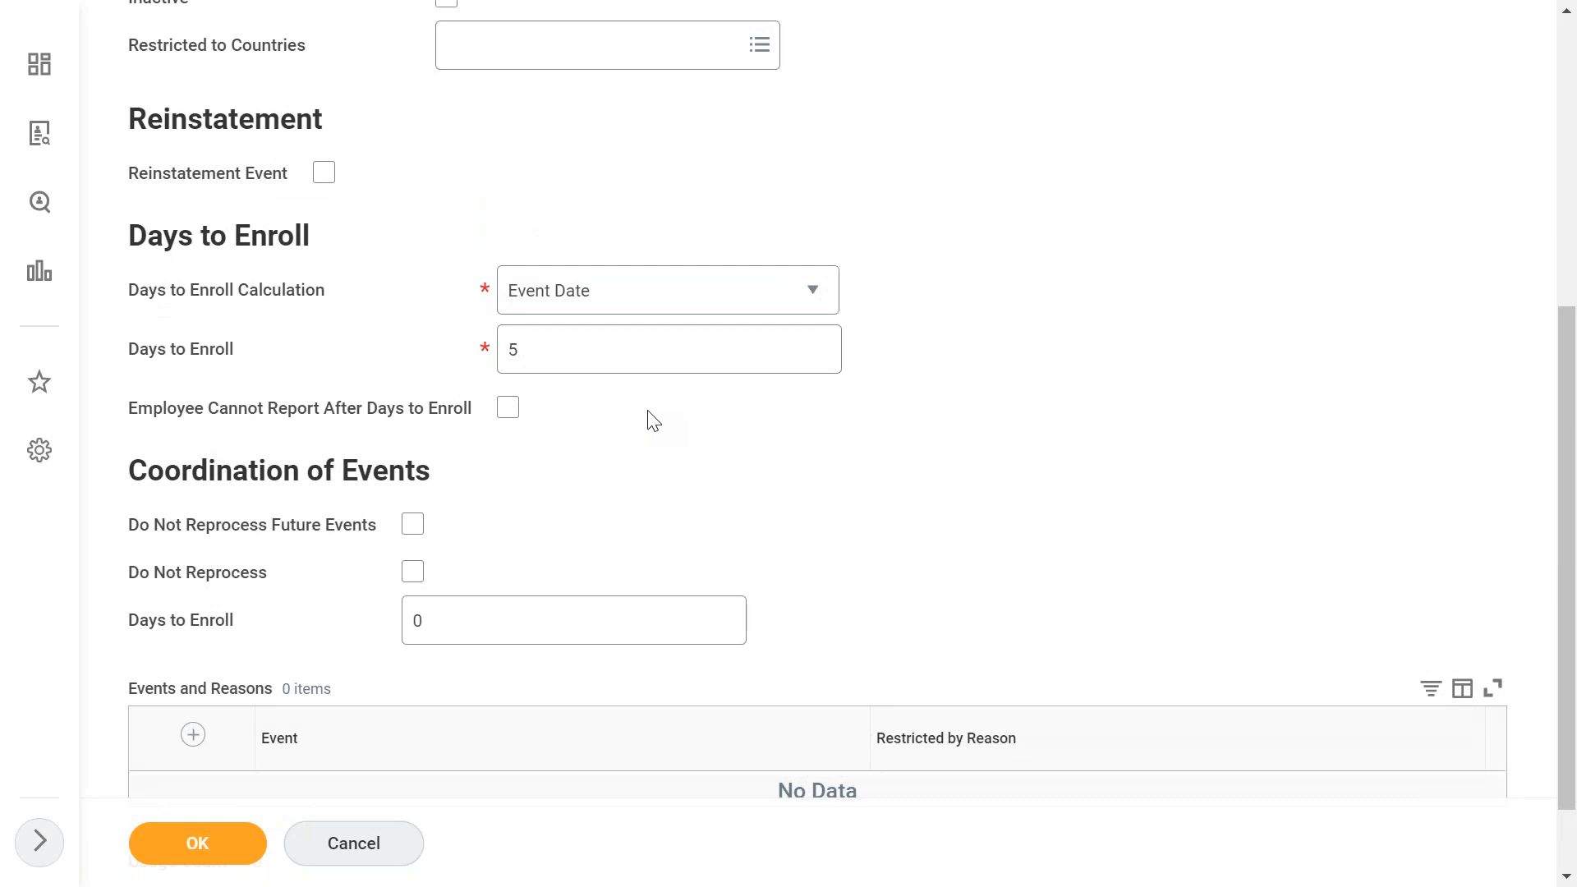
scroll(653, 420, "up", 1)
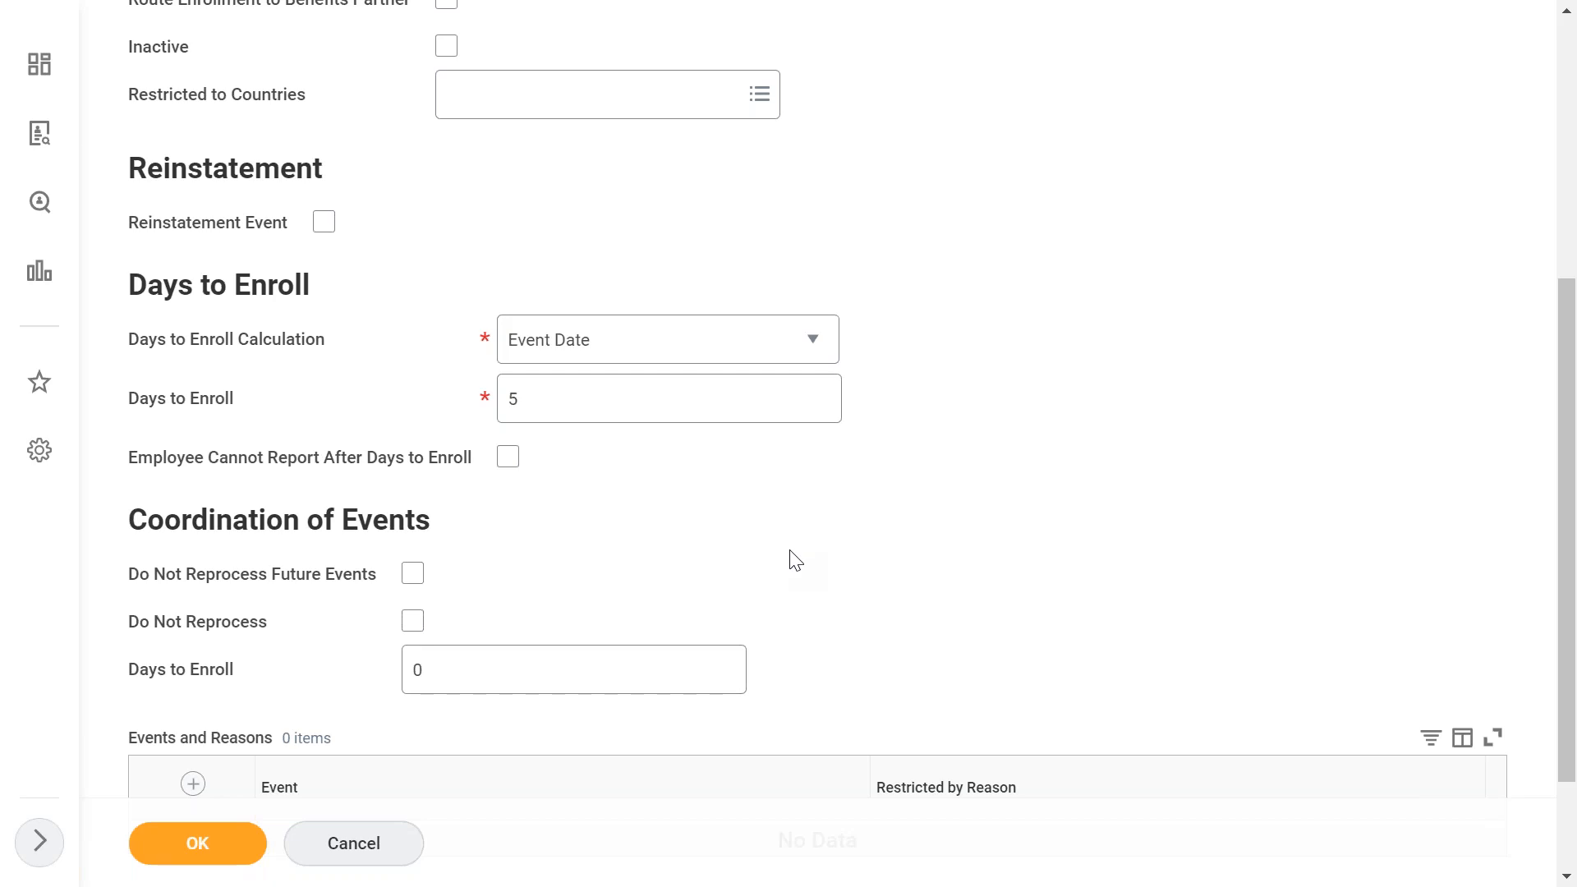
left_click(197, 850)
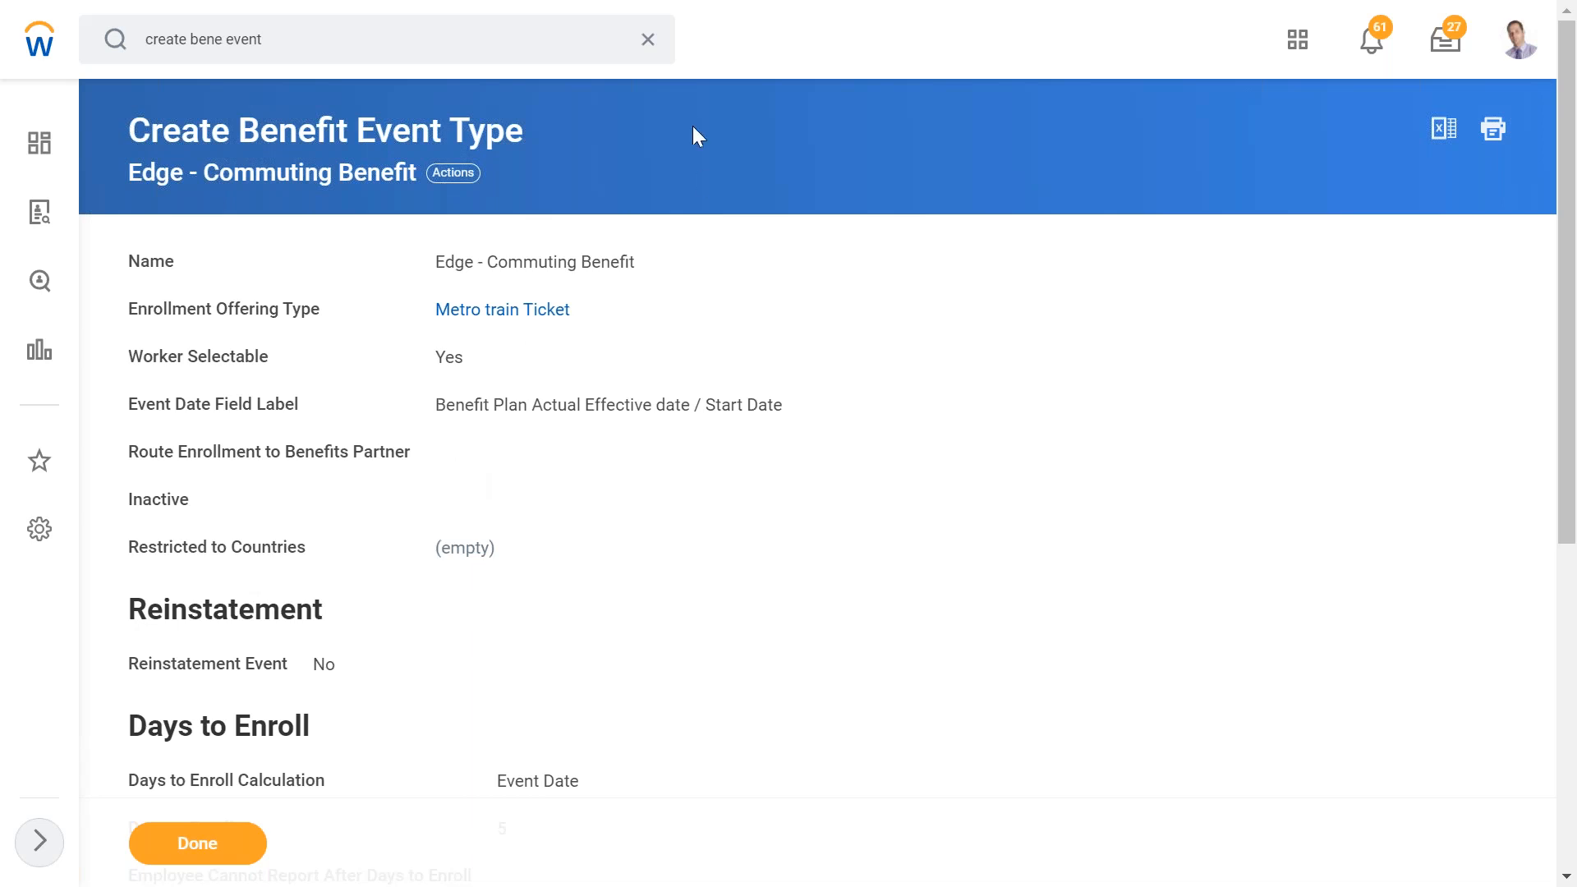
- Search for and open the Edit Benefit Event Type task
left_click(647, 43)
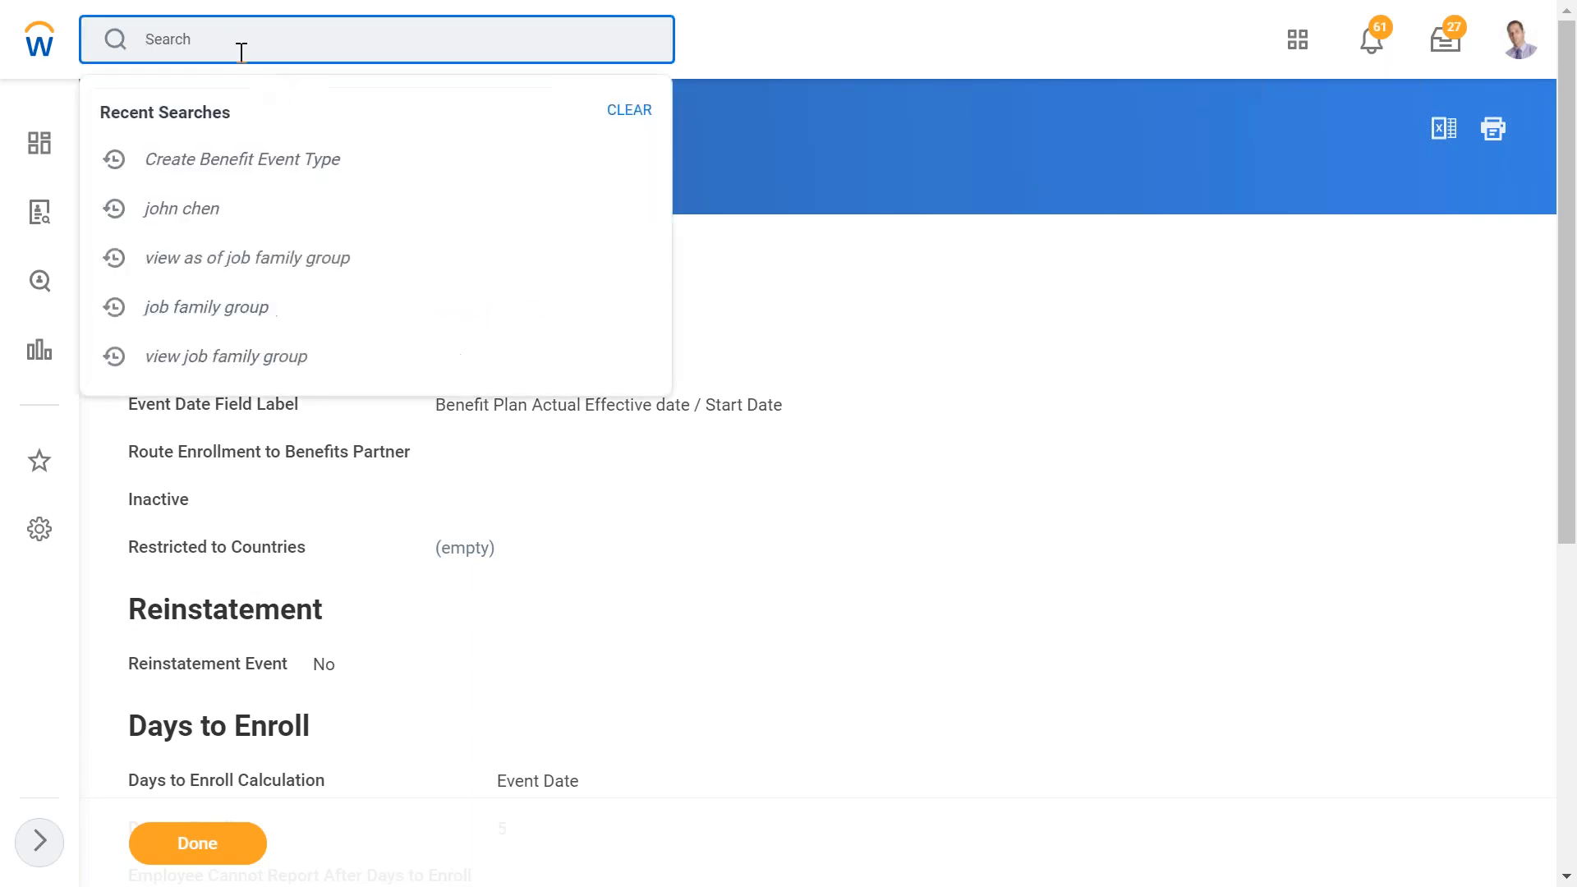
type("edit event")
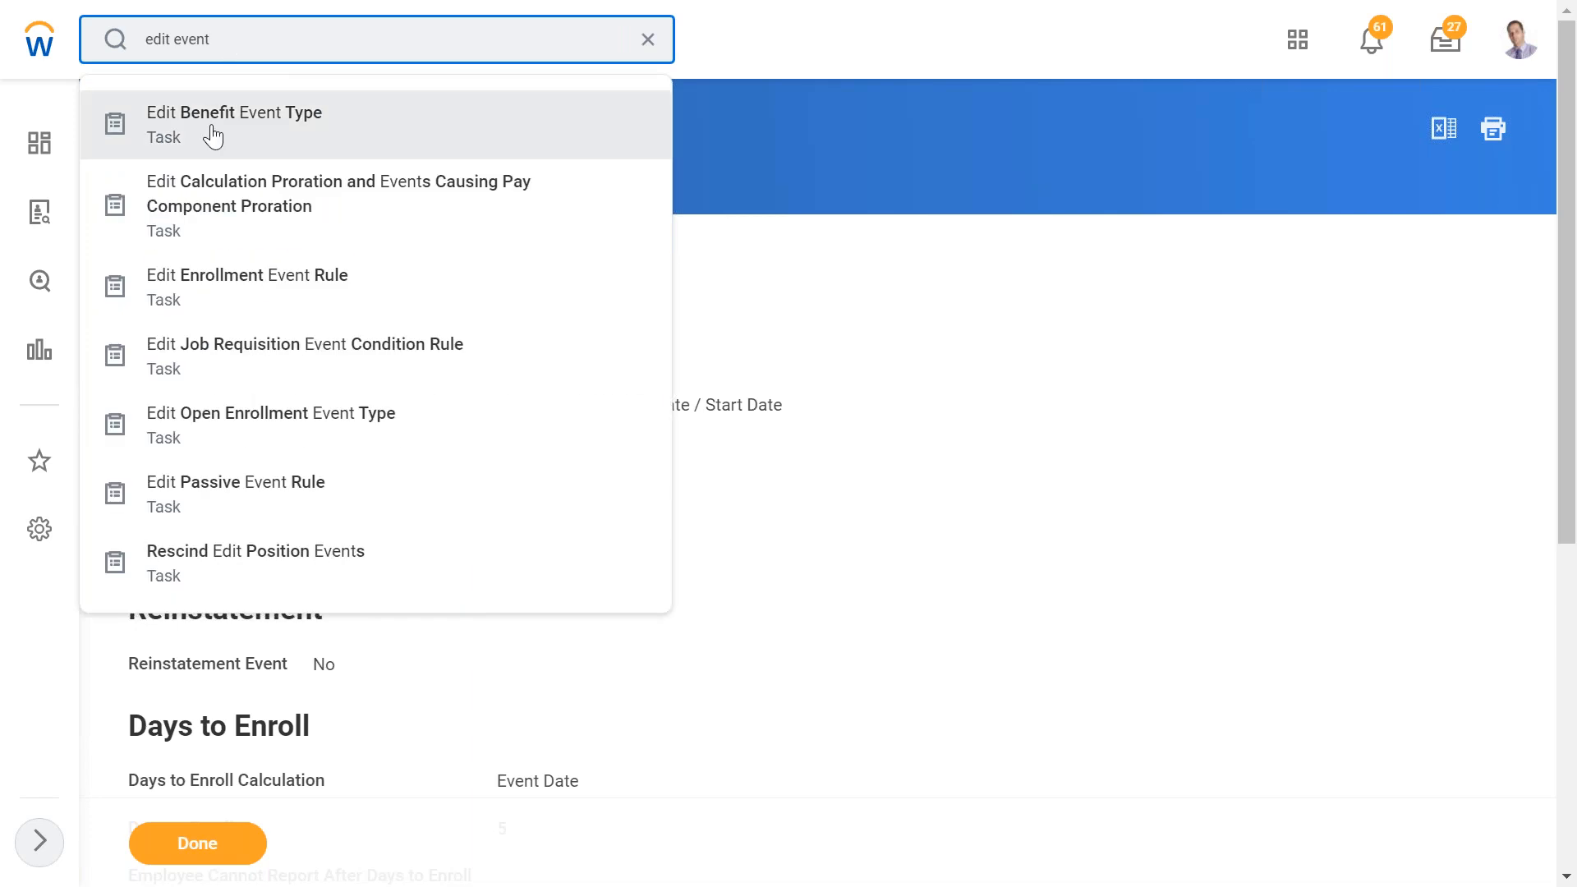
left_click(213, 137)
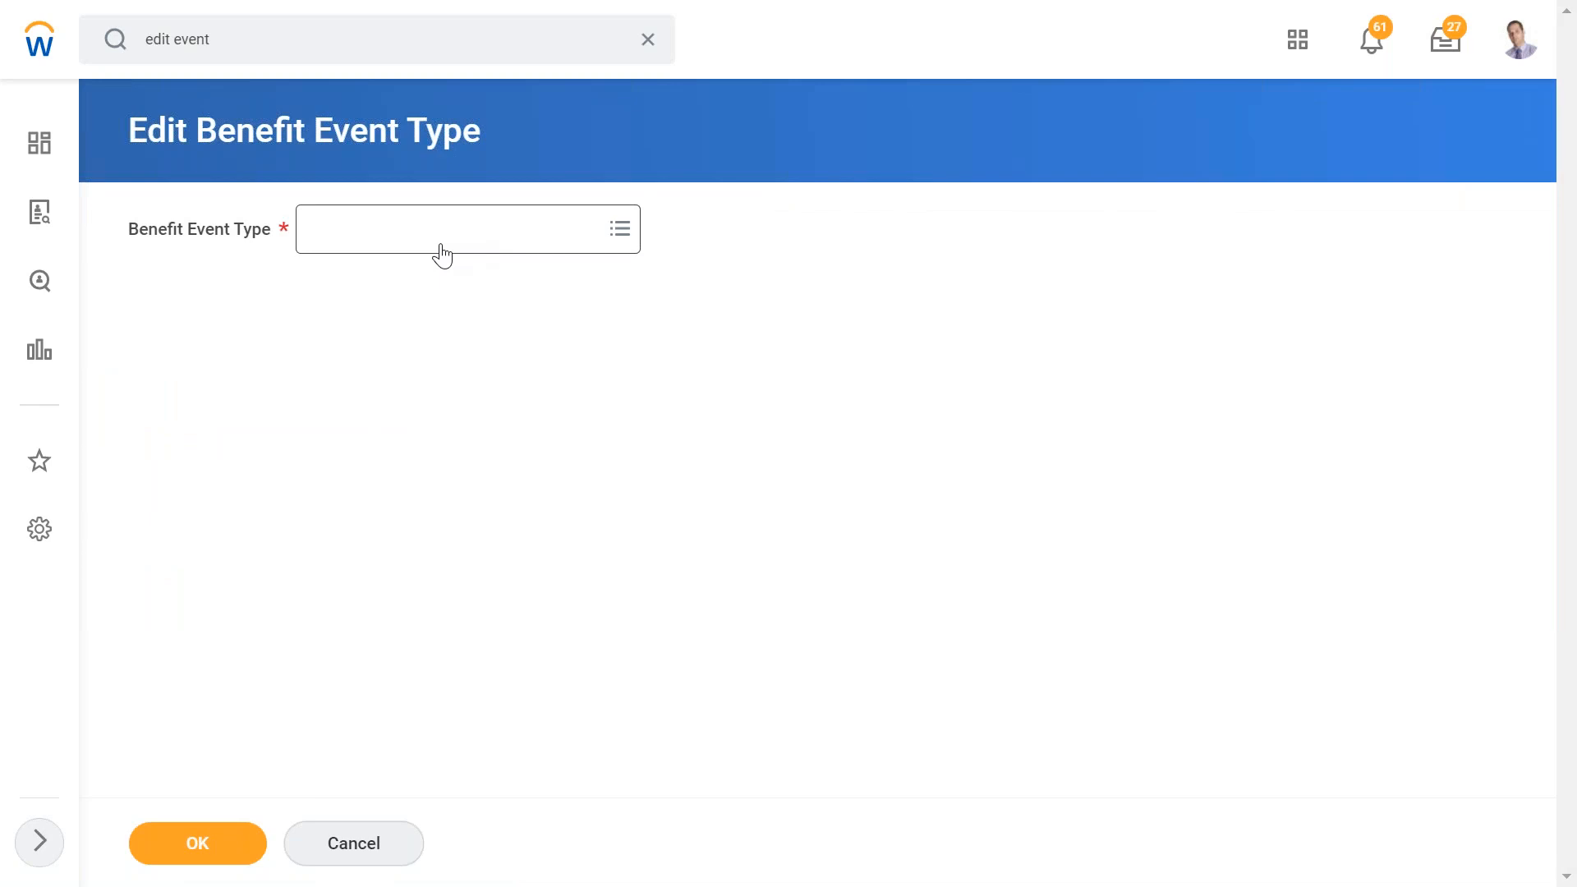
- Browse all benefit event types, then search and choose Retirement Savings Change for editing
left_click(419, 249)
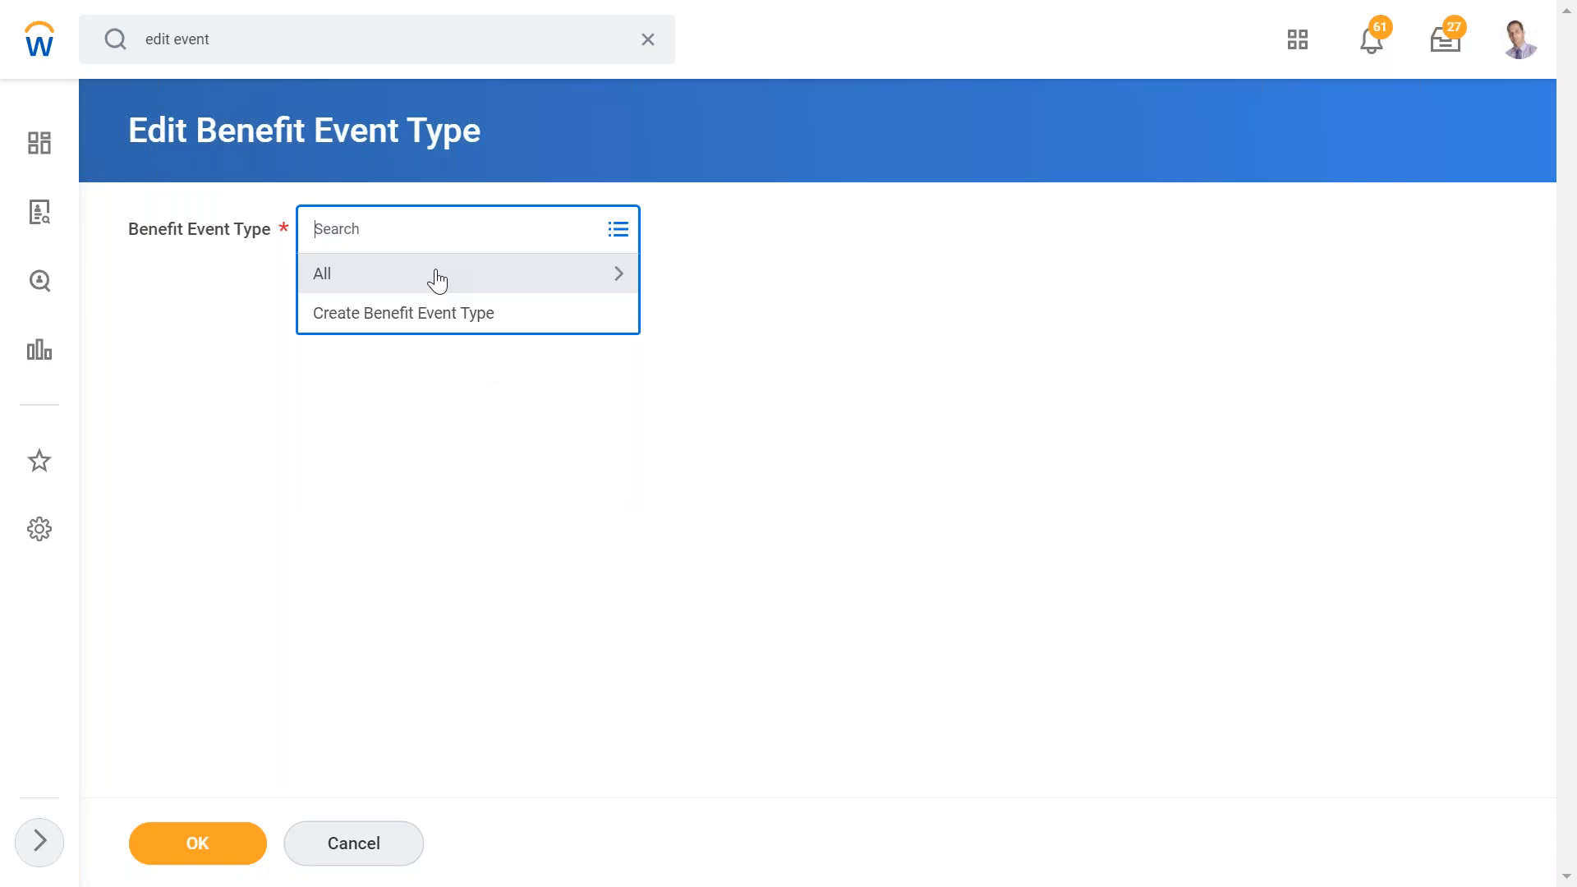
left_click(436, 273)
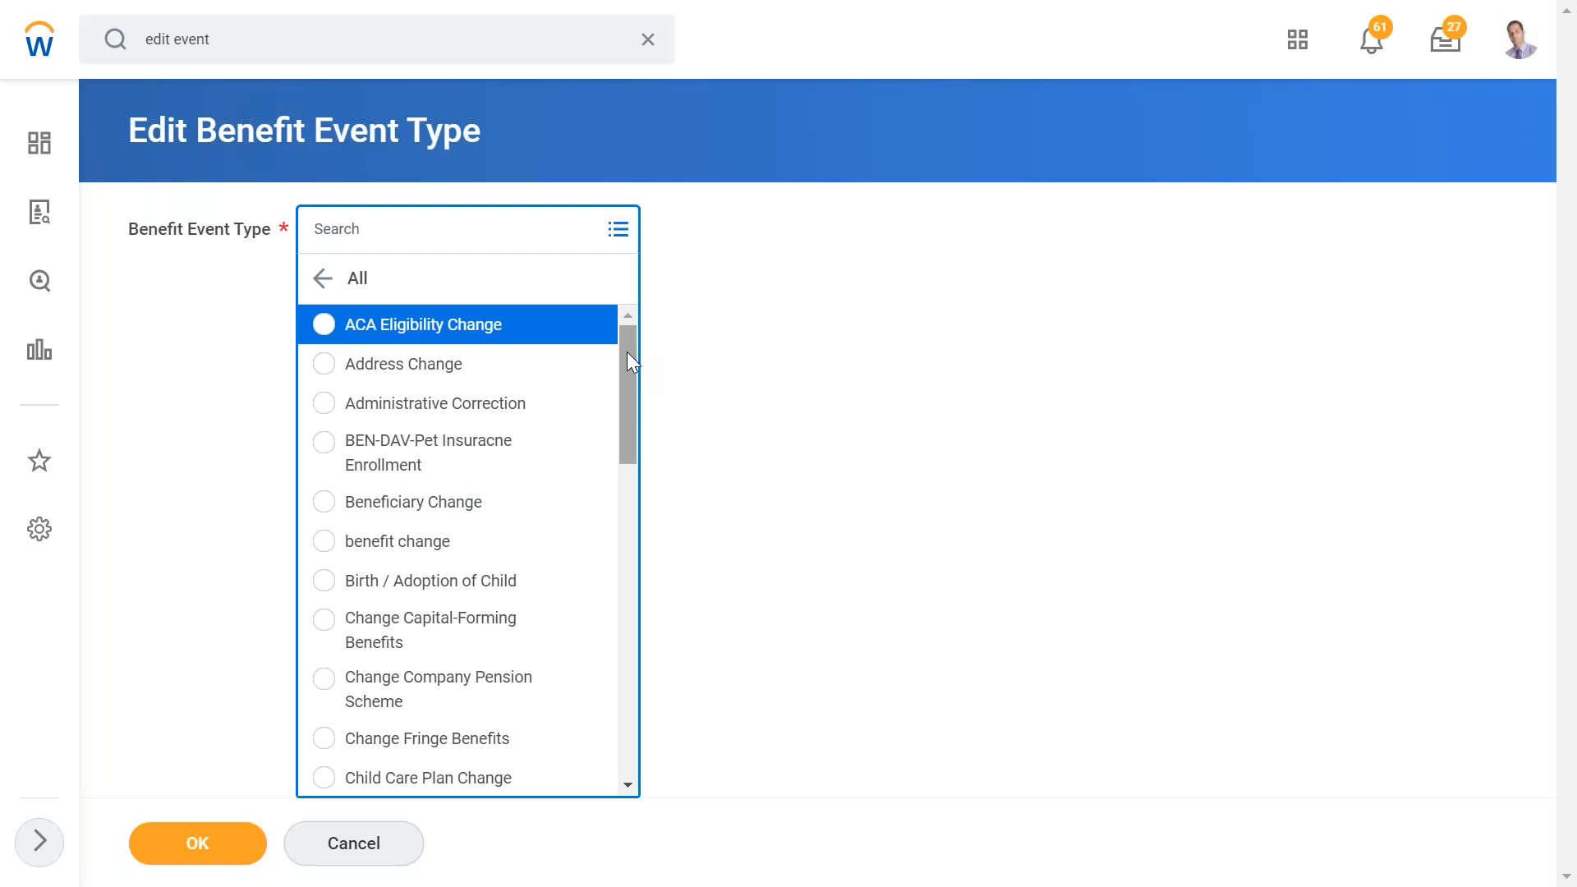
key("Down")
key("Down")
key("Up")
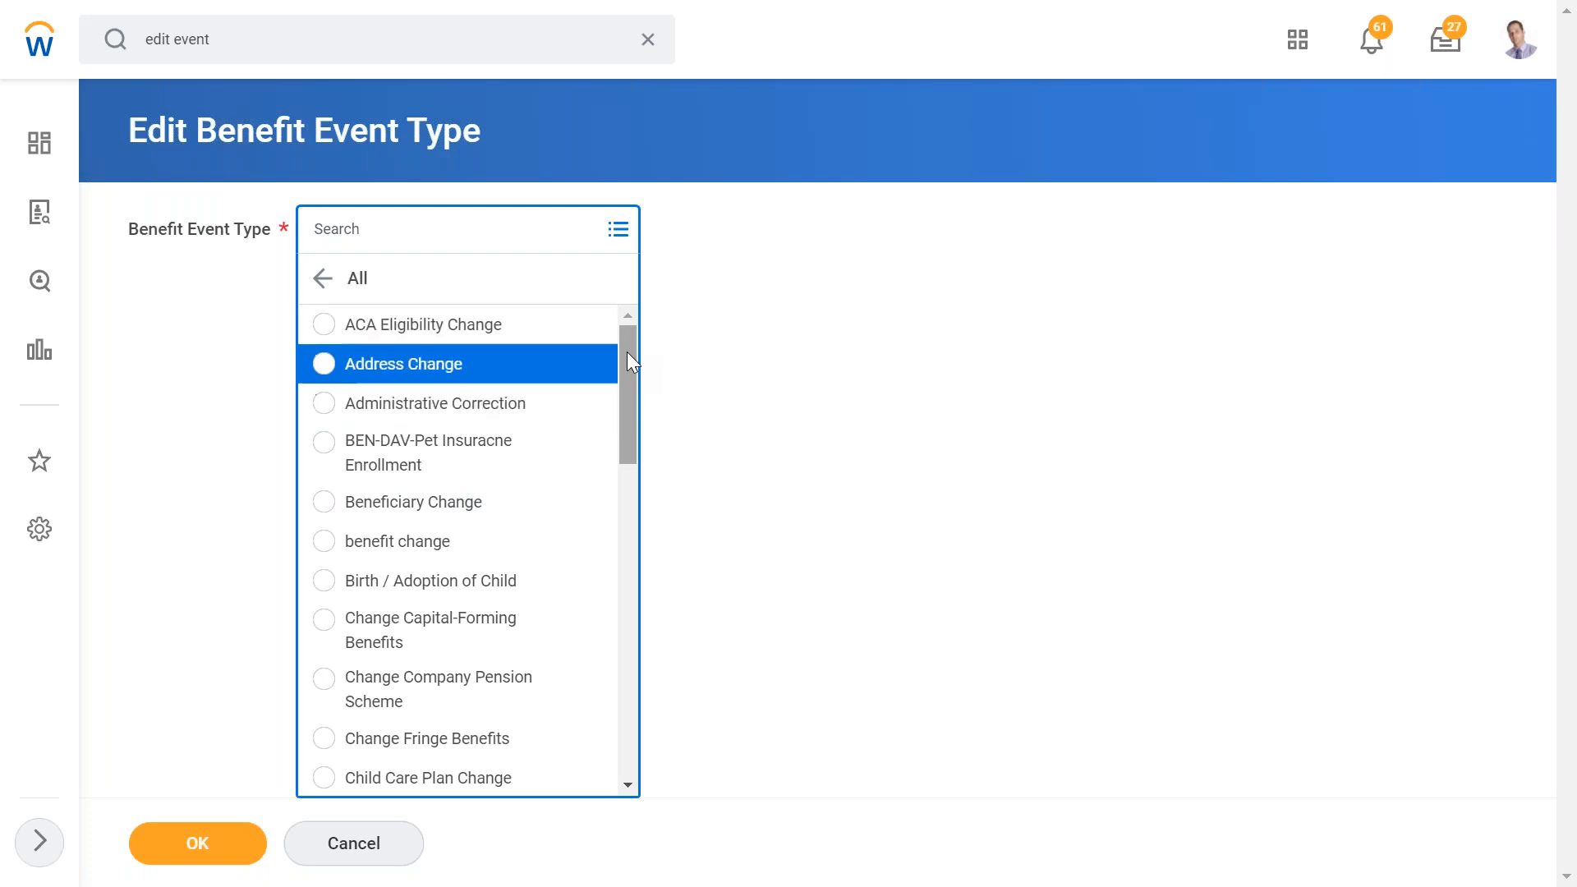
key("Down")
key("Down")
key("Up")
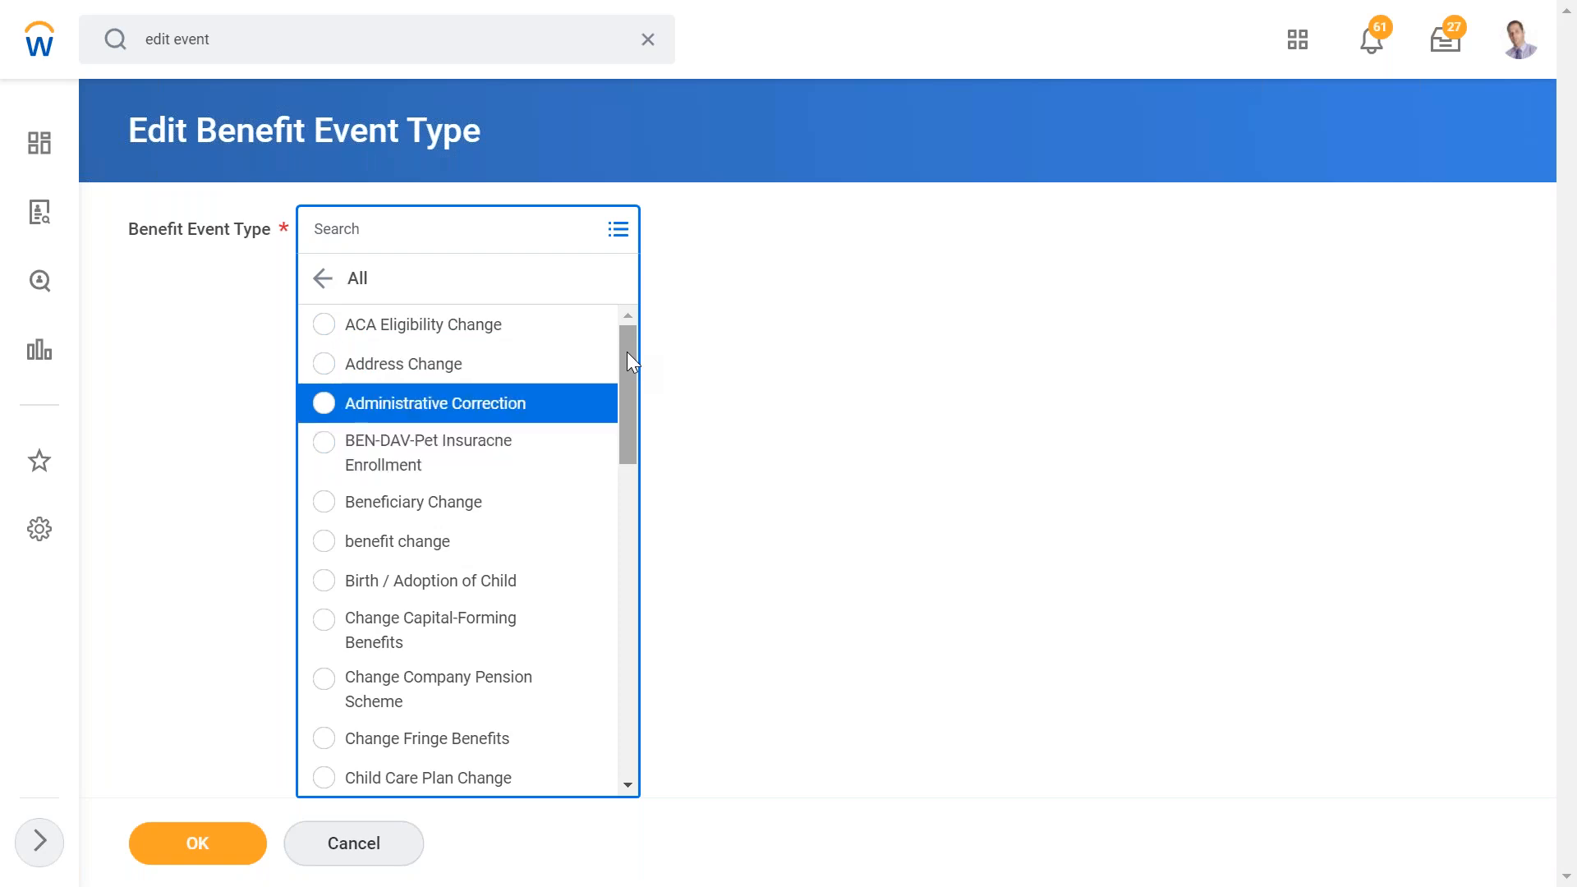
key("Down")
key("Down")
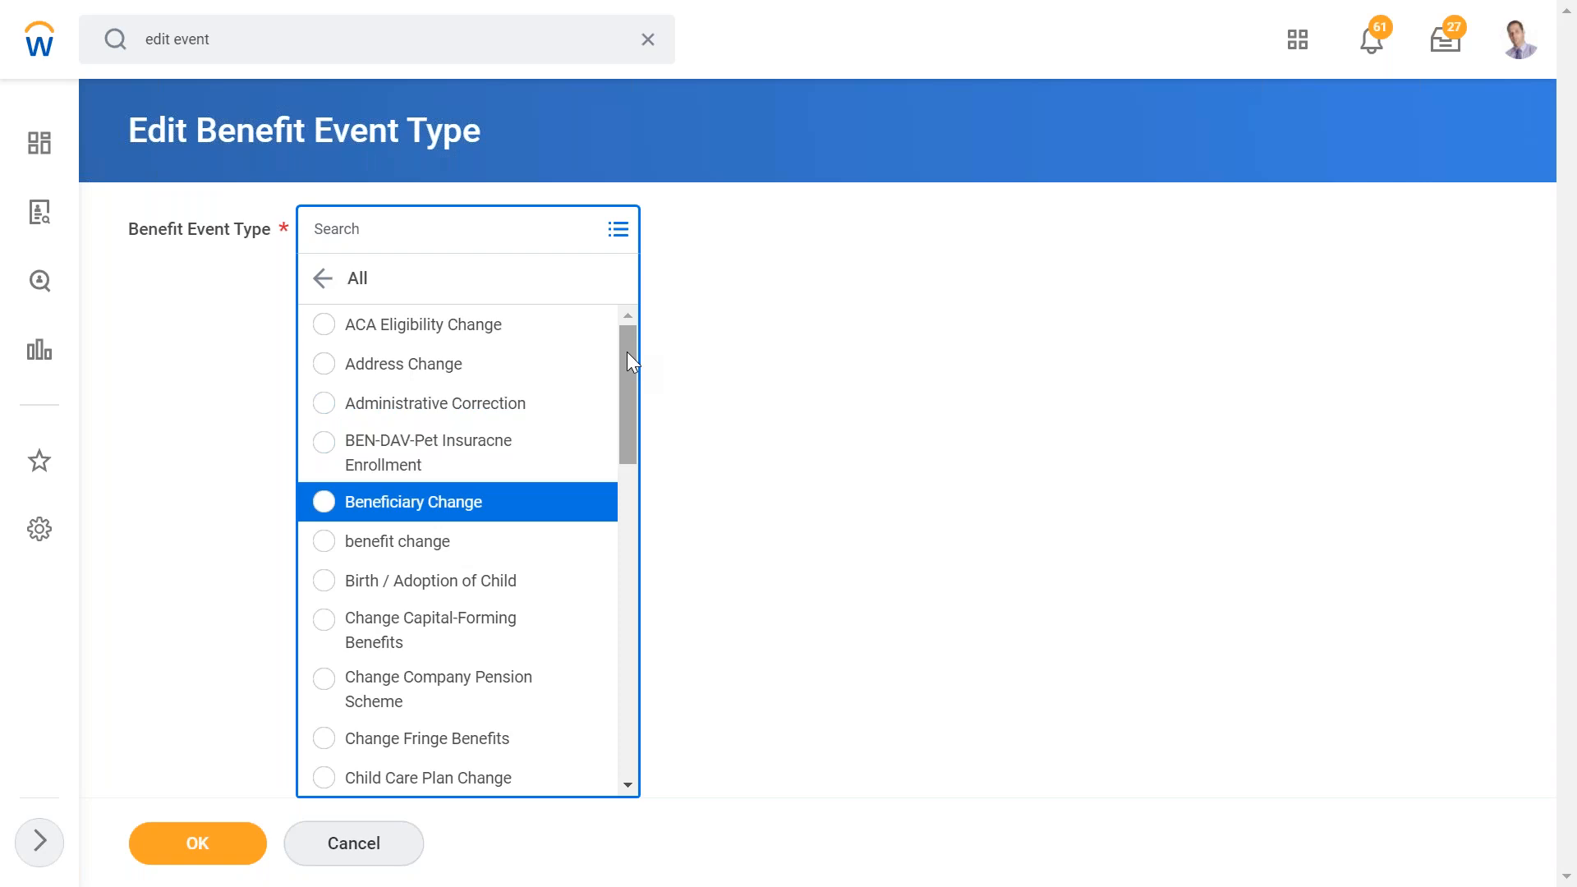
key("Down")
key("Down")
key("Down")
key("Down")
key("Down")
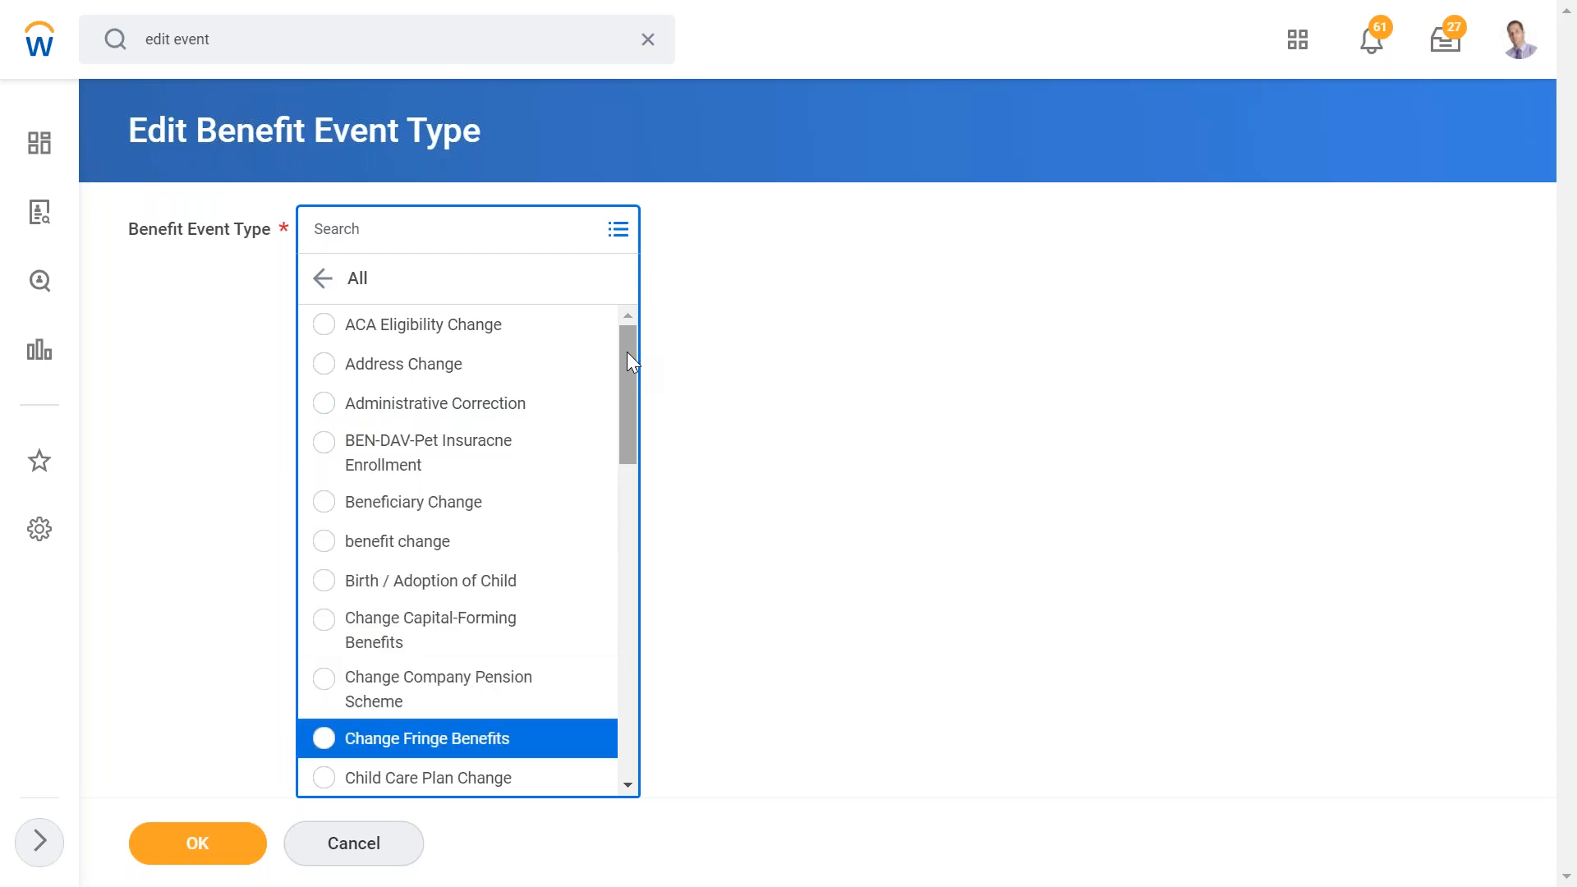
scroll(626, 356, "down", 10)
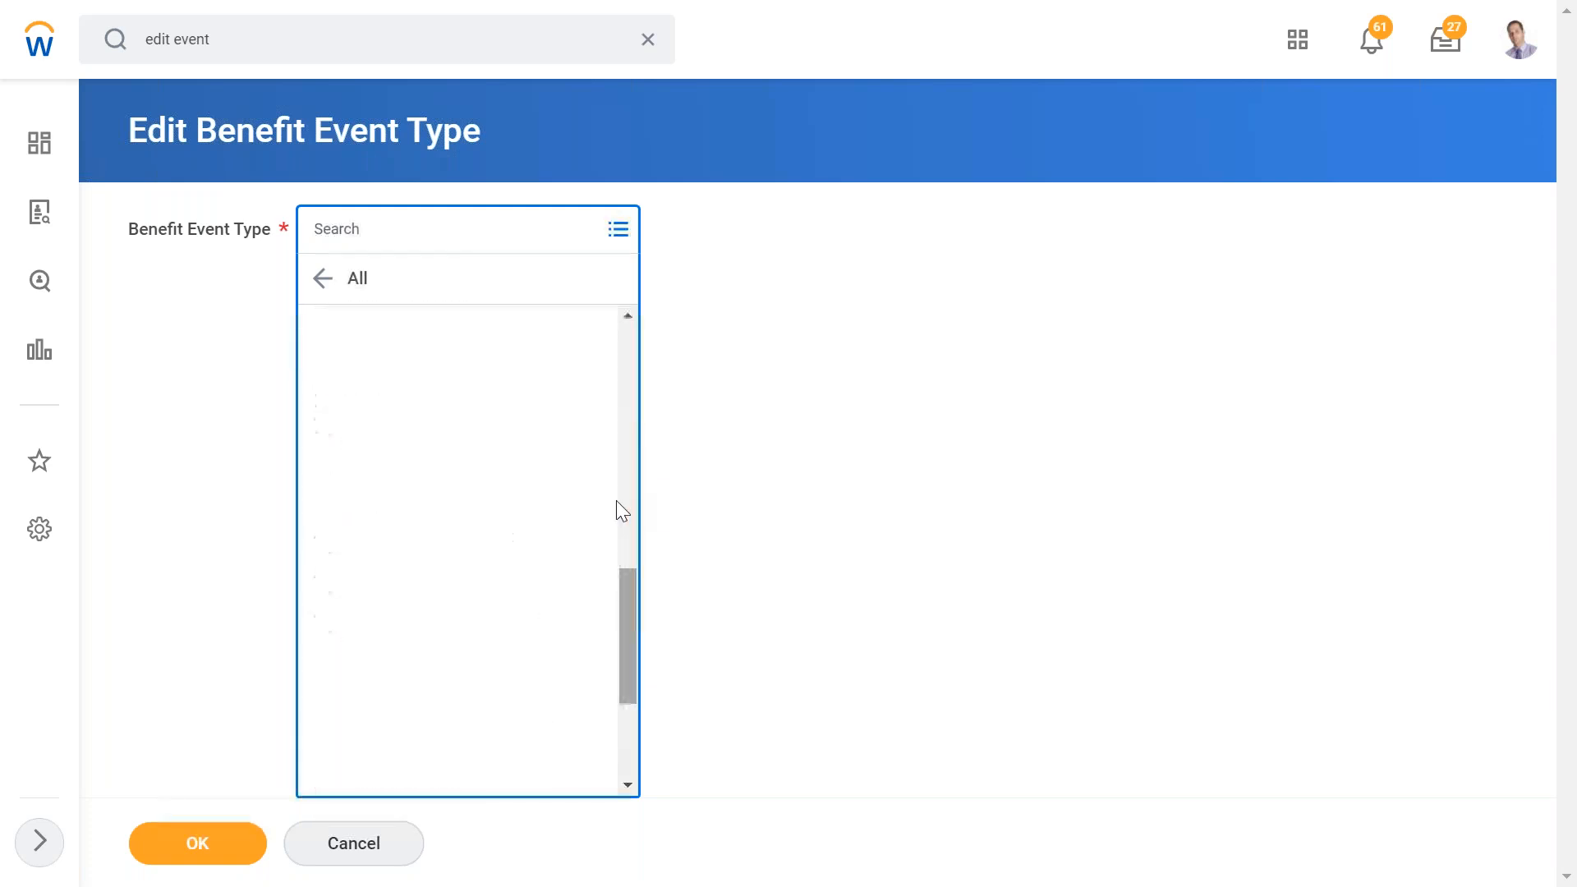
scroll(616, 505, "down", 2)
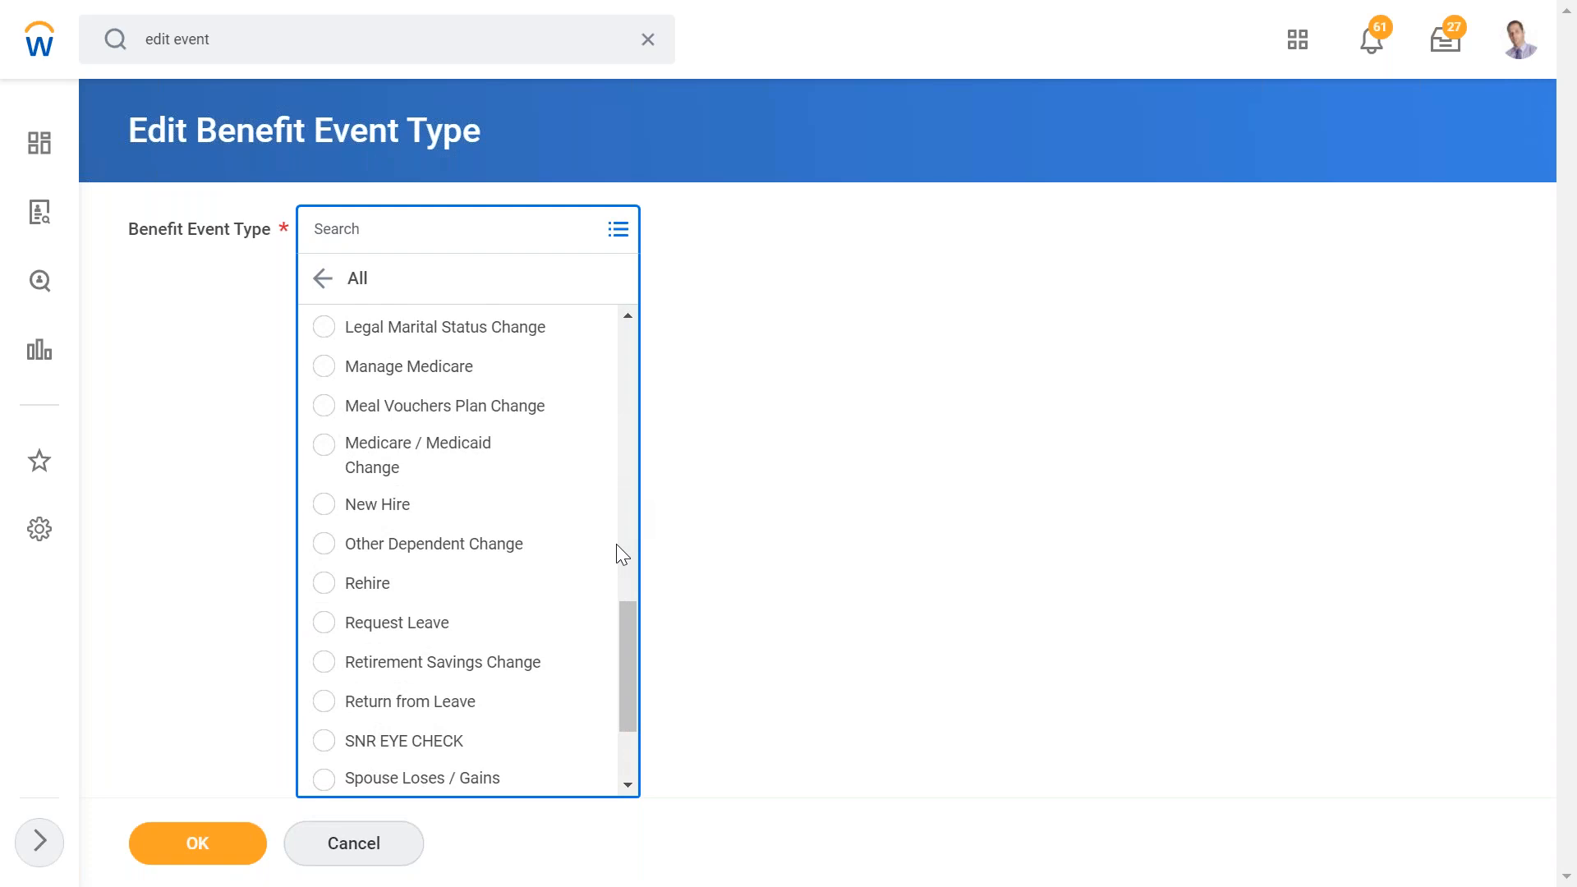
scroll(615, 616, "down", 2)
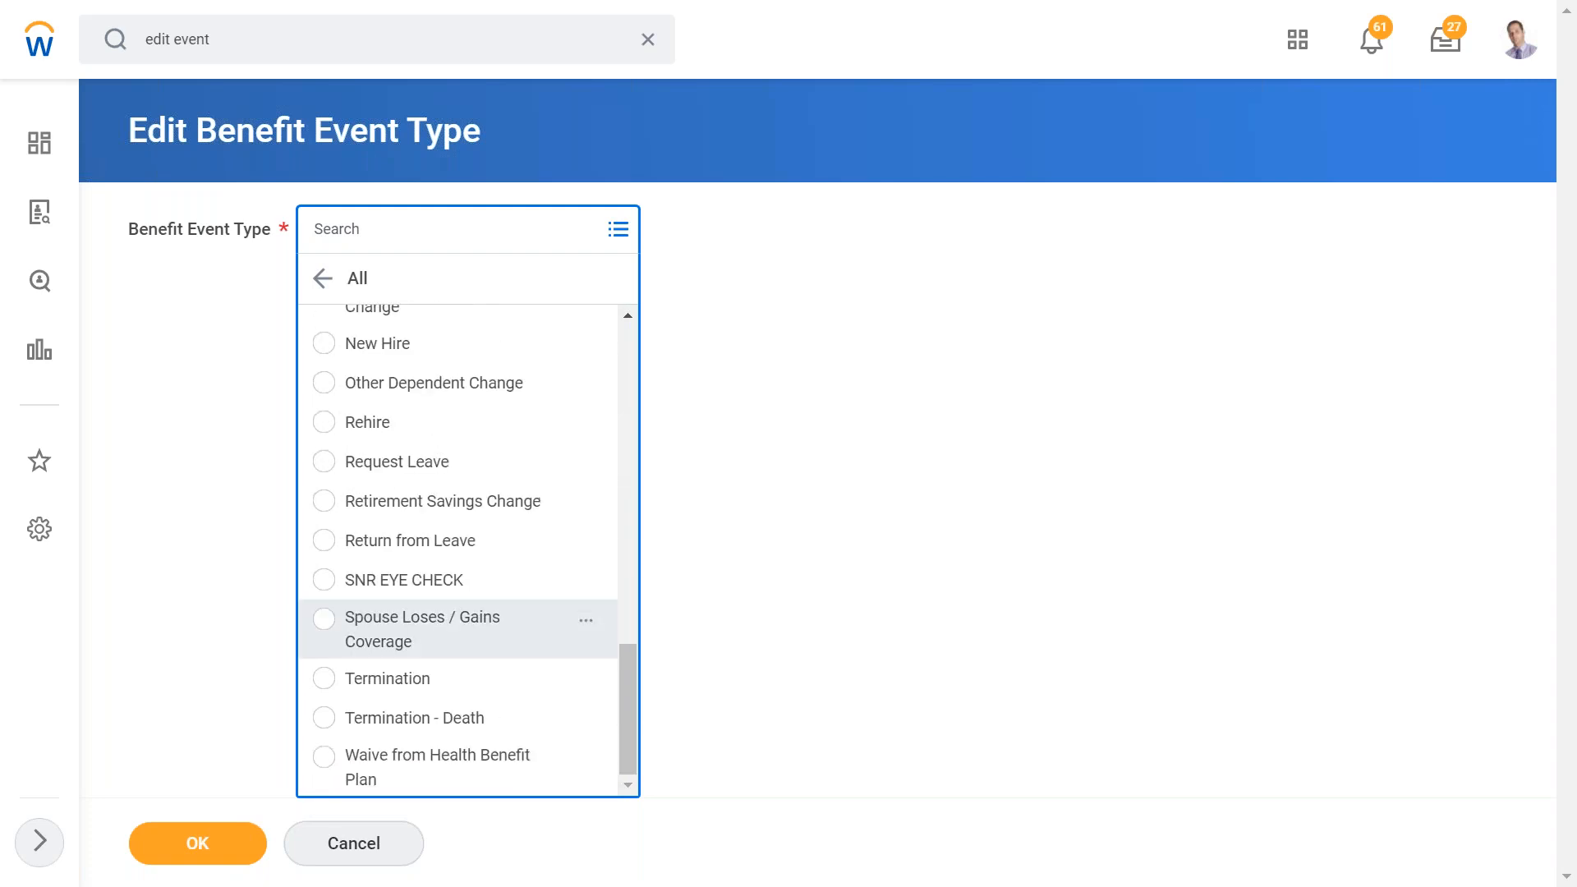
left_click(616, 626)
left_click(321, 277)
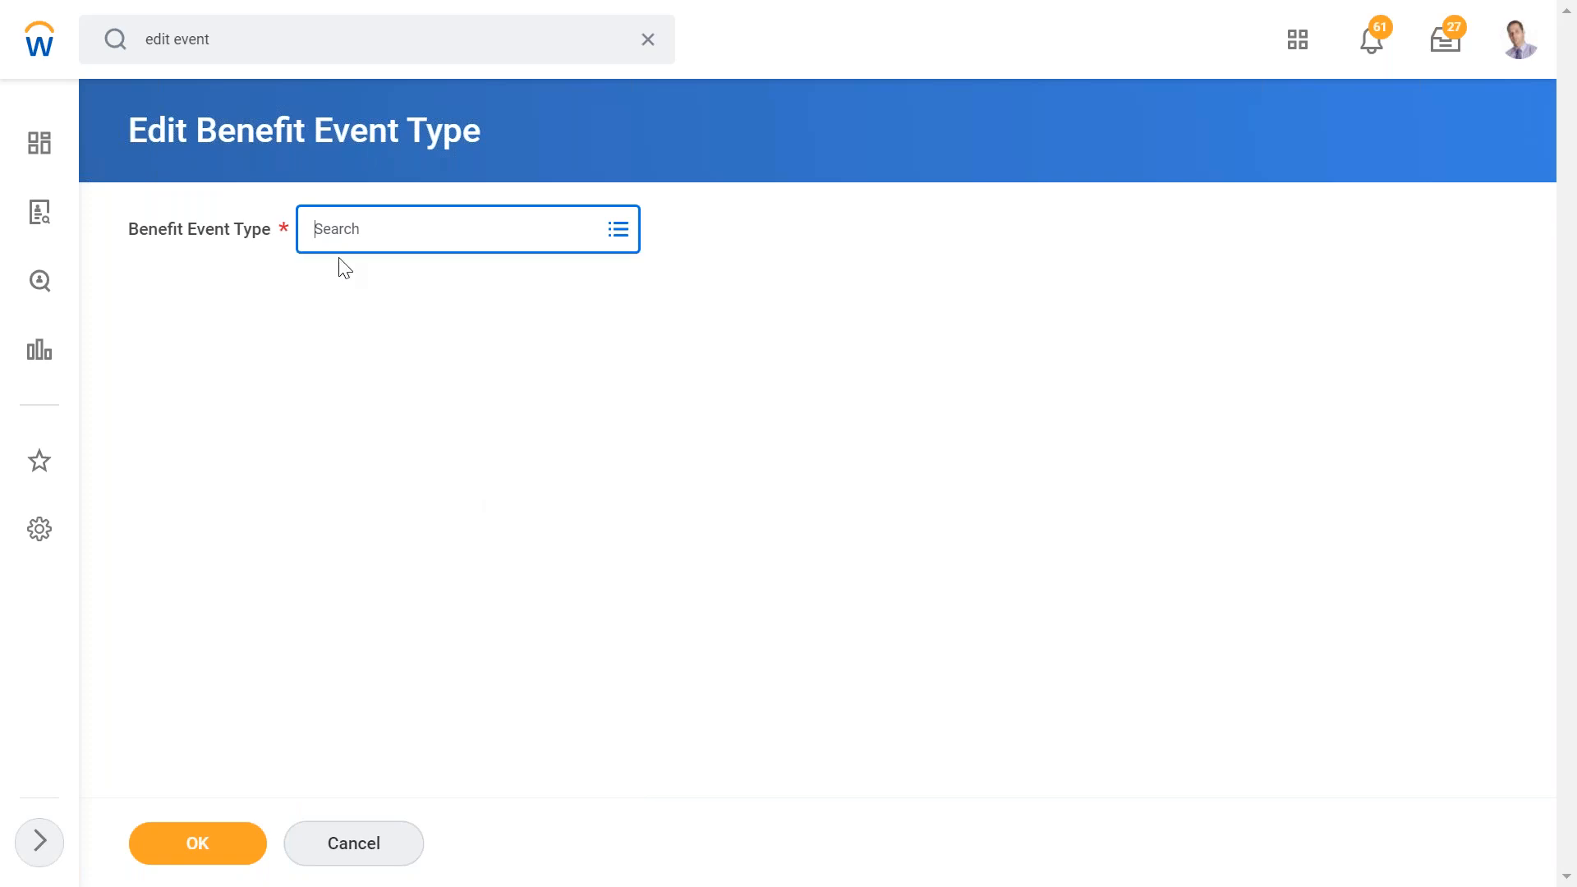
type("retire")
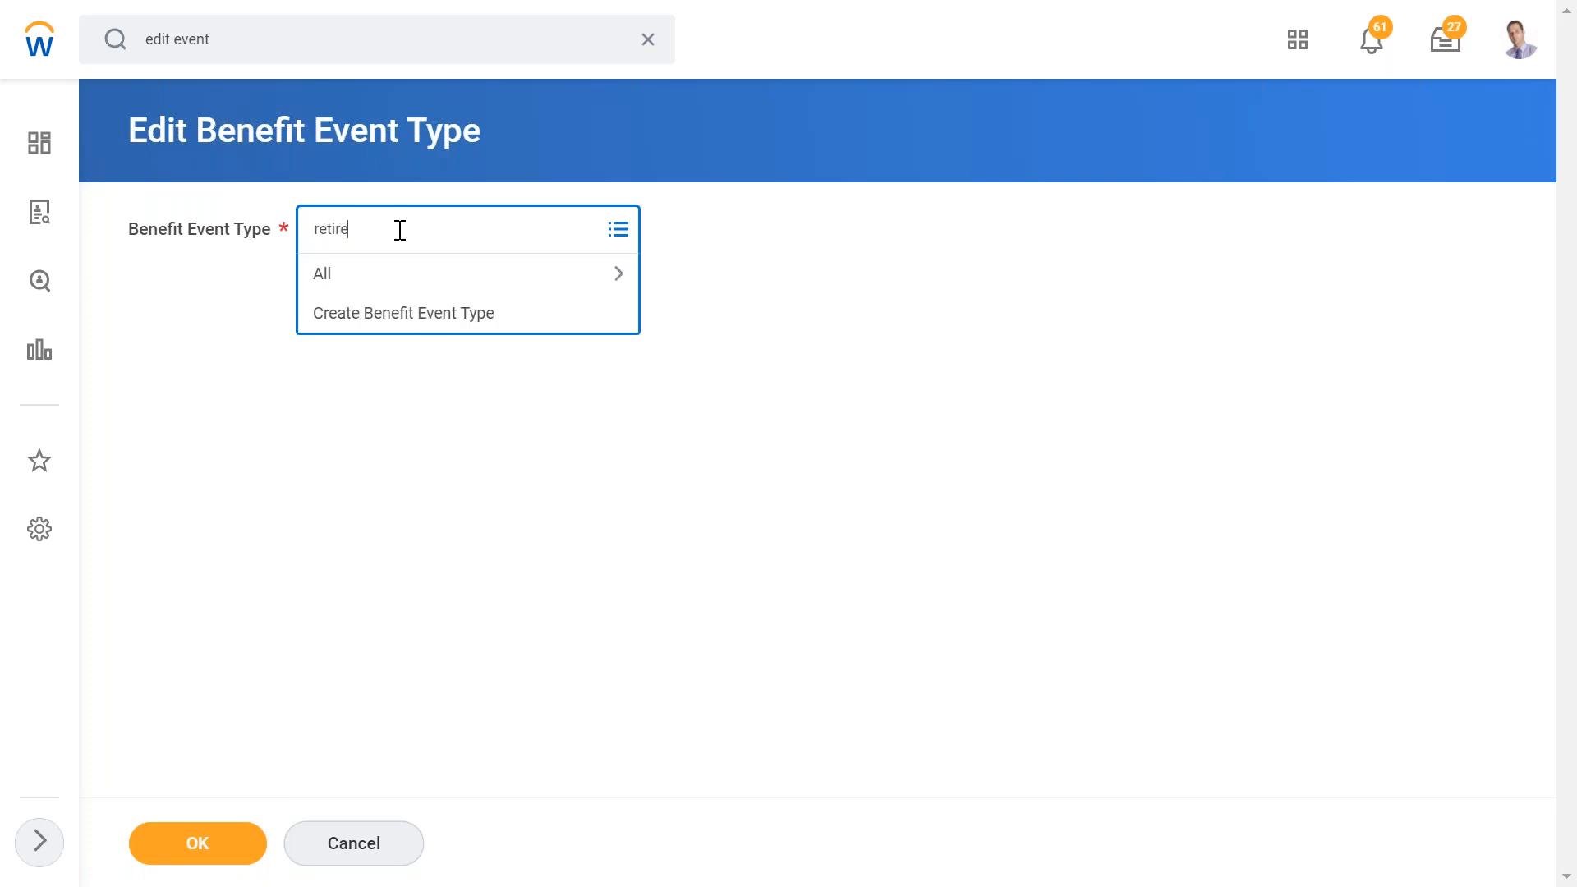
left_click(197, 843)
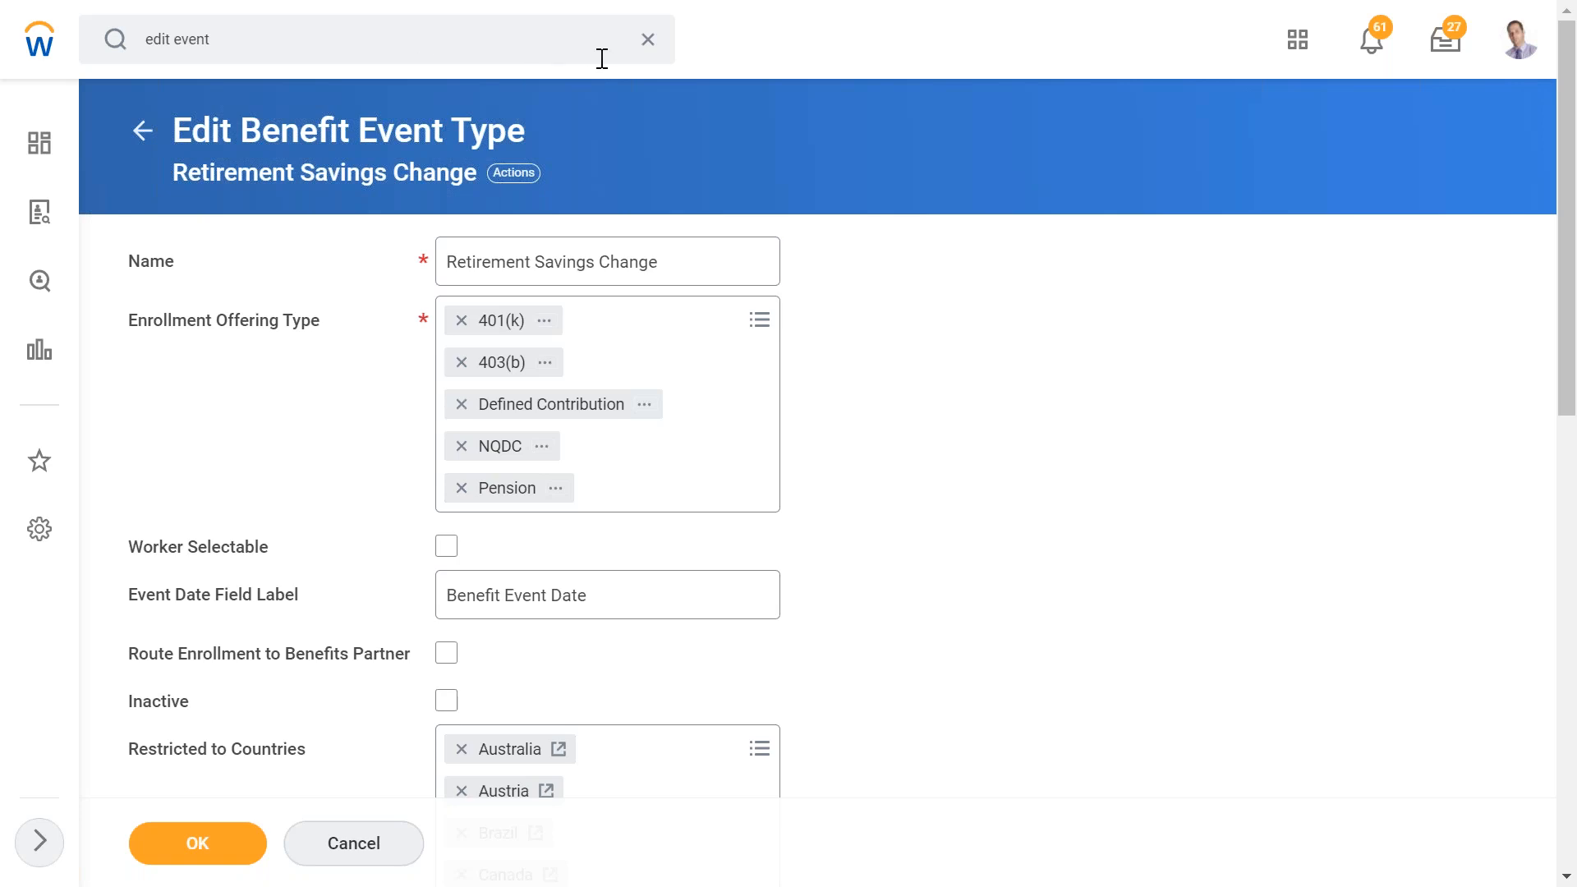
- Search for and open the Edit Enrollment Event Rule task
left_click(648, 41)
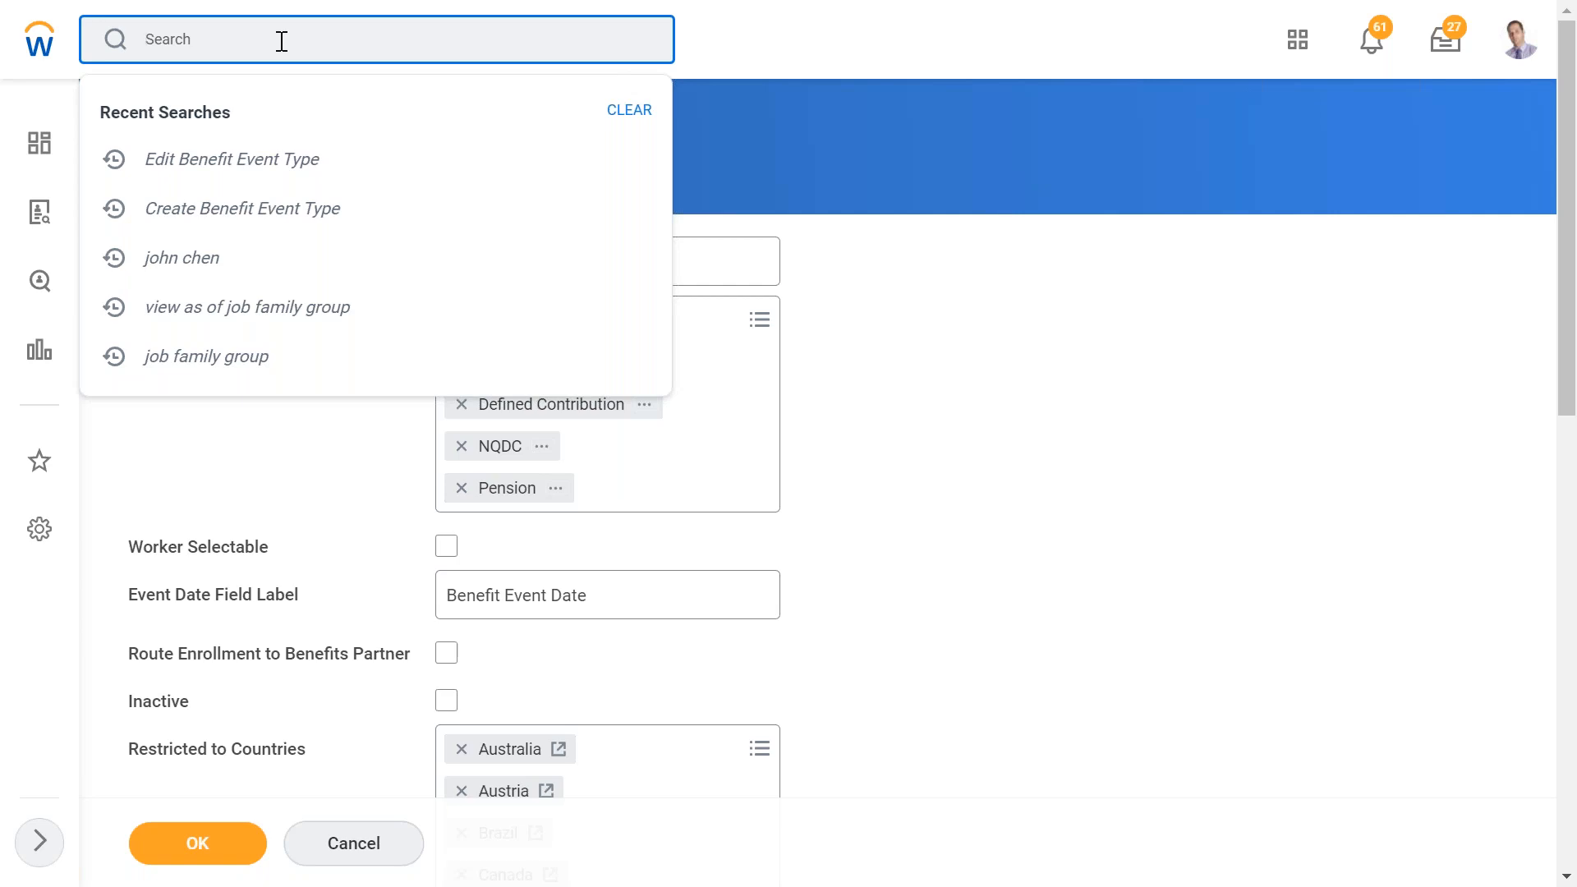
type("edit enrollment")
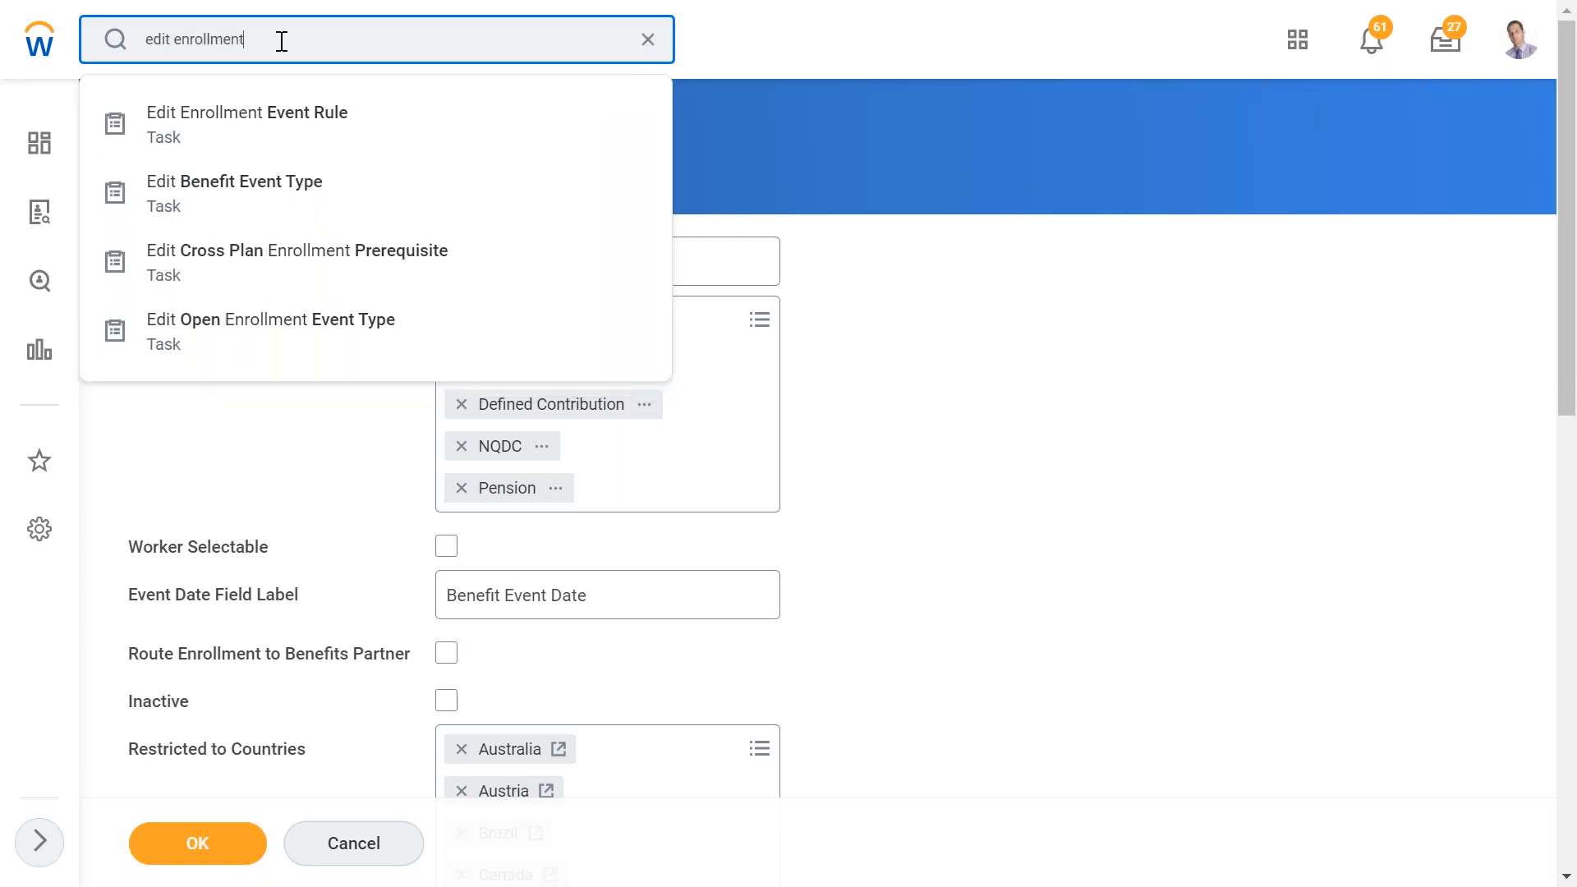
left_click(246, 116)
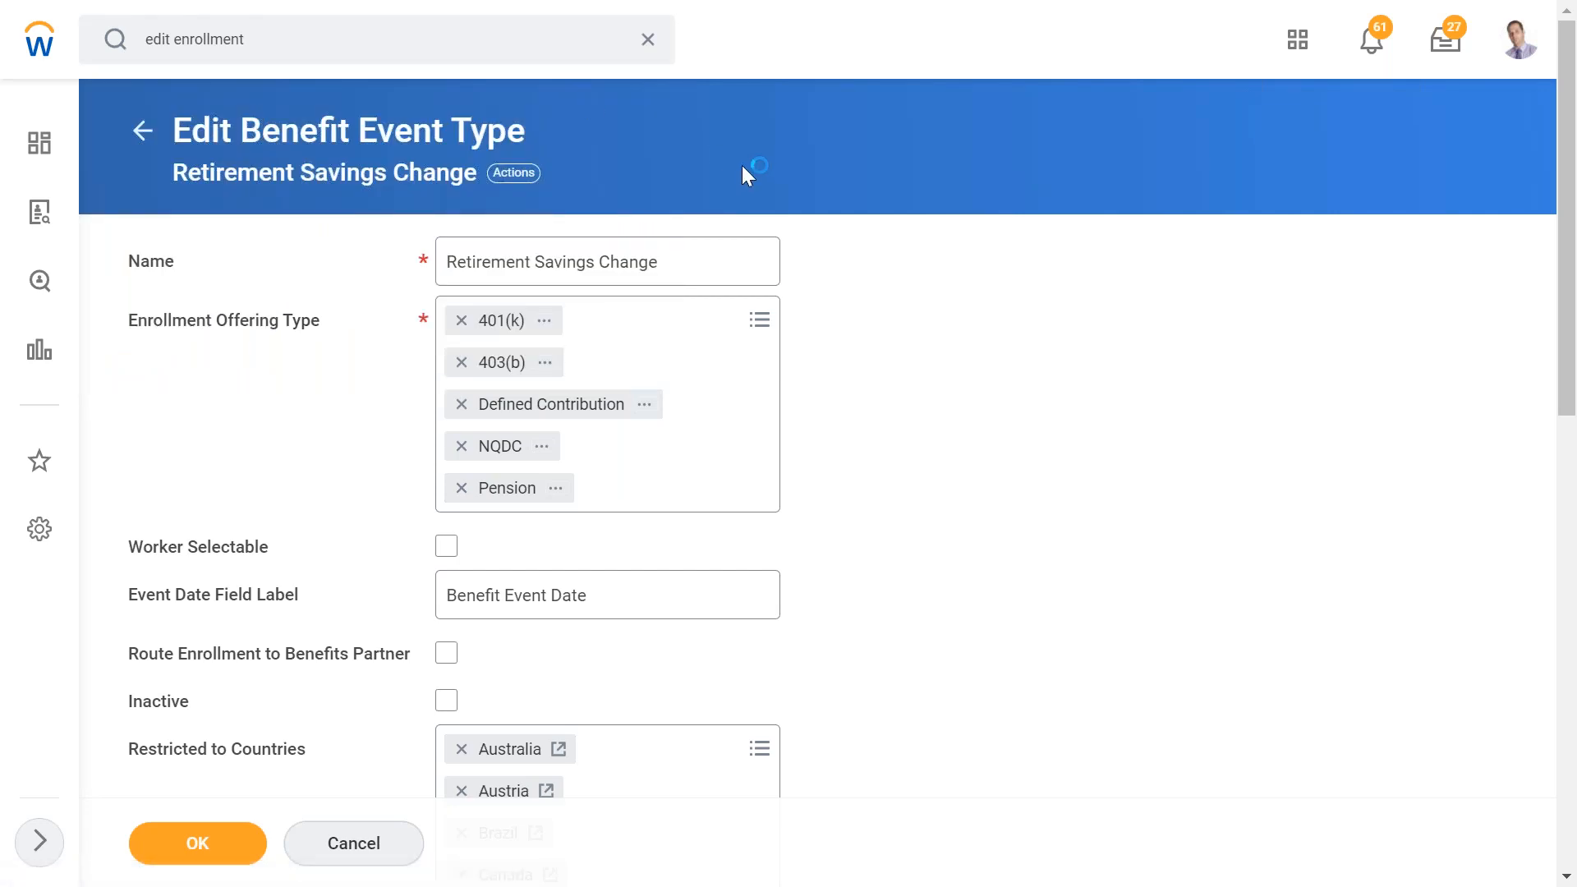
- Choose the Enrollment Event Rule with an effective date of 01/01/2020 and continue
left_click(436, 222)
left_click(429, 279)
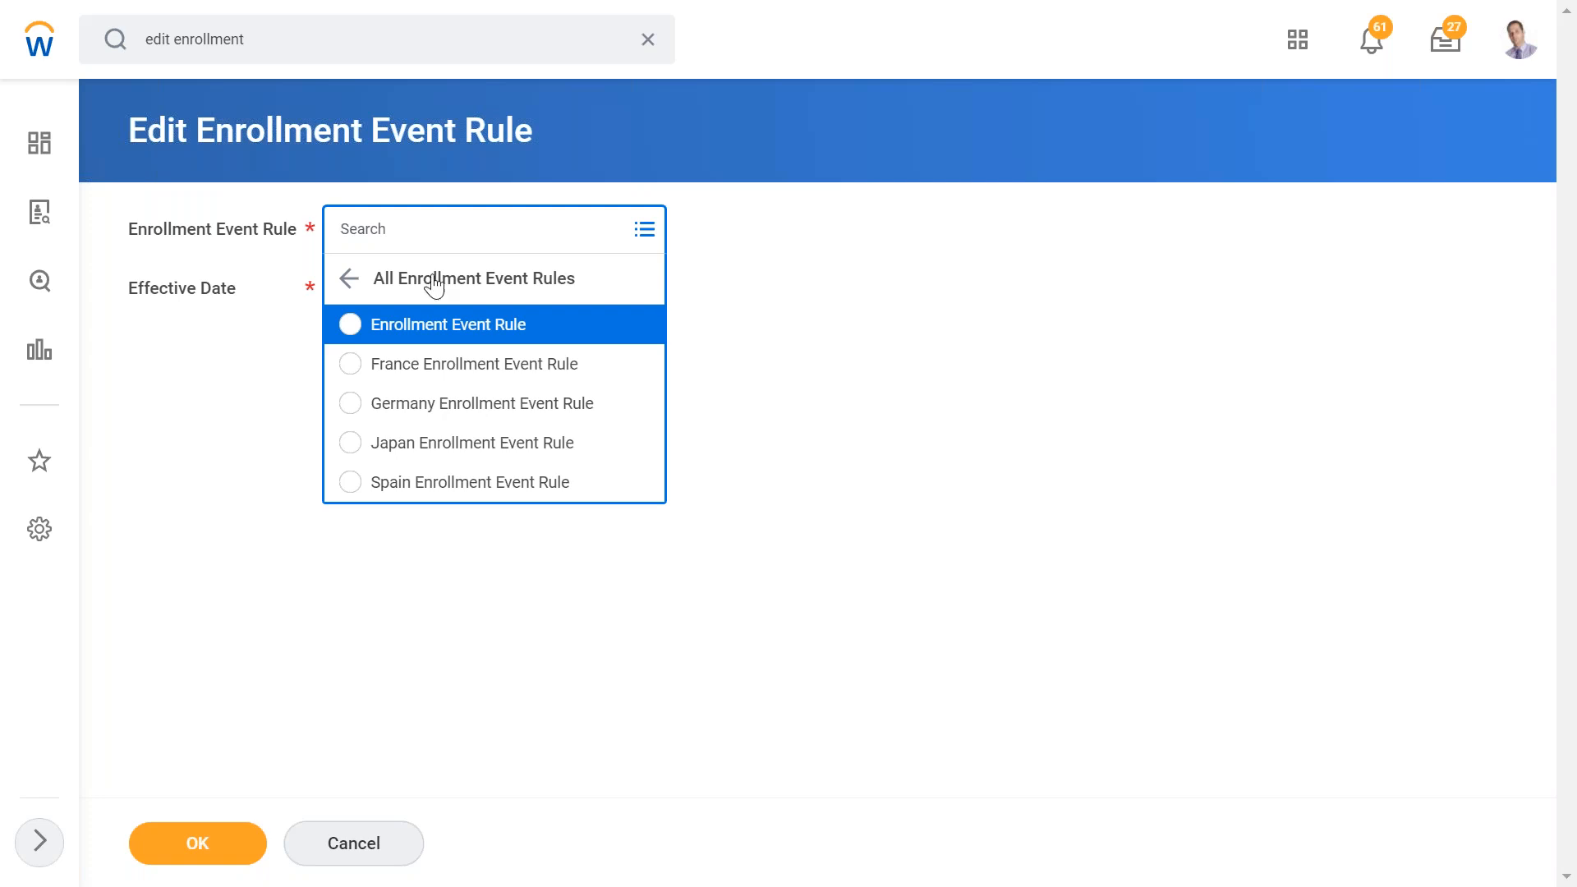
left_click(400, 328)
left_click(346, 340)
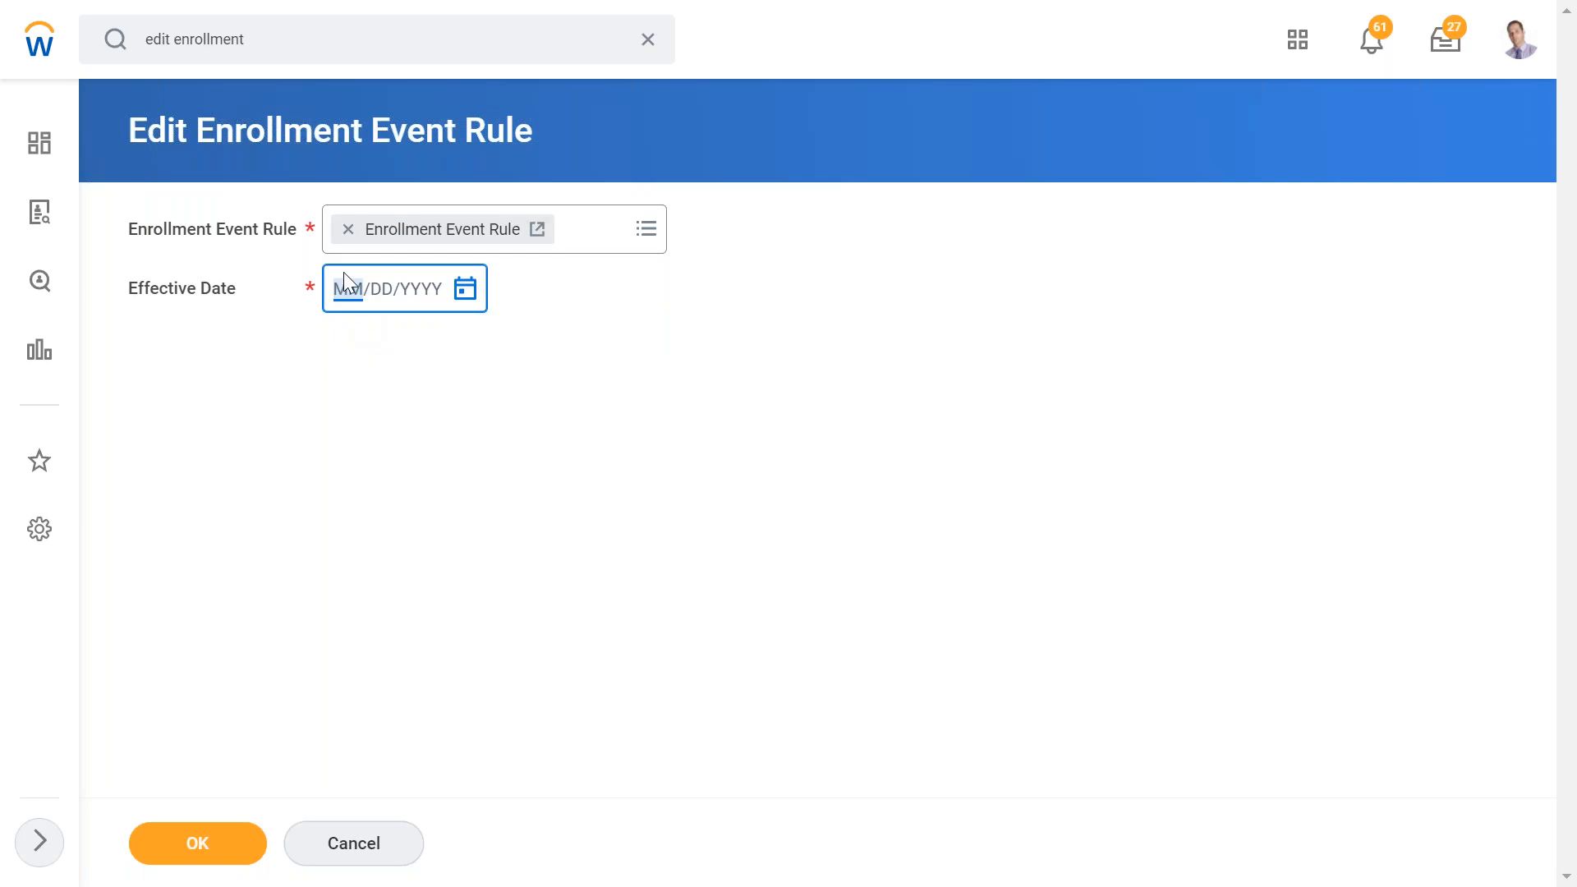
type("01012020")
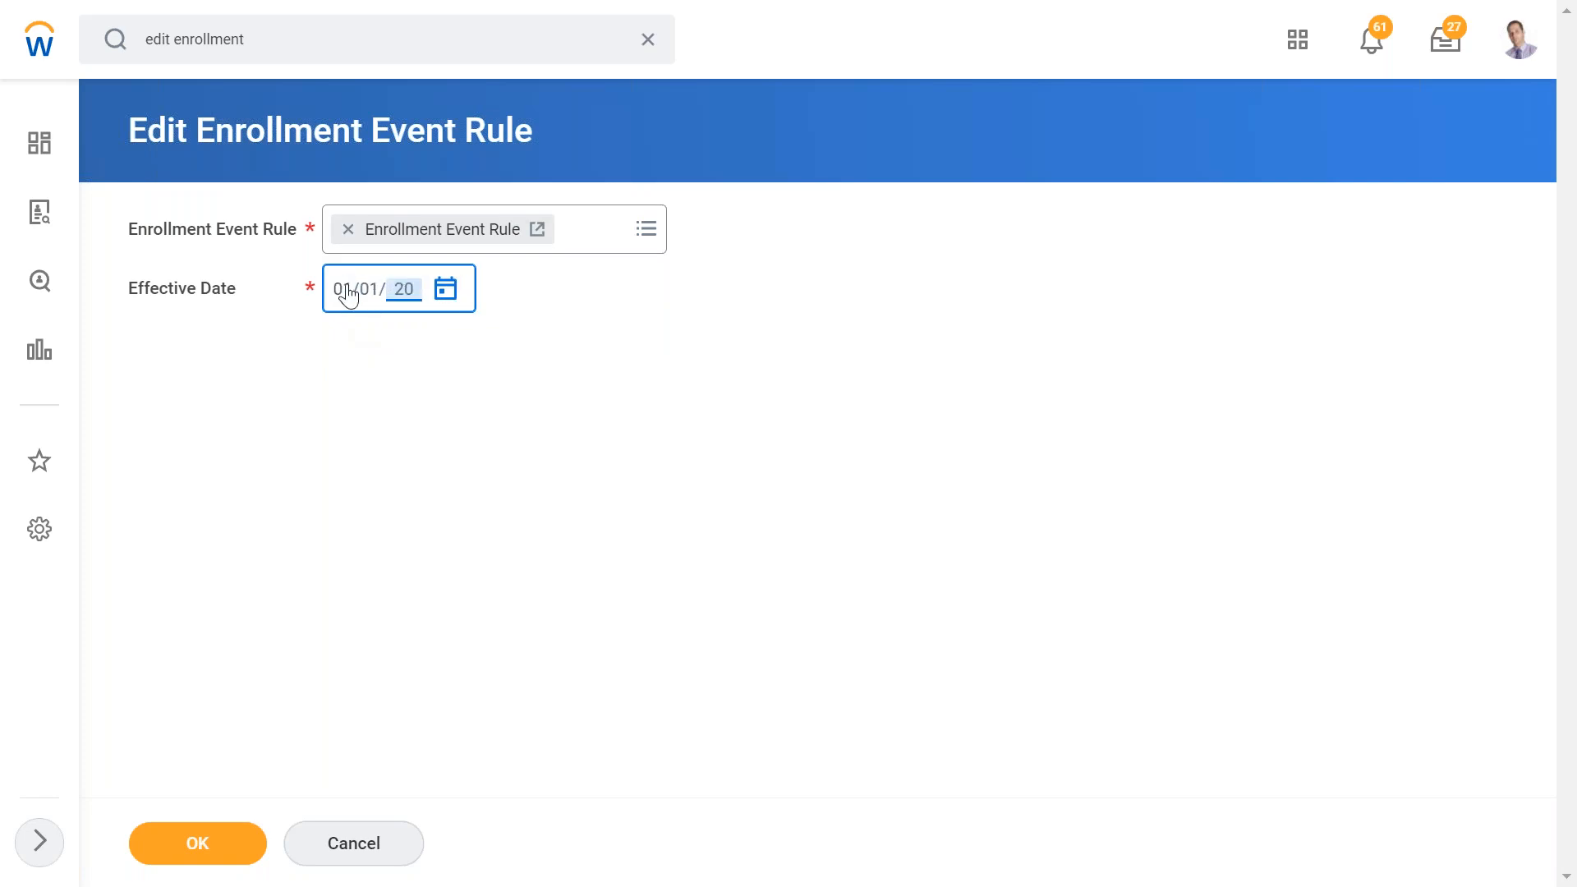
left_click(214, 852)
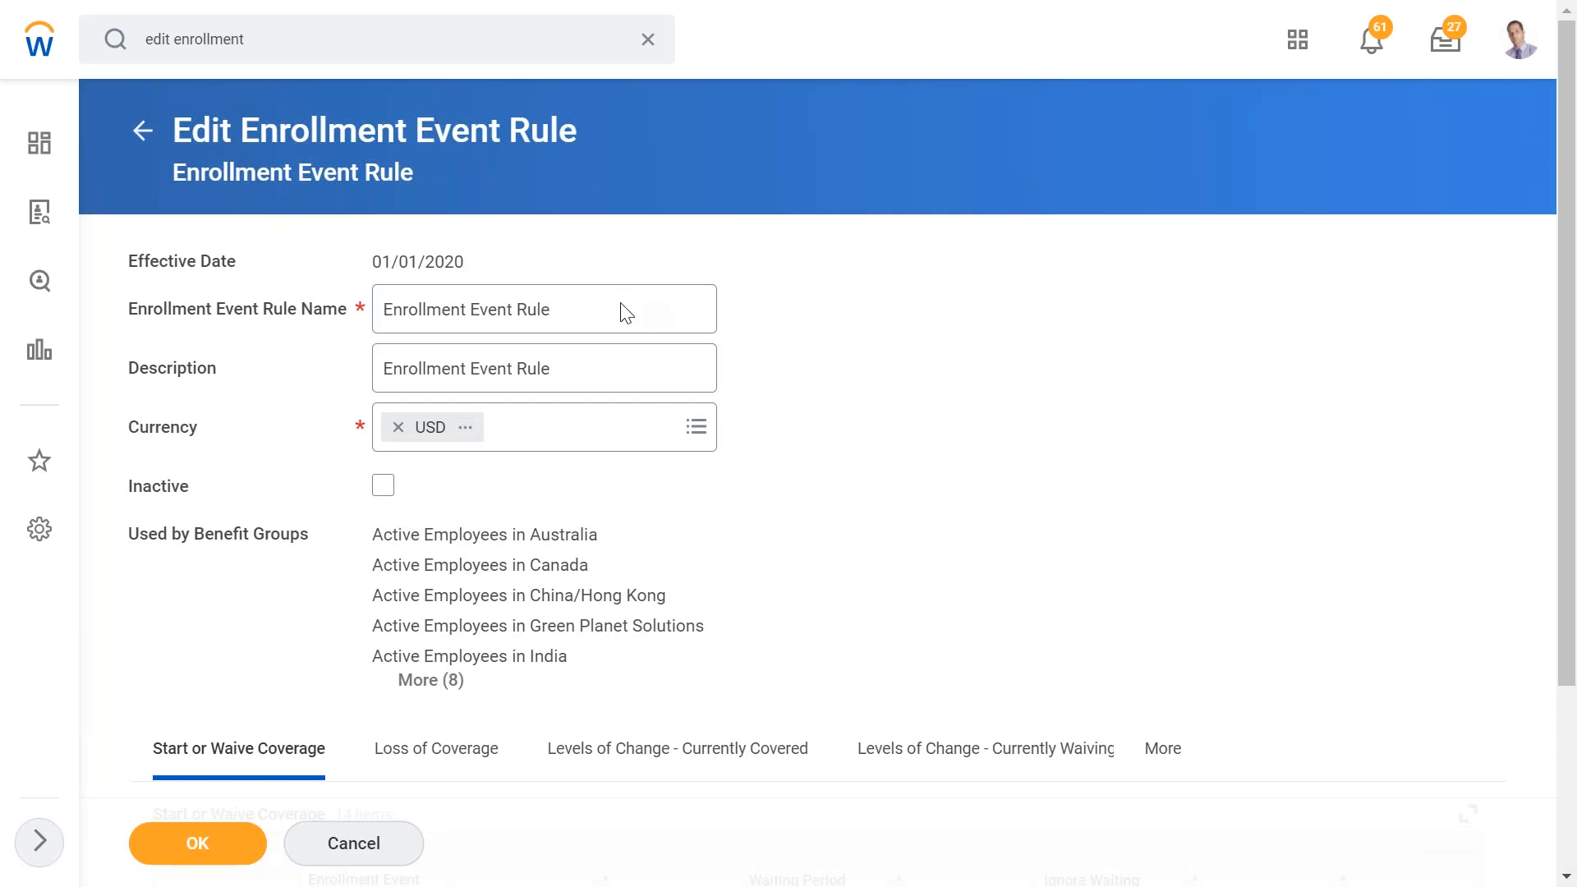
- Browse the rule's coverage tabs listed under More
scroll(587, 378, "down", 3)
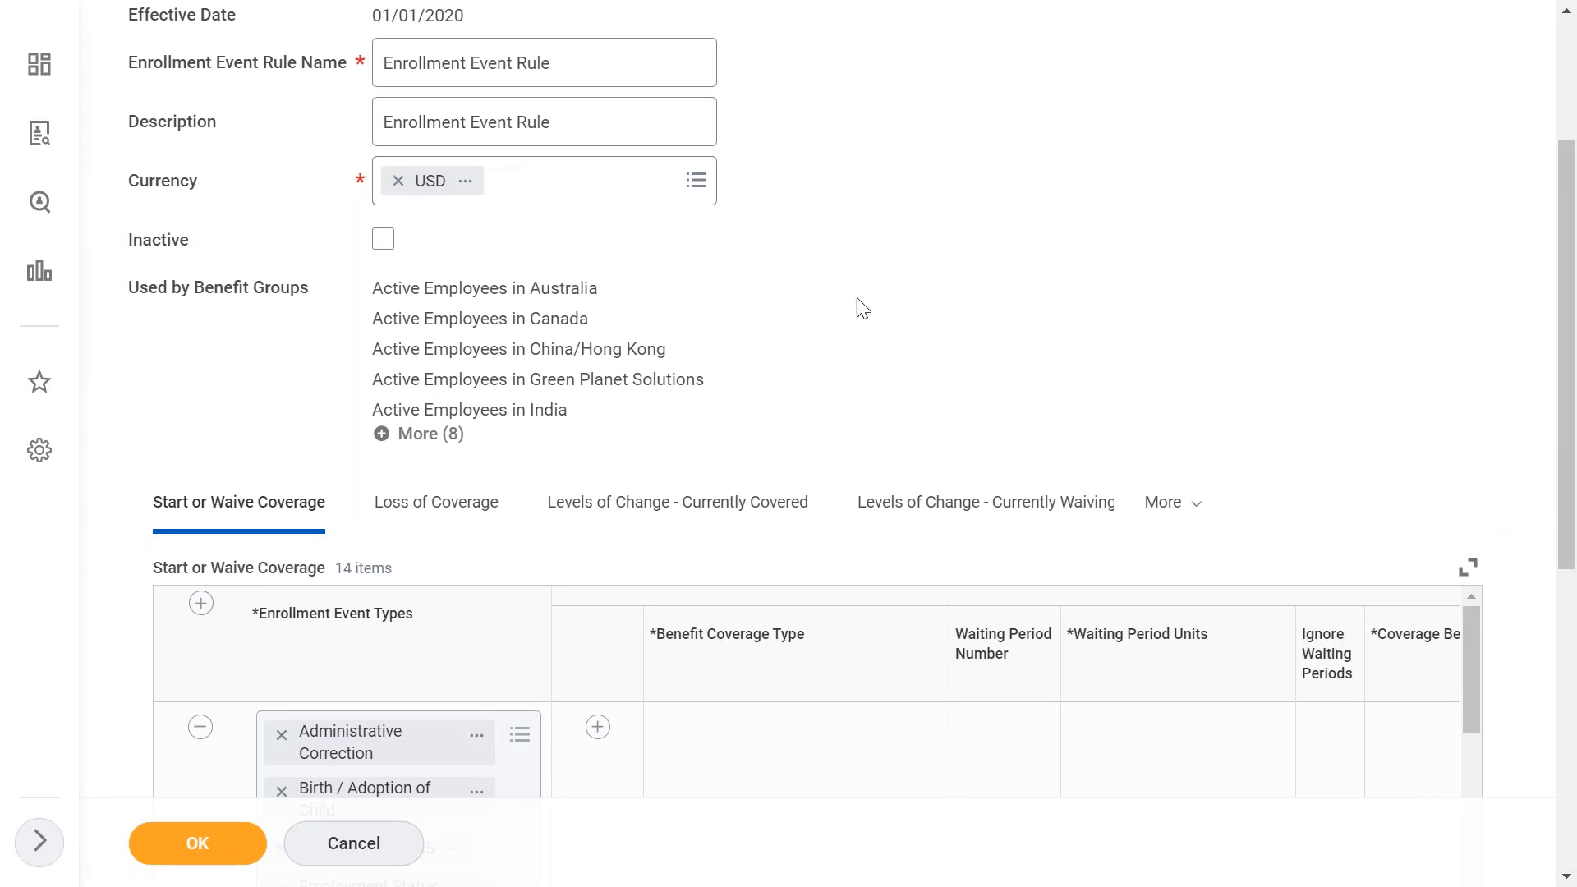
scroll(858, 308, "down", 2)
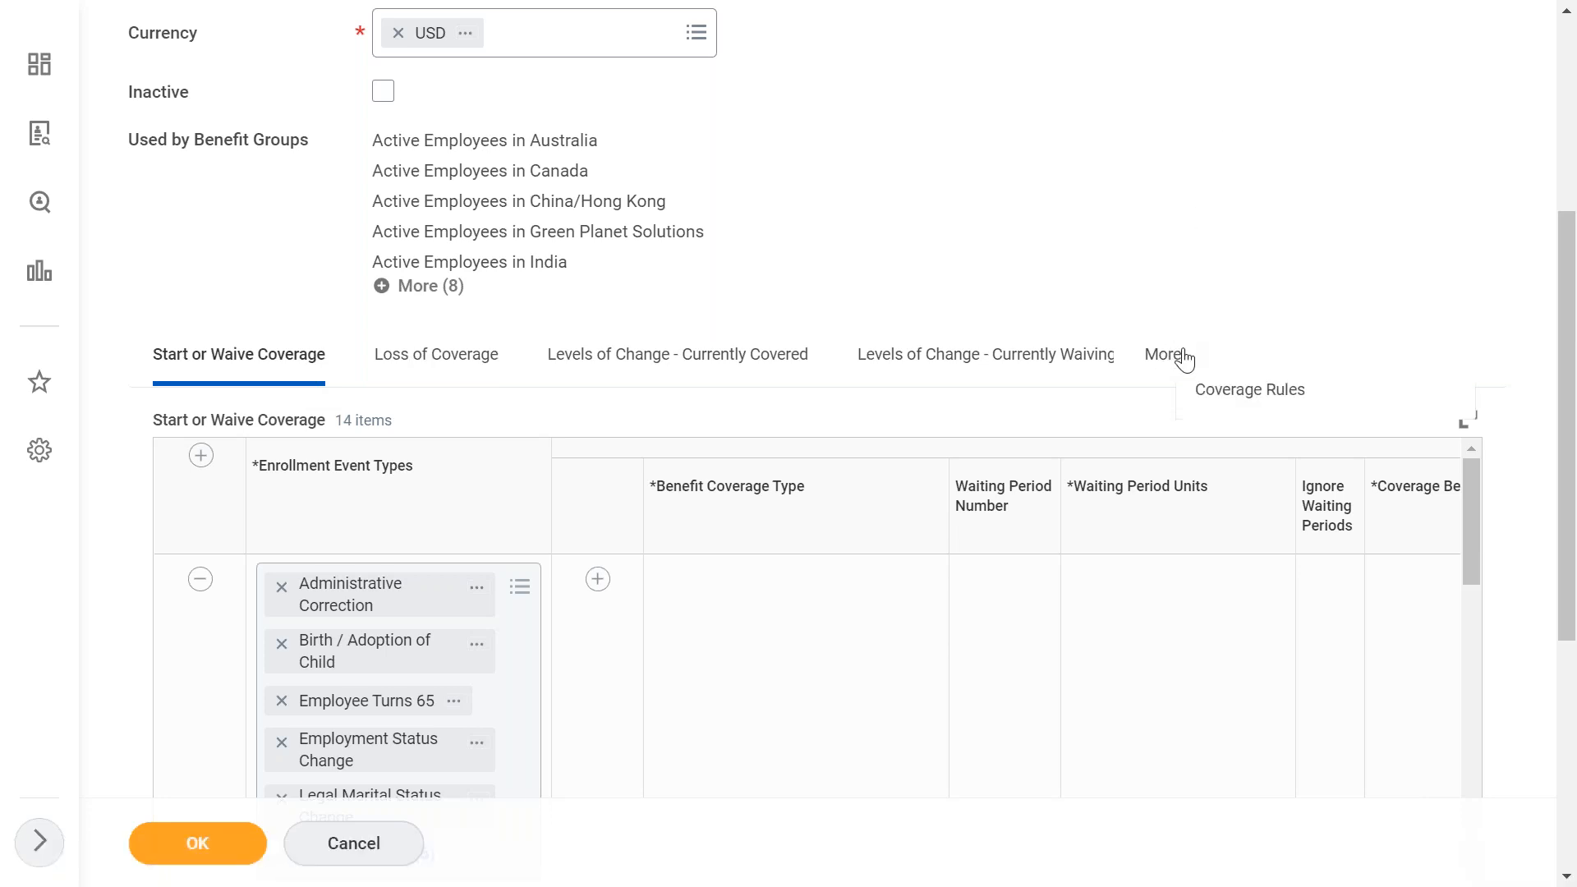
left_click(1288, 387)
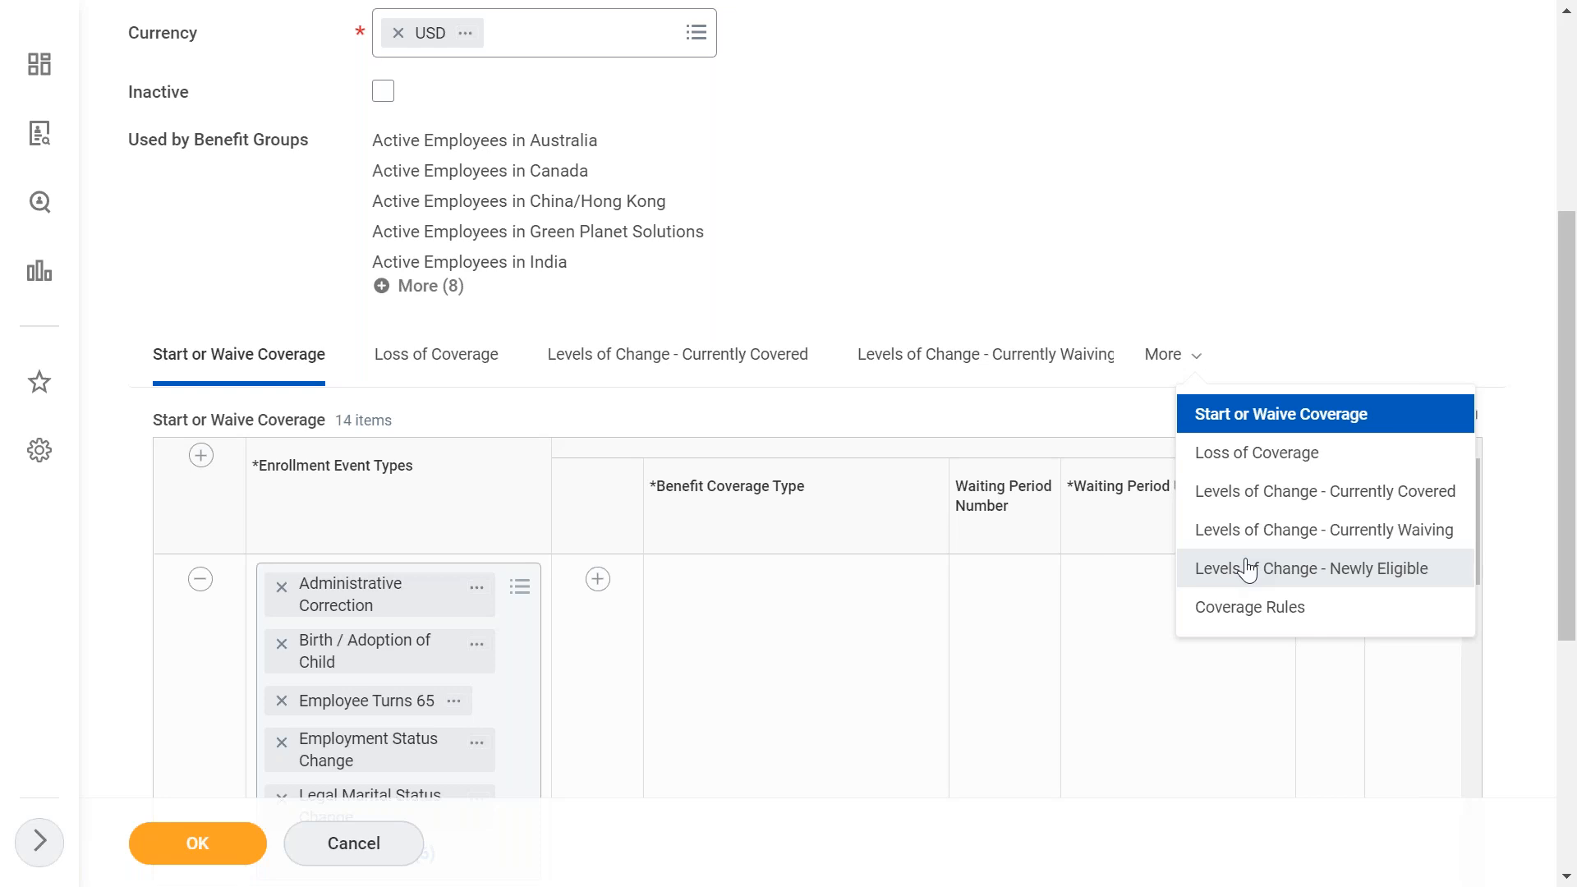
left_click(929, 274)
left_click_drag(1568, 461, 1569, 513)
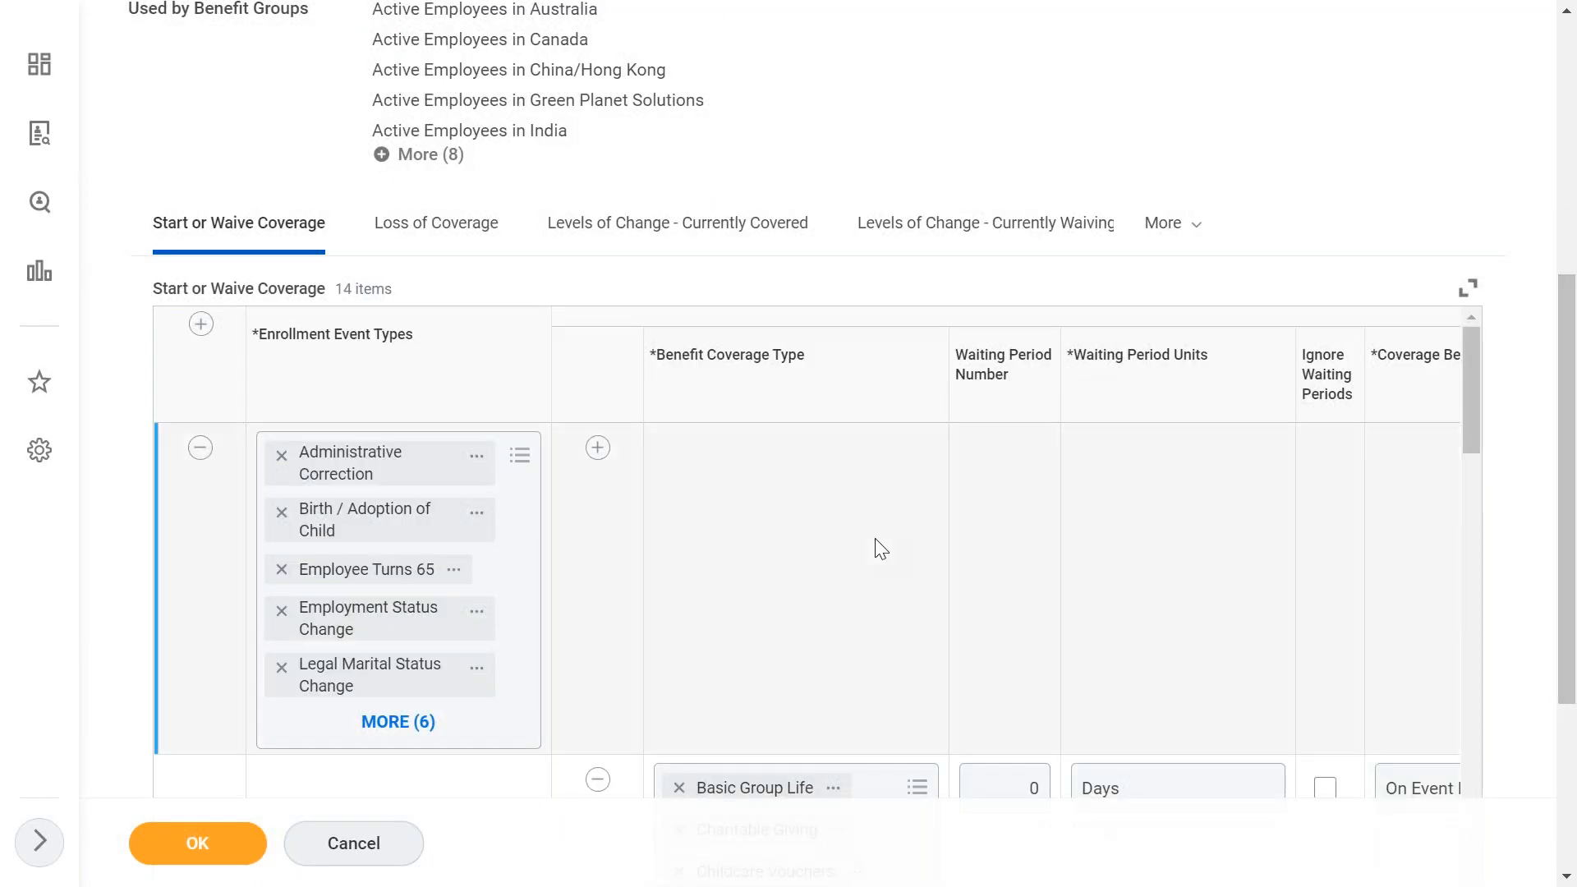
- Add a Start or Waive Coverage row for the Edge - Commuting Benefit event type
left_click(203, 329)
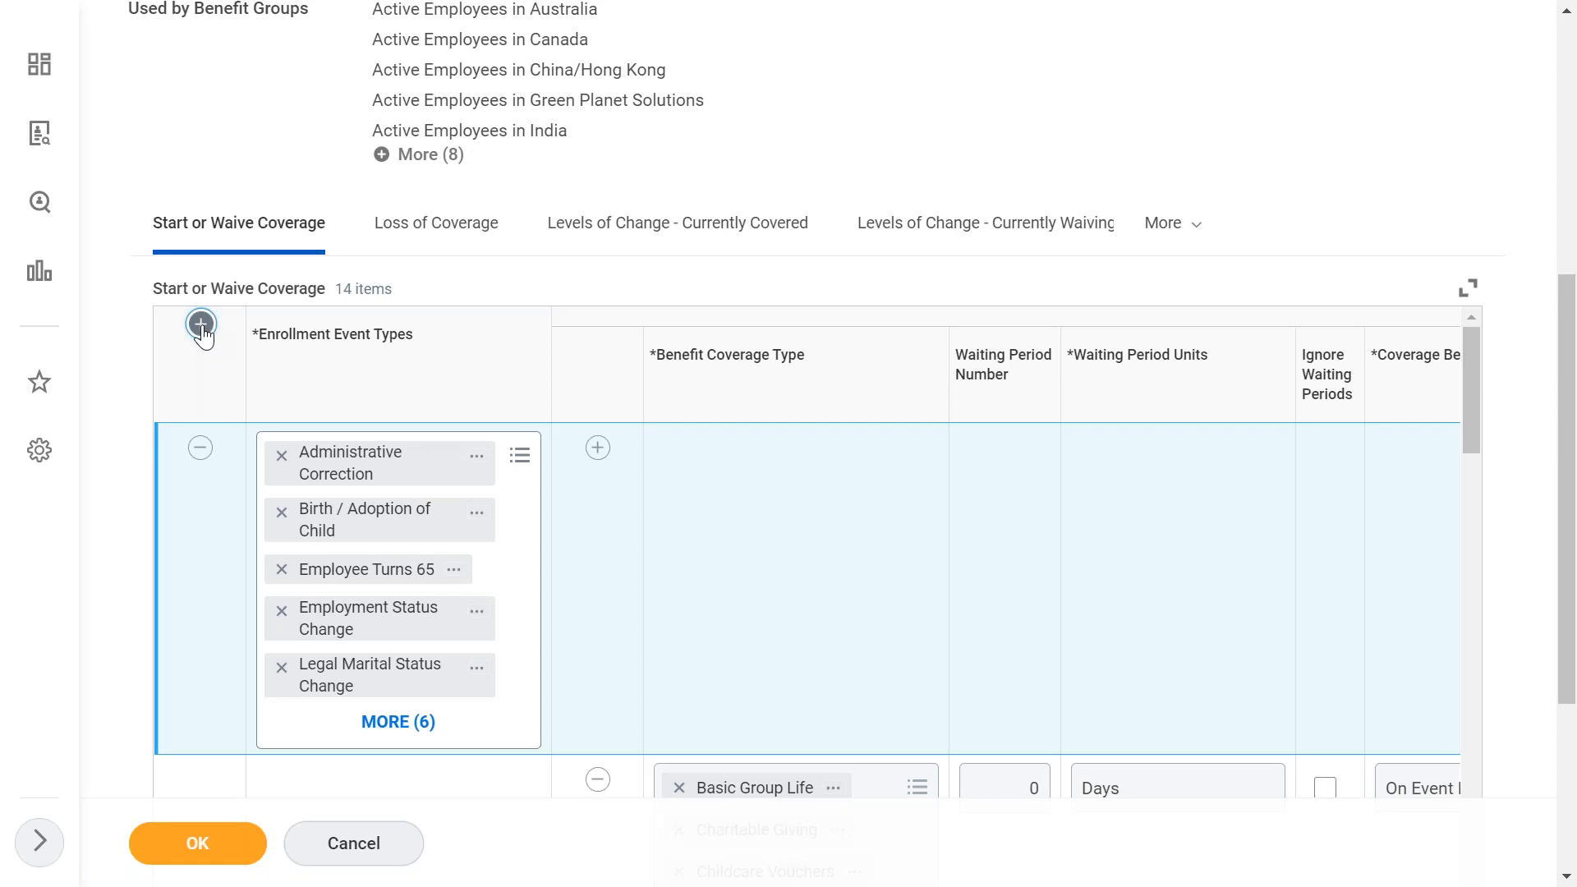
left_click(379, 454)
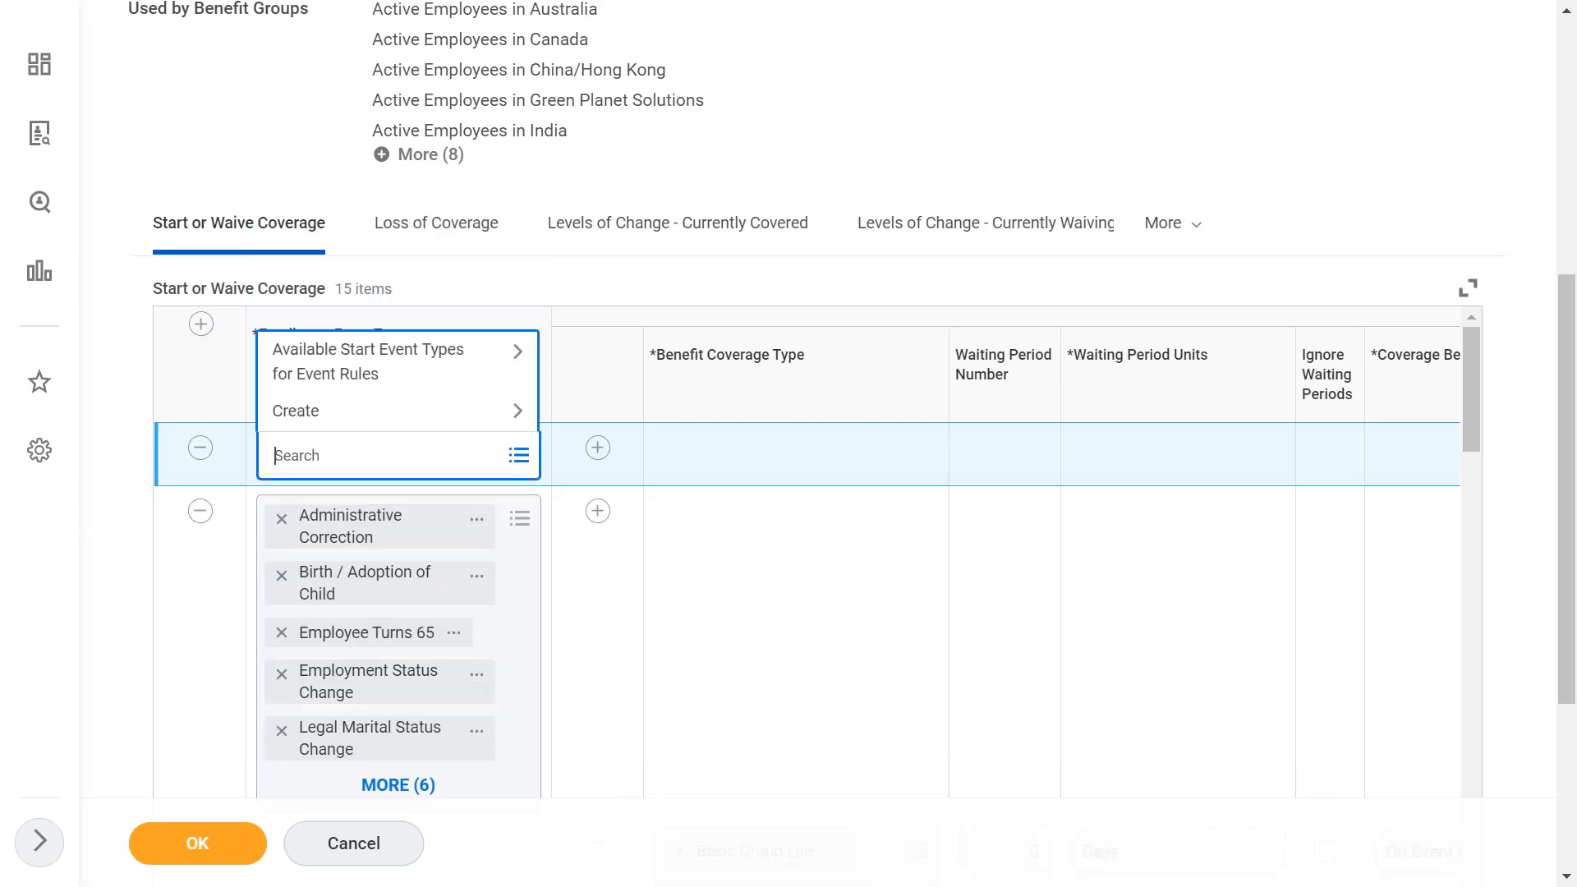
type("edge")
key("Return")
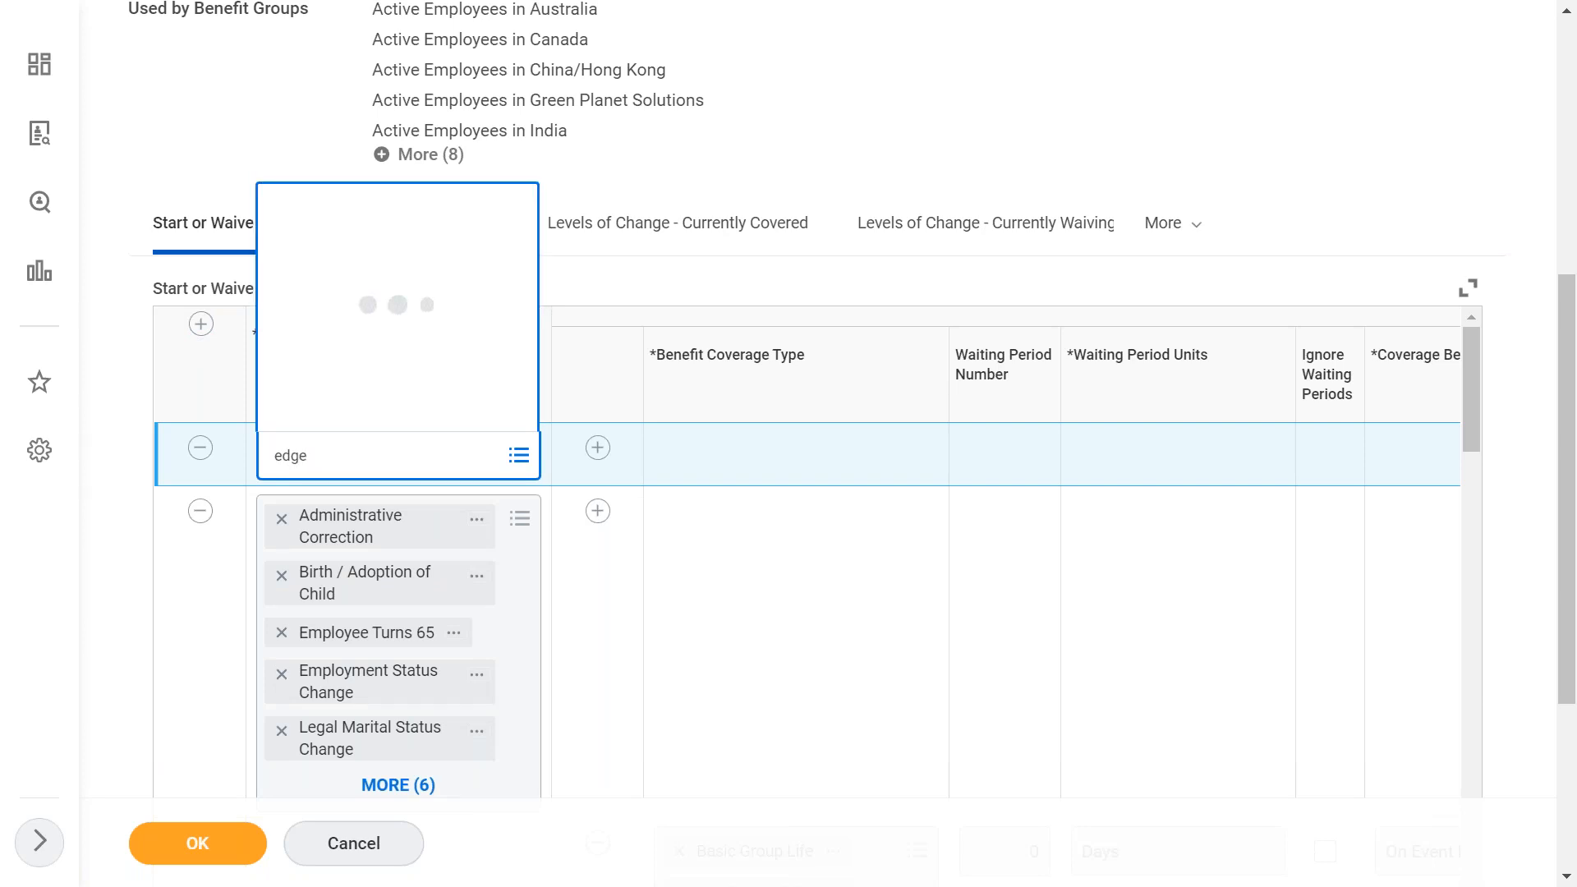
left_click(781, 555)
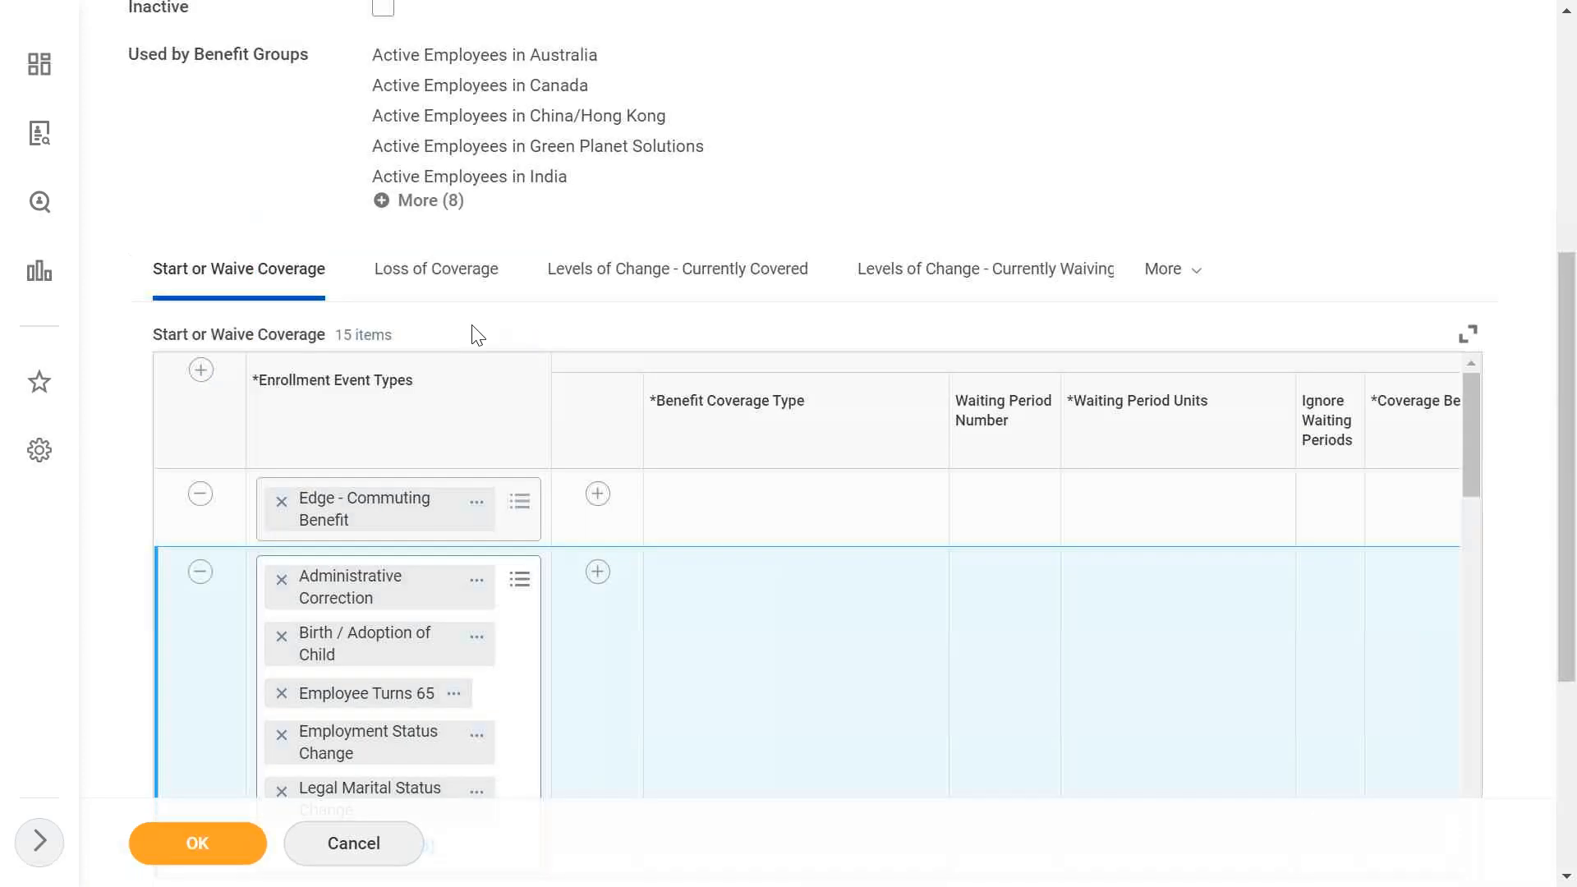
- Add a coverage line under the Edge - Commuting Benefit row with Metro train Ticket as benefit coverage type
left_click(600, 499)
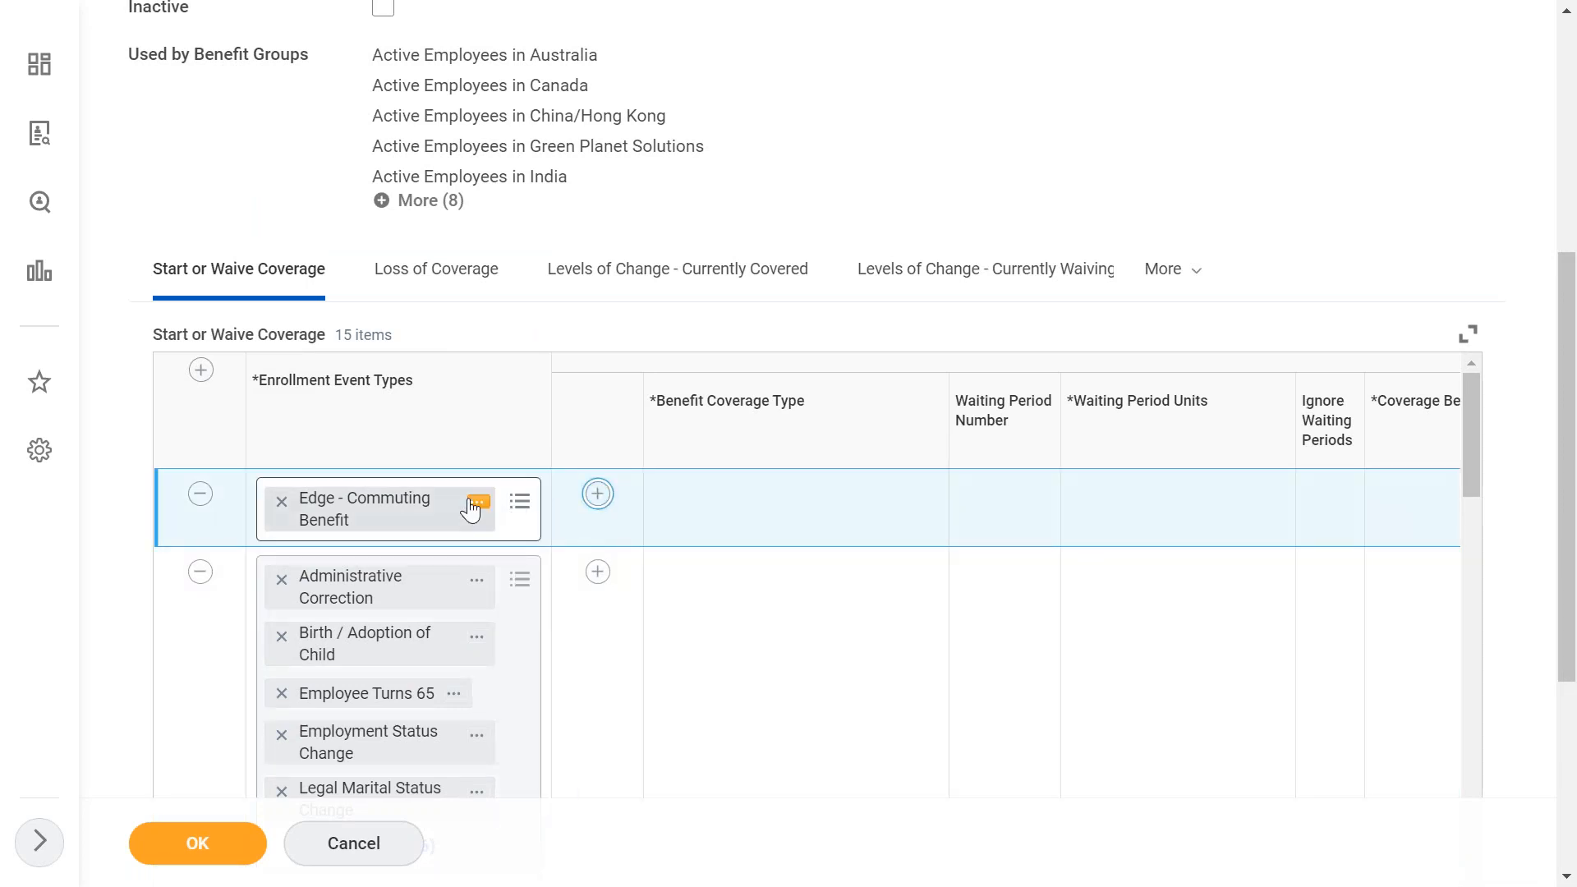
left_click(478, 503)
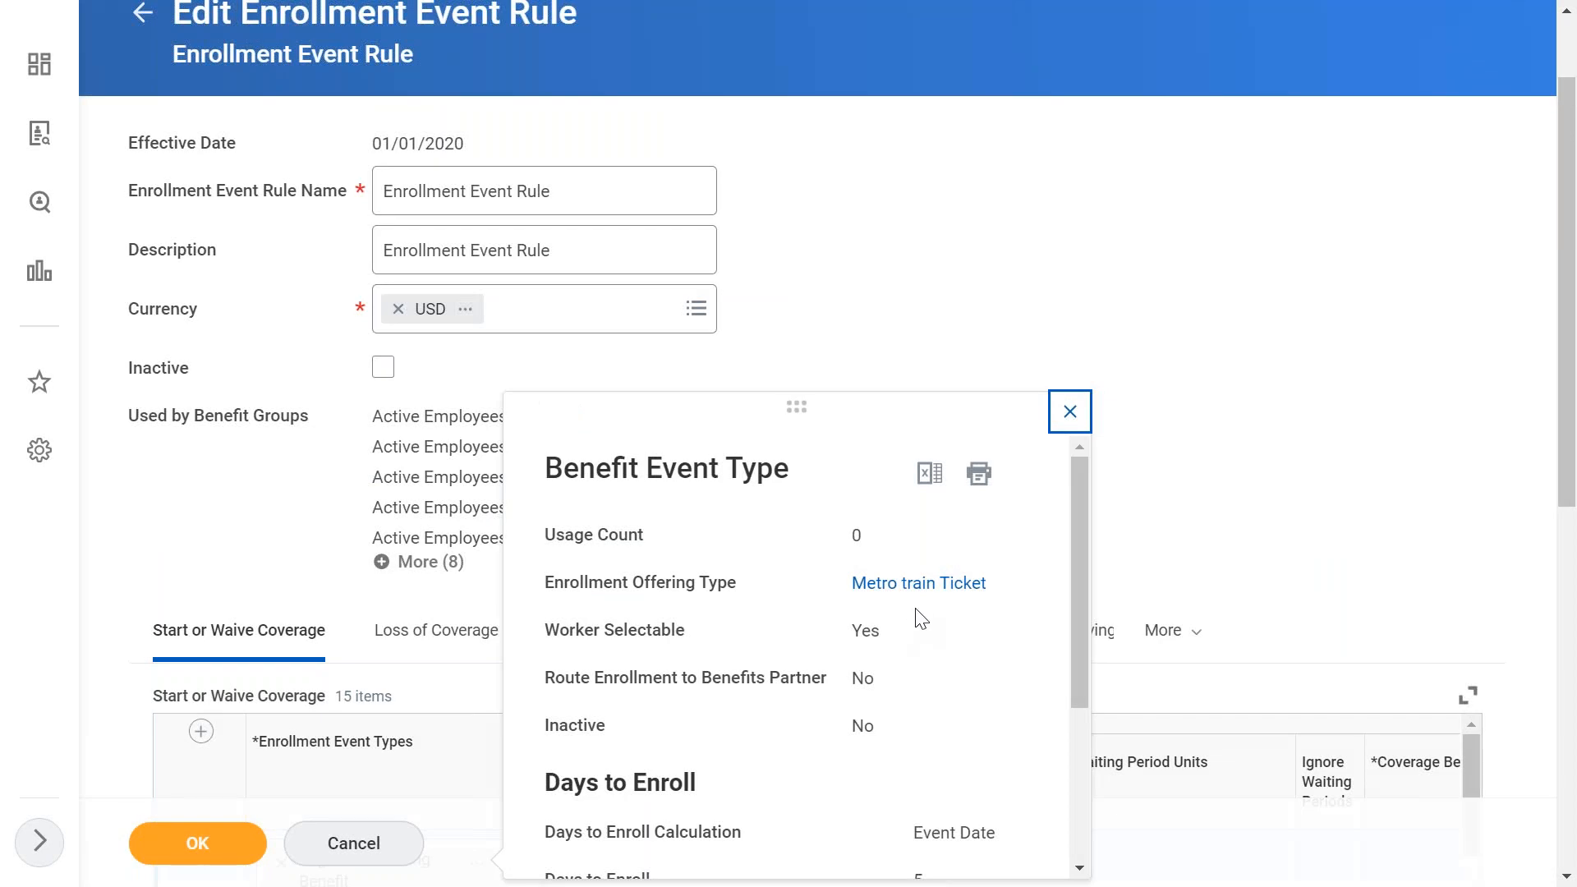
left_click(1207, 471)
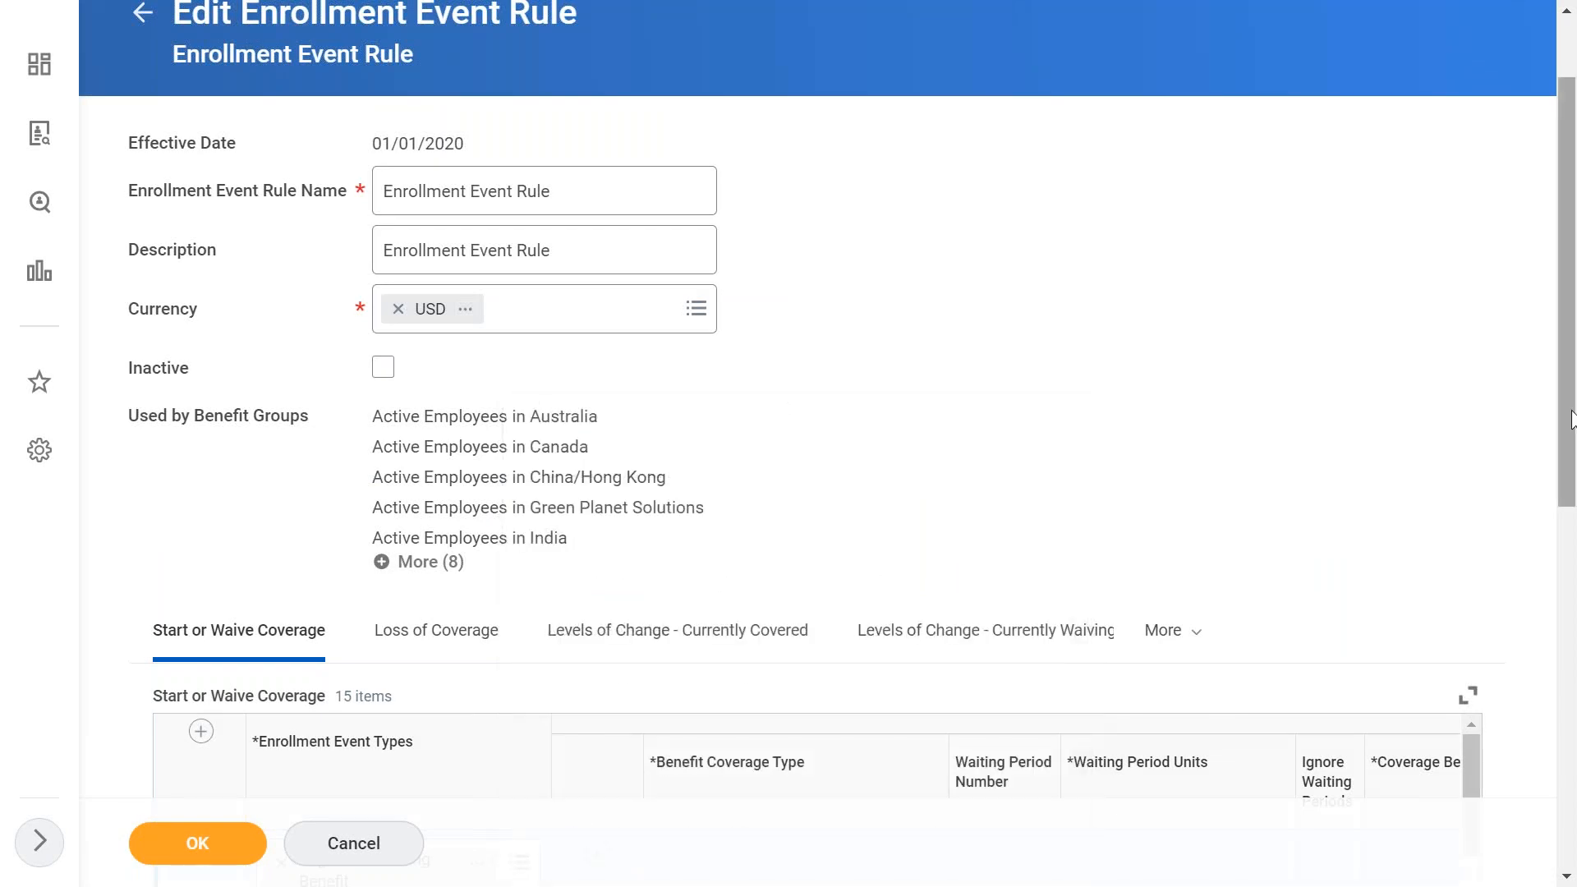
scroll(1558, 546, "down", 4)
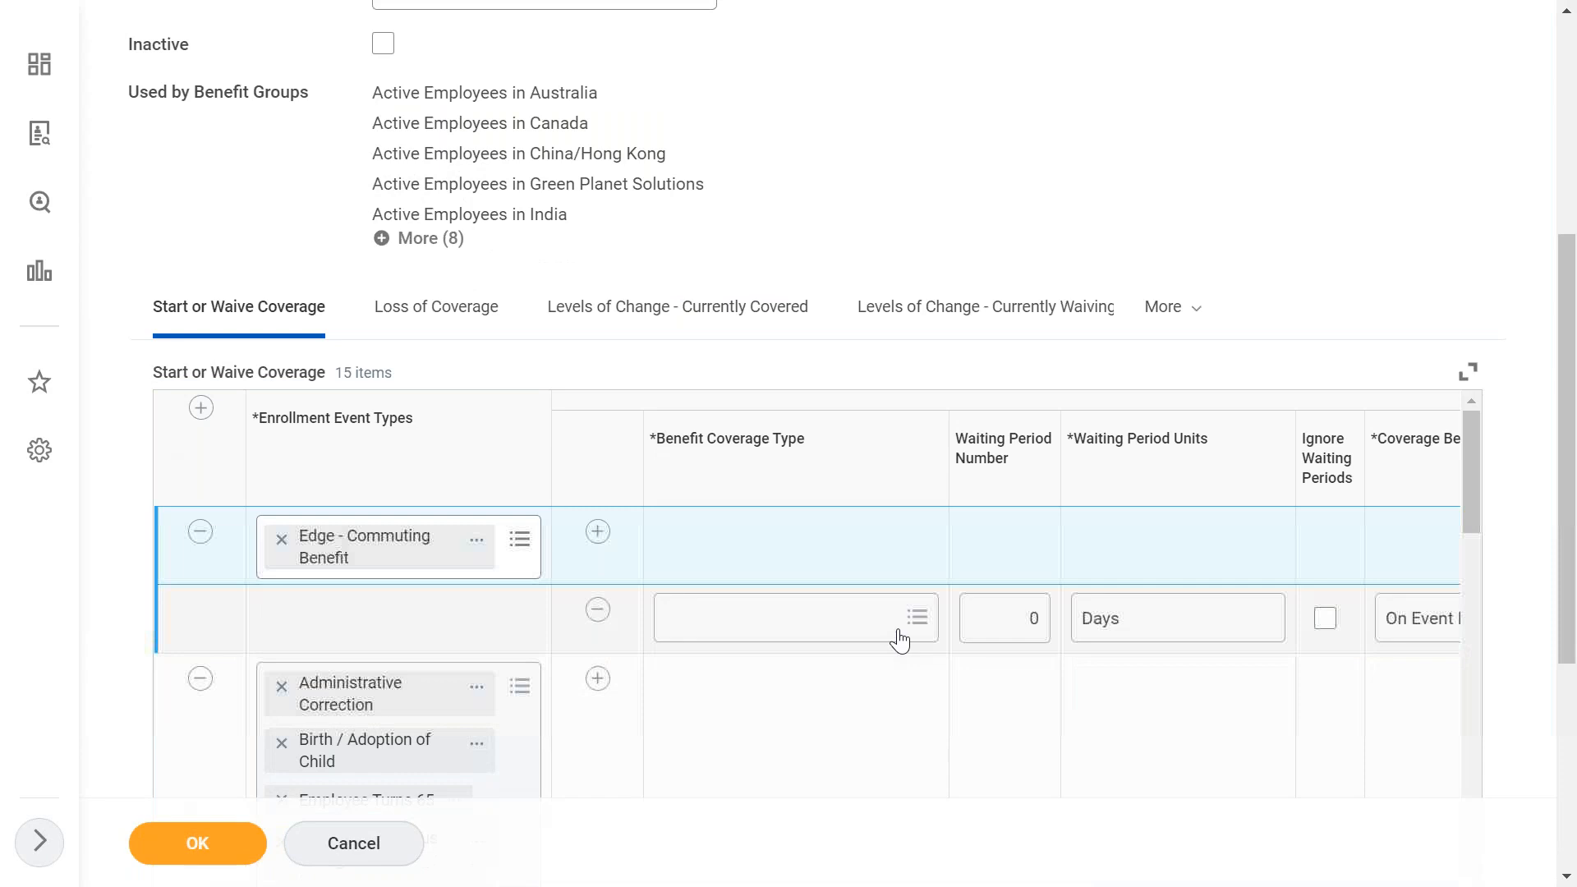
left_click(861, 639)
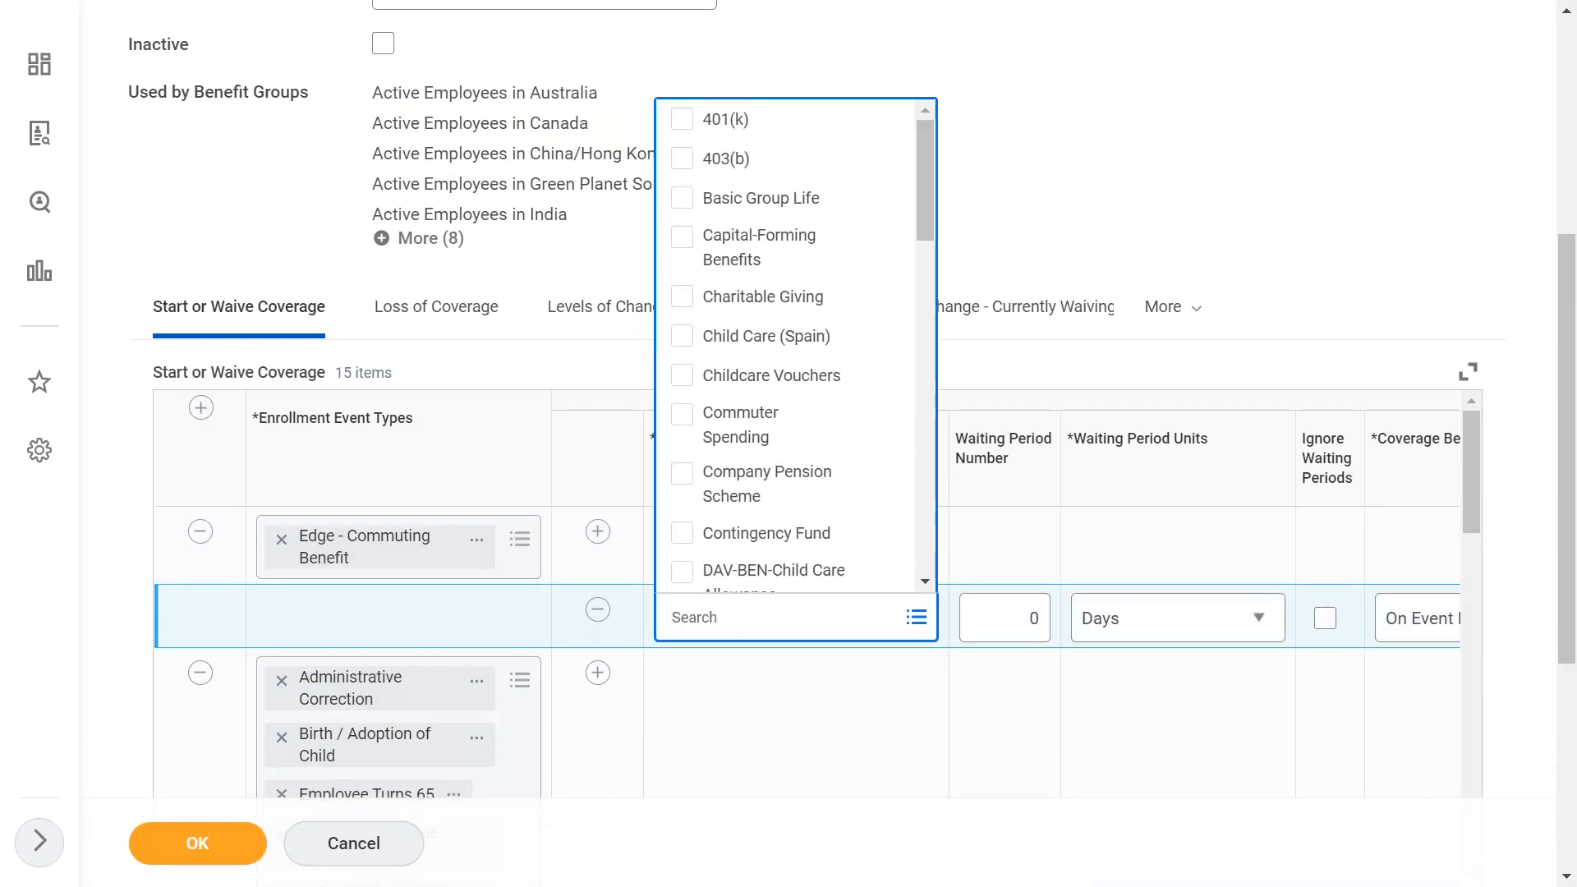
type("metro")
key("Return")
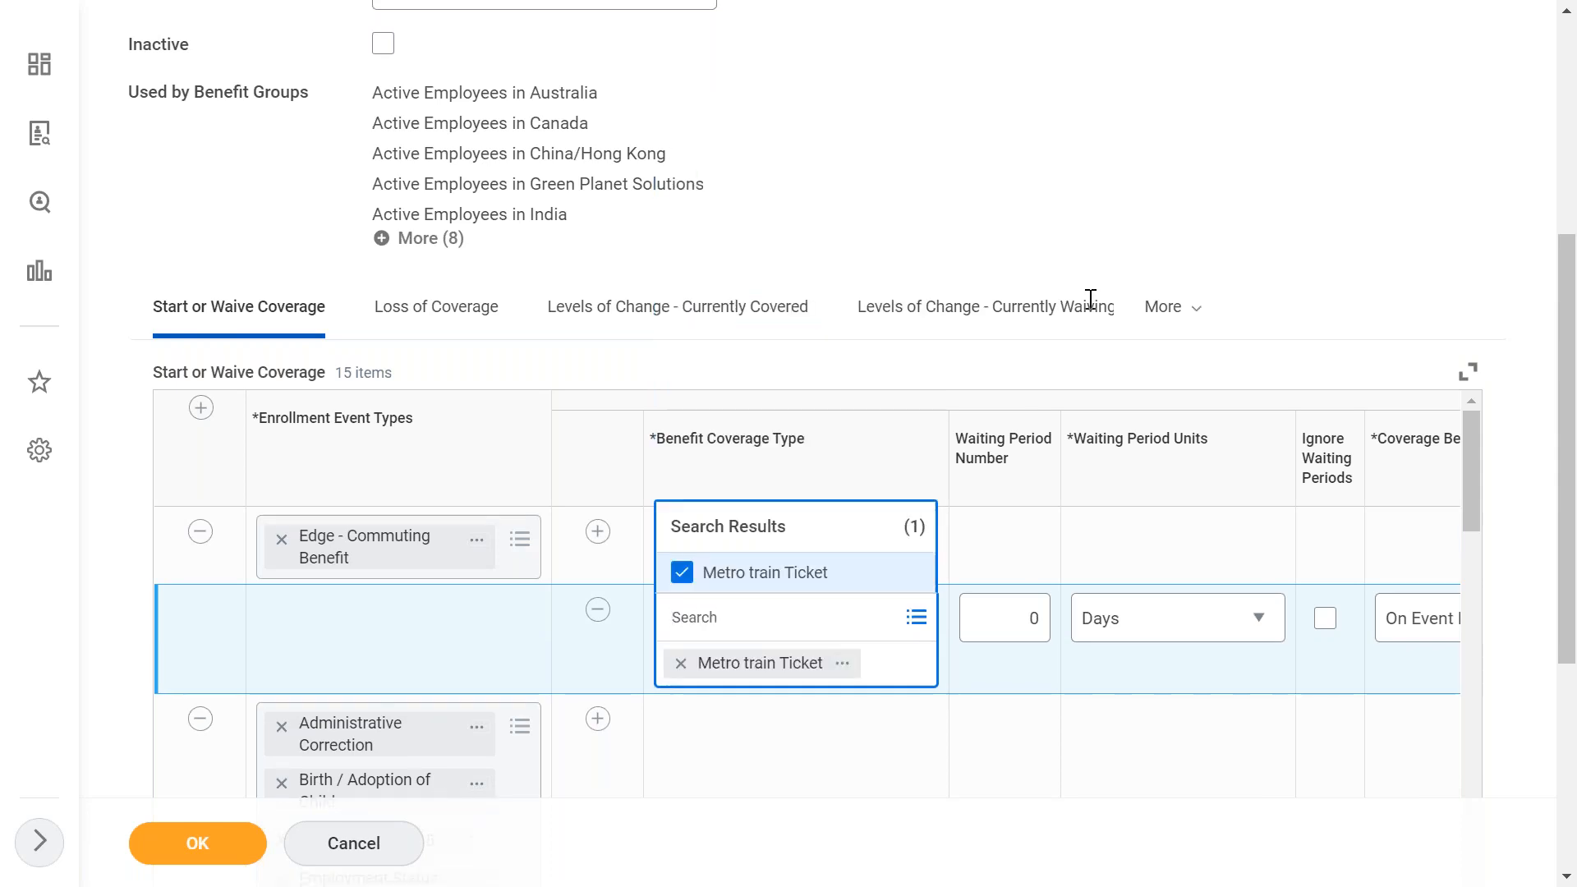
left_click(1292, 188)
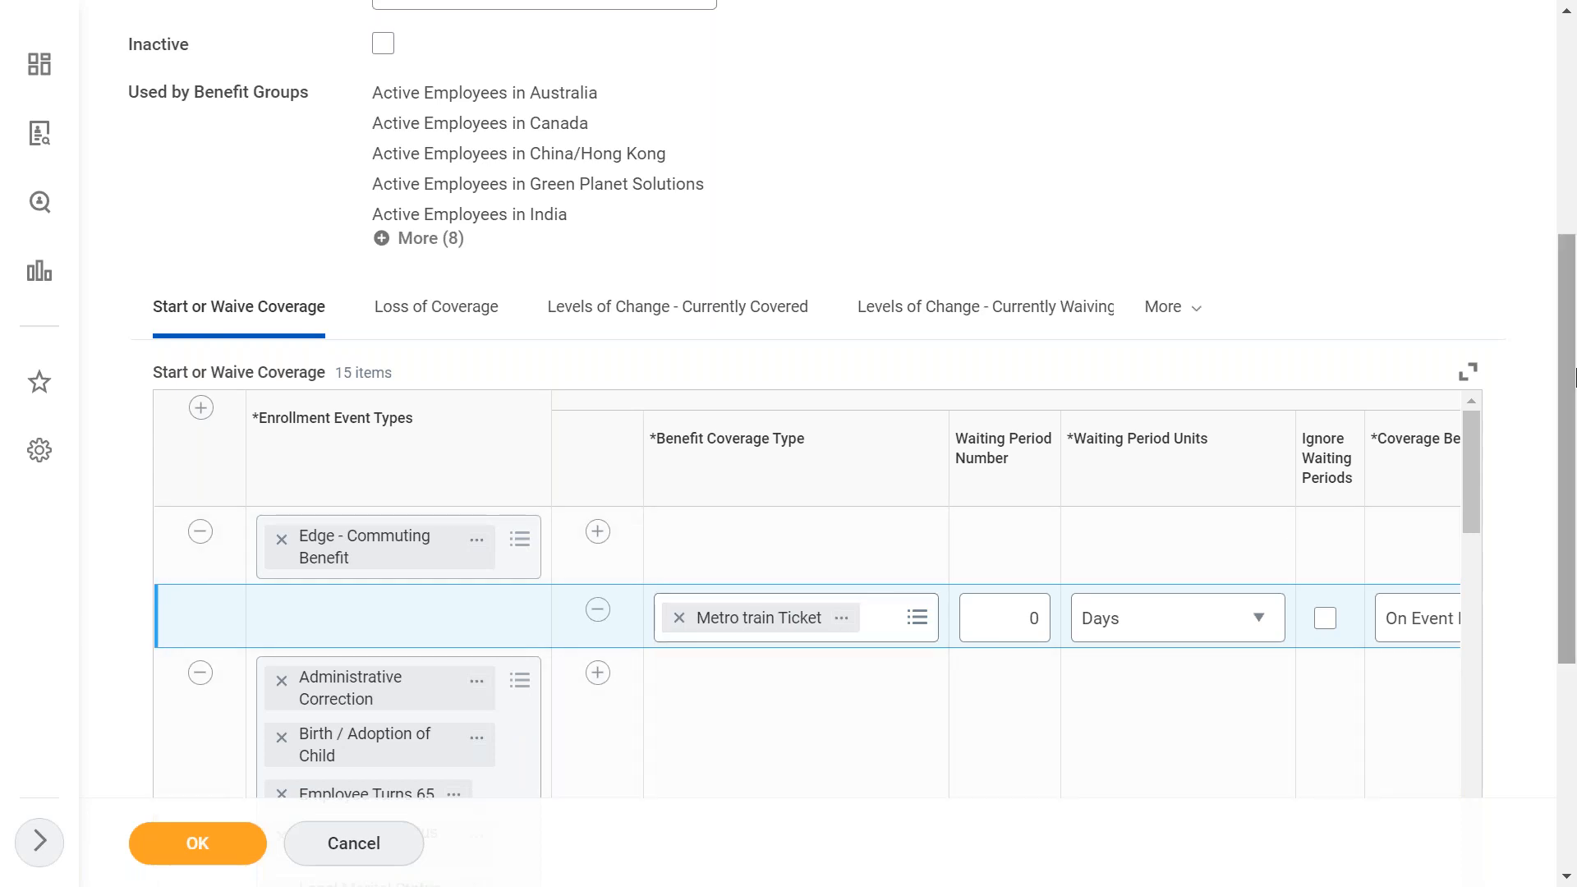
- Set the Metro train Ticket line to 0 Days waiting, coverage beginning On Event Date and deductions On Coverage Begin Date
left_click_drag(1567, 379, 1569, 494)
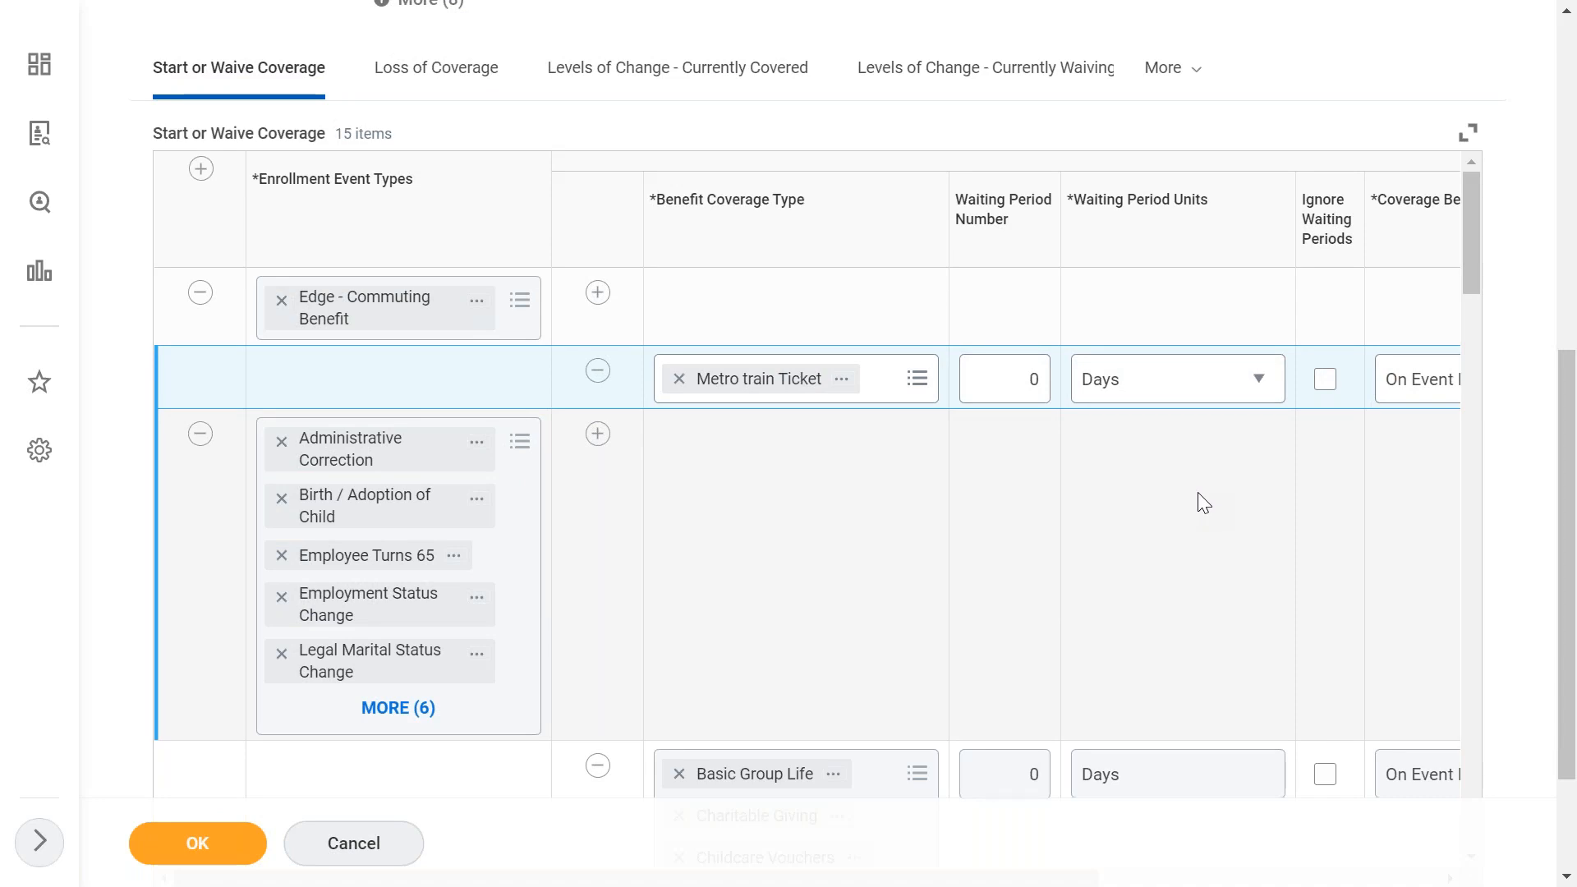
left_click(1026, 386)
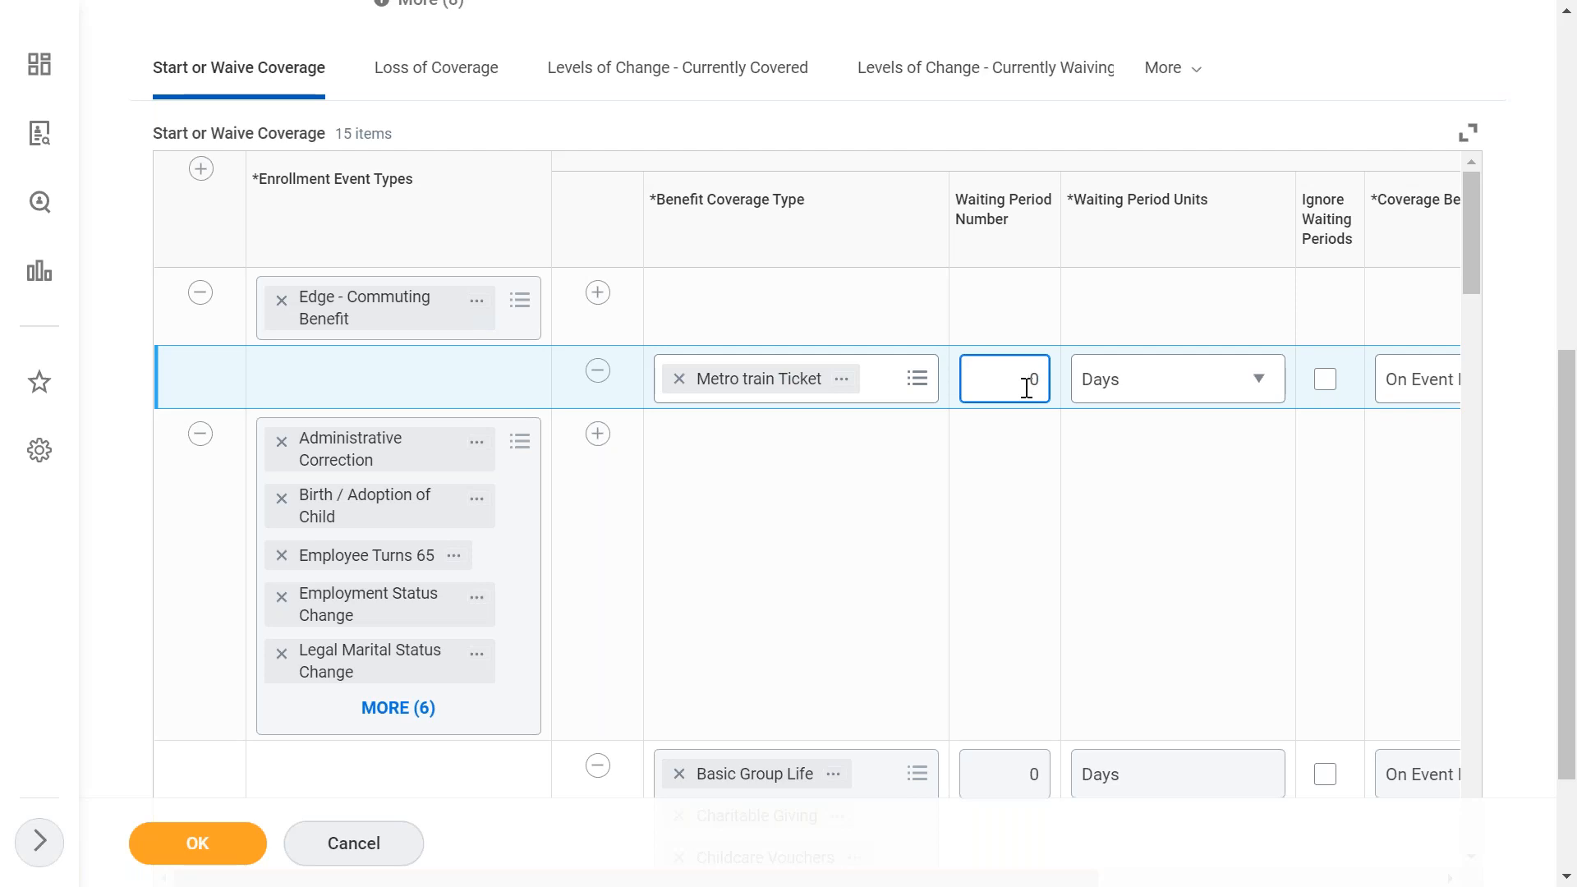
left_click(1187, 402)
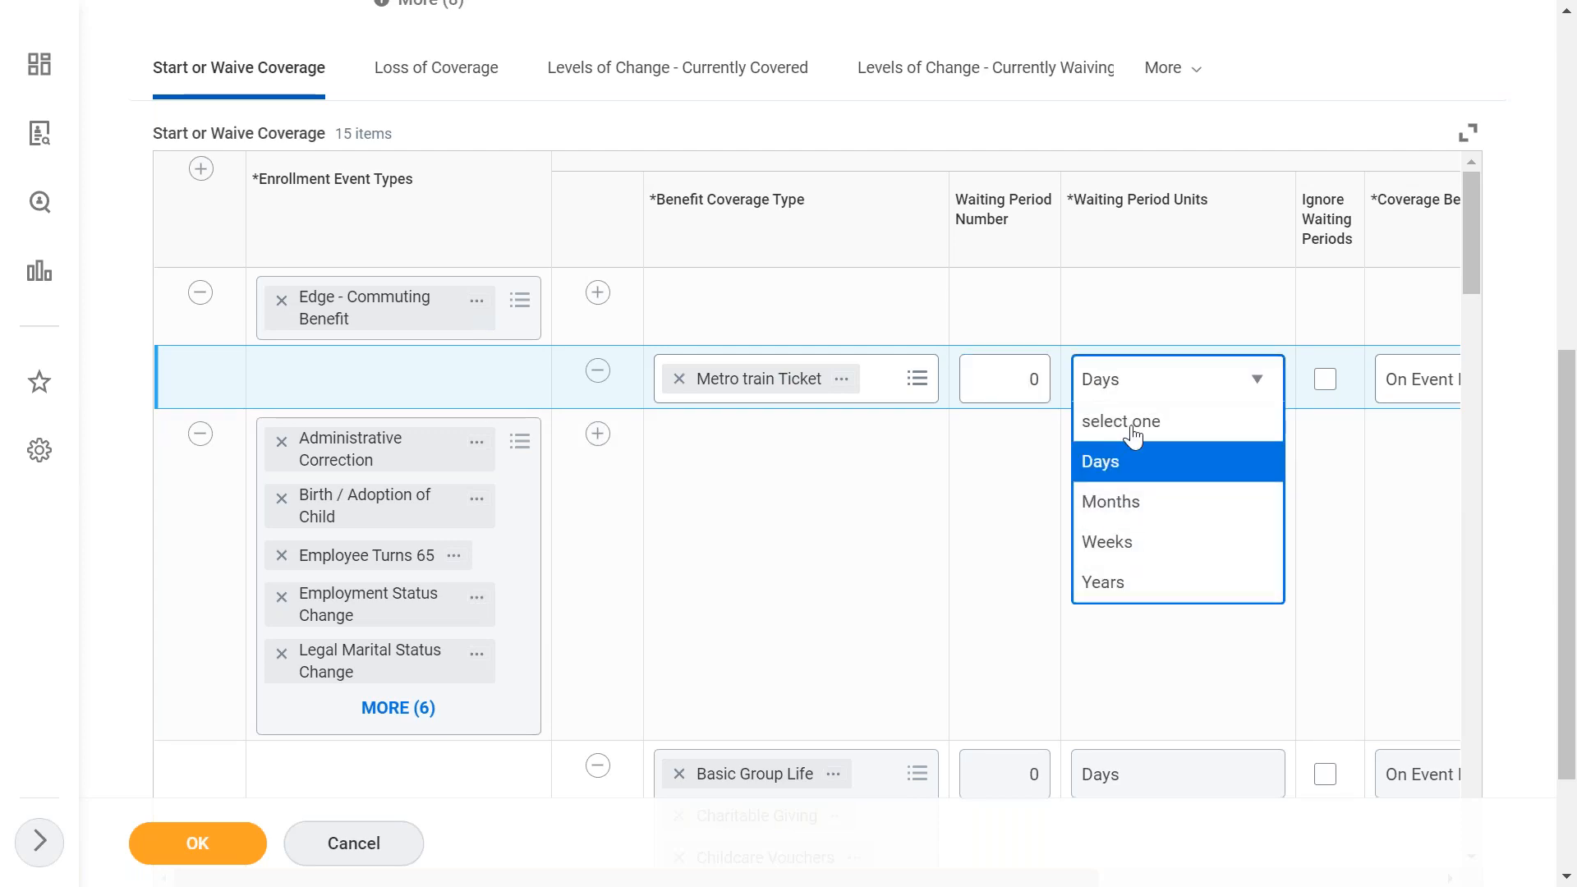
scroll(1104, 513, "down", 1)
scroll(1105, 505, "down", 1)
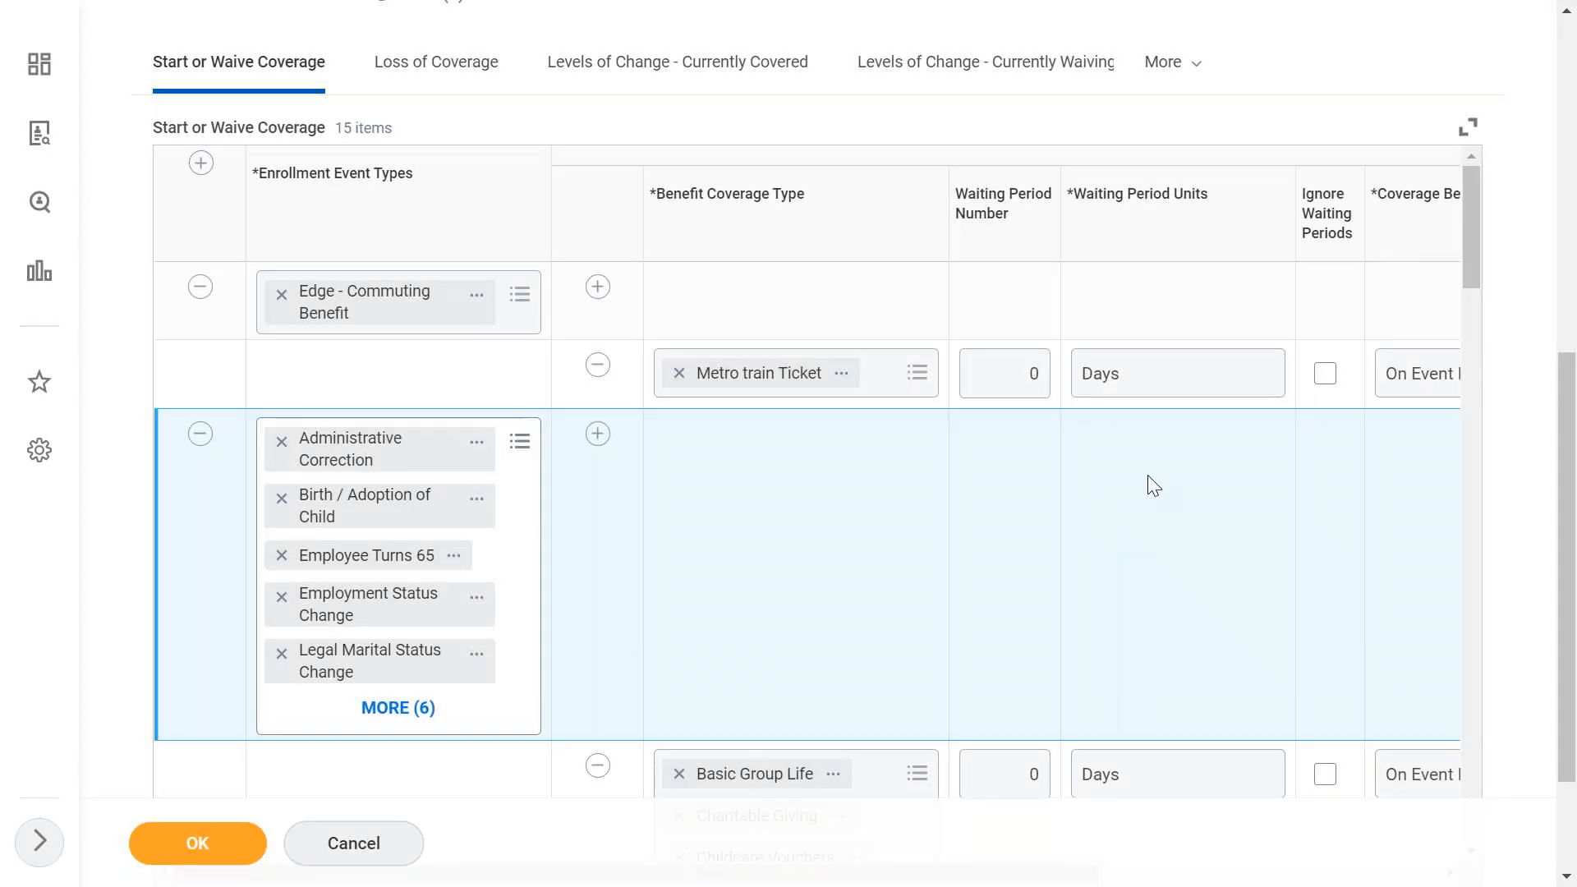
scroll(1149, 475, "right", 2)
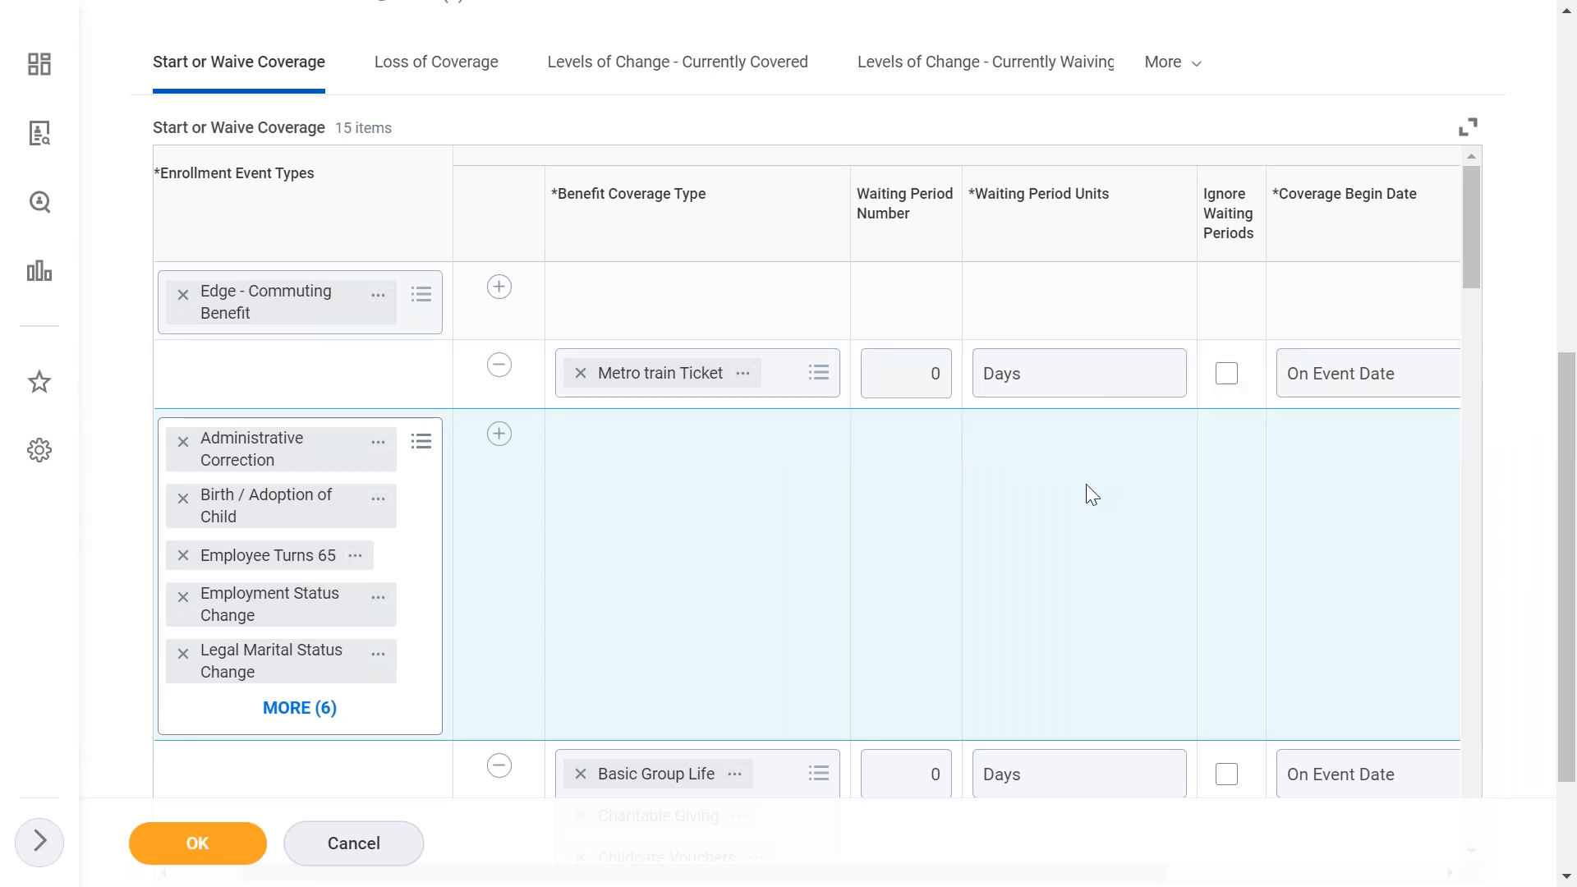
scroll(1091, 494, "right", 5)
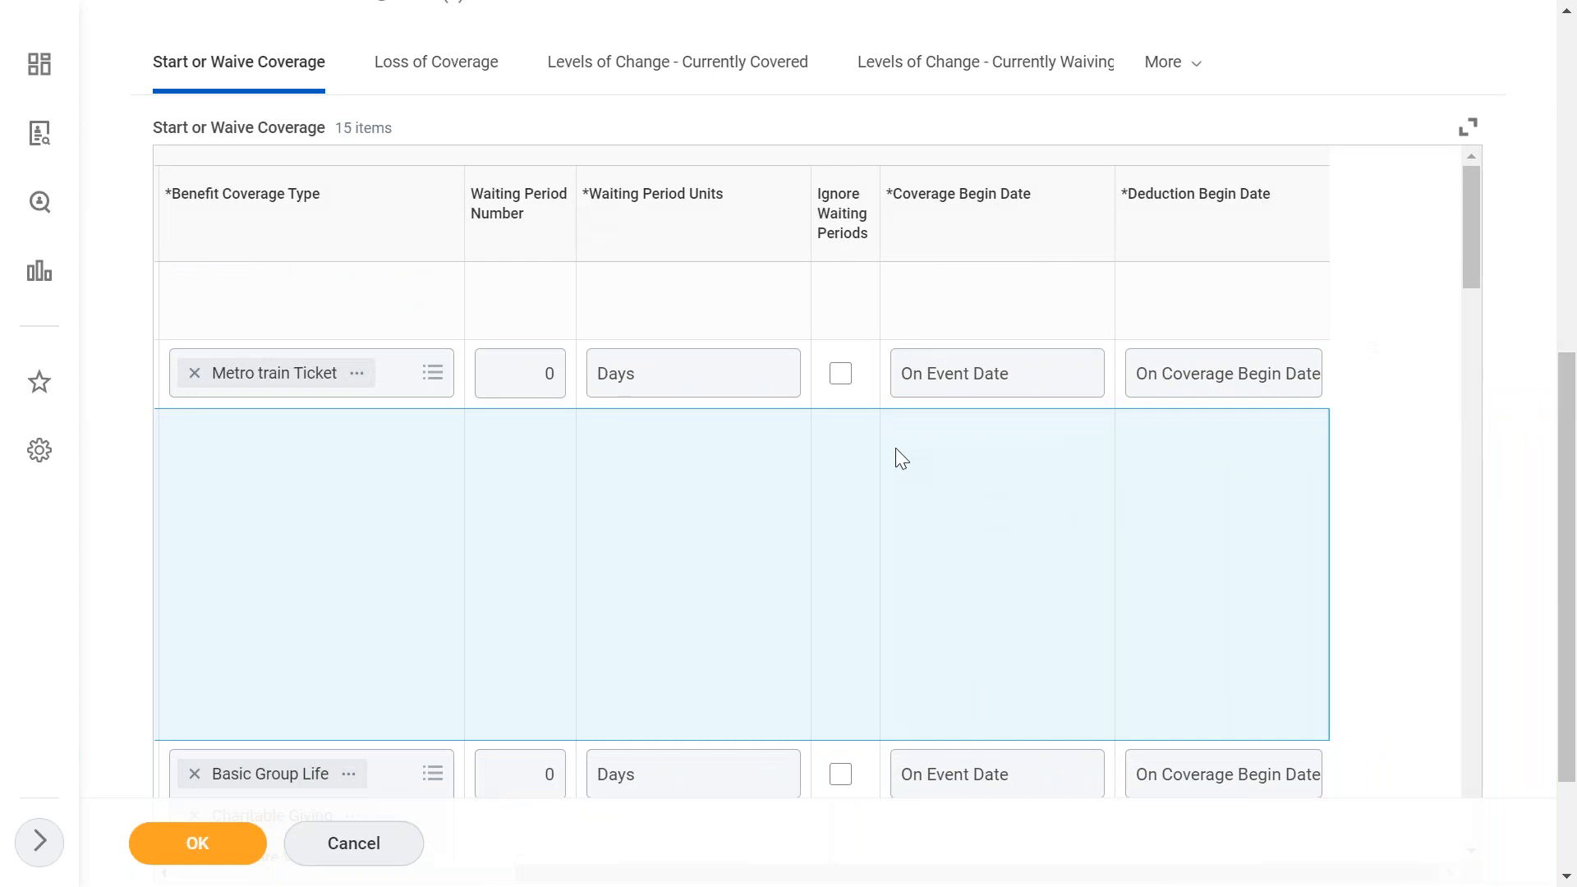
left_click(993, 382)
left_click(1004, 379)
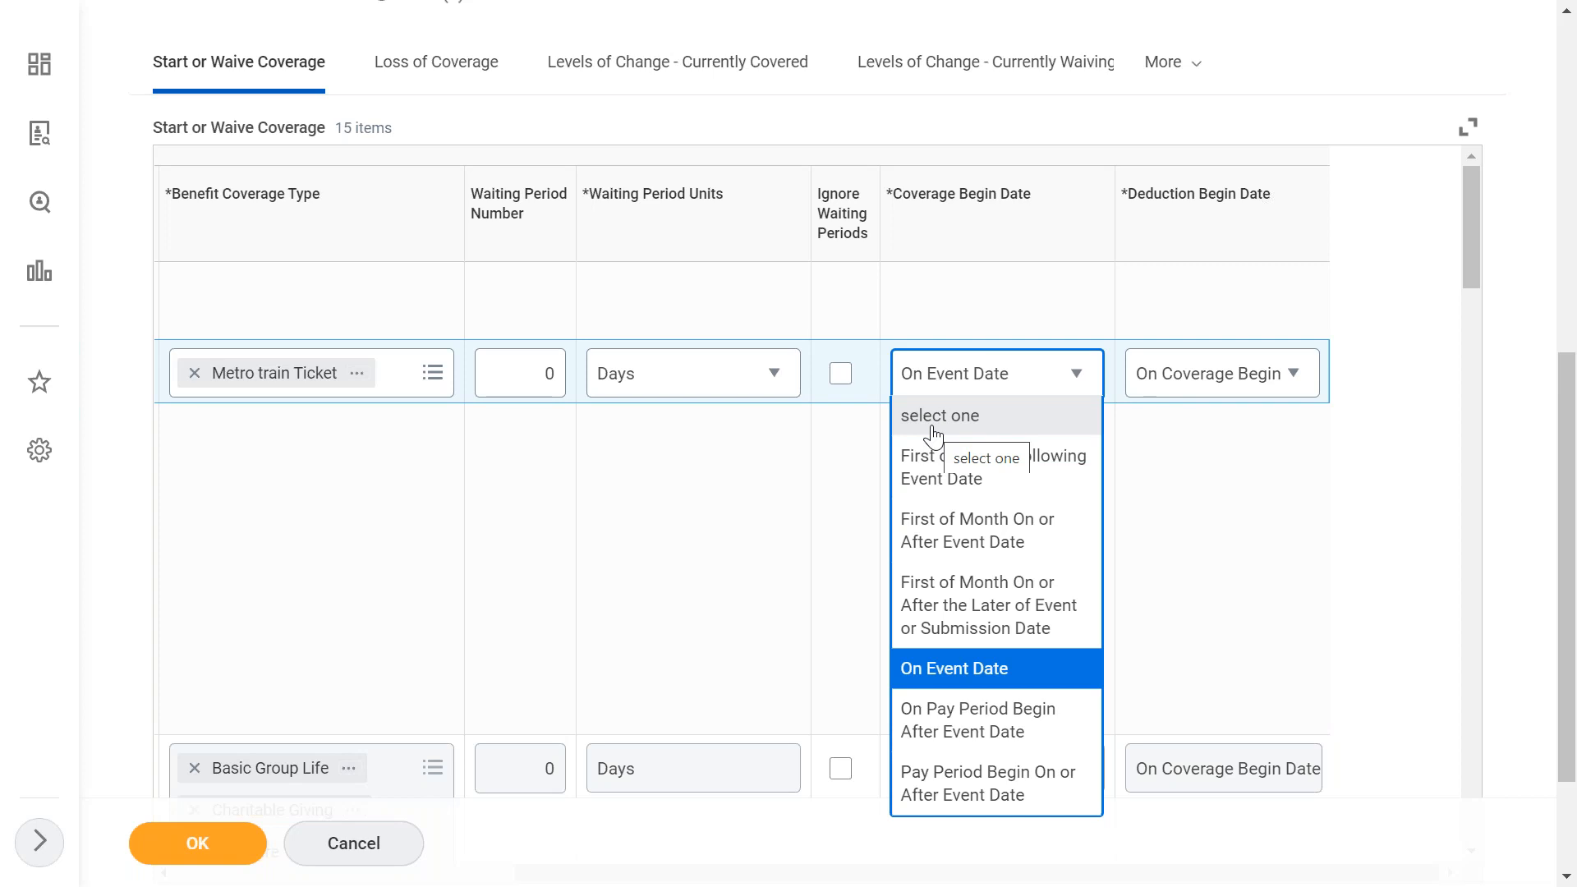
left_click(958, 668)
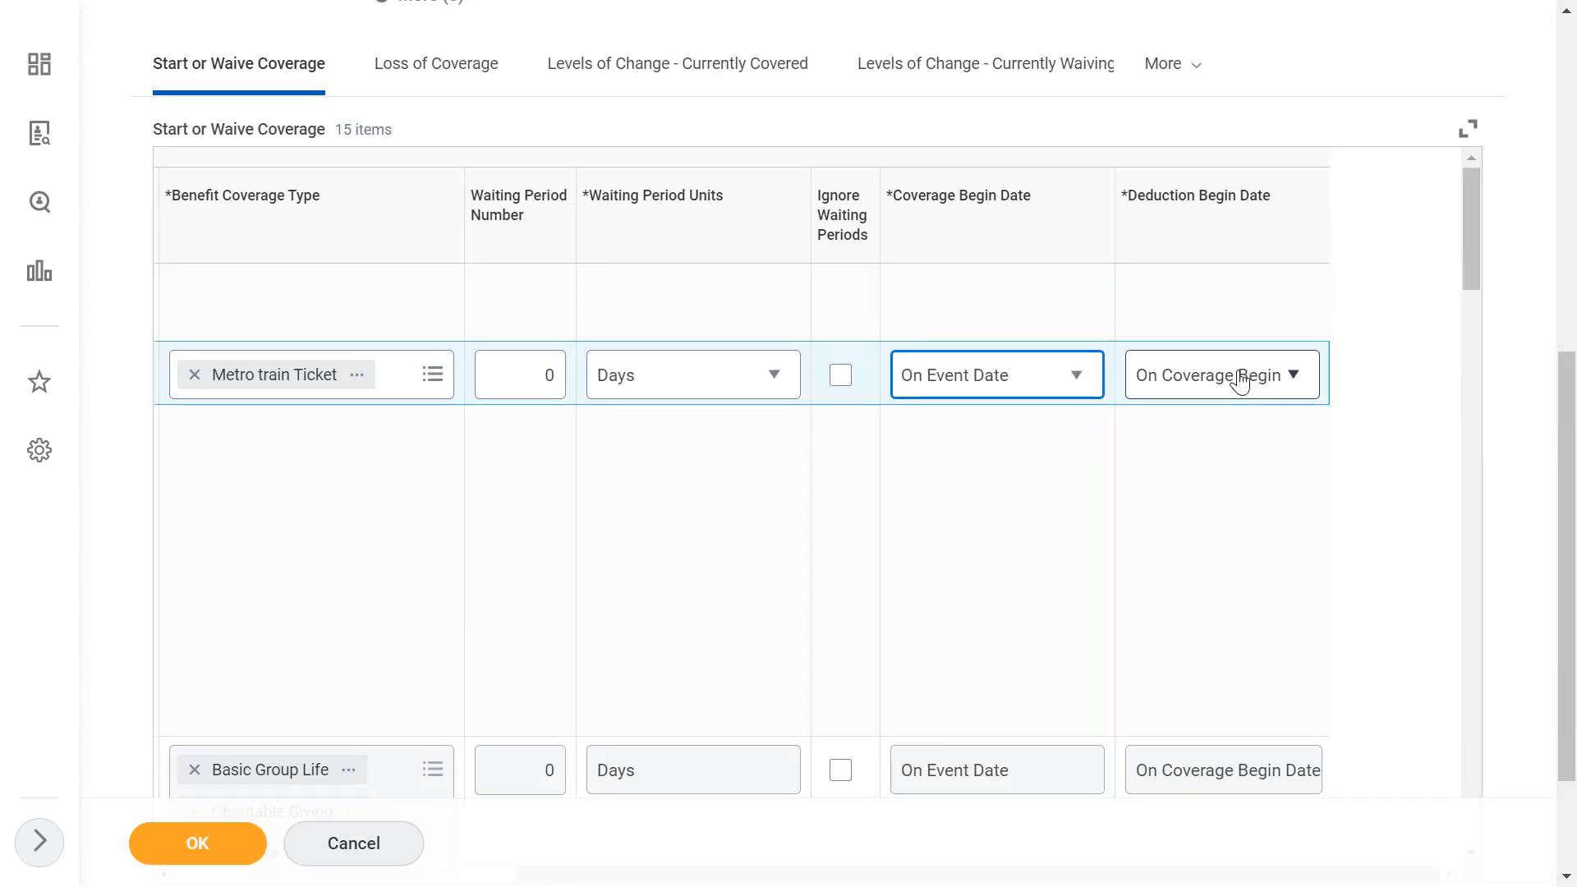
left_click(1236, 382)
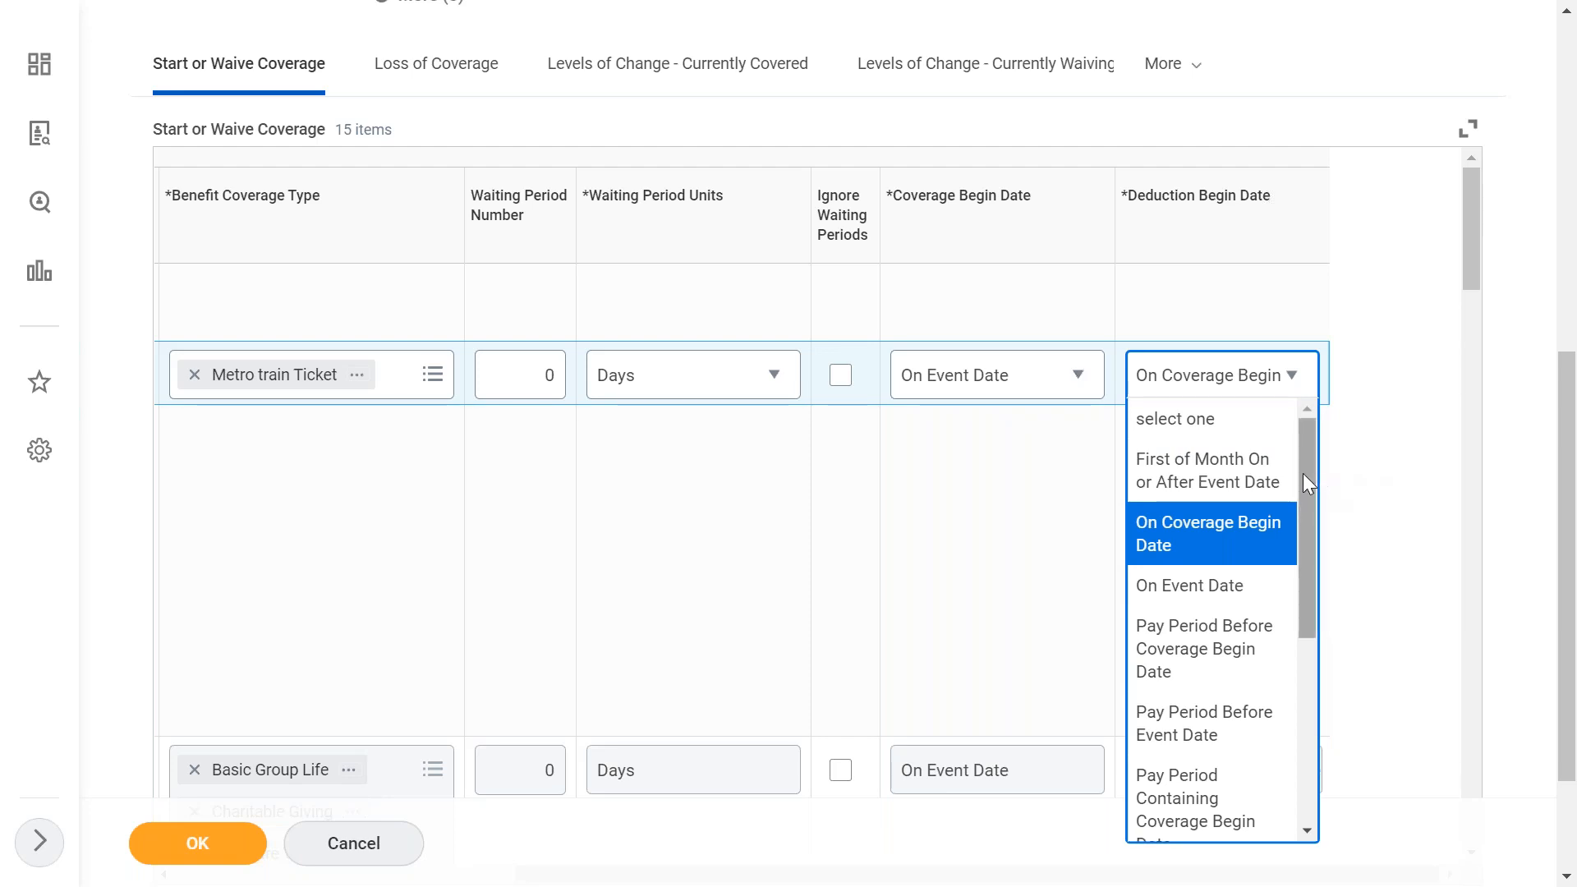
left_click_drag(1304, 471, 989, 519)
left_click(988, 519)
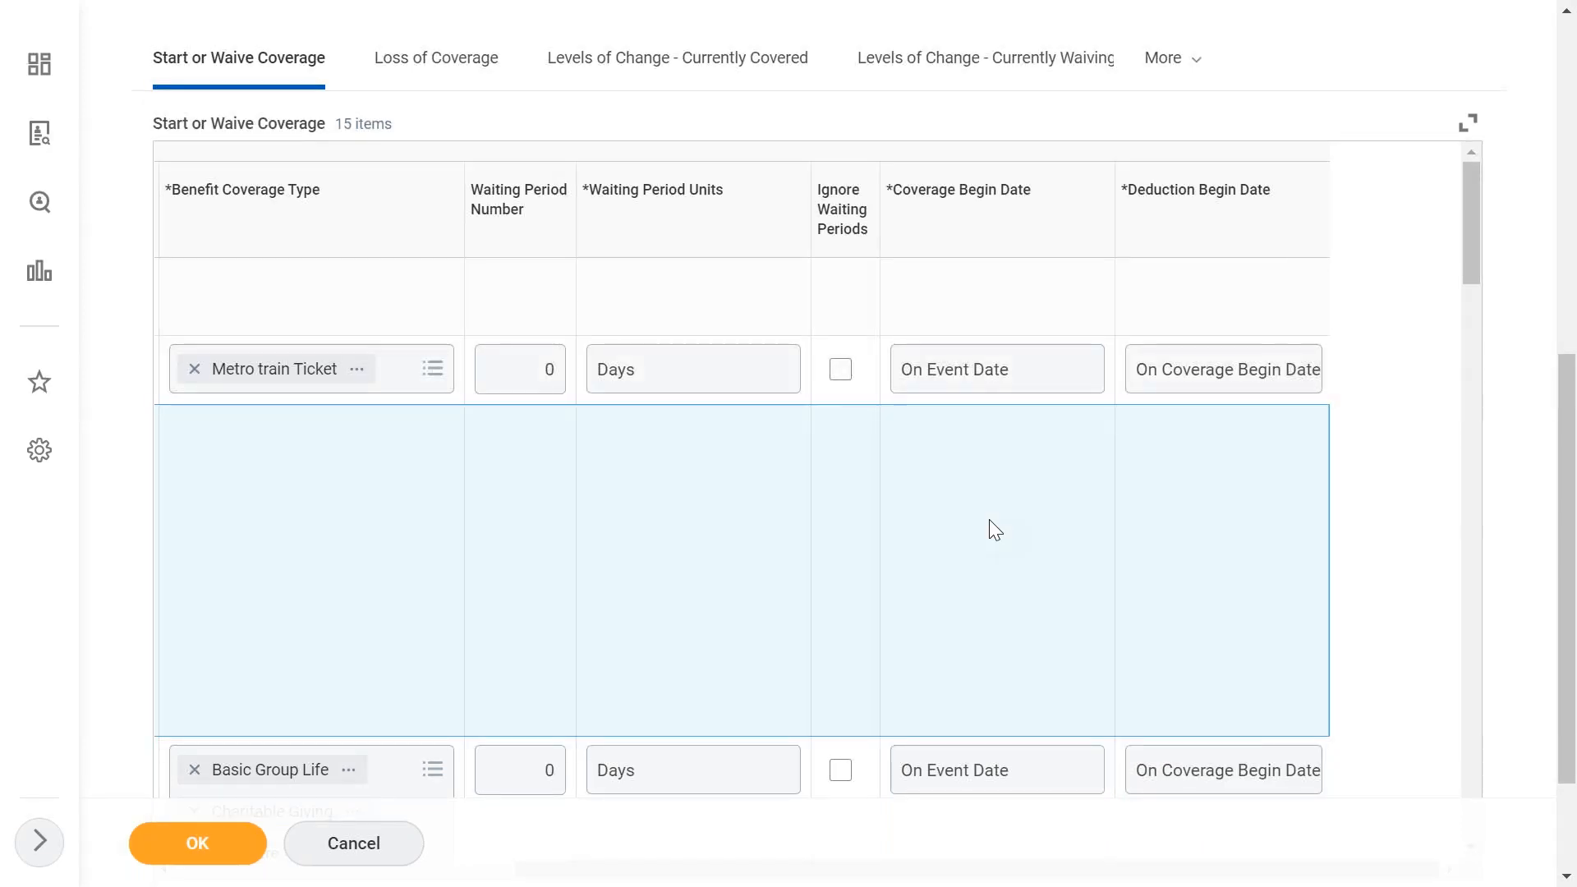
- Switch to the rule's Loss of Coverage tab
left_click_drag(1566, 574, 1575, 503)
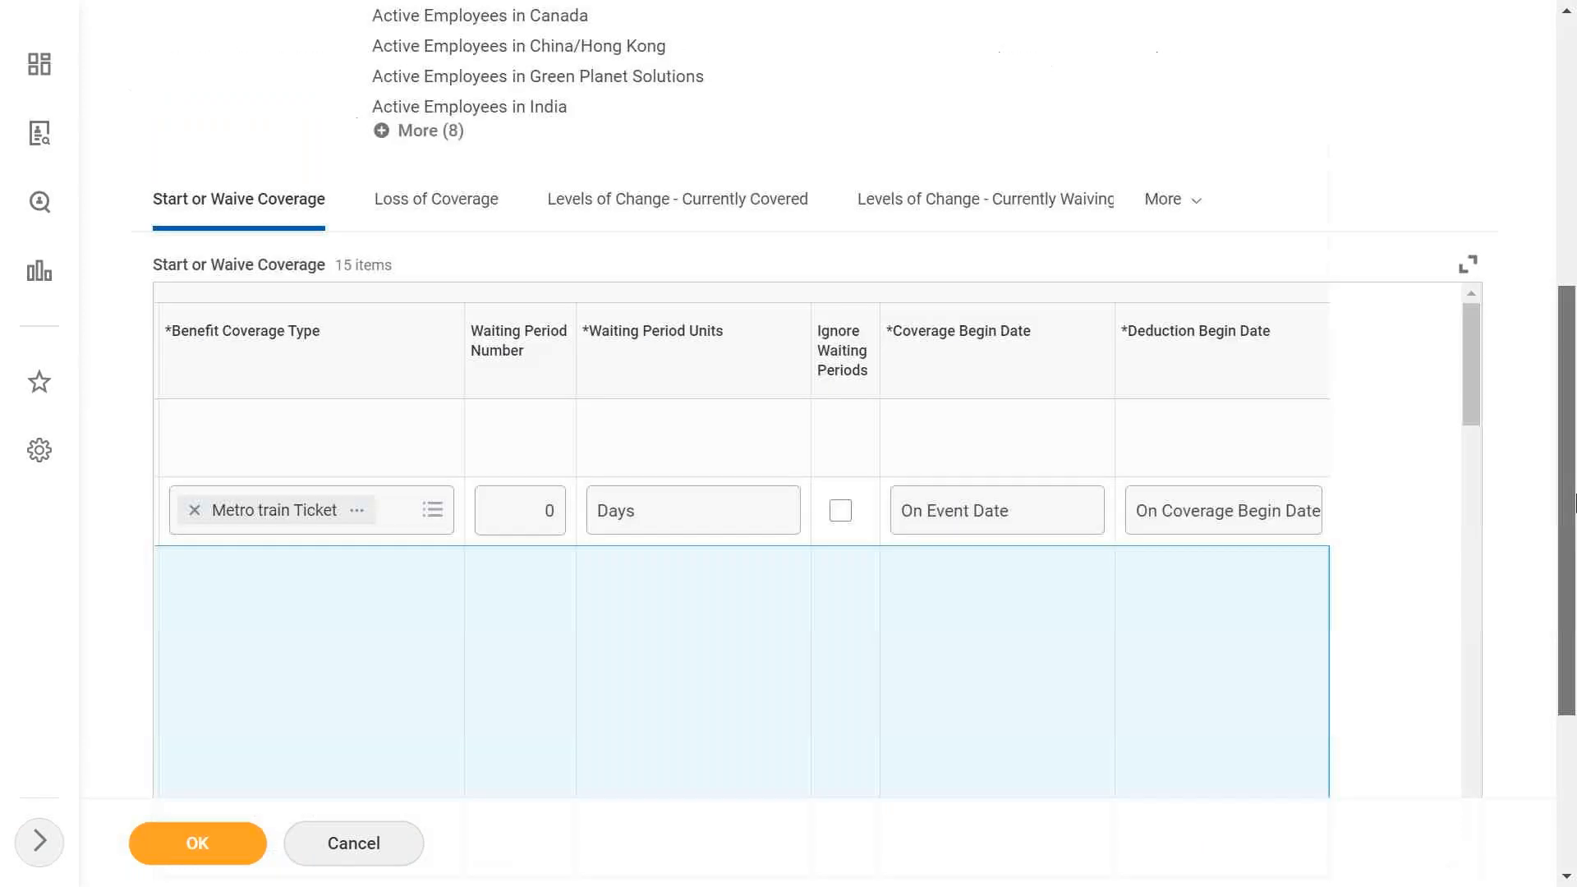
scroll(791, 341, "up", 1)
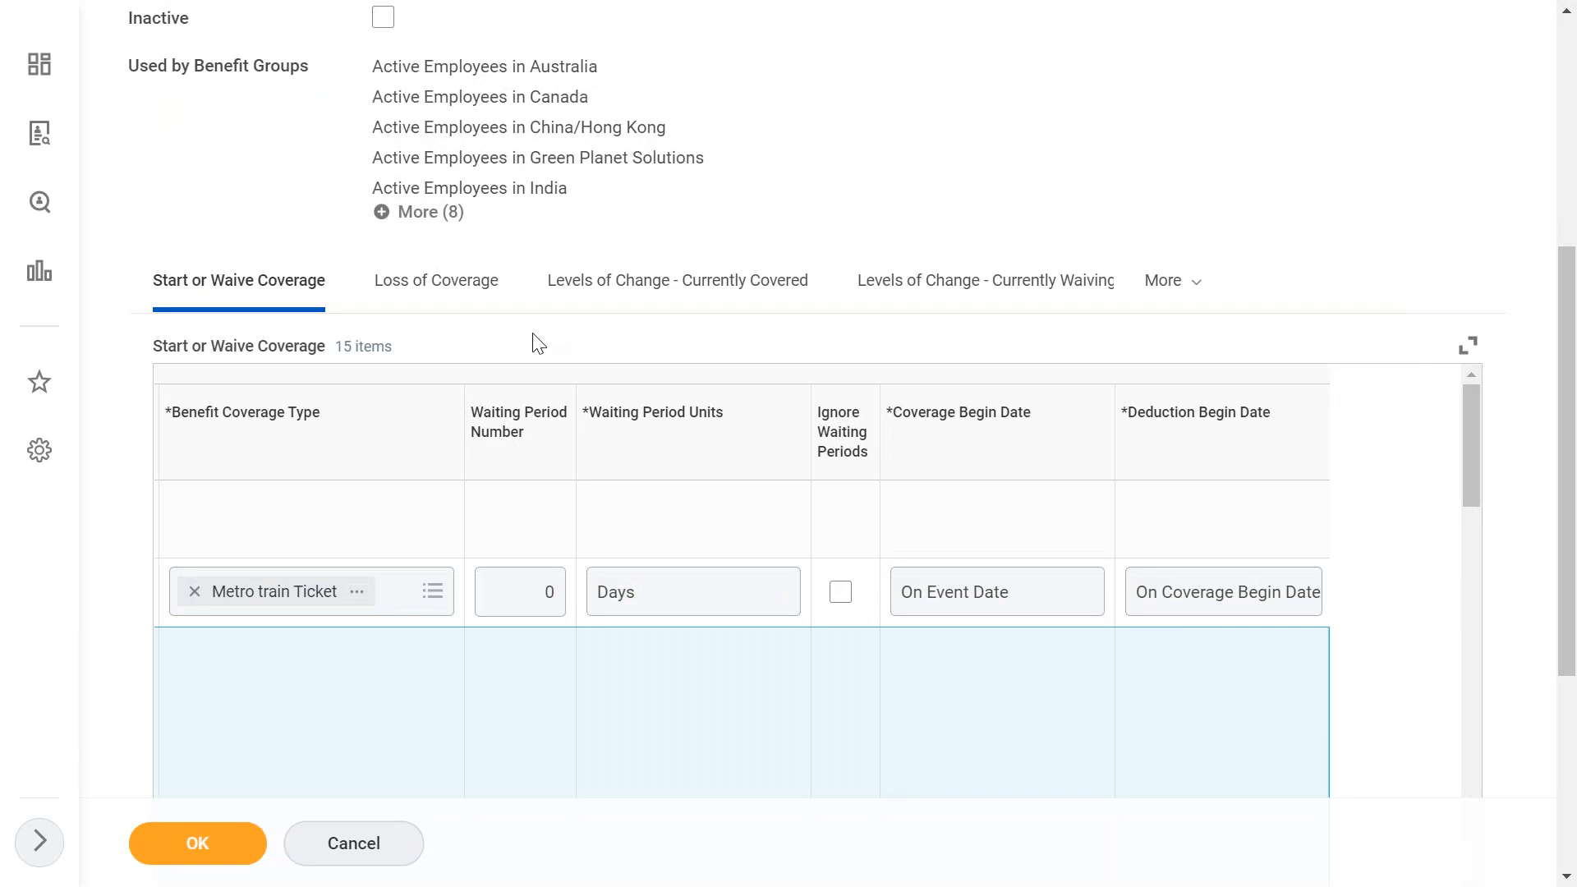
left_click(433, 297)
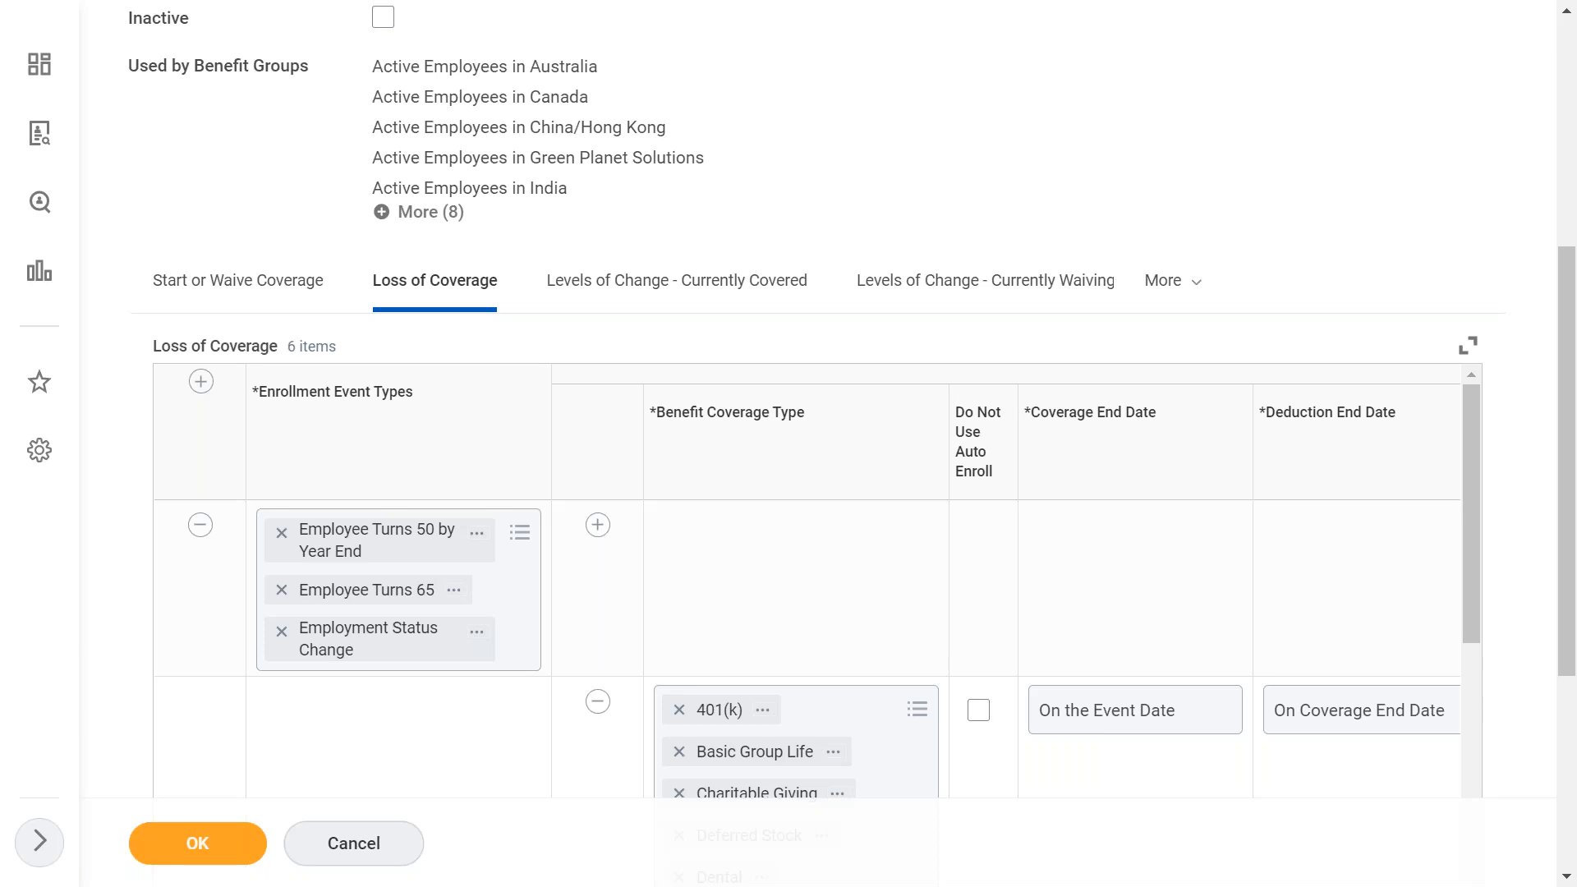
- Add a Loss of Coverage row for the Edge - Commuting Benefit event type
left_click(783, 558)
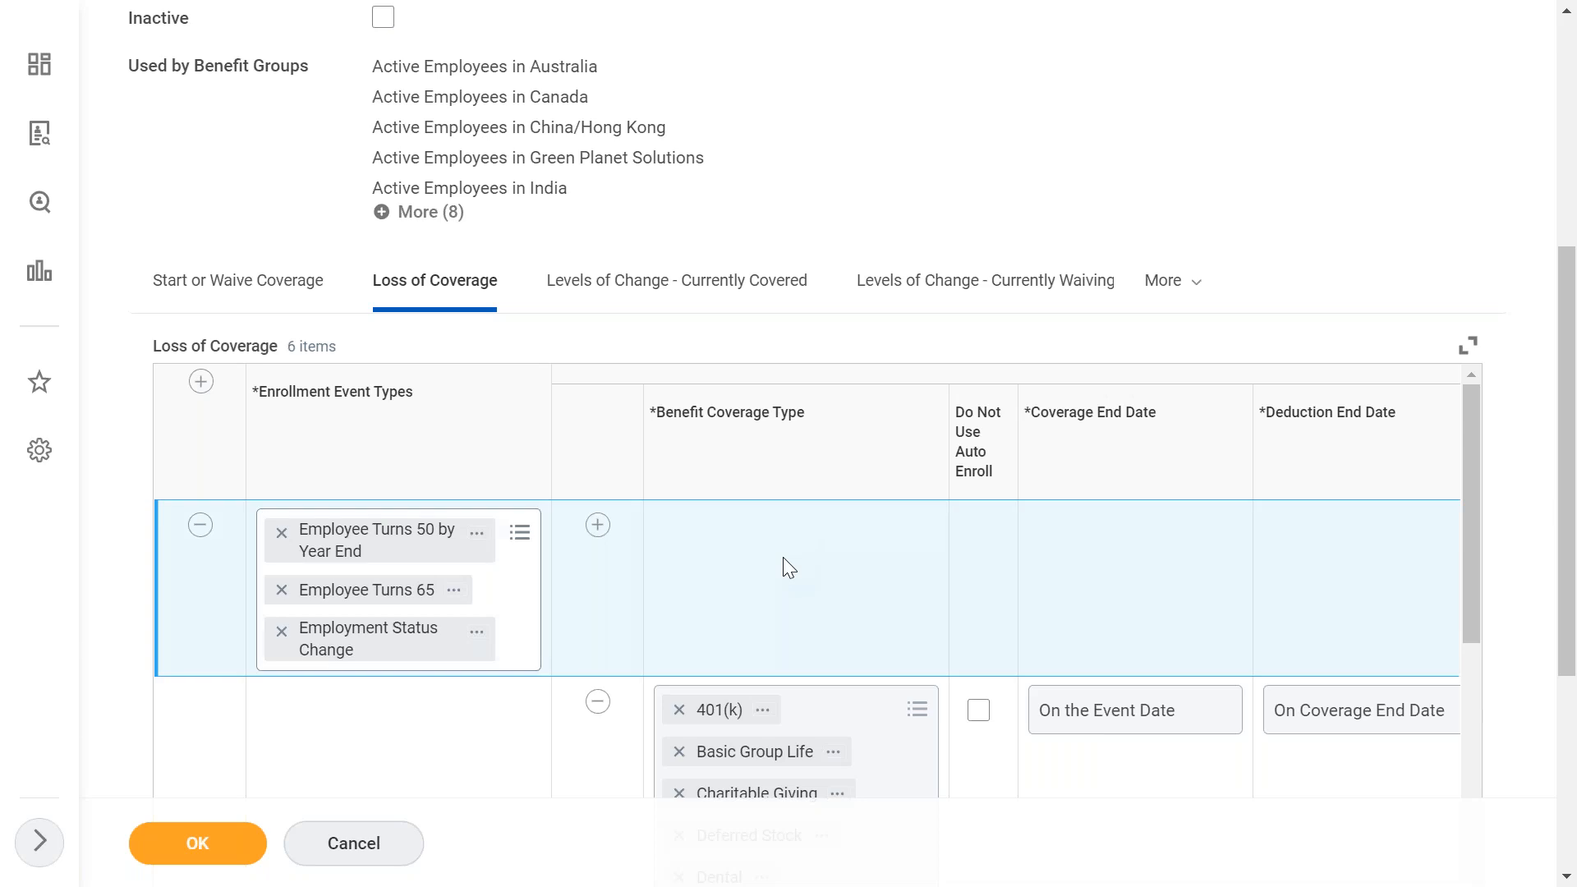
scroll(781, 557, "right", 5)
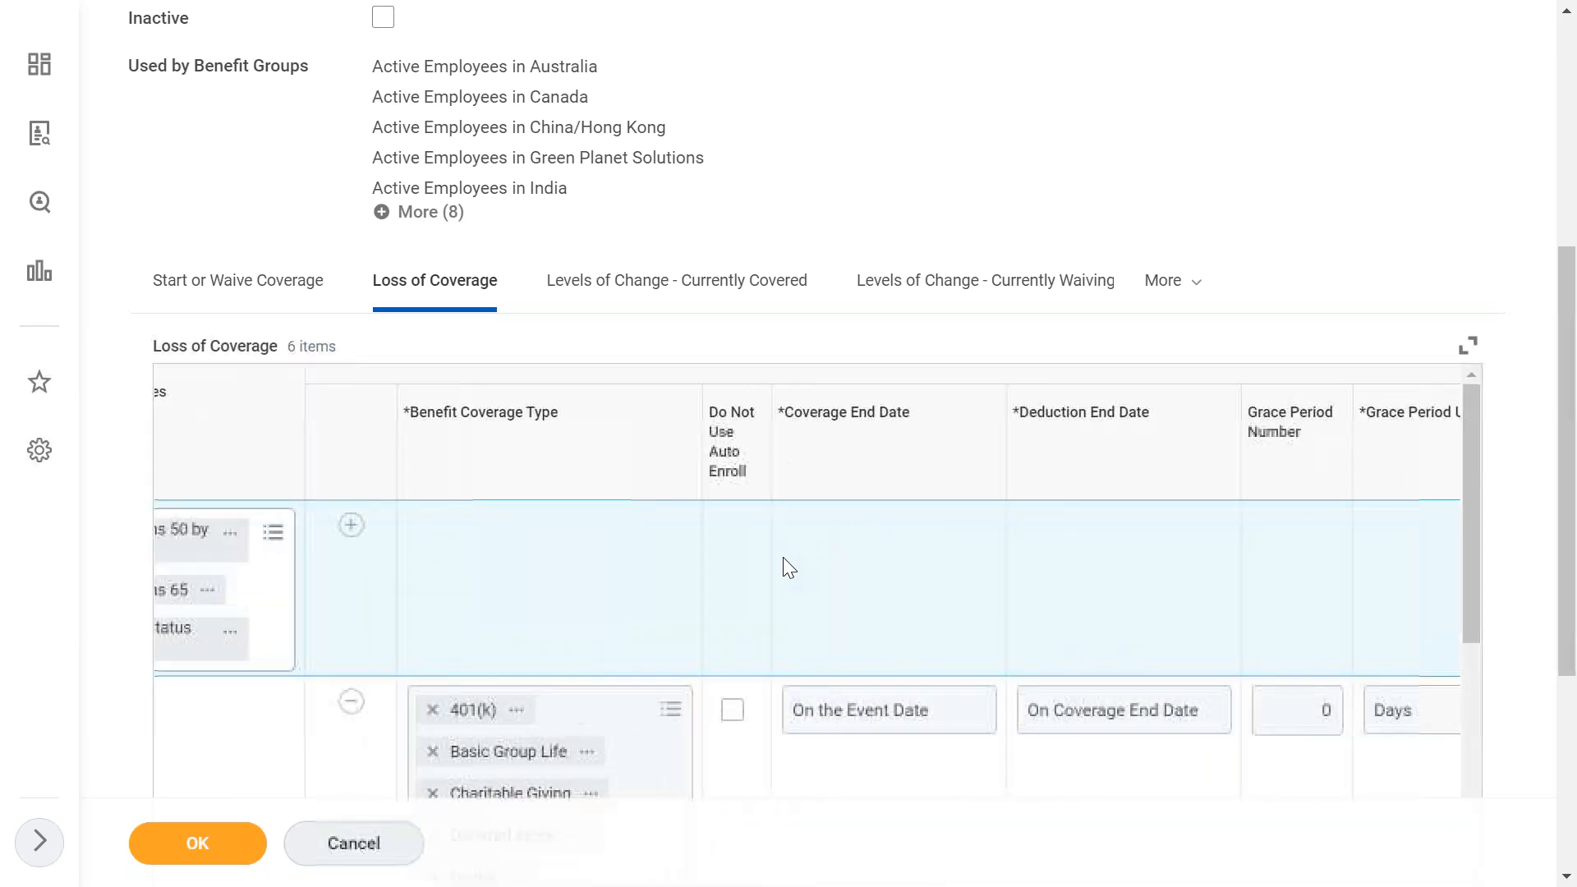
scroll(782, 557, "left", 5)
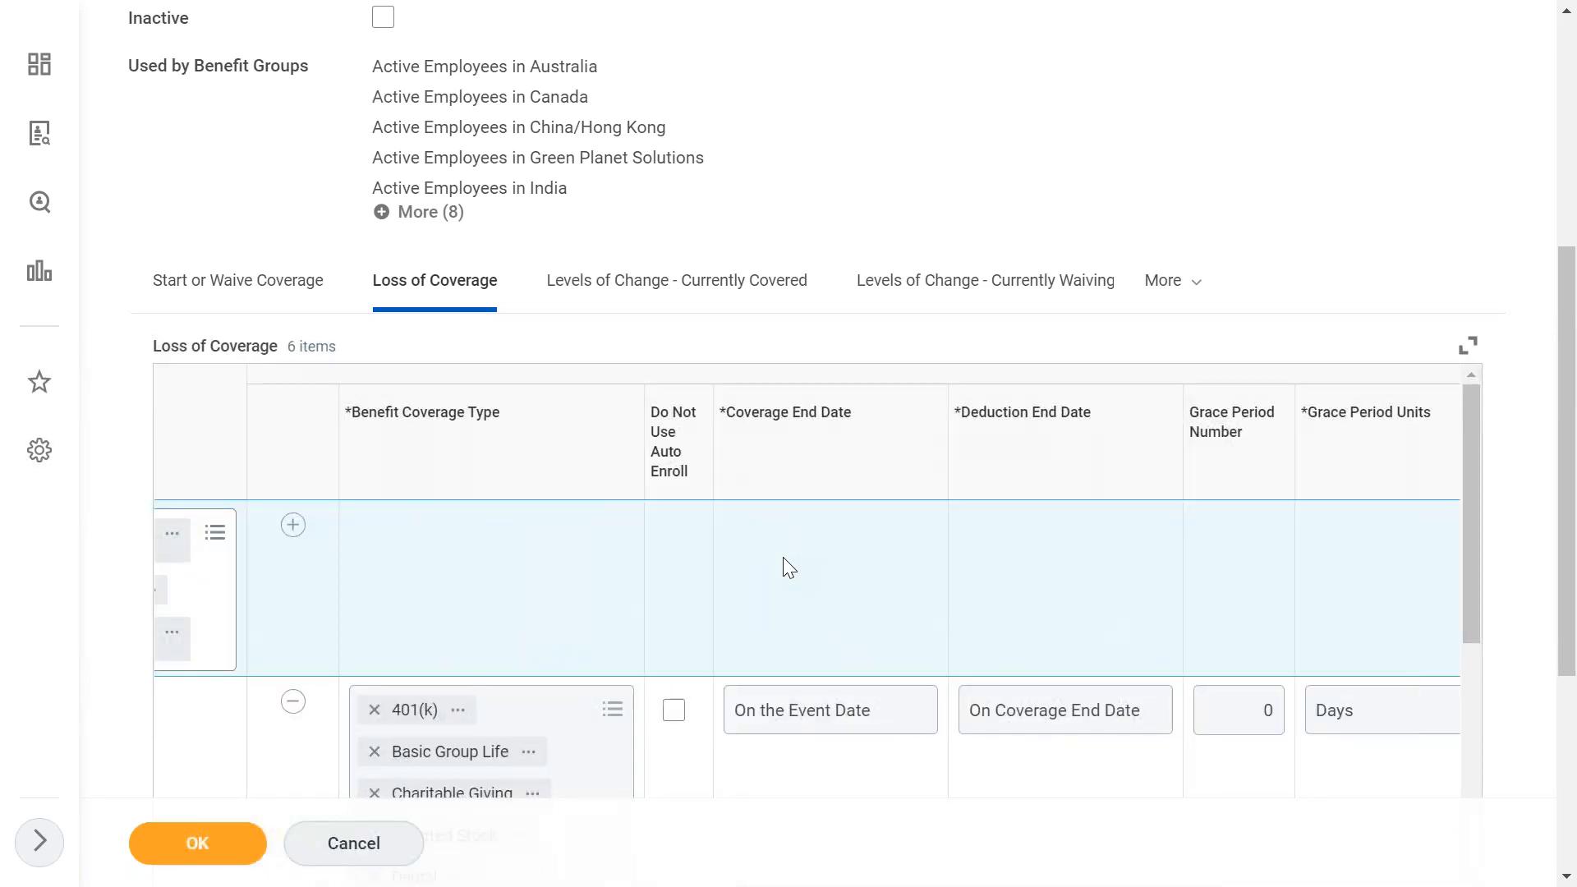
left_click(198, 386)
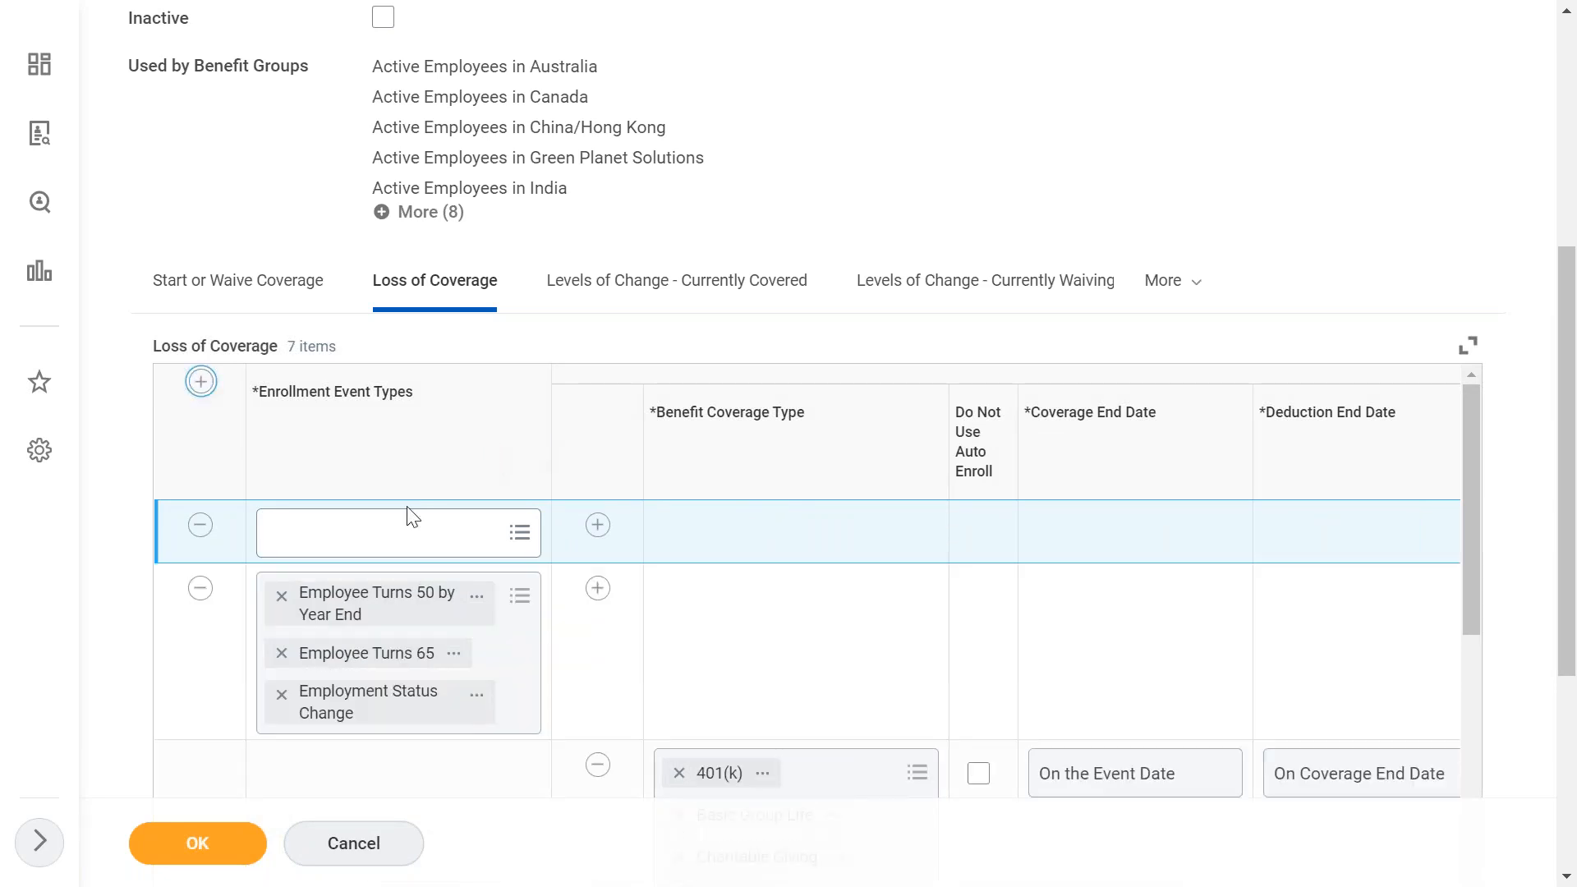
left_click(412, 518)
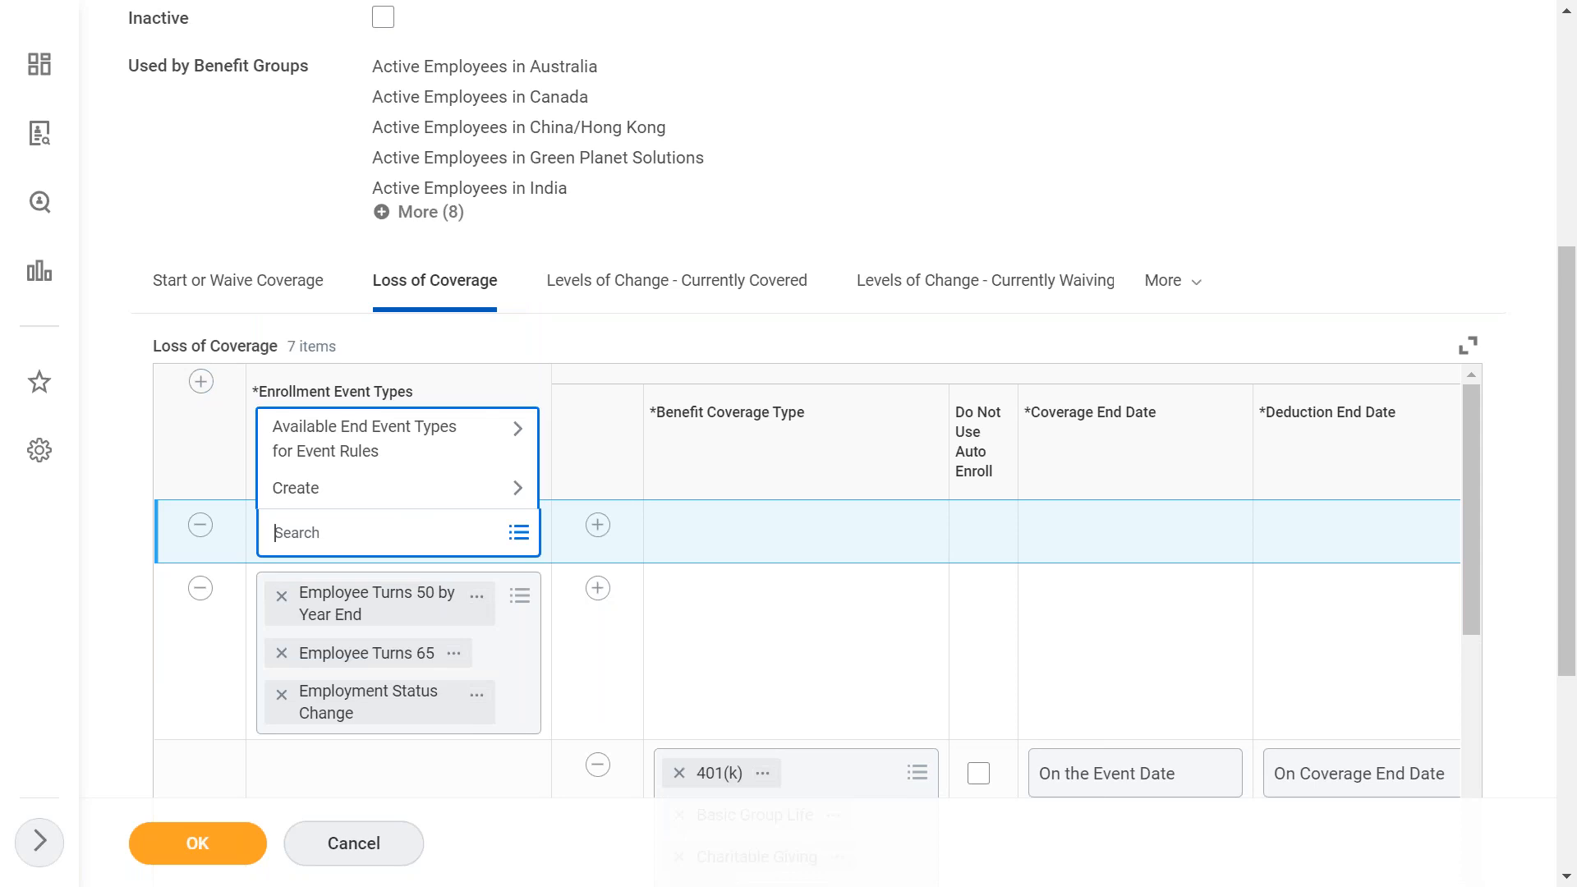
type("edge")
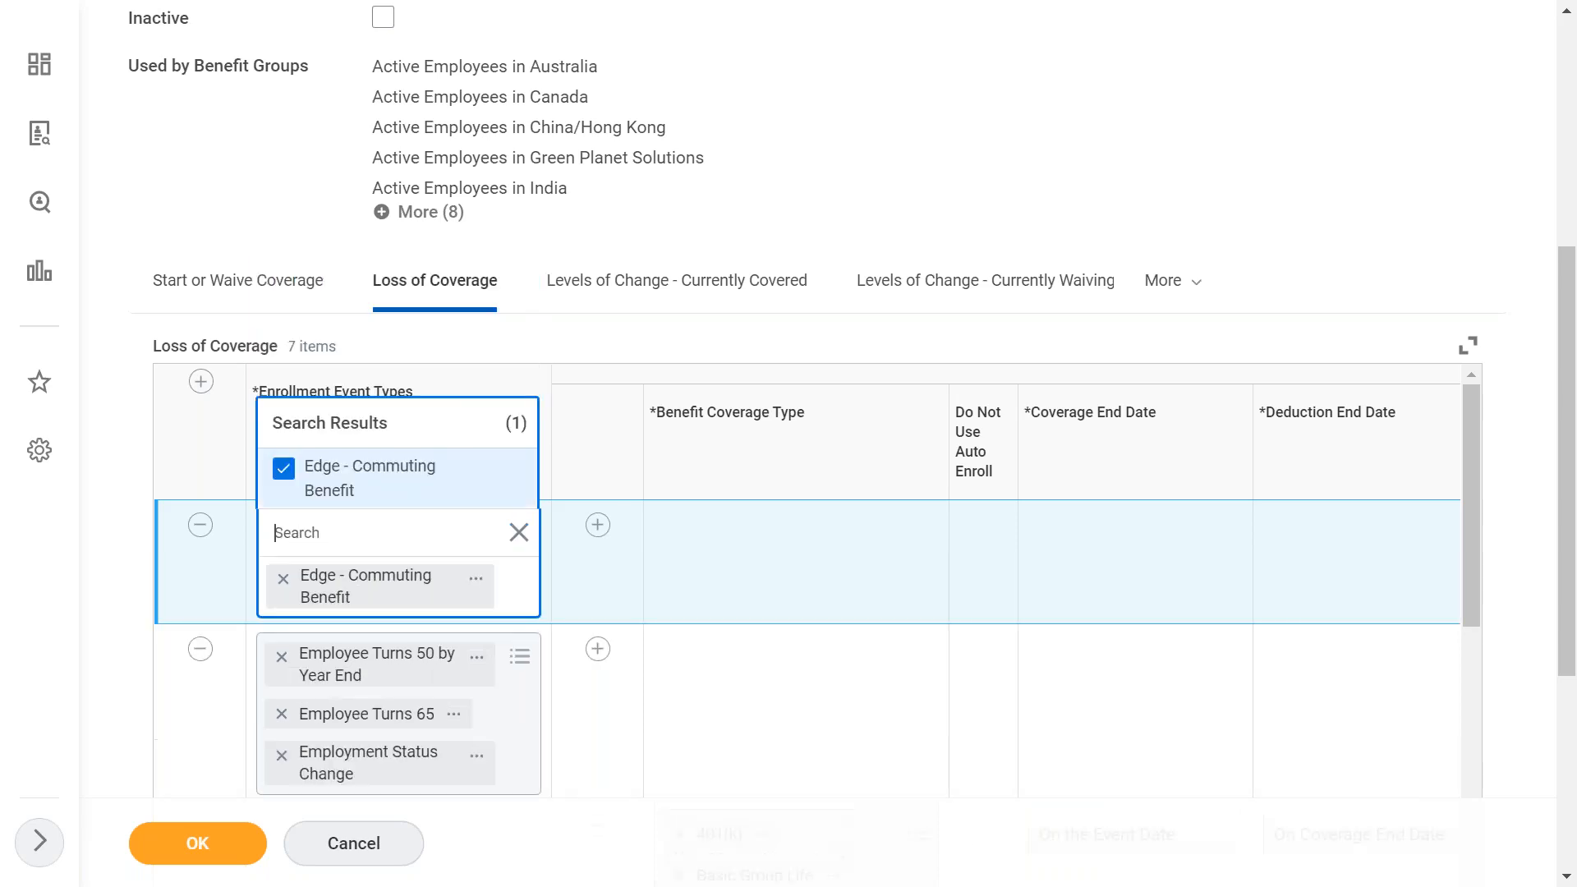
left_click(703, 540)
- Add a coverage line under the Edge - Commuting Benefit row with Metro train Ticket as benefit coverage type
left_click(596, 526)
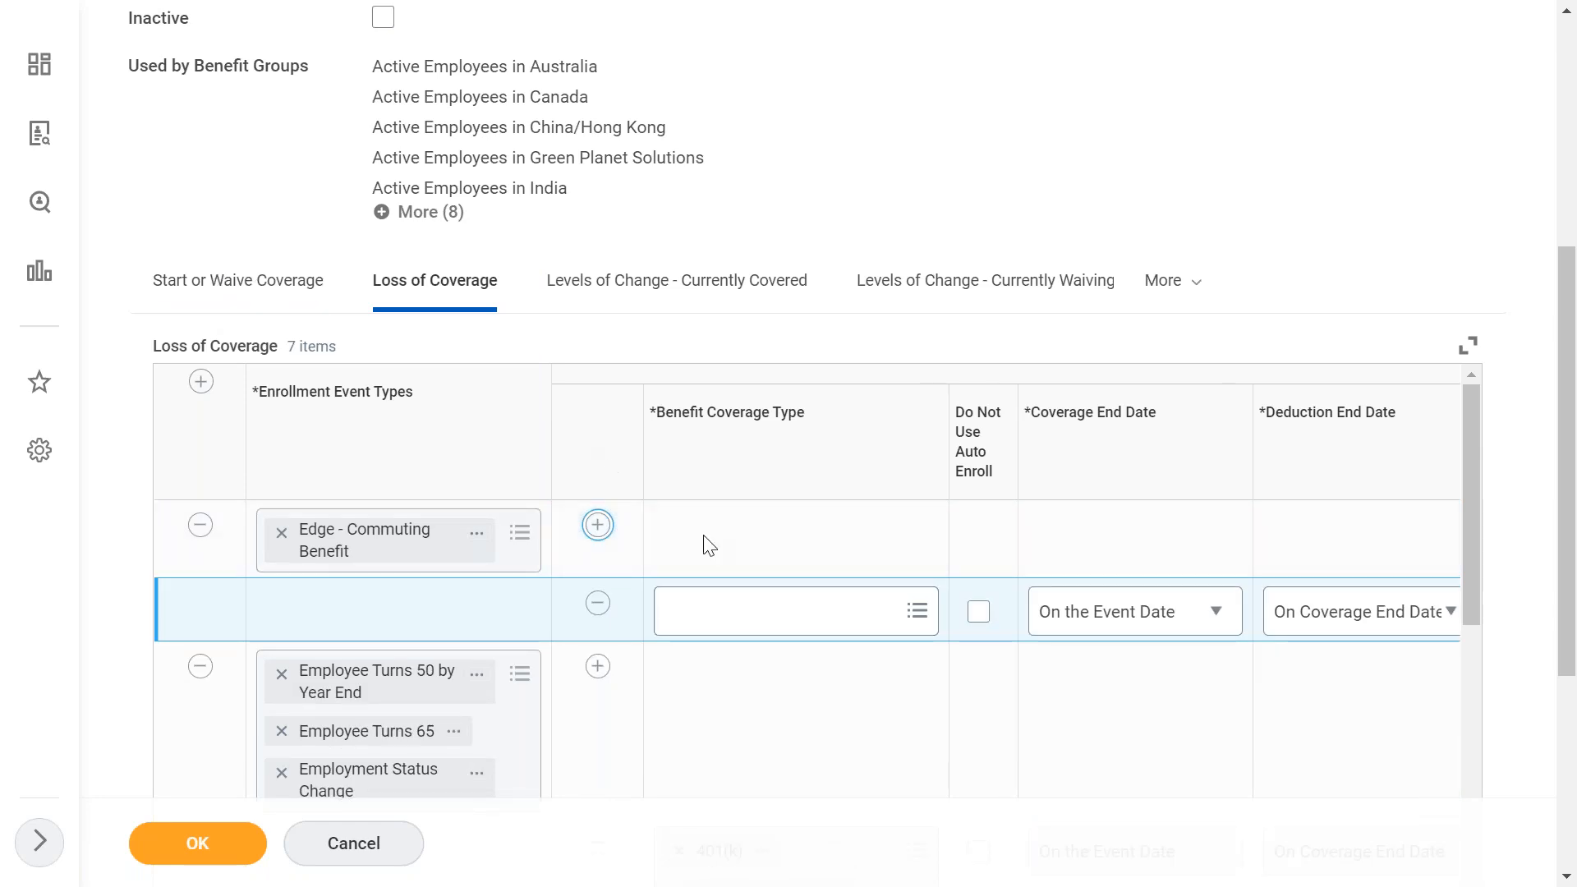
left_click(778, 607)
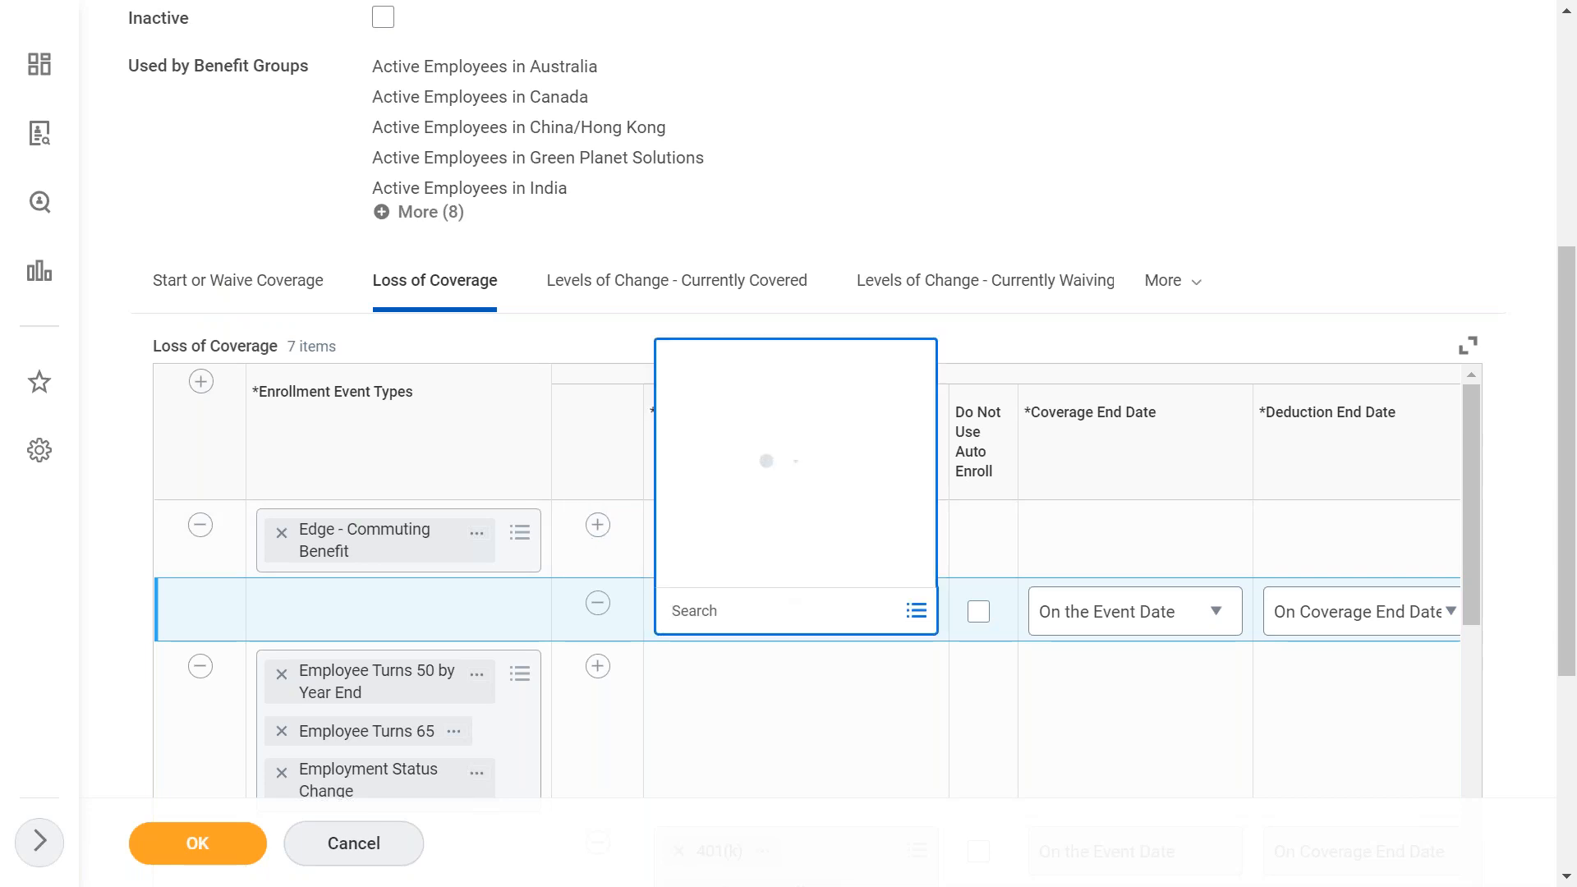
type("edge")
key("Return")
key("BackSpace")
type("metro")
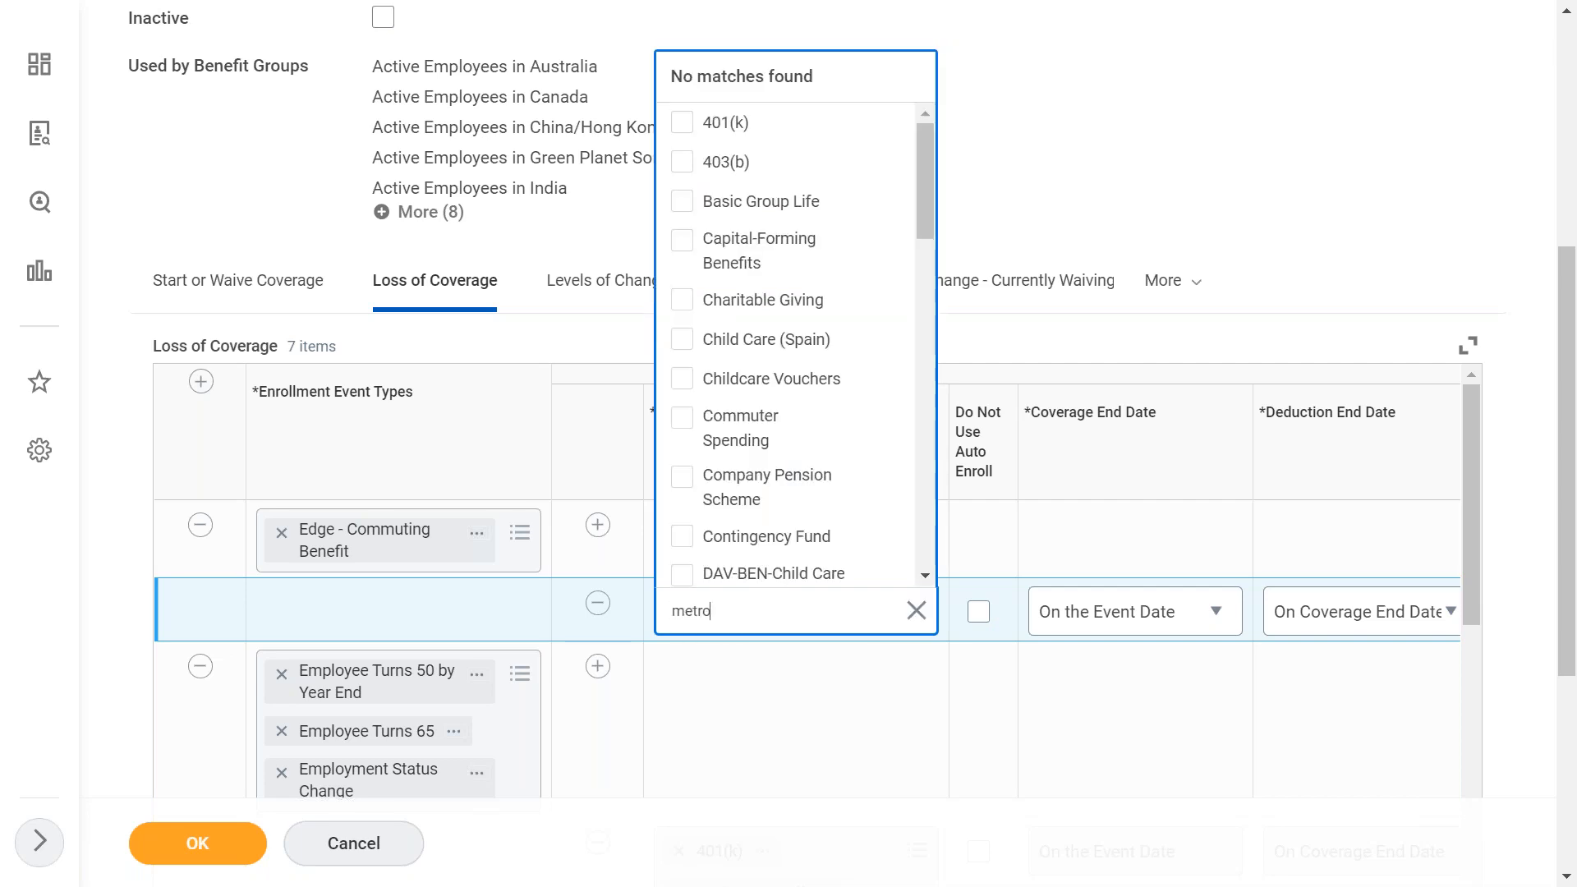
key("Return")
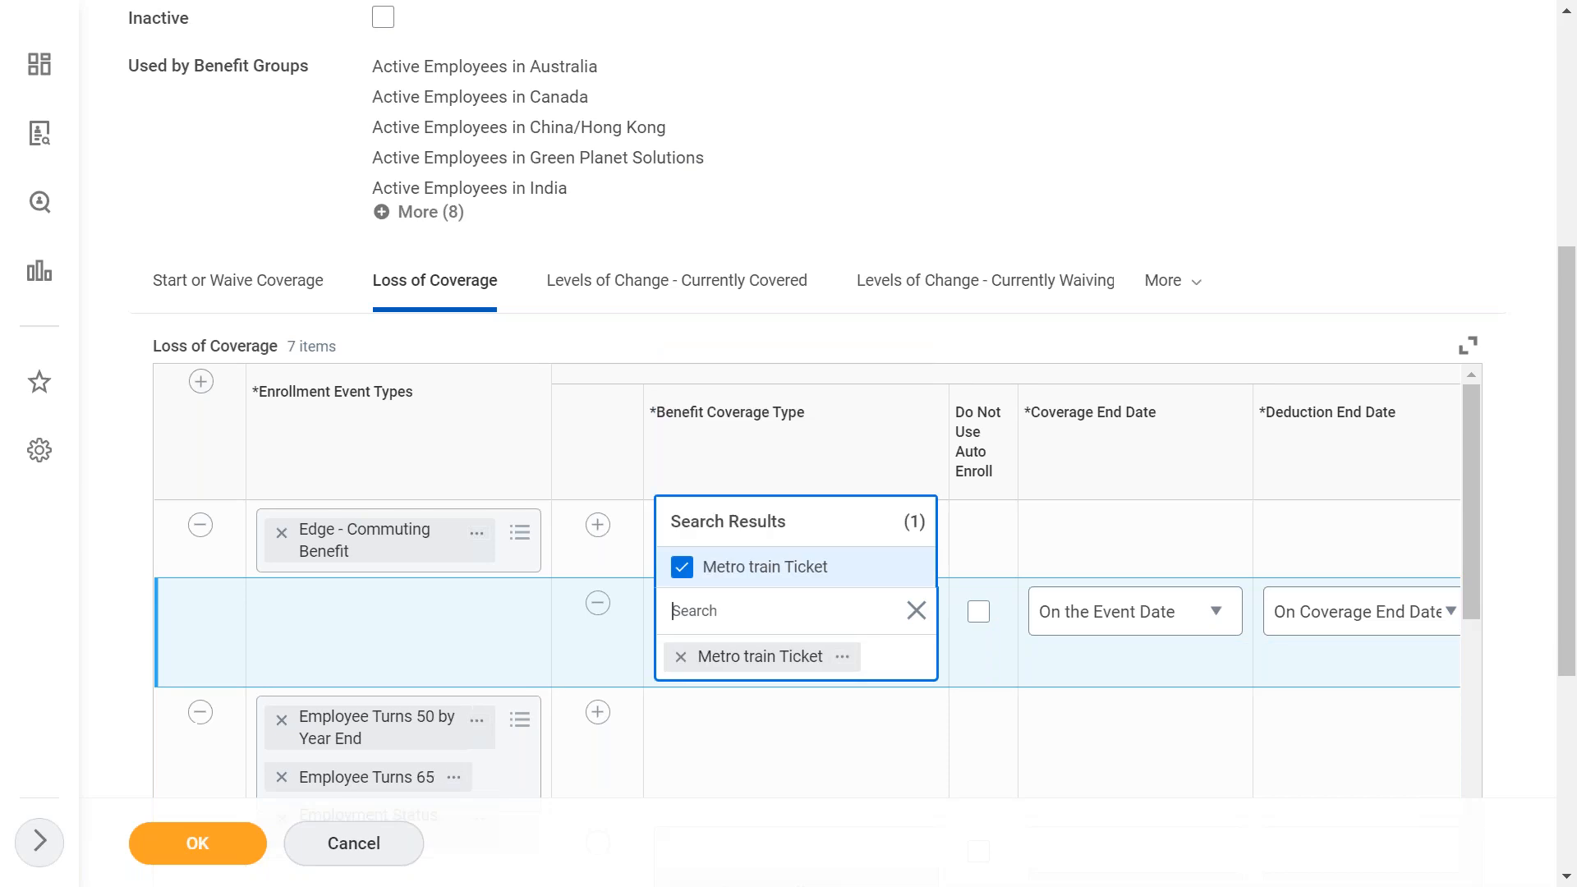
left_click(1064, 717)
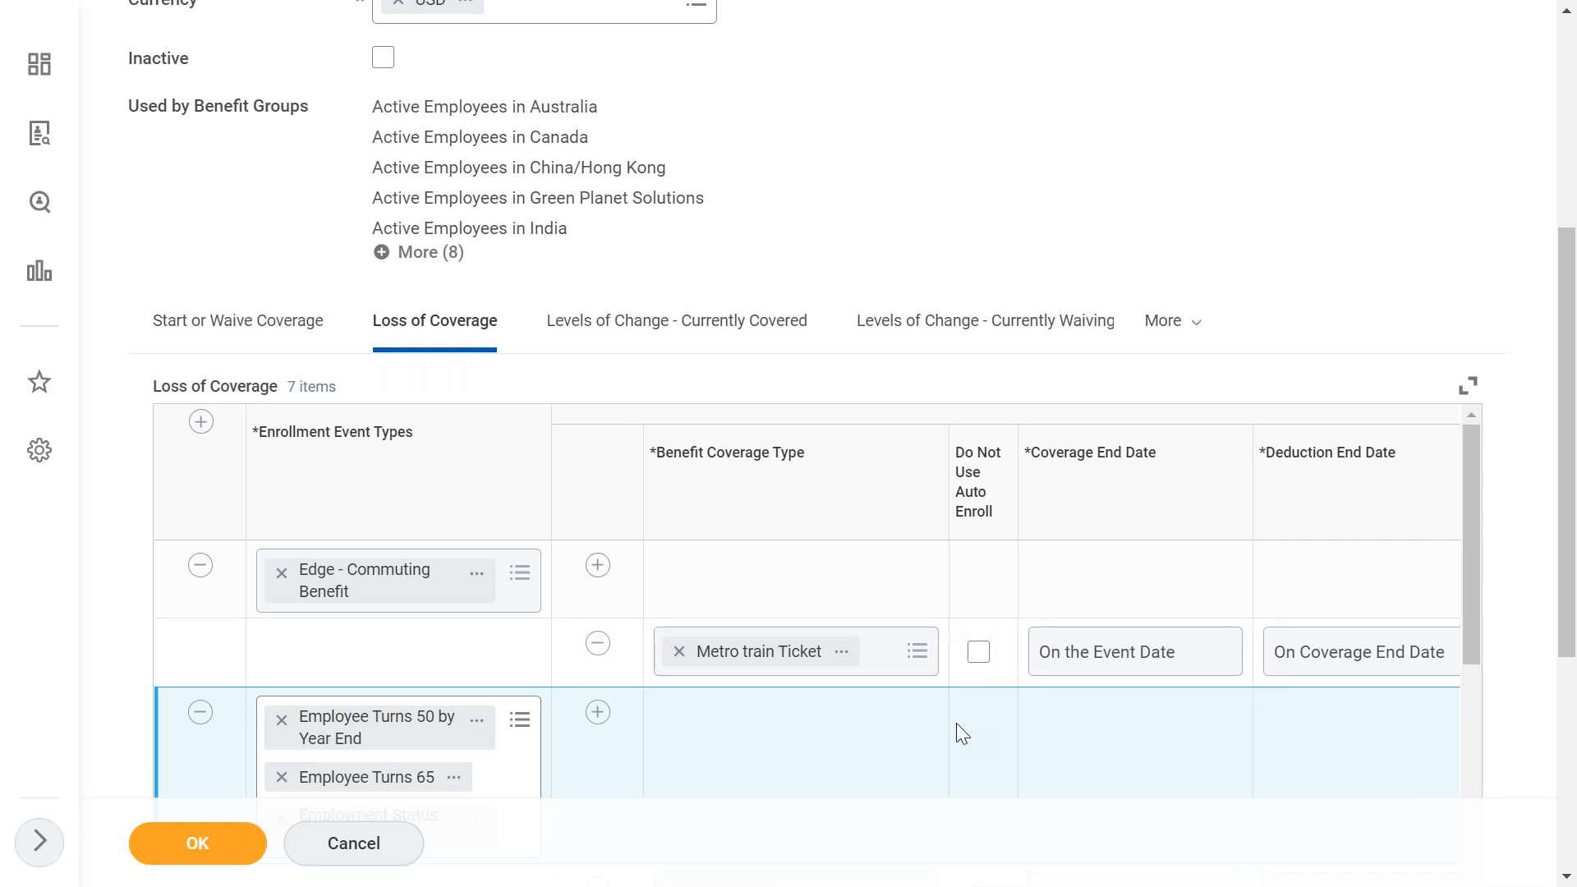
- Check the Metro train Ticket line's coverage and deduction end date options and set its grace period number to 30
scroll(956, 722, "right", 3)
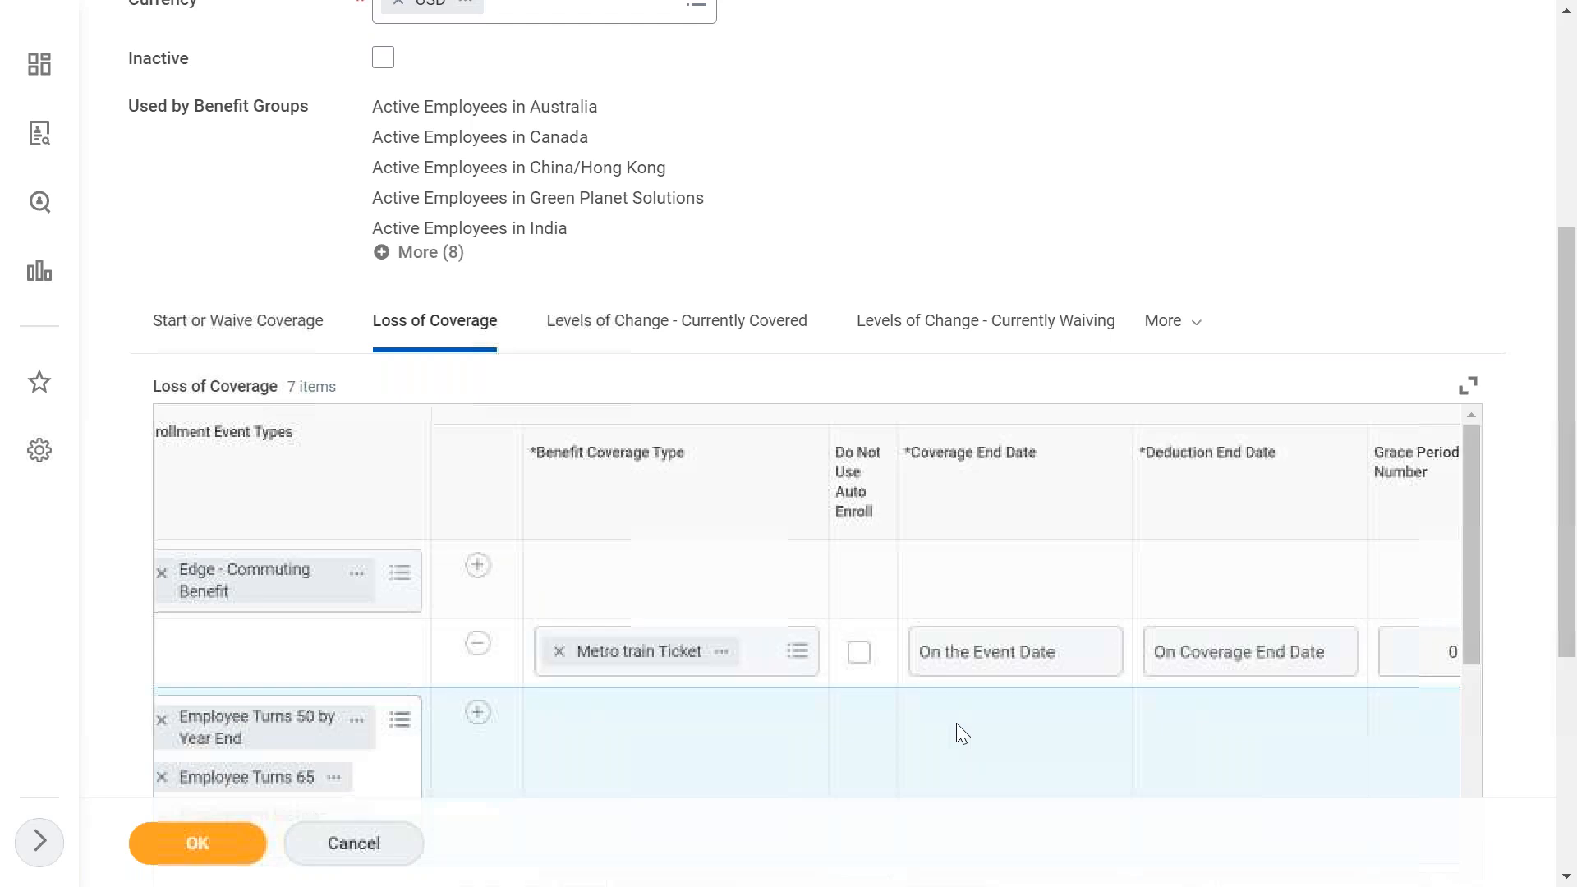
left_click(1028, 651)
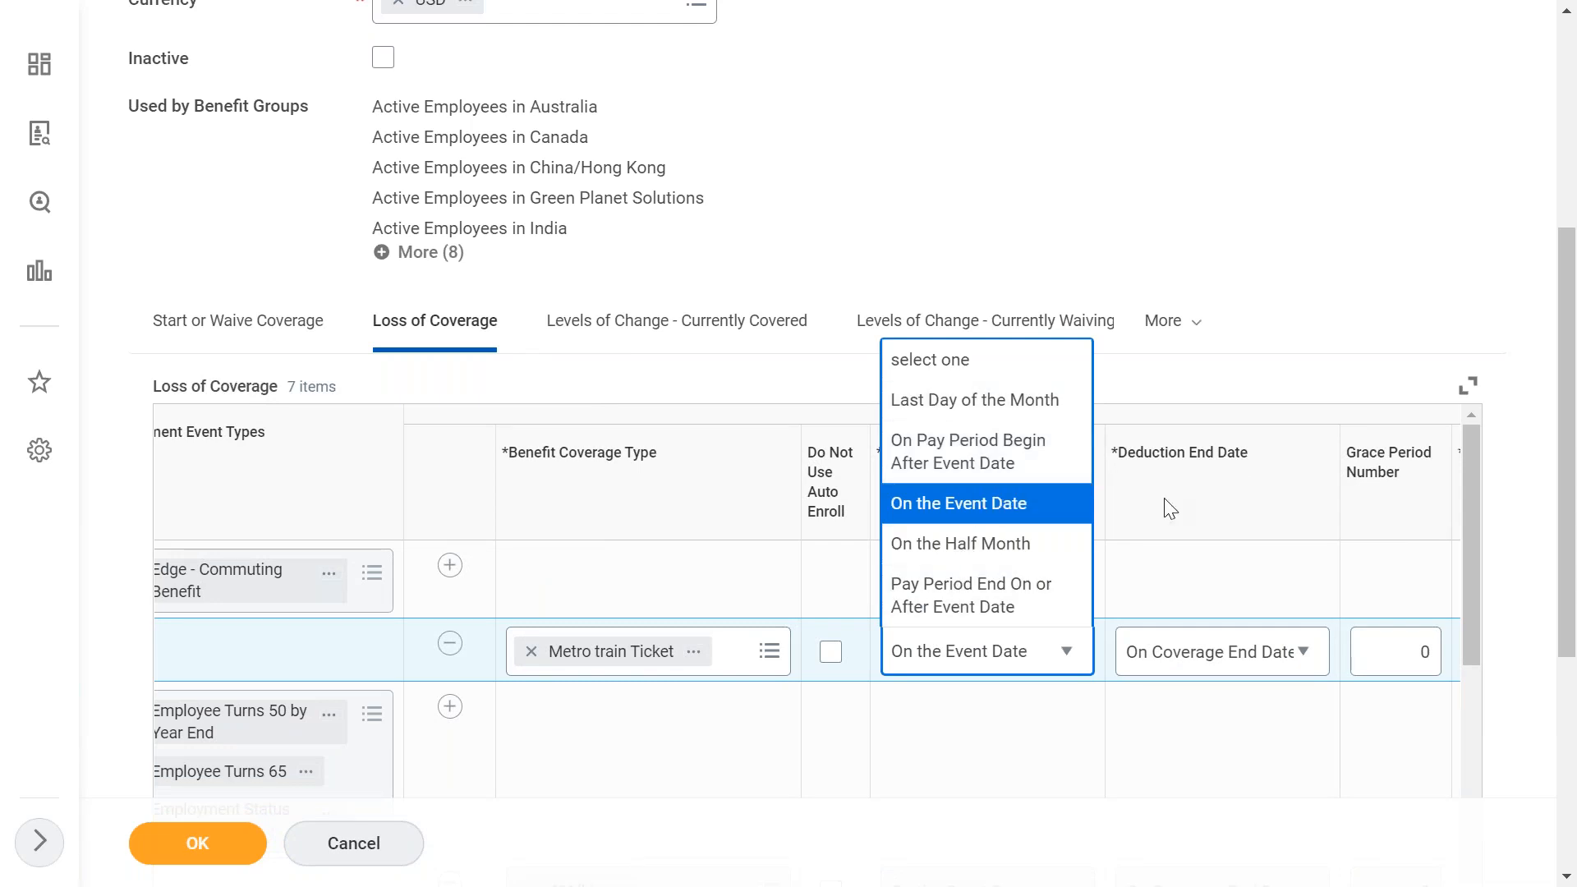
left_click(1240, 588)
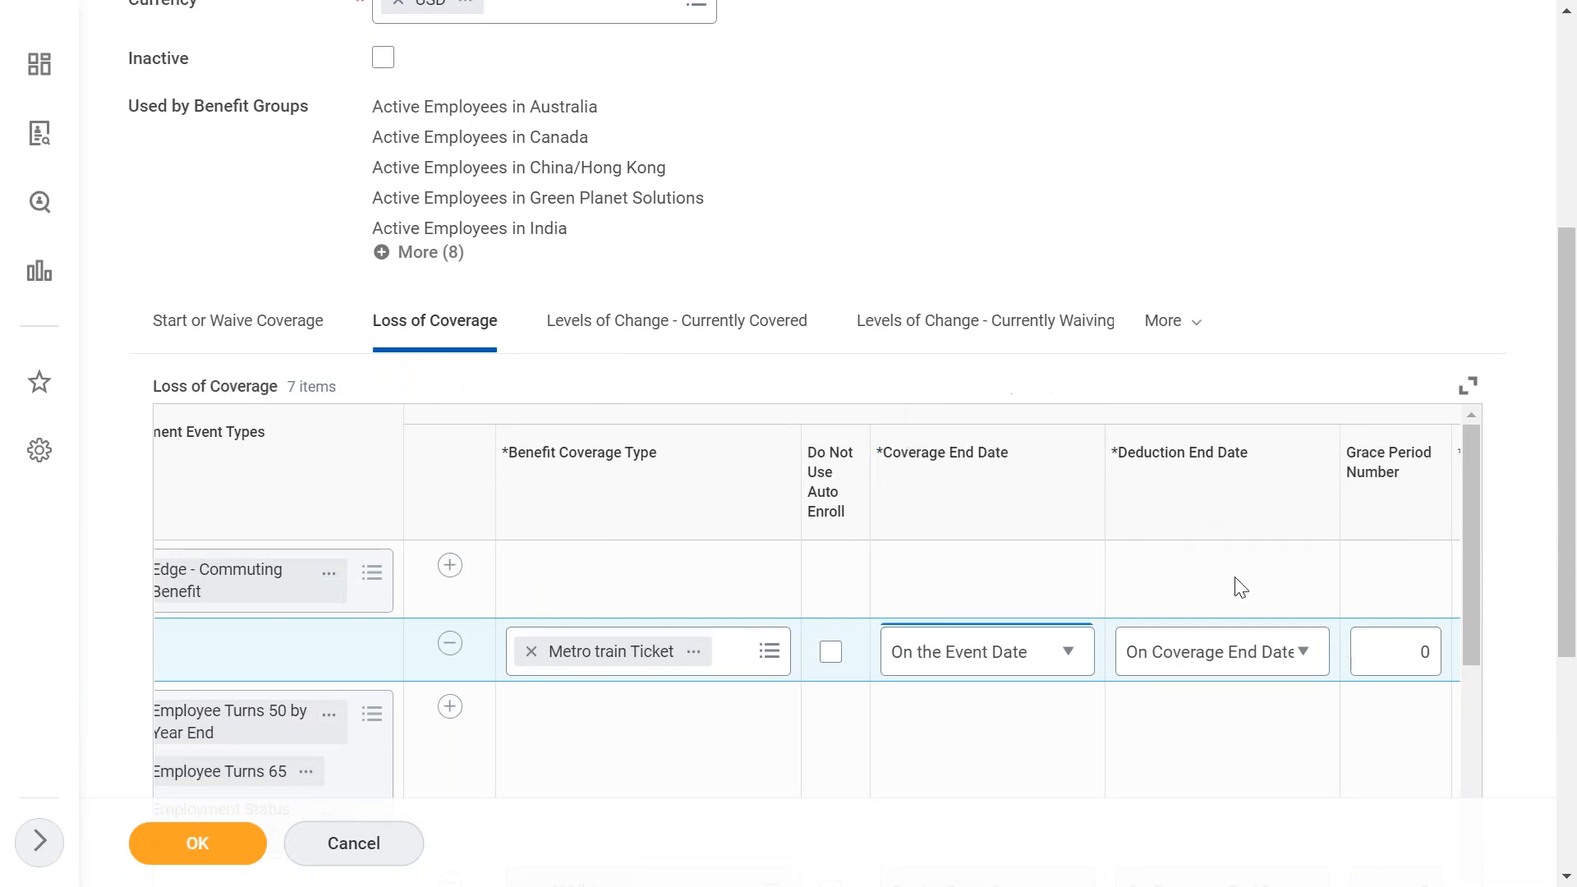
left_click(1204, 674)
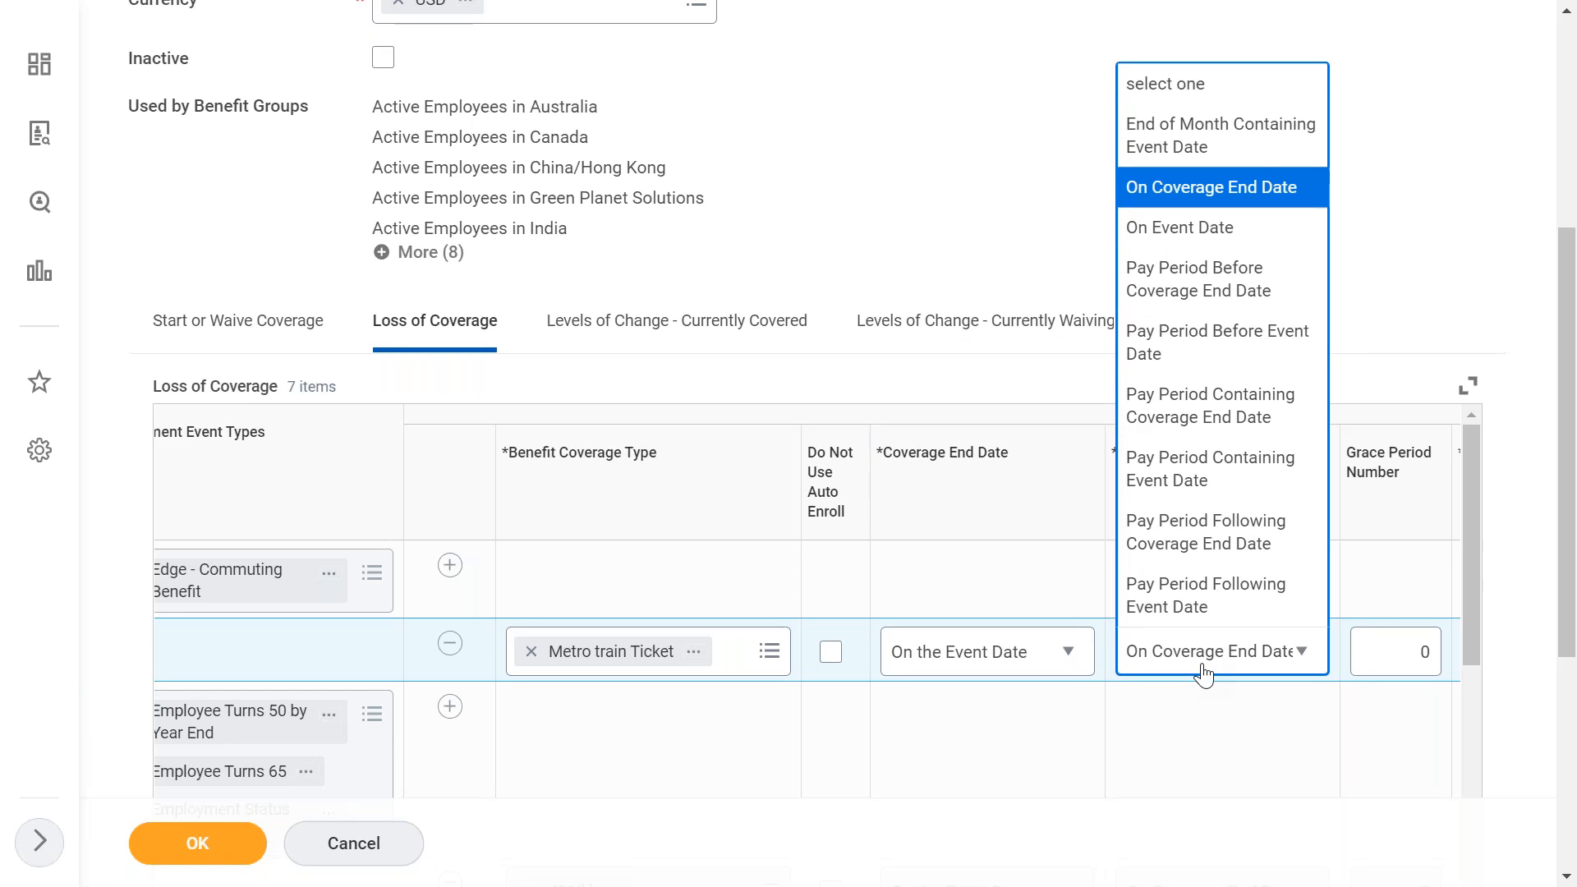
left_click(1105, 756)
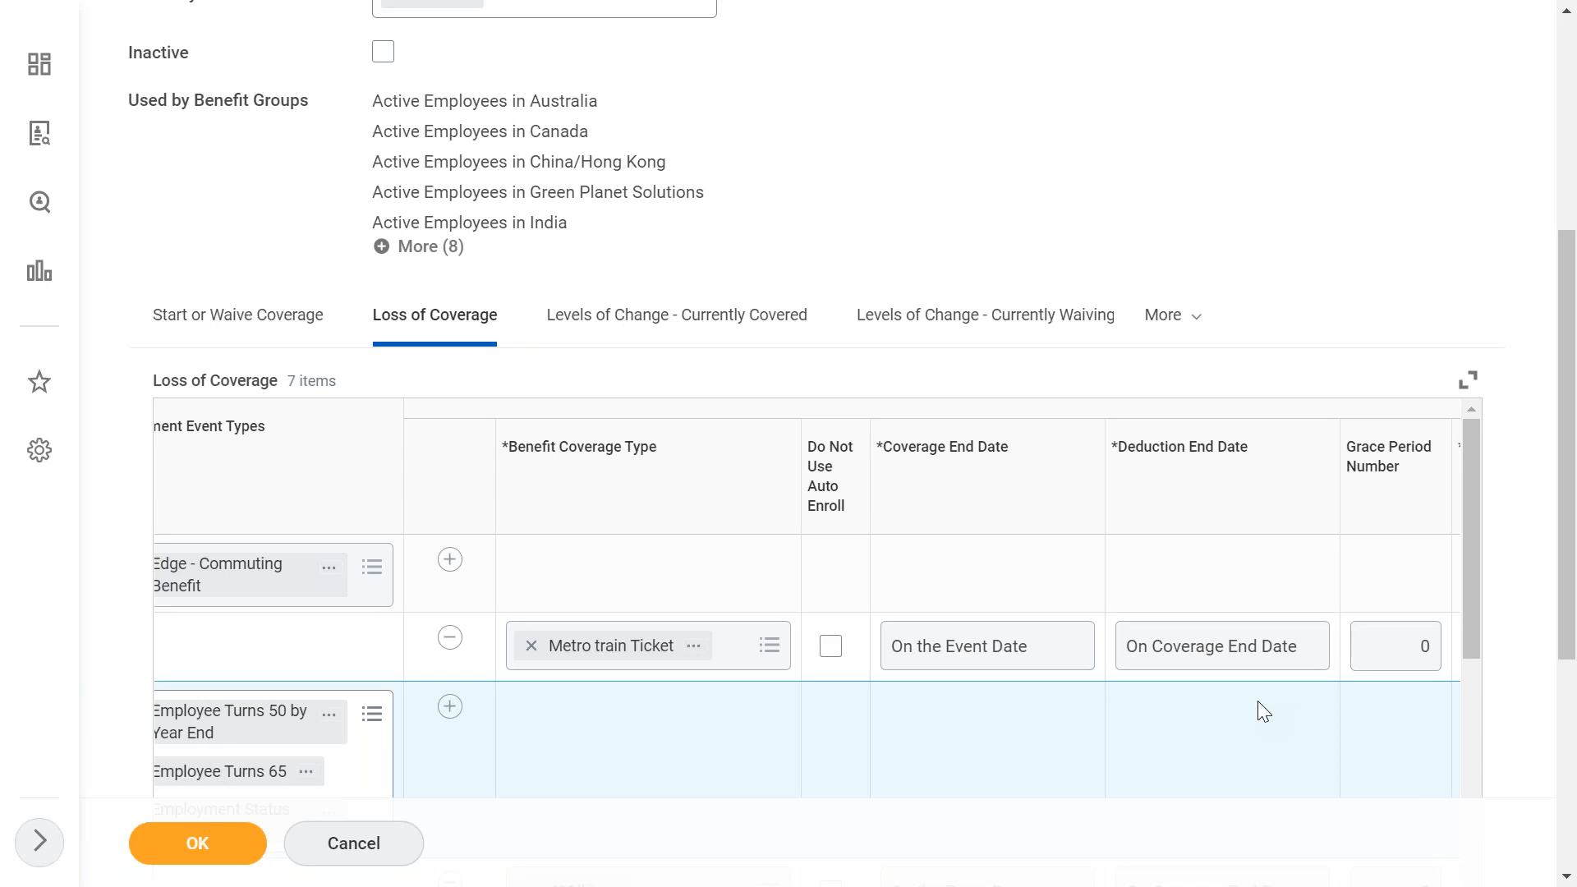
left_click(1409, 665)
key("BackSpace")
type("30")
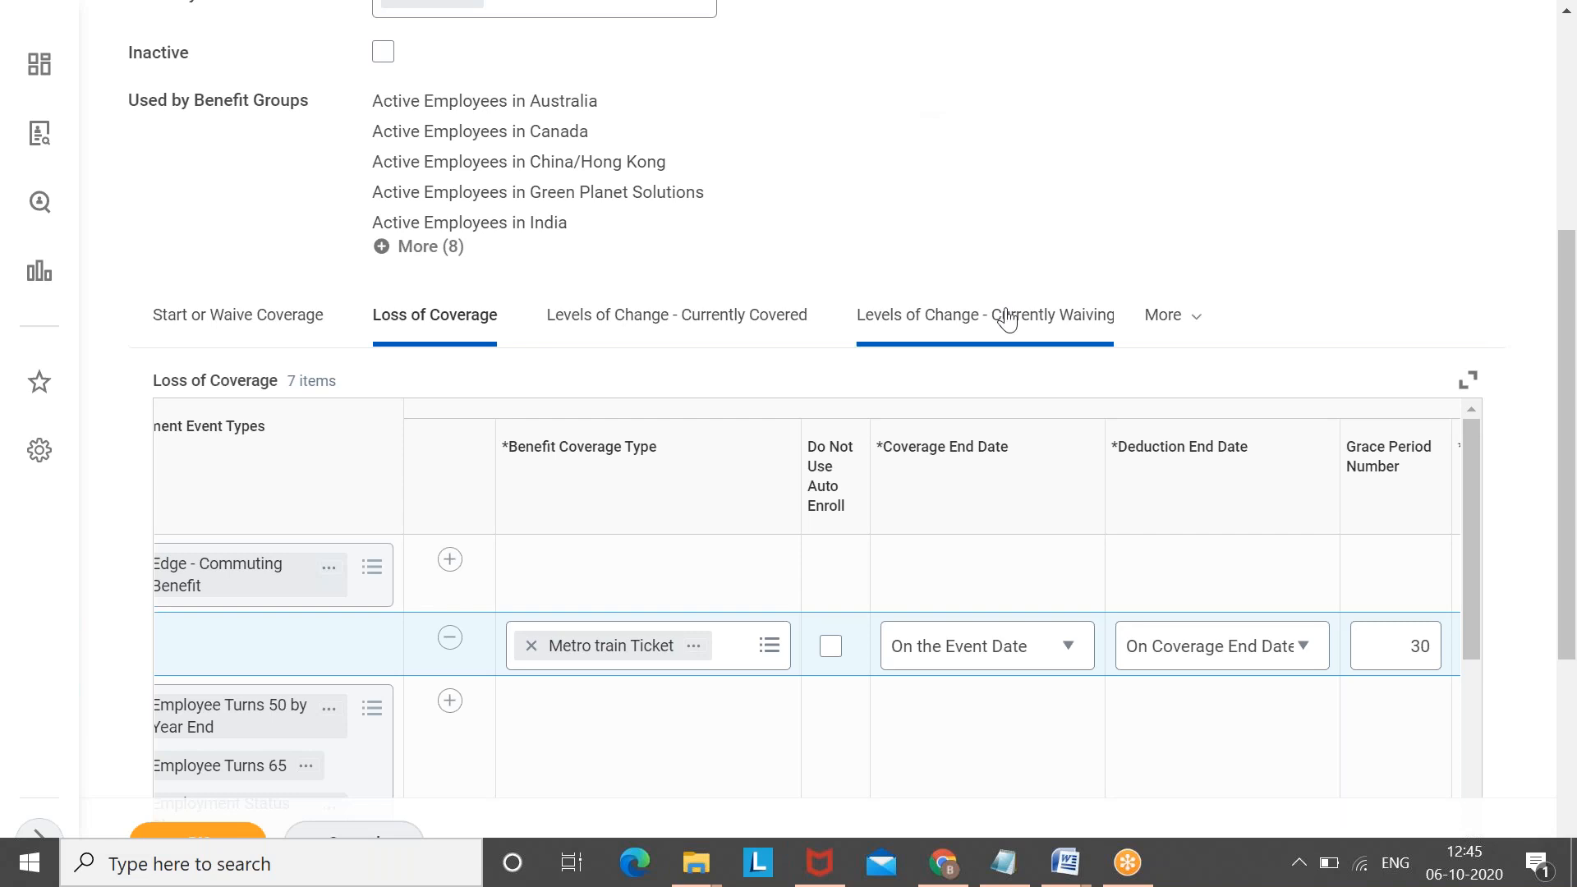
- Switch to the rule's Coverage Rules tab and look through its columns
left_click(1199, 328)
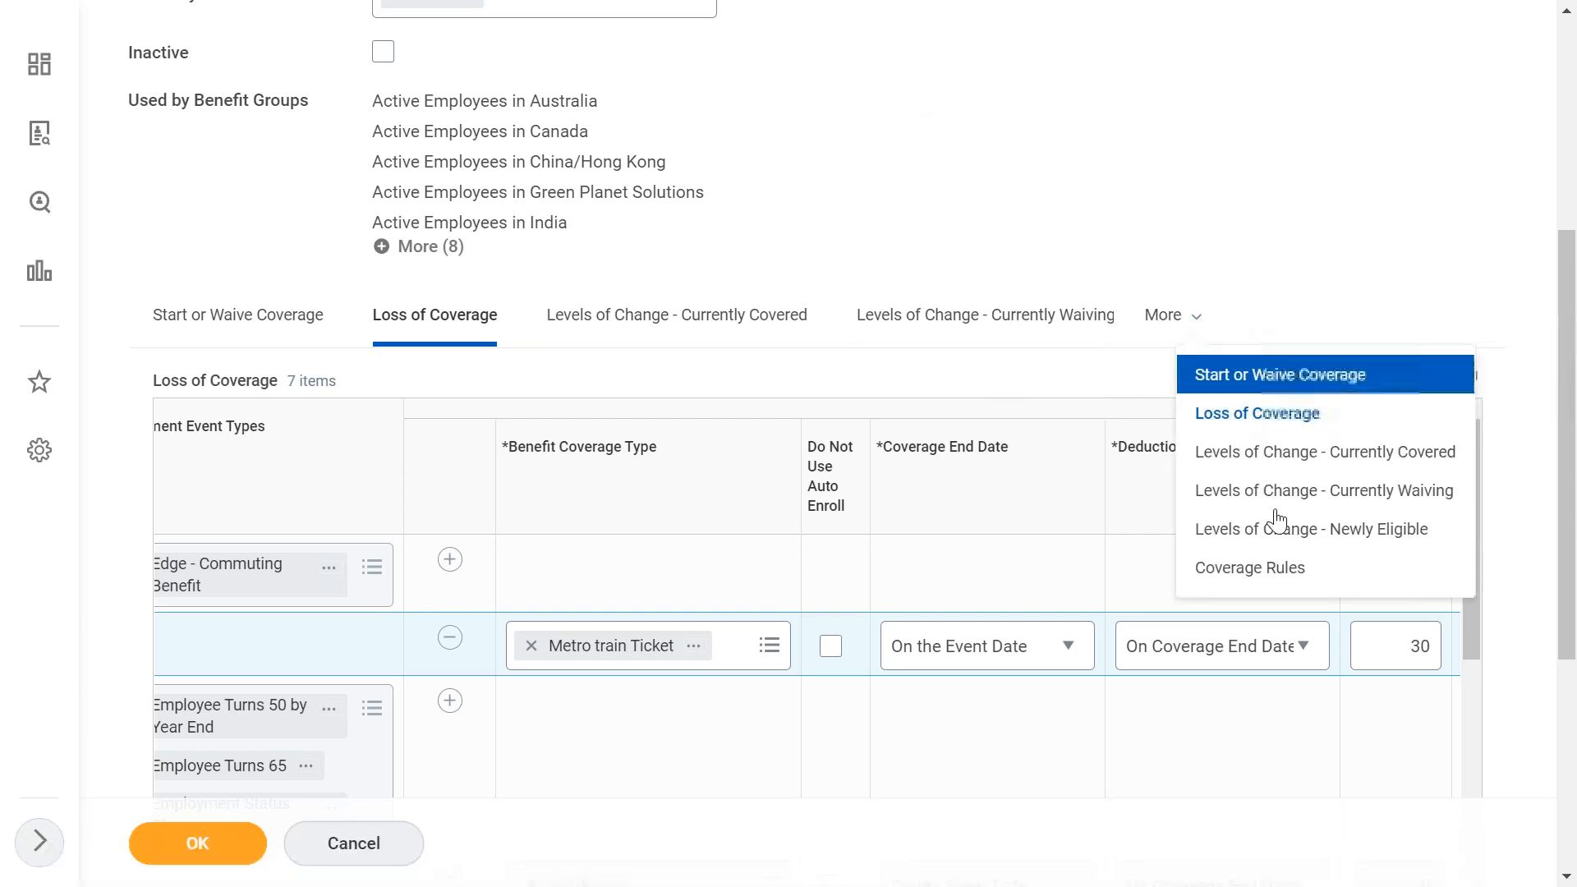
left_click(1249, 572)
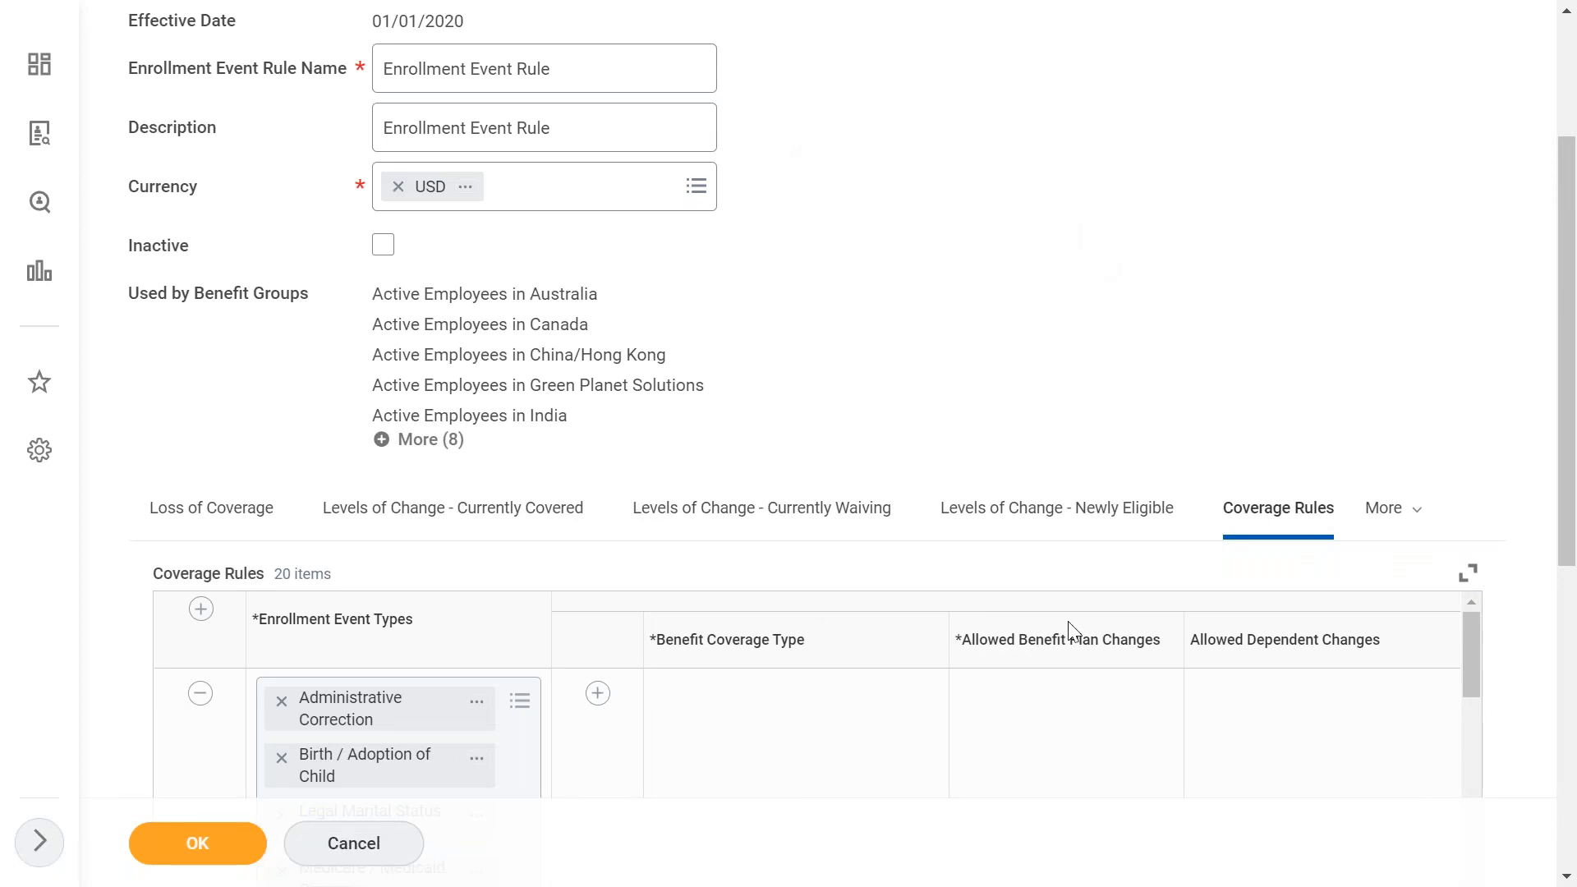
scroll(1029, 731, "right", 5)
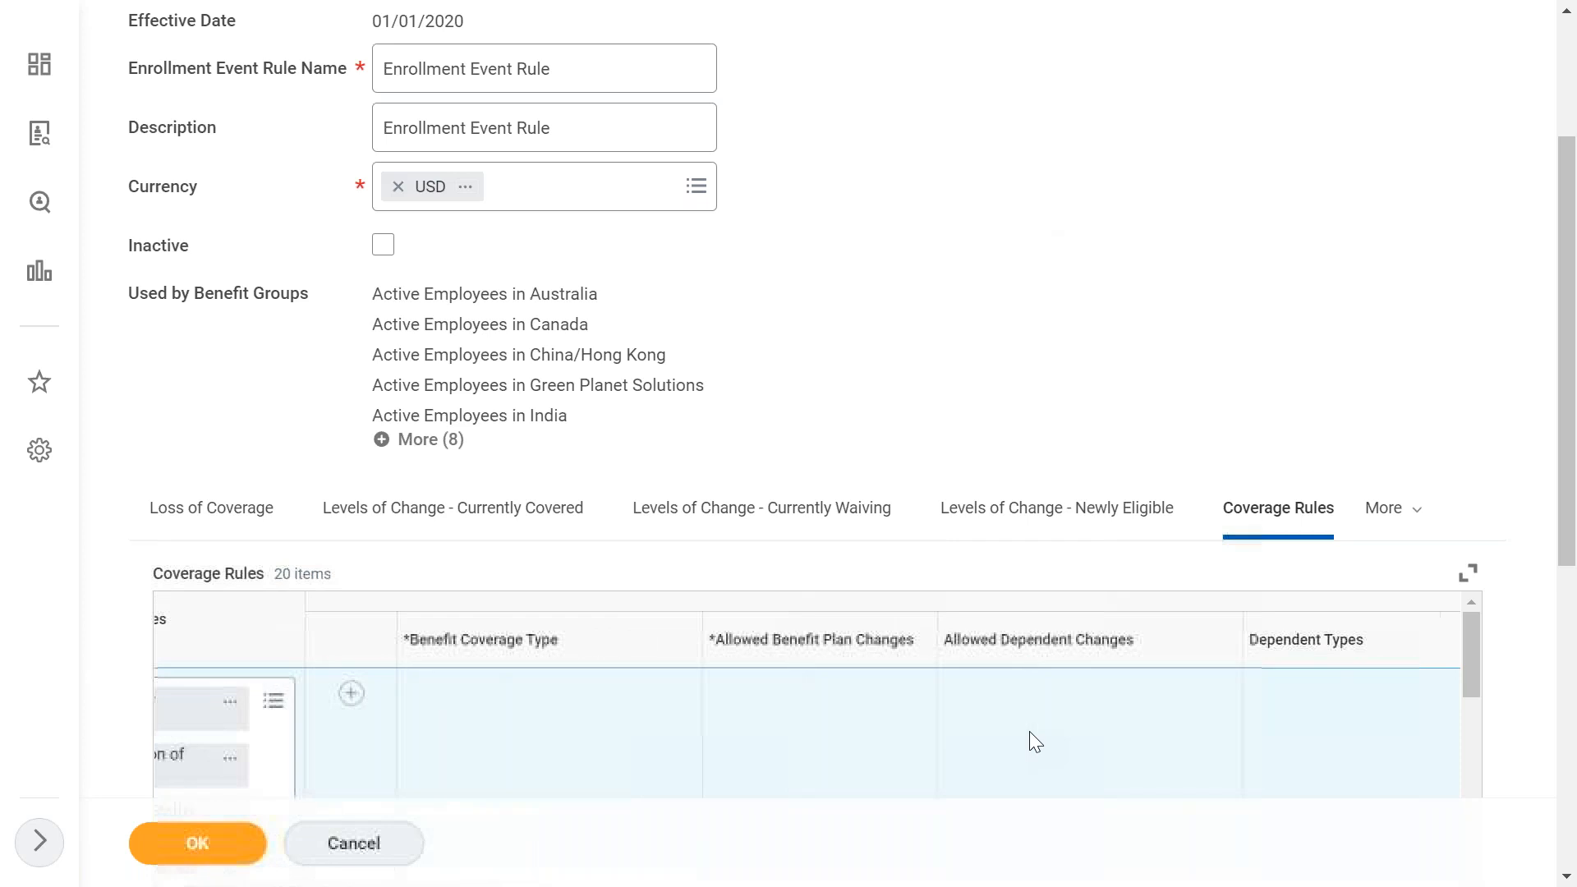
scroll(1028, 730, "right", 5)
scroll(1028, 731, "right", 3)
scroll(1029, 731, "right", 2)
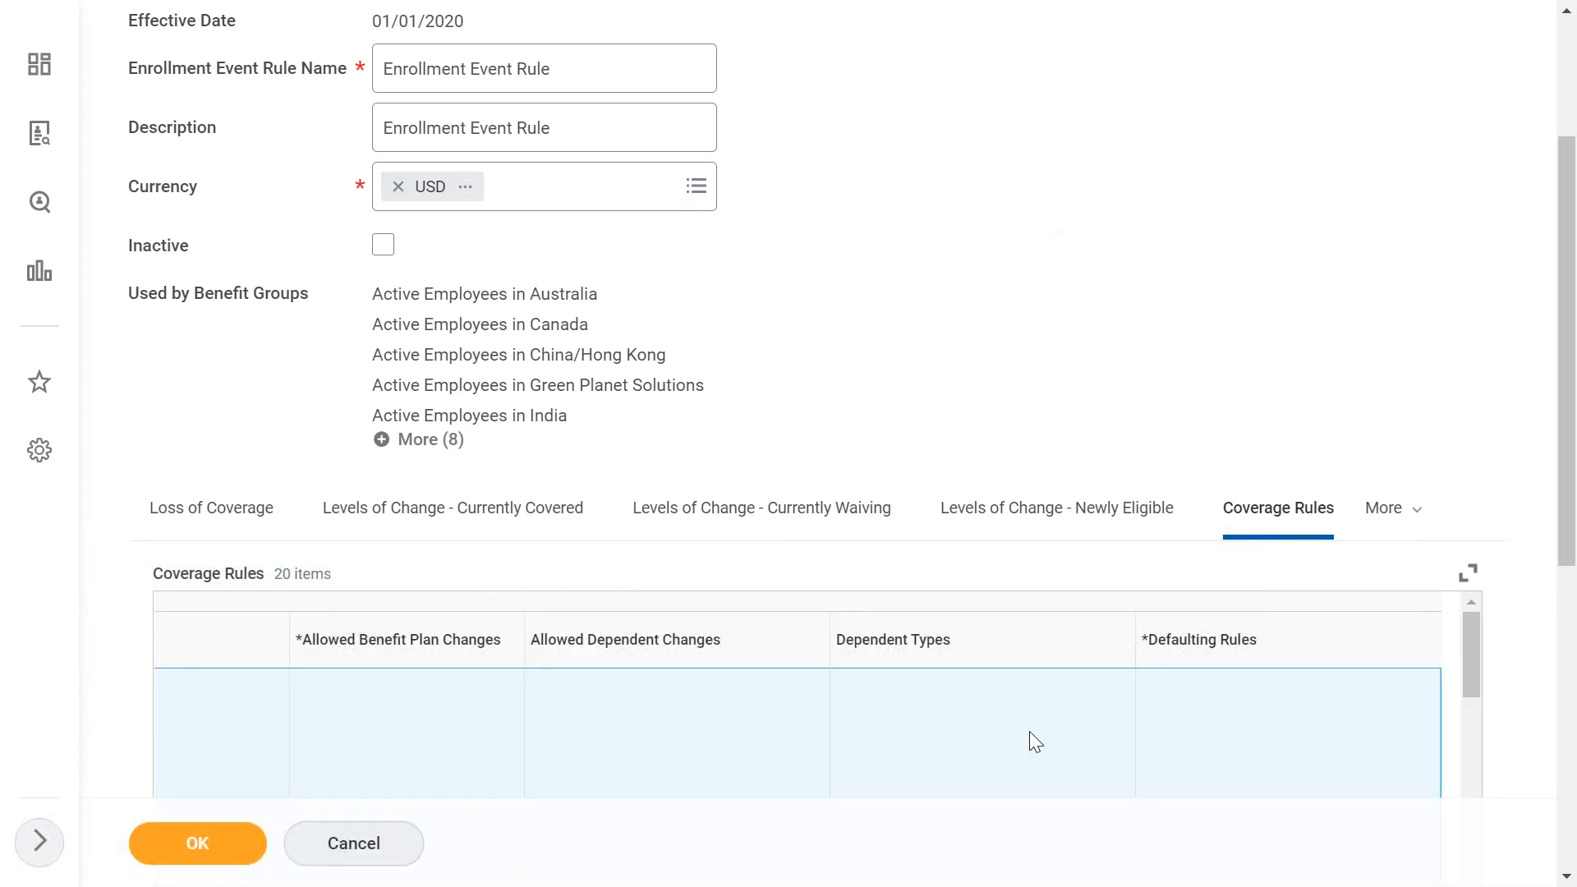
mouse_move(1568, 383)
left_mouse_down()
mouse_move(1570, 454)
mouse_move(1569, 408)
left_mouse_up()
scroll(1010, 678, "left", 10)
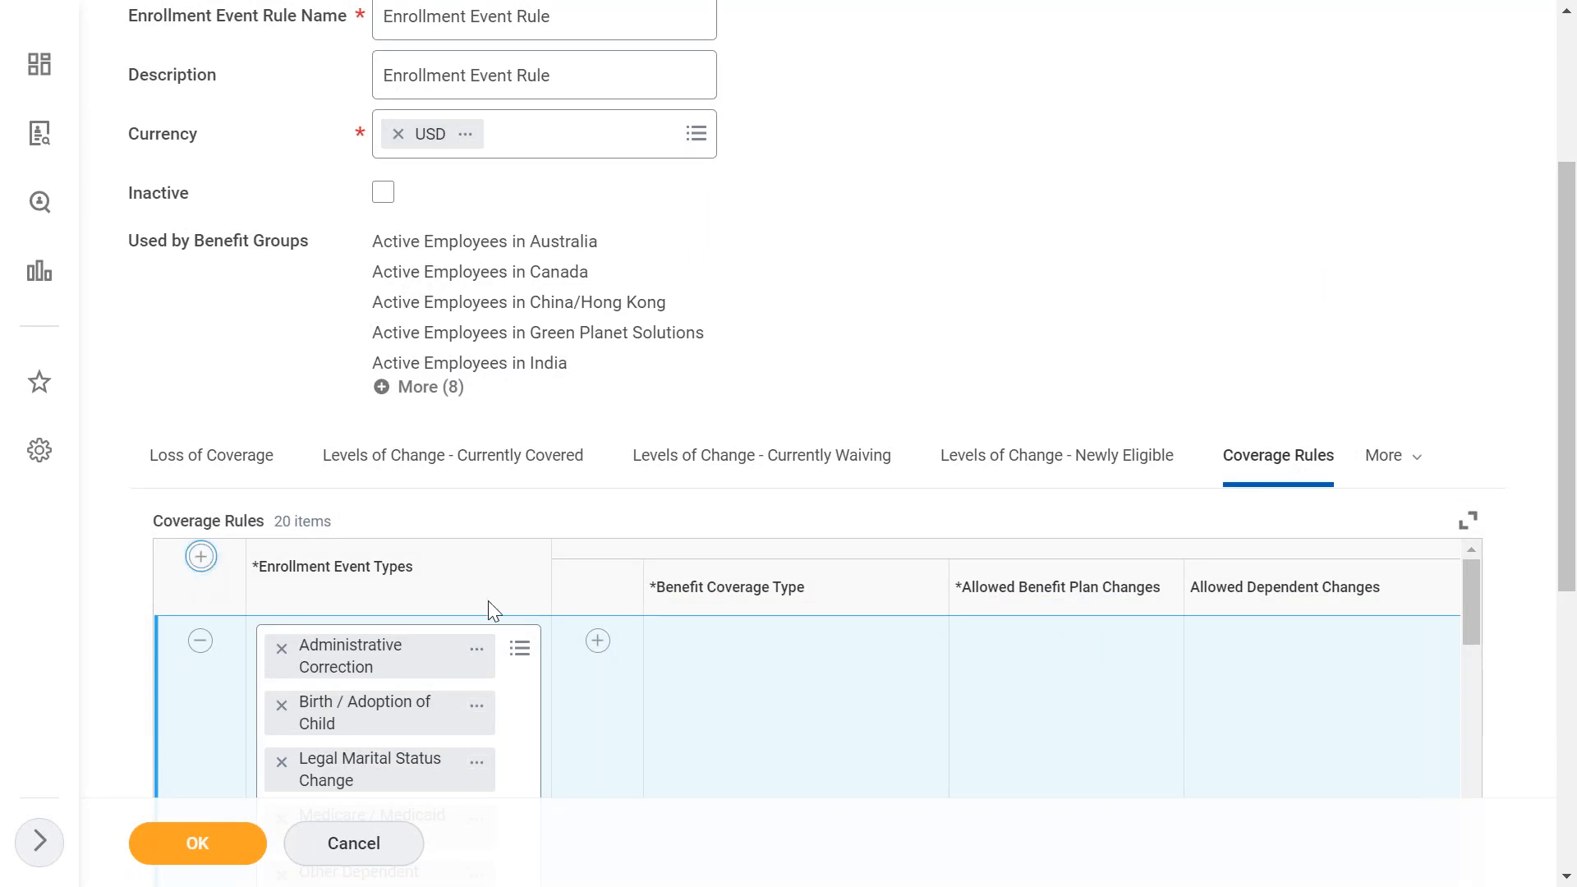
- Add a Coverage Rules row for the Edge - Commuting Benefit event type
left_click(362, 648)
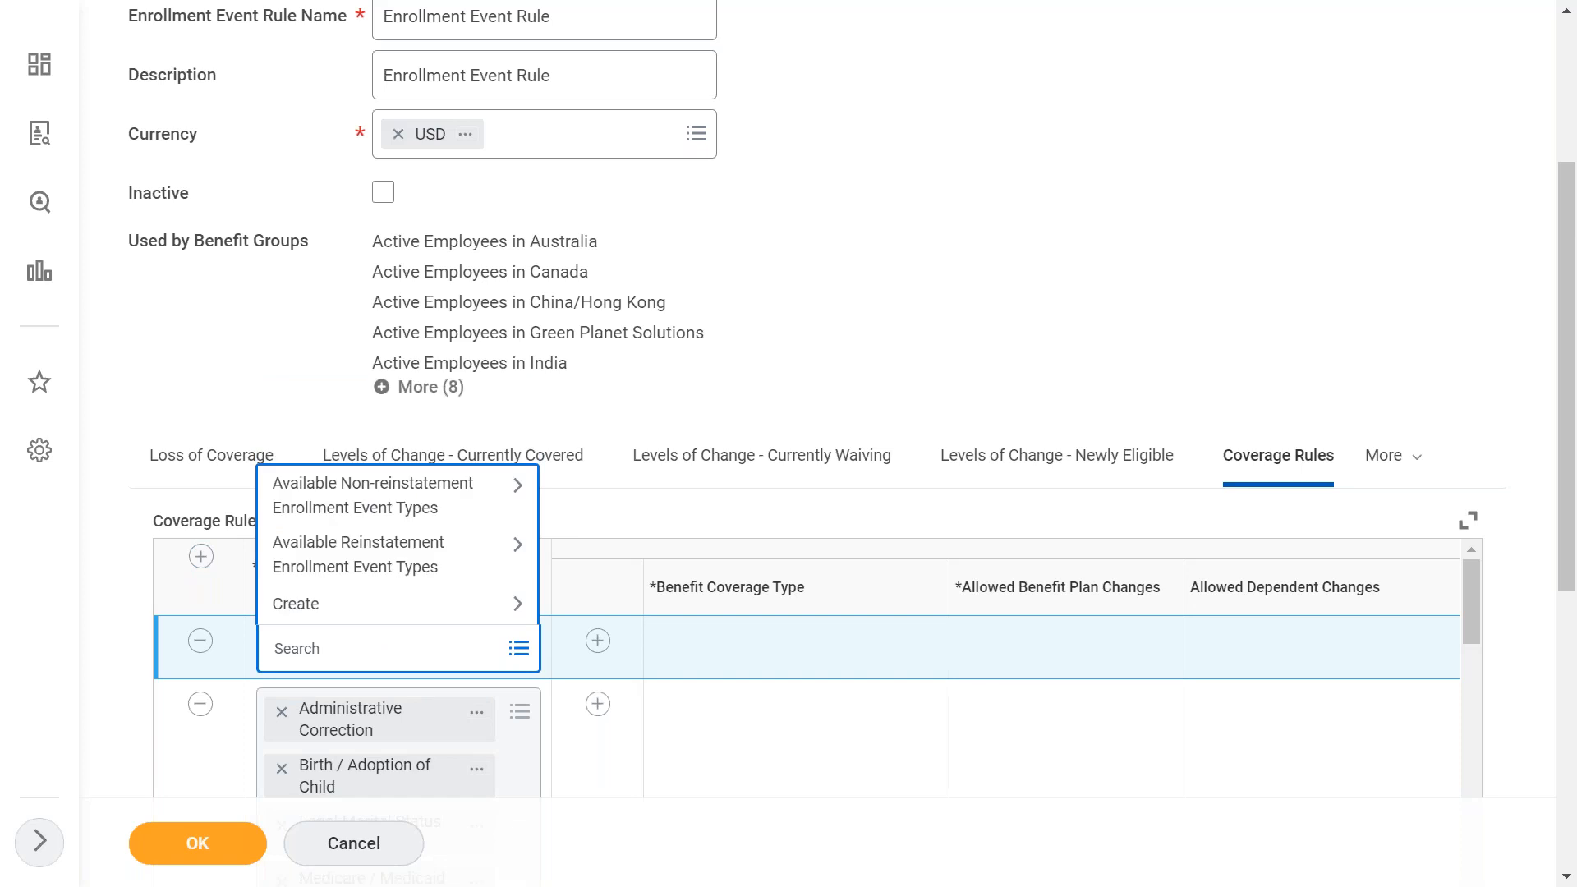
type("edge")
key("Return")
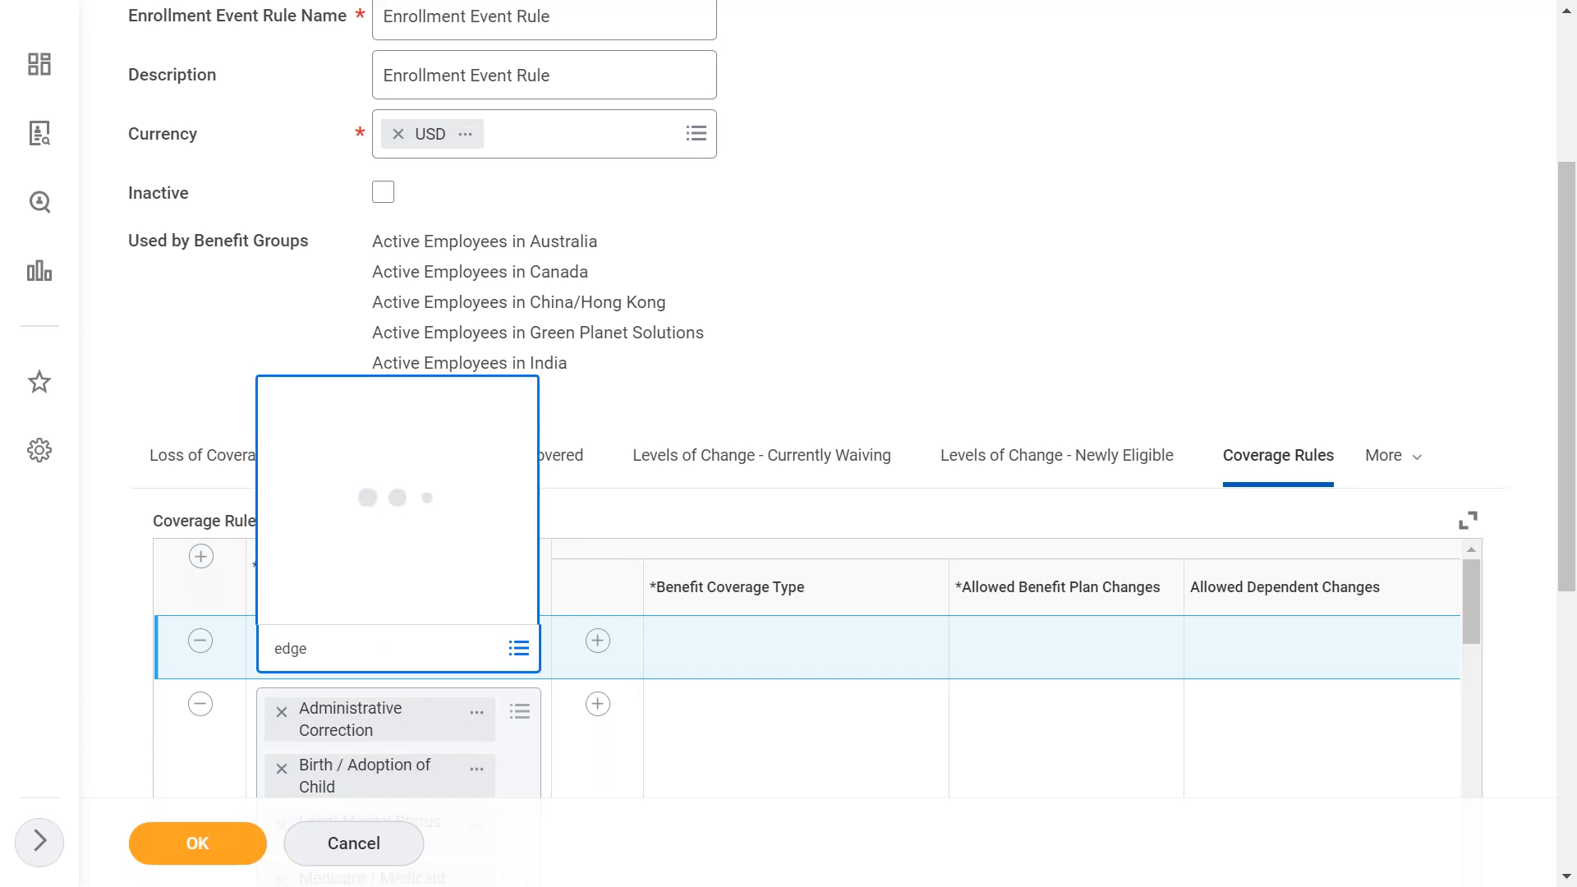
- Add a Metro train Ticket coverage line under Edge - Commuting Benefit allowing Can select any Plan changes
left_click(598, 641)
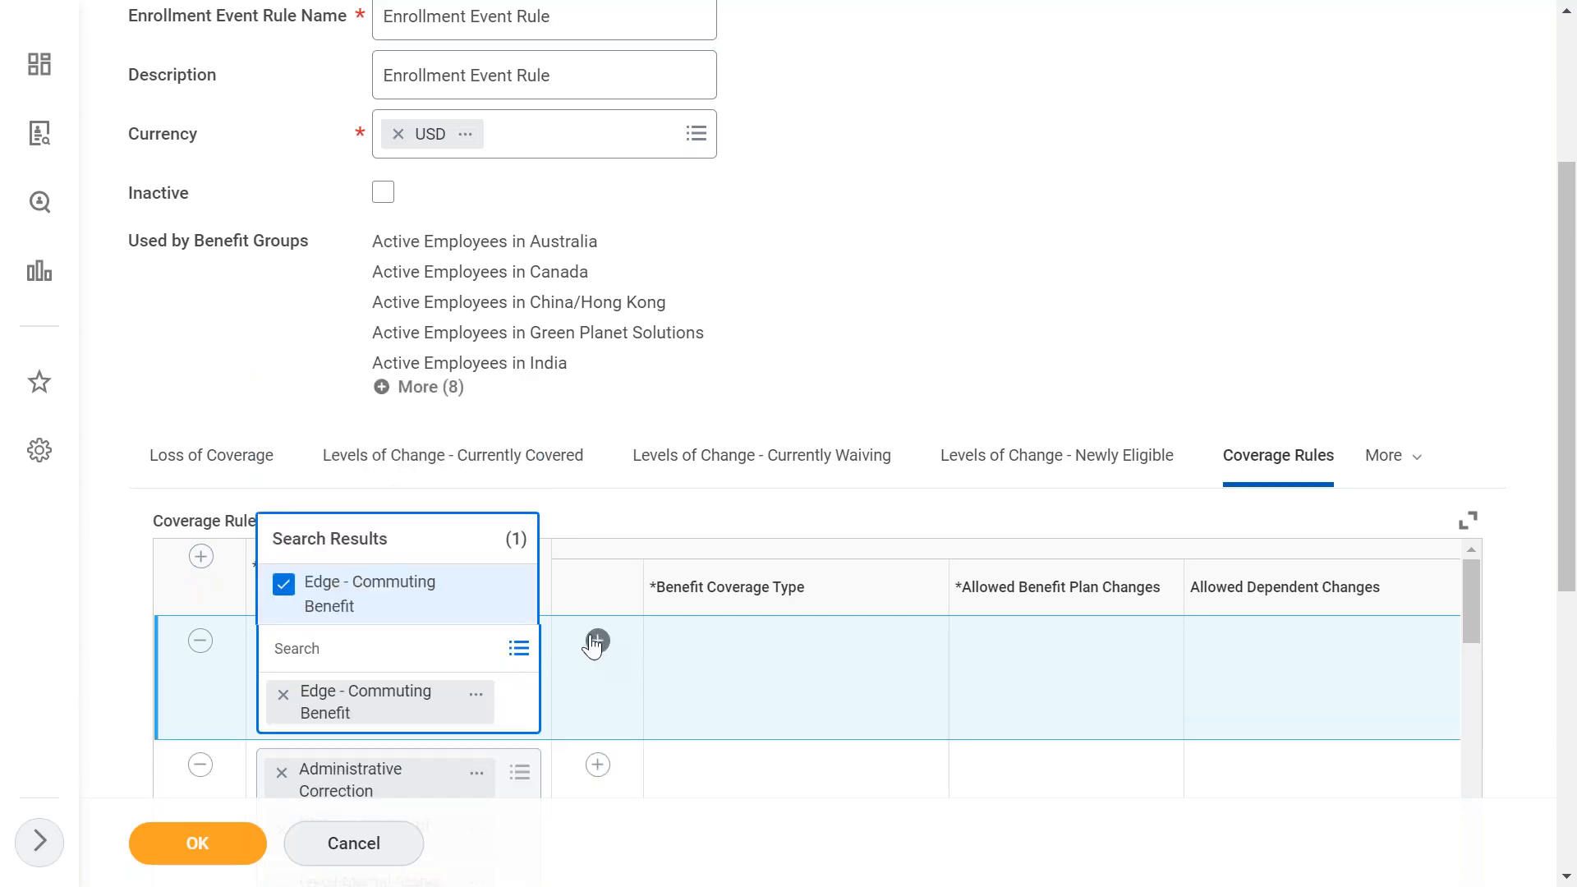
left_click(690, 726)
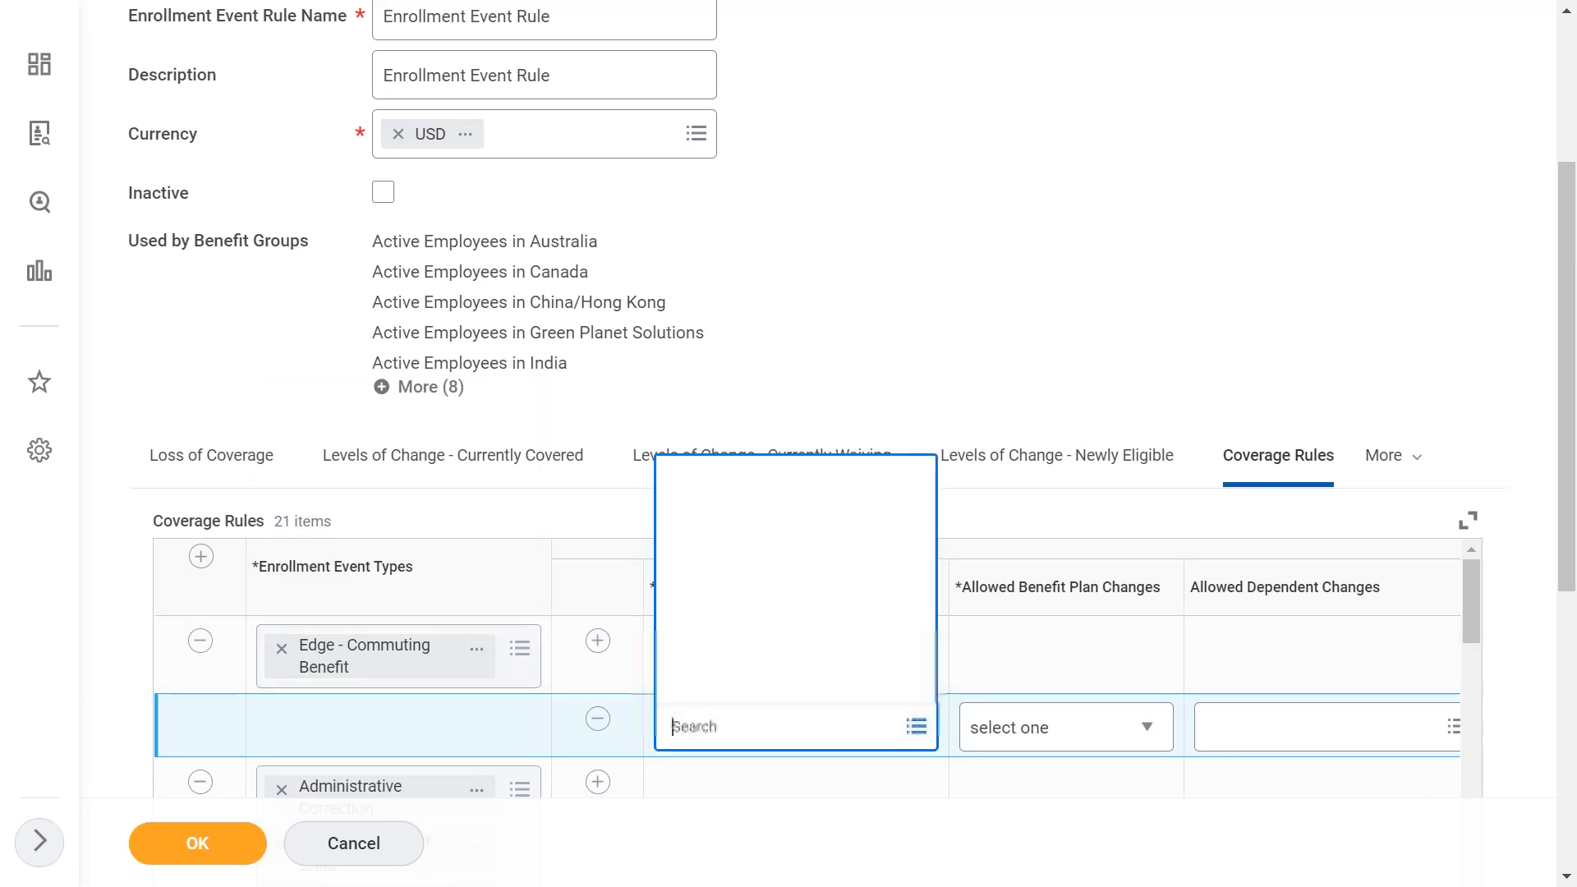
type("metro")
left_click(982, 327)
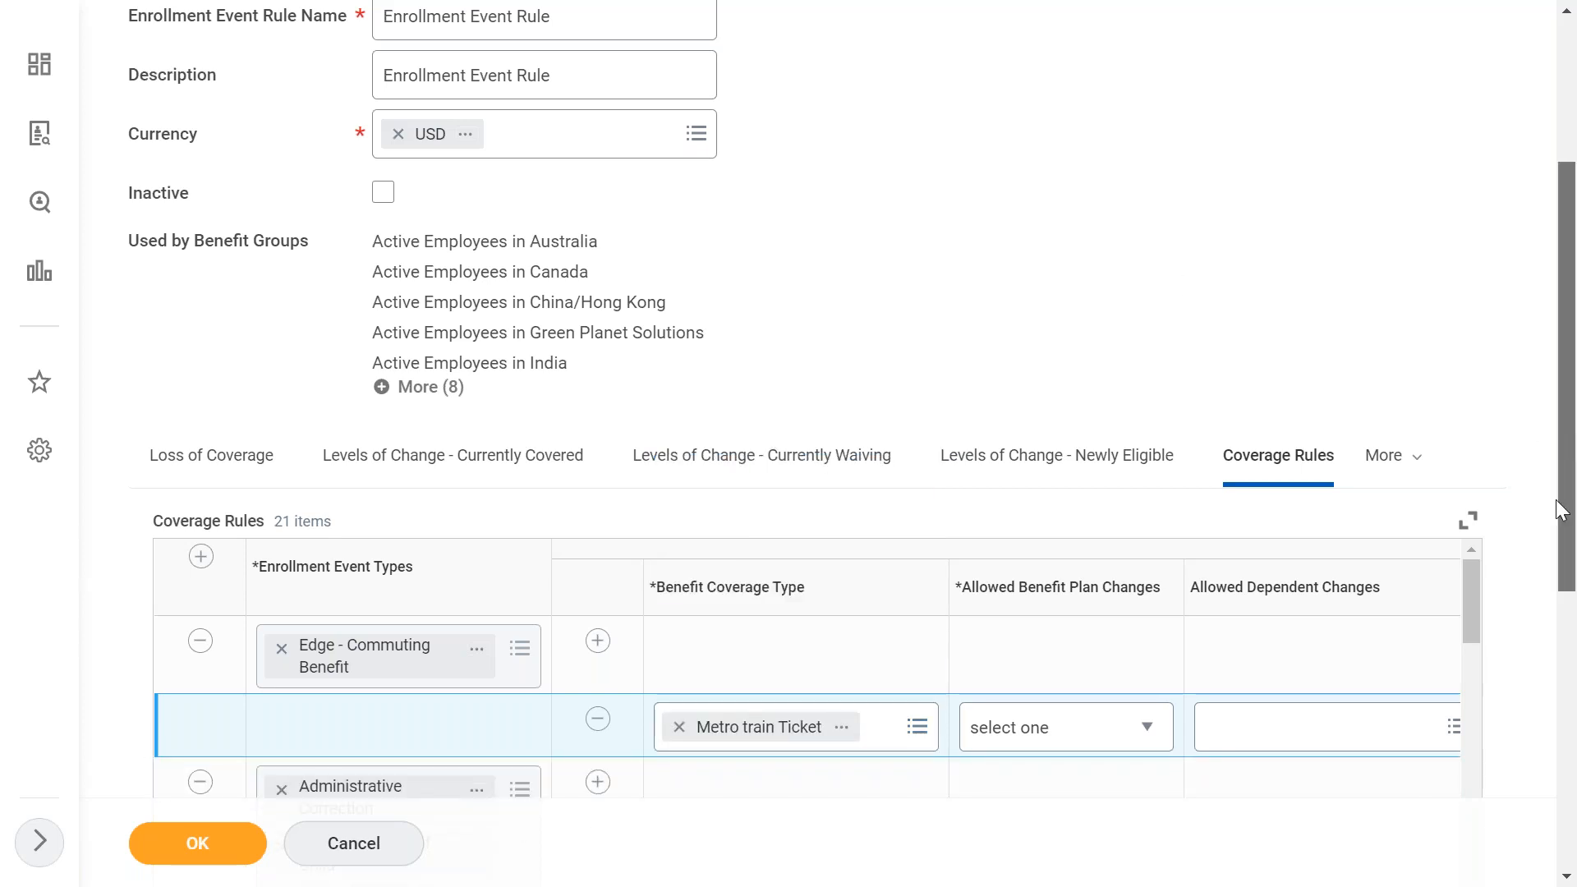
scroll(1564, 441, "down", 2)
left_click(1134, 586)
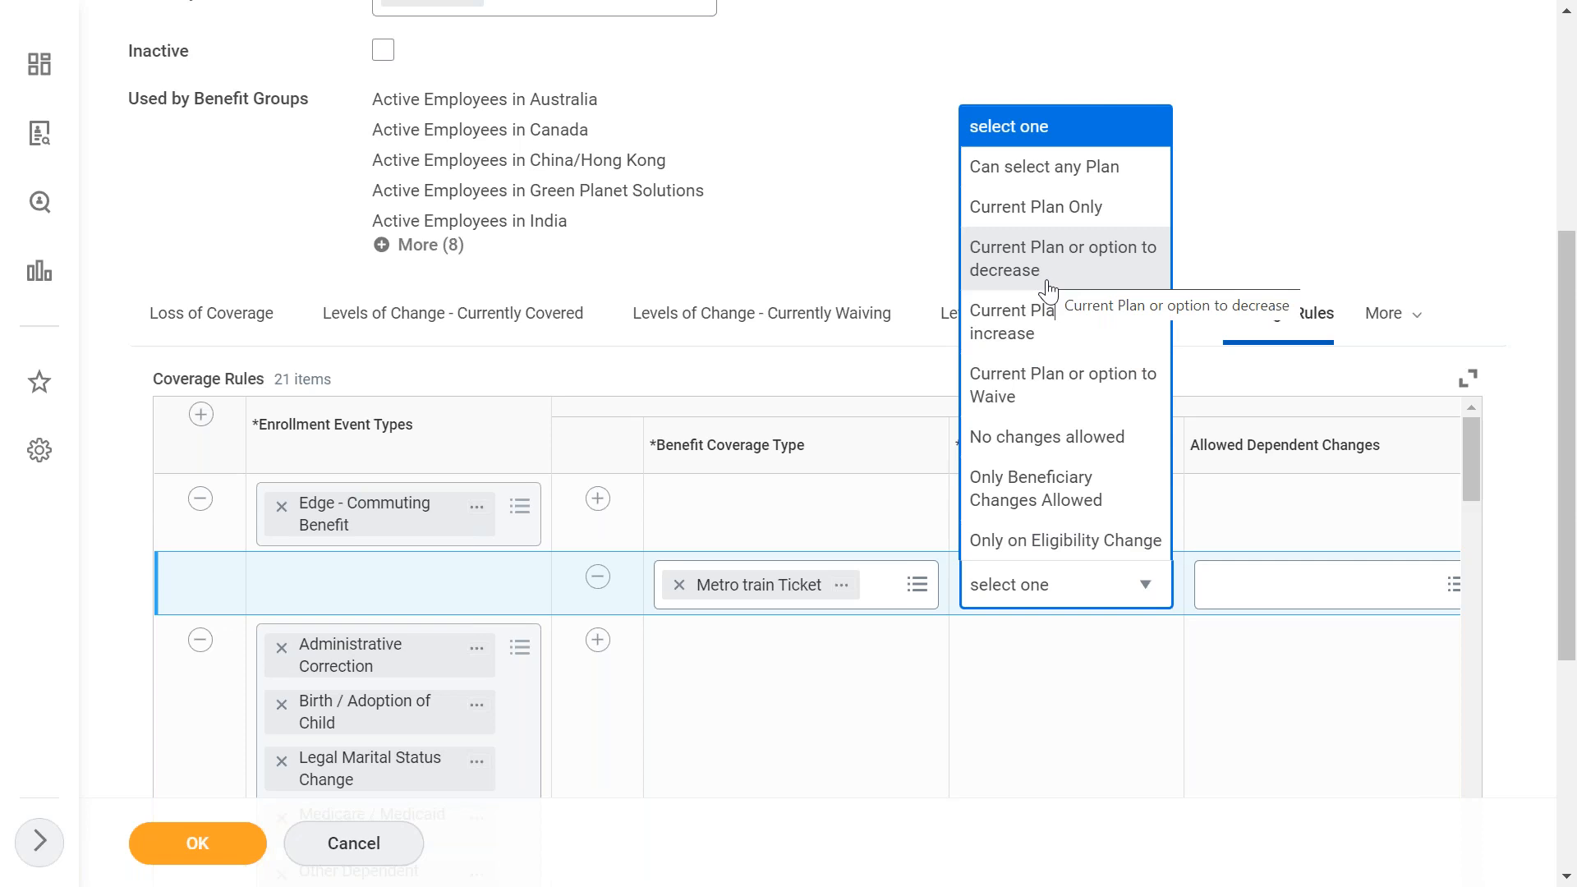
left_click(1060, 184)
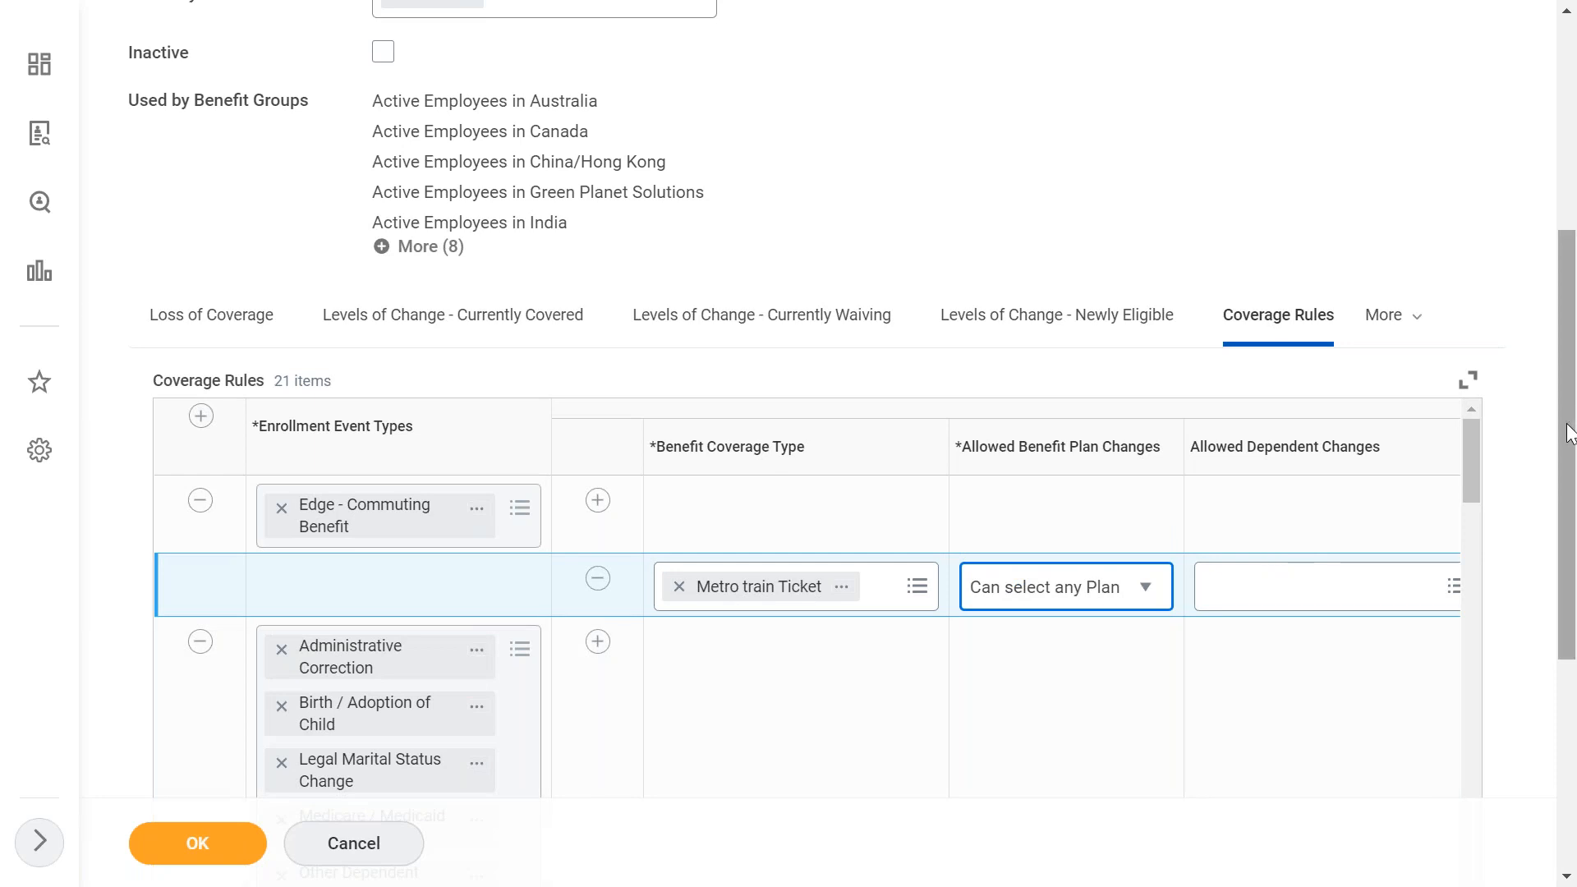
- Set the Metro train Ticket line's defaulting rule to Default to Current Elections or Waive
scroll(1038, 503, "down", 2)
left_click(1038, 503)
scroll(1038, 504, "right", 3)
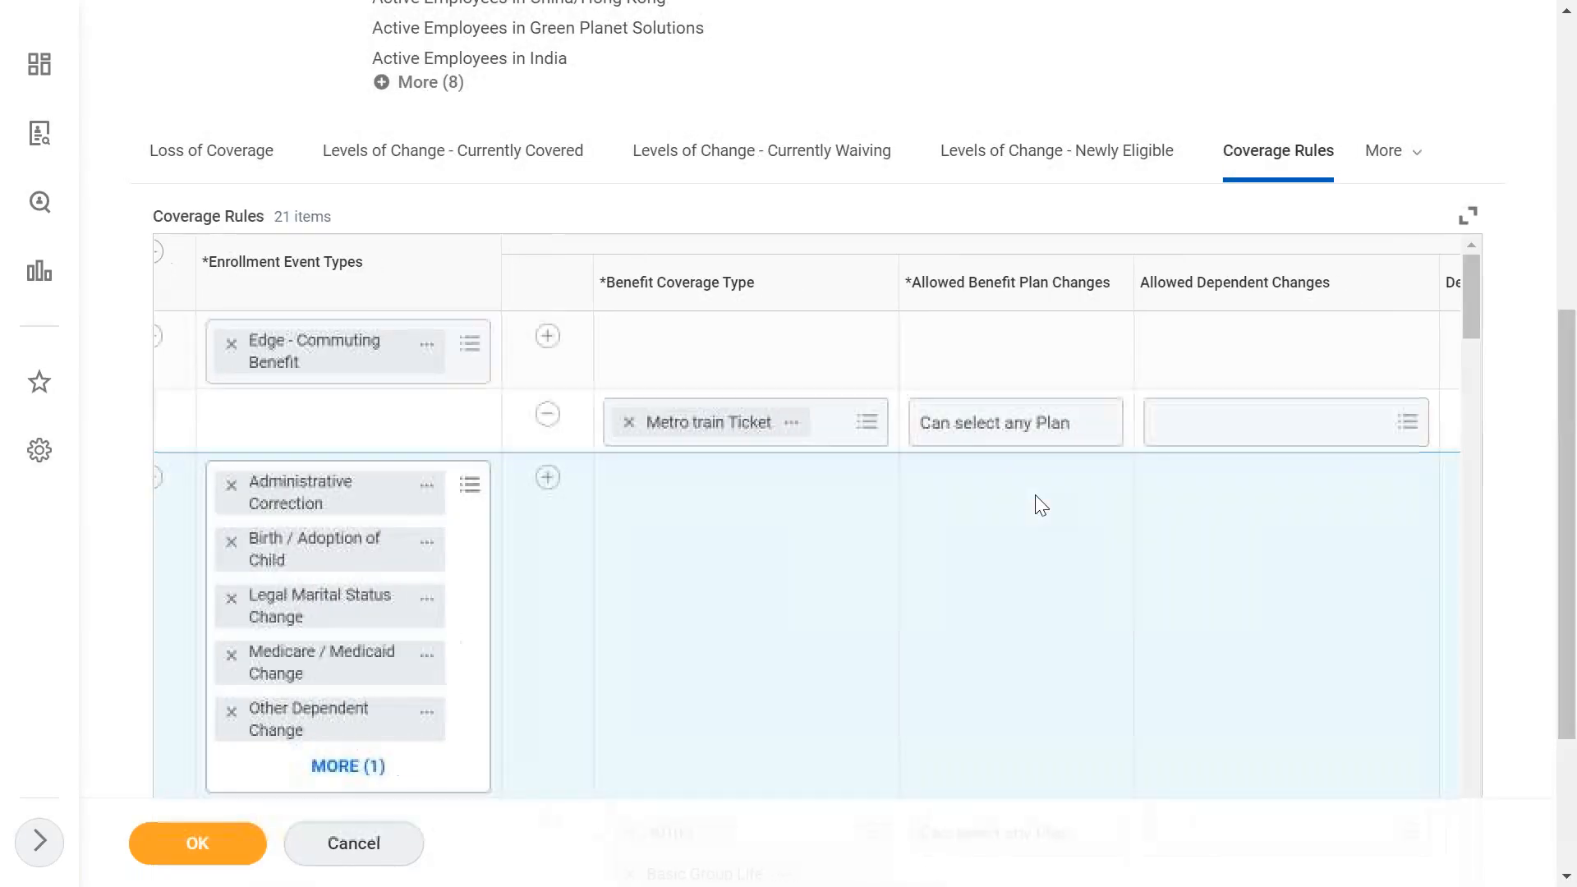
scroll(1042, 505, "right", 2)
scroll(1036, 496, "right", 5)
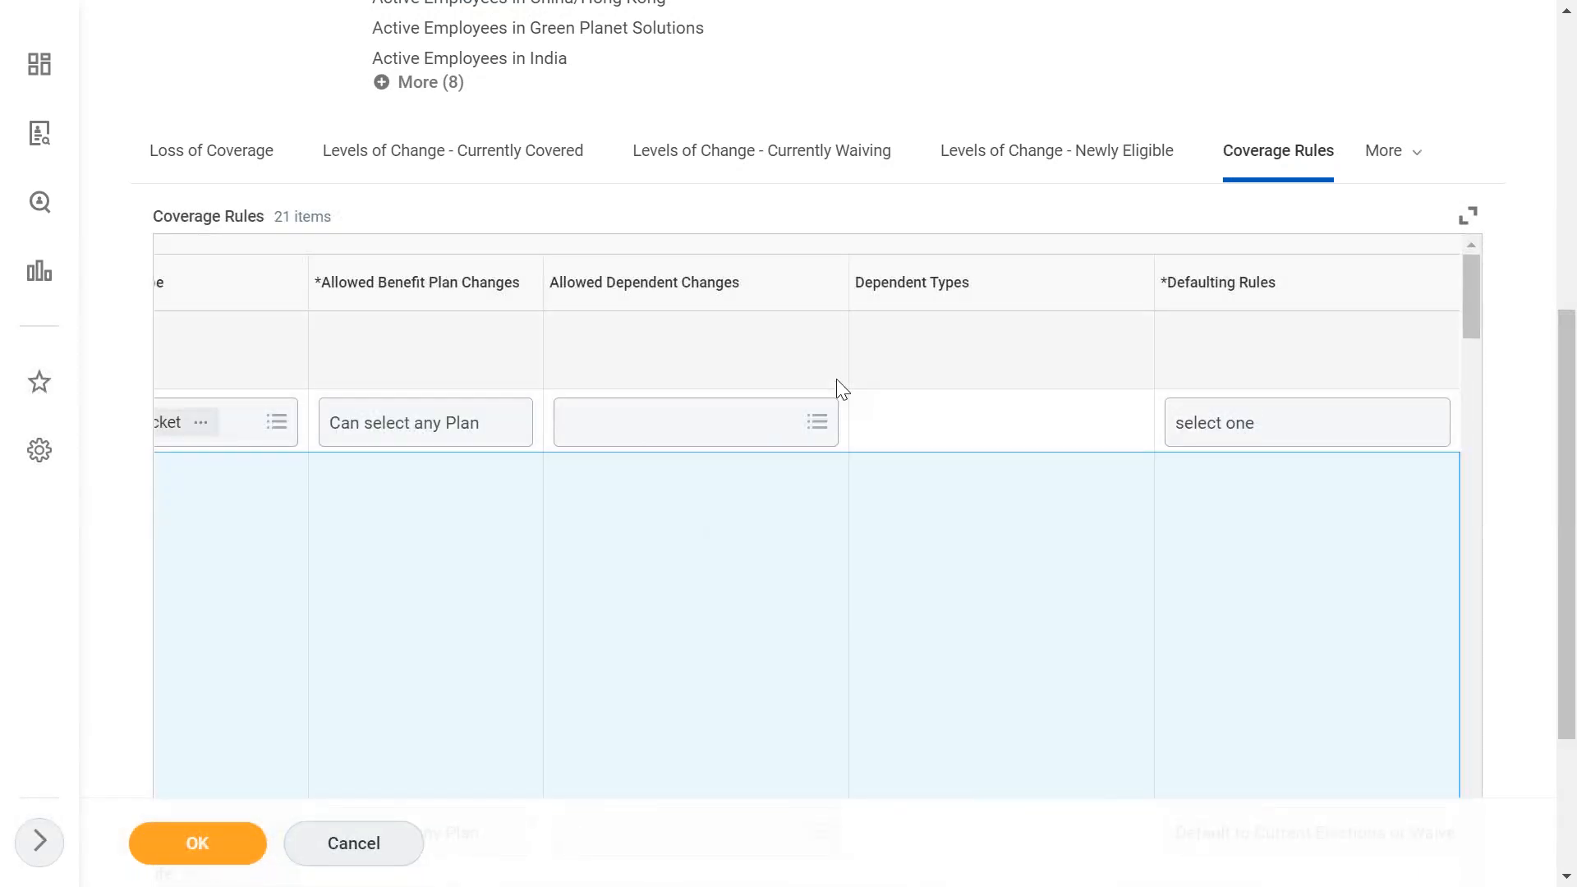
scroll(946, 510, "right", 2)
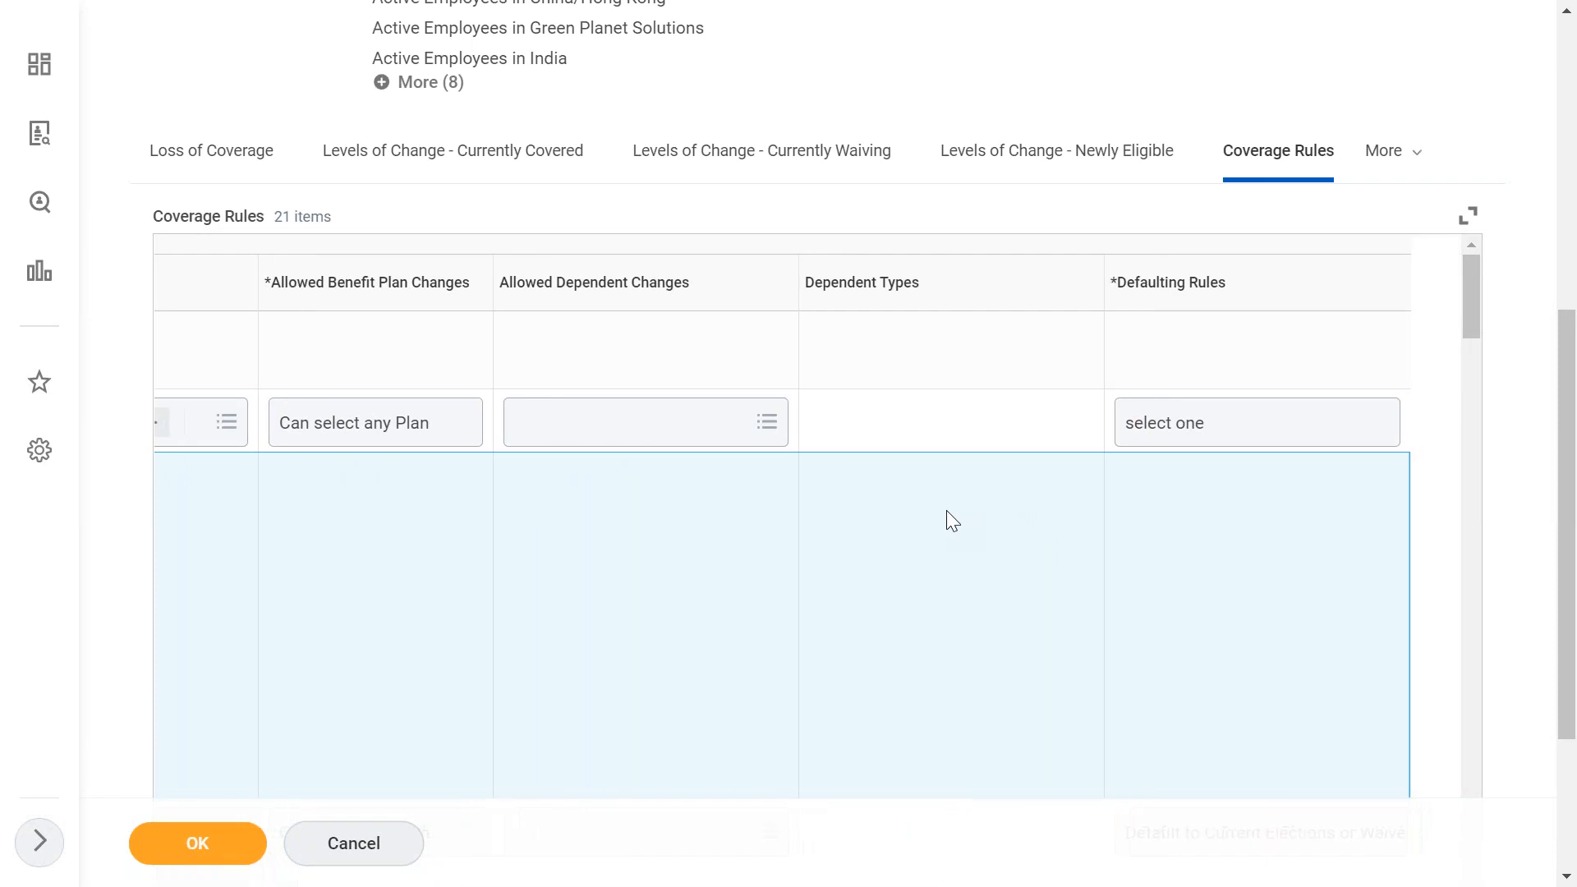
left_click(1131, 441)
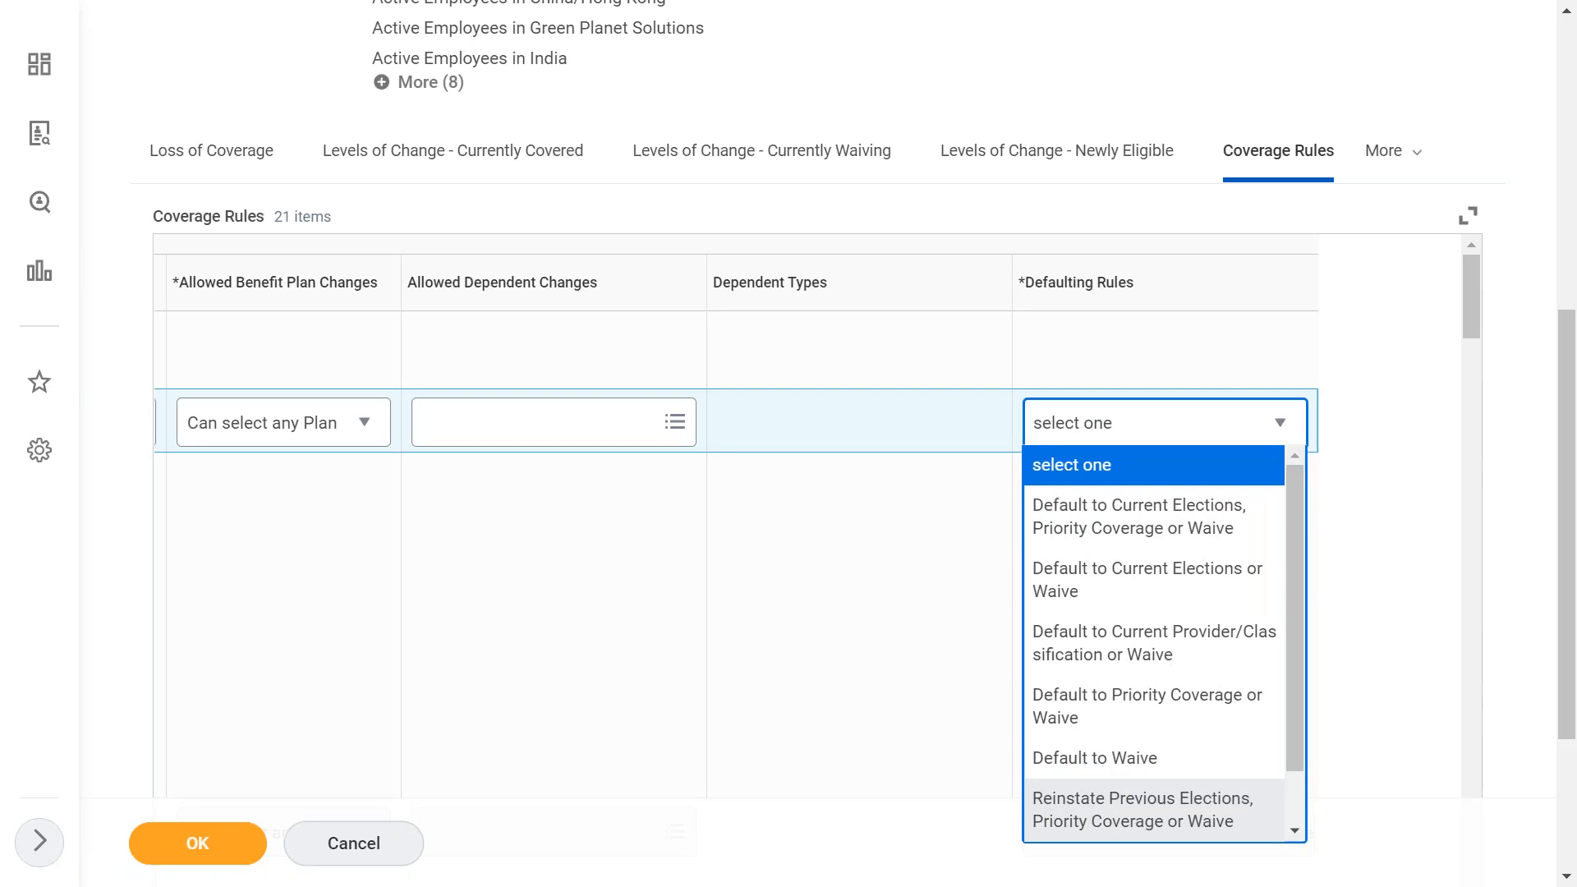
left_click(1101, 615)
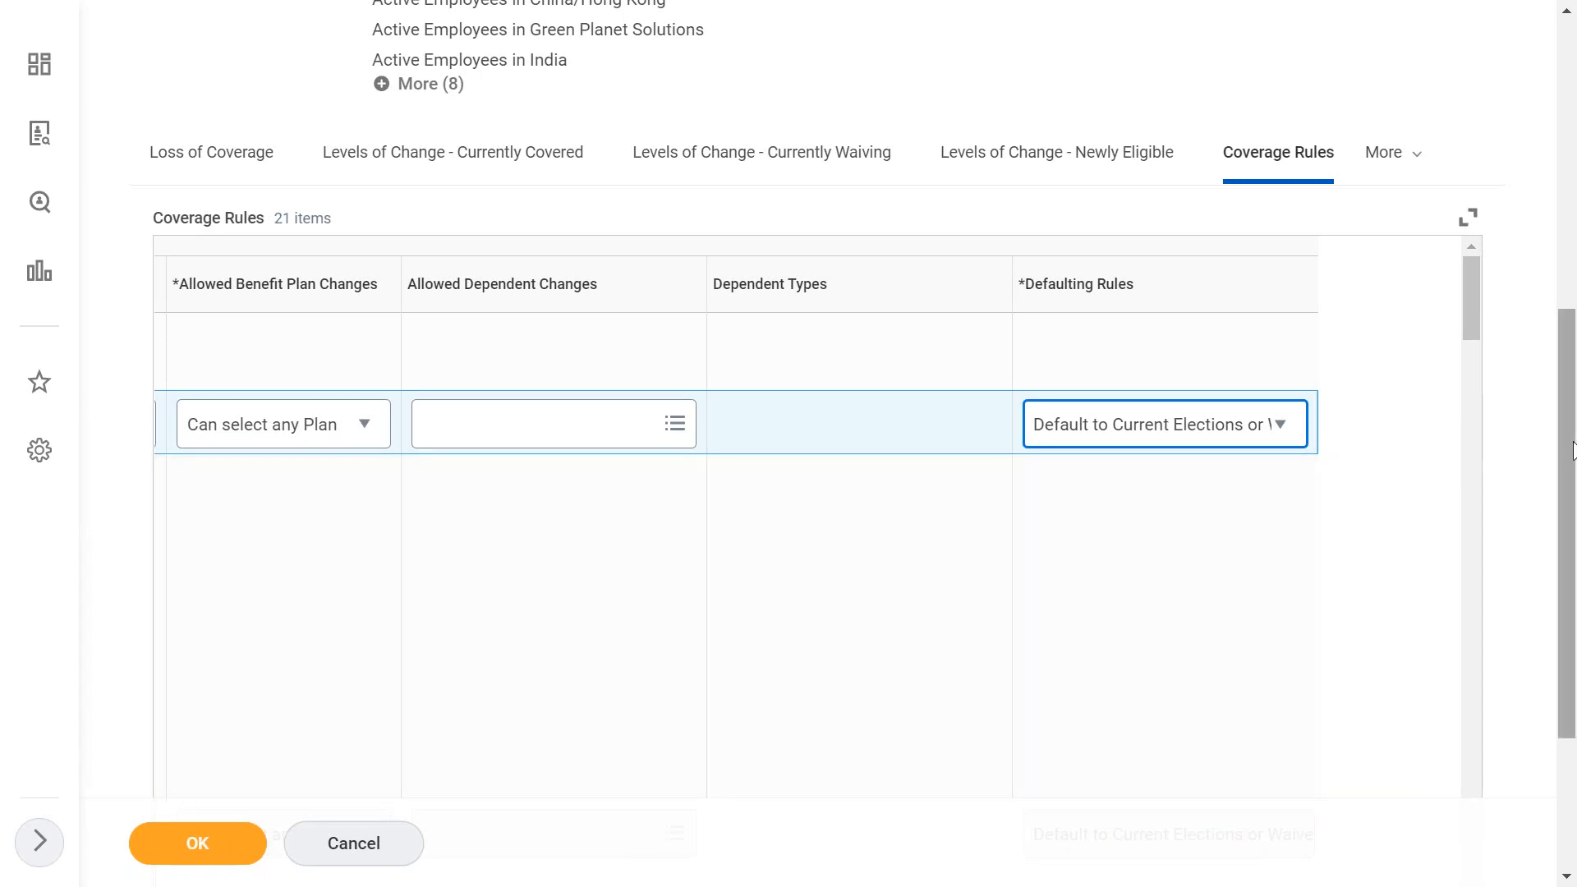
left_click(660, 589)
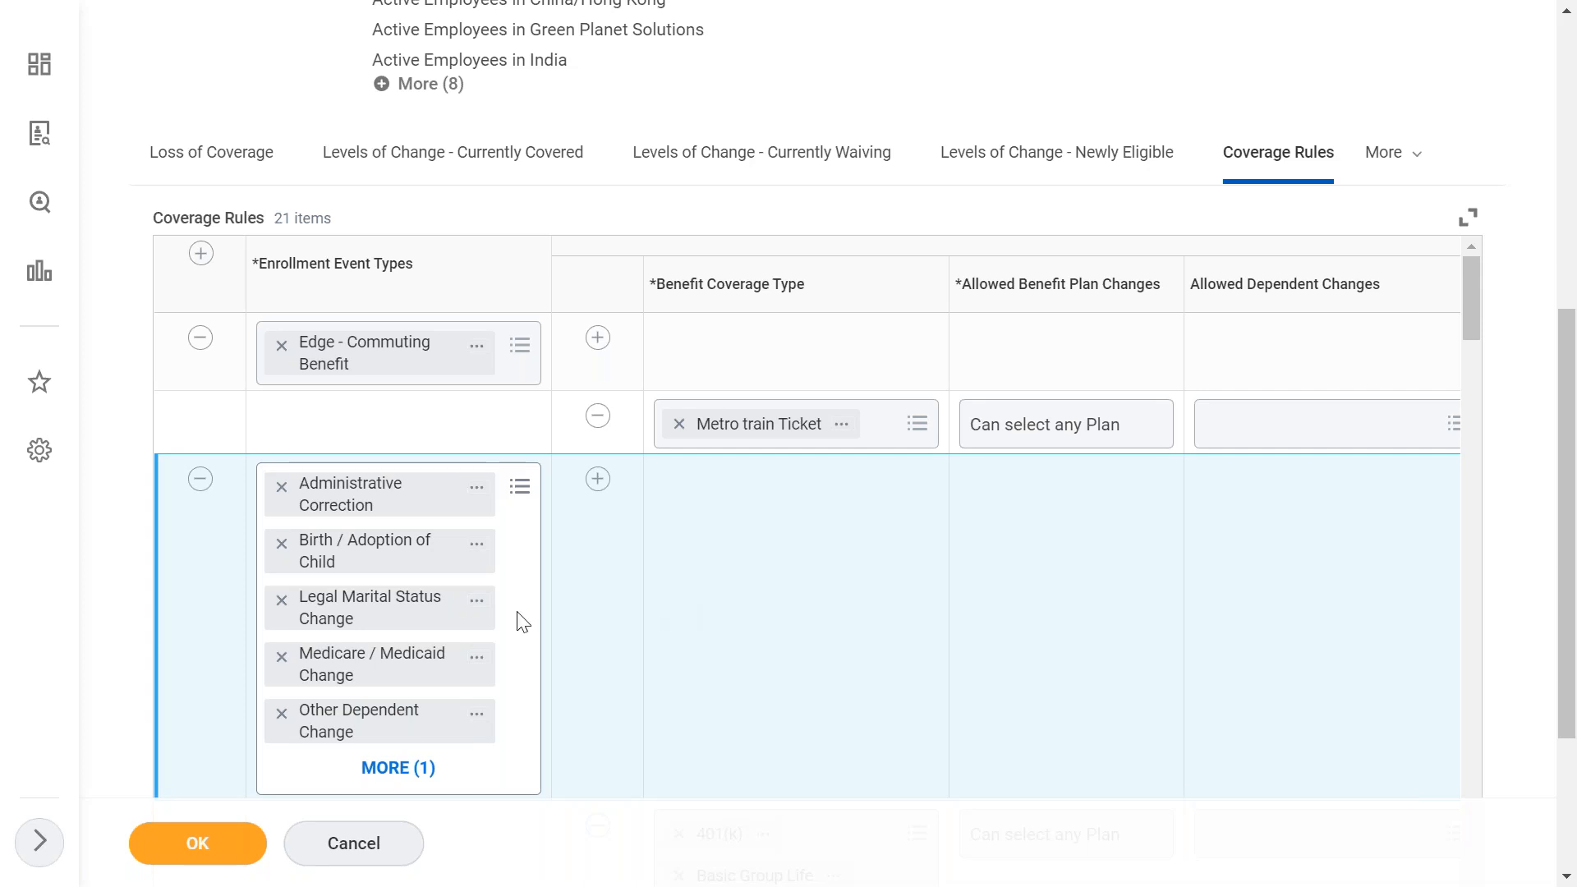
- Save the edited Enrollment Event Rule
left_click(198, 854)
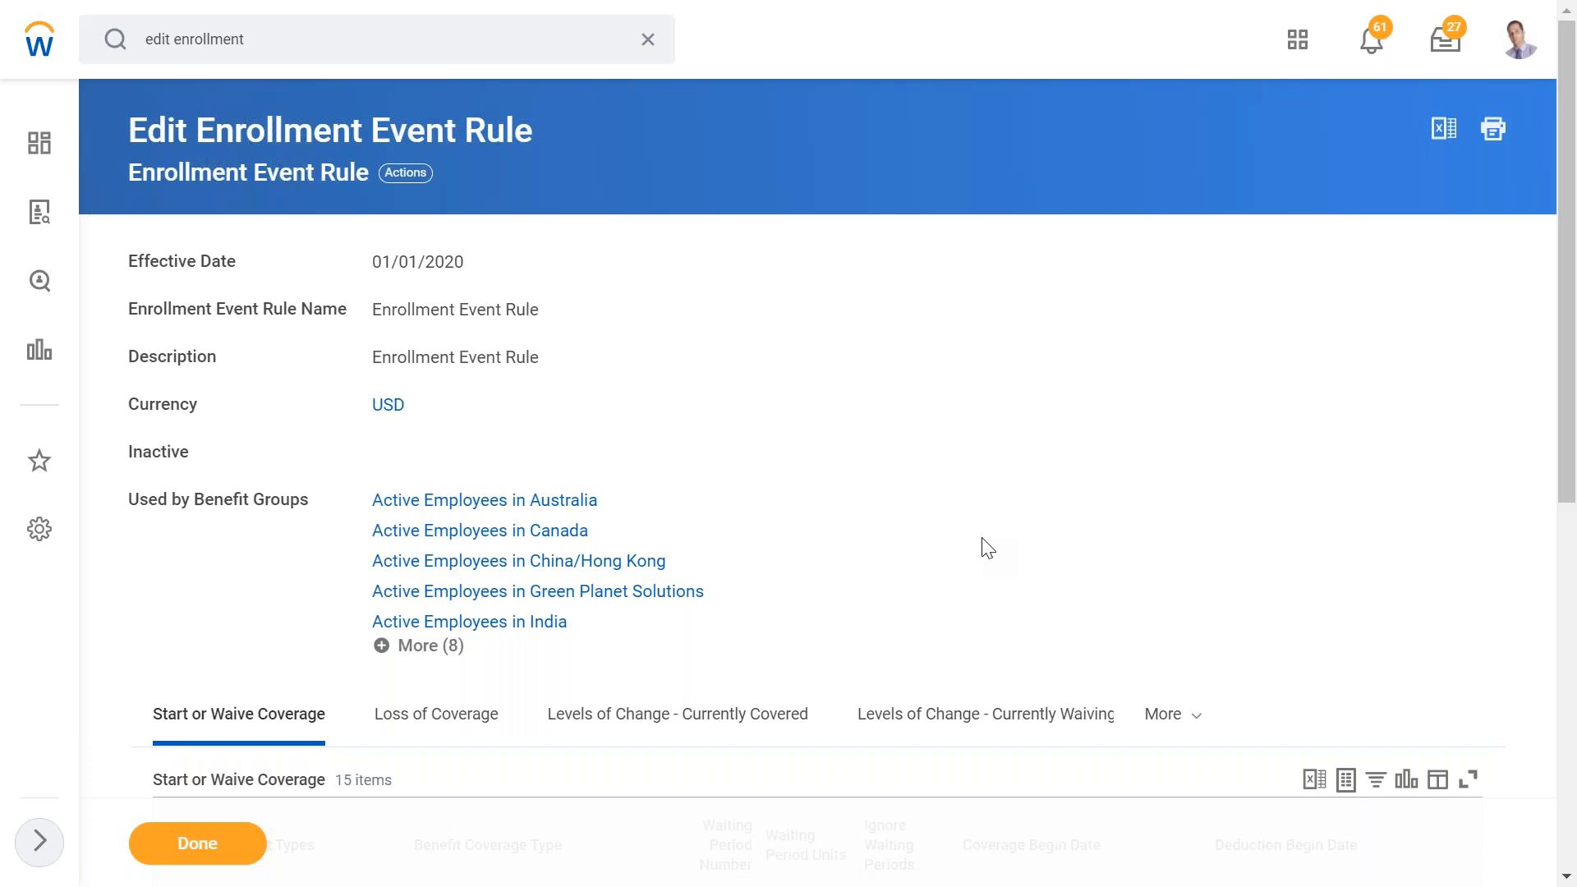
- Open the Edit Benefit Plan Year Definition task for the U.S. 2020 Benefit Program
left_click(646, 41)
type("edit plan year def")
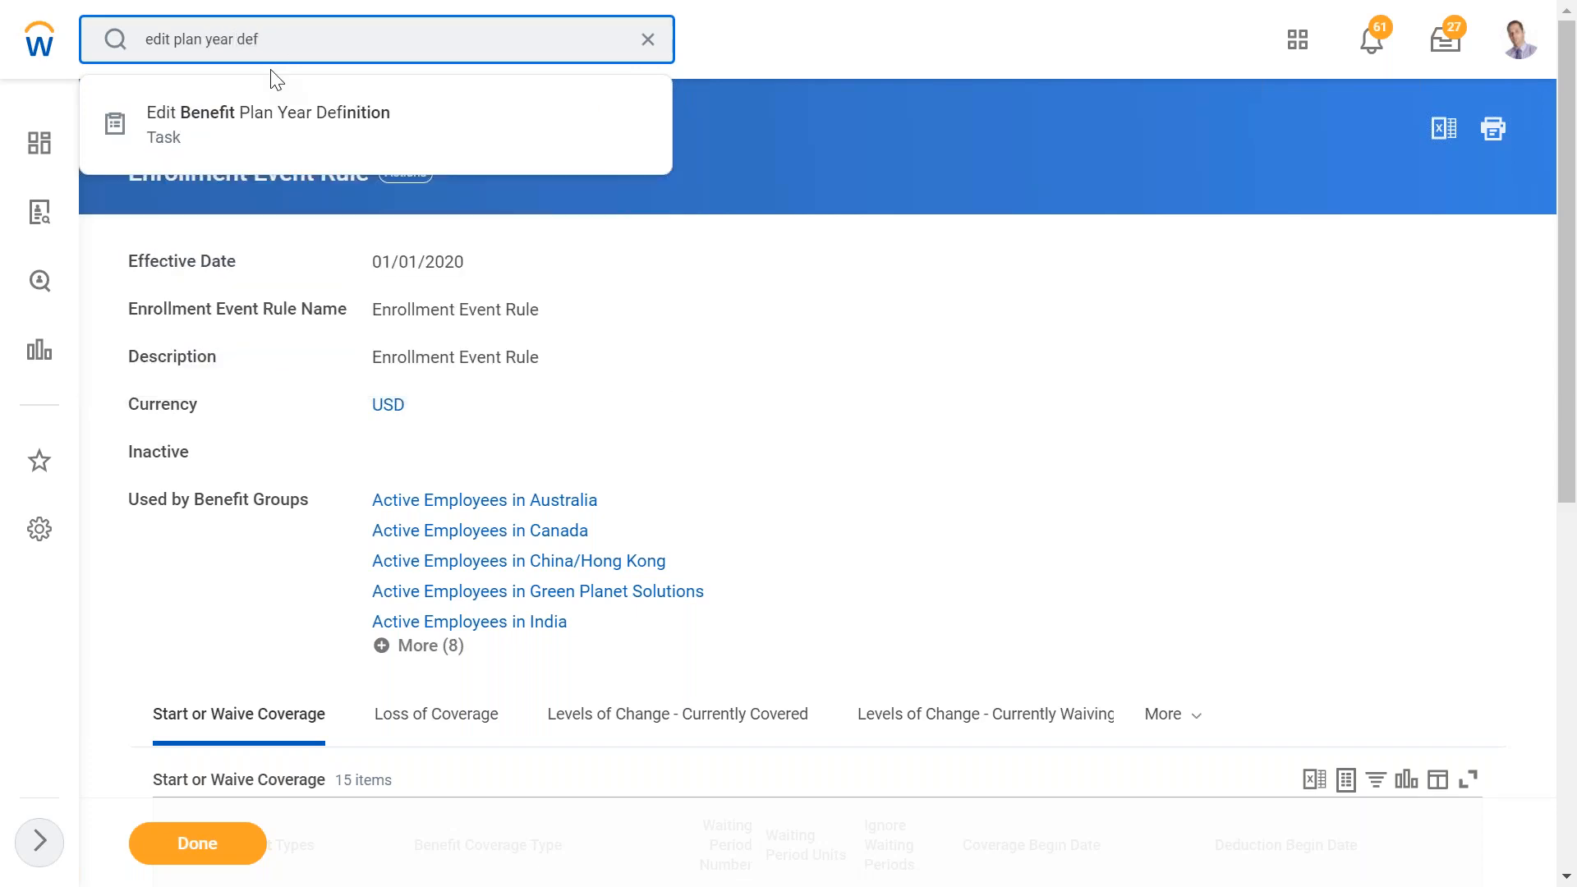
left_click(306, 130)
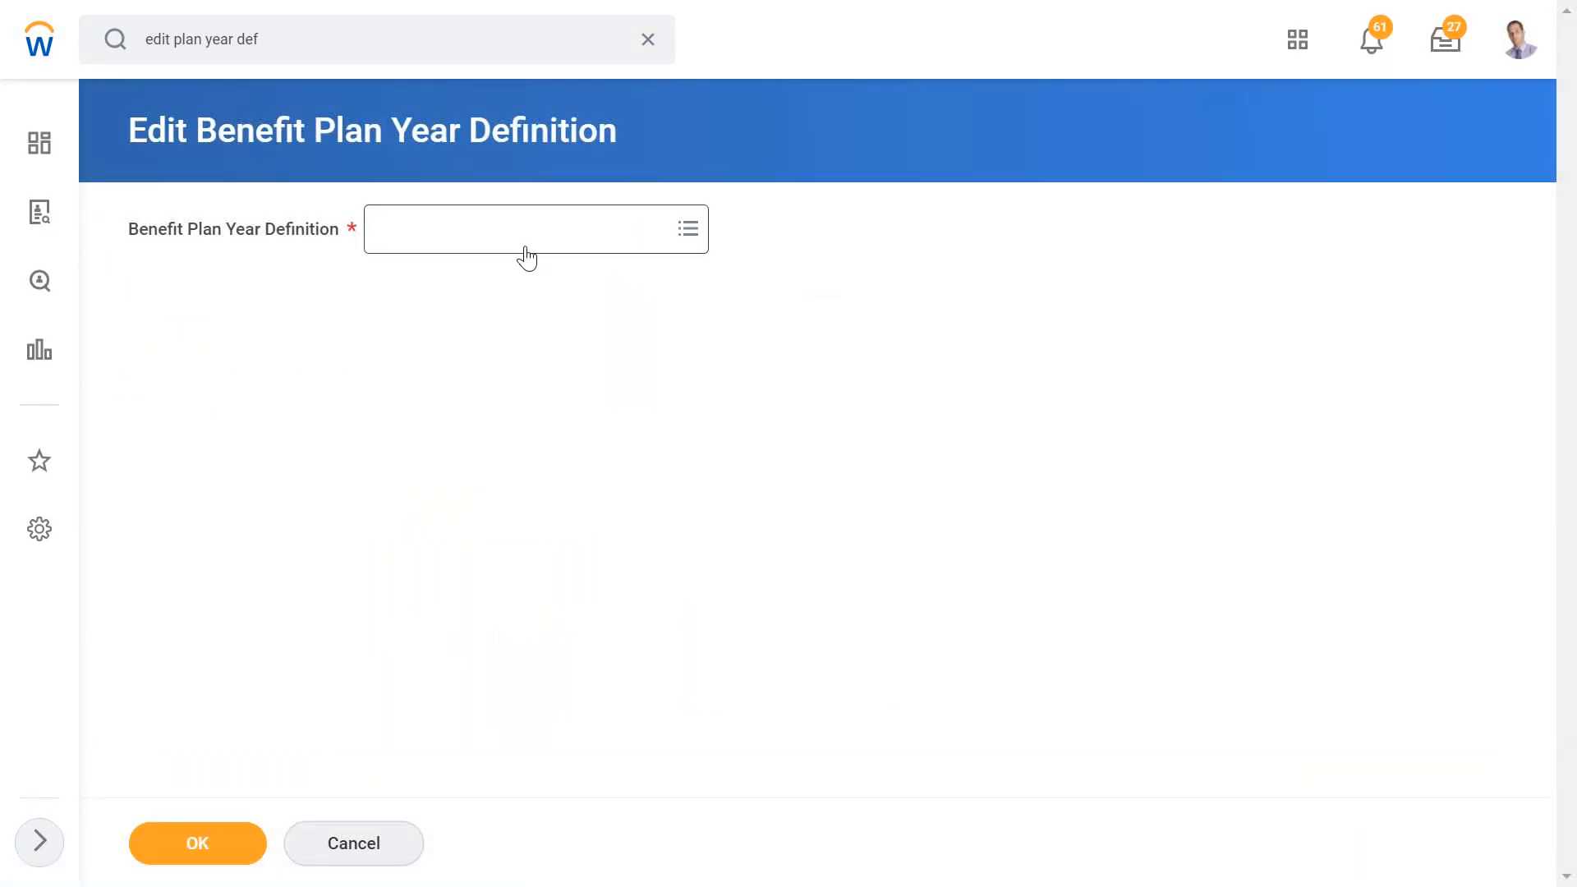
left_click(483, 243)
left_click(448, 279)
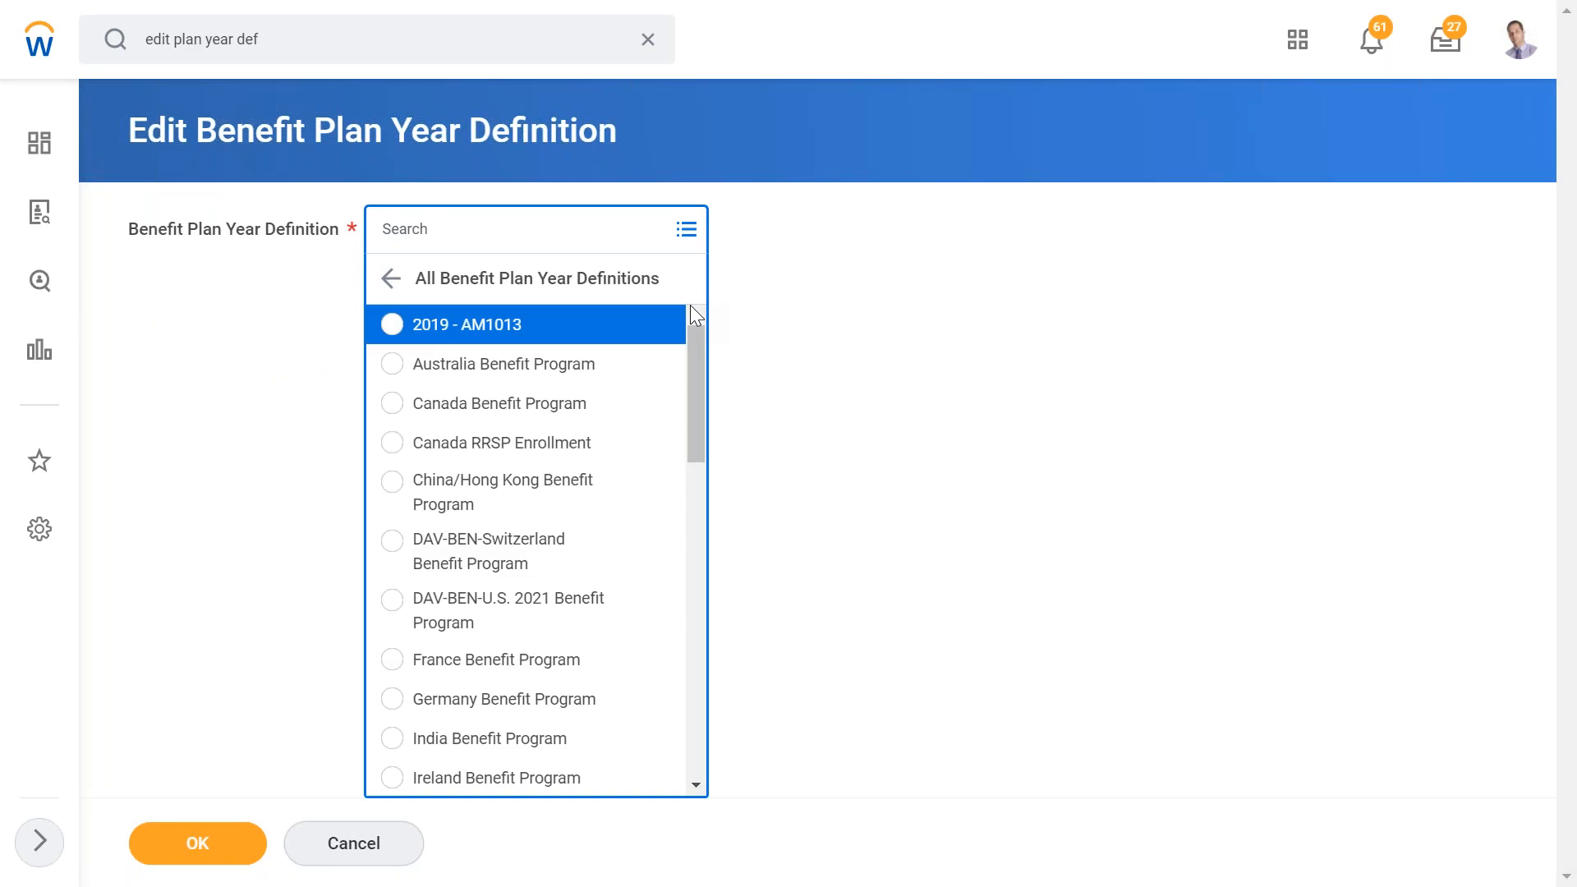
left_click_drag(690, 343, 669, 693)
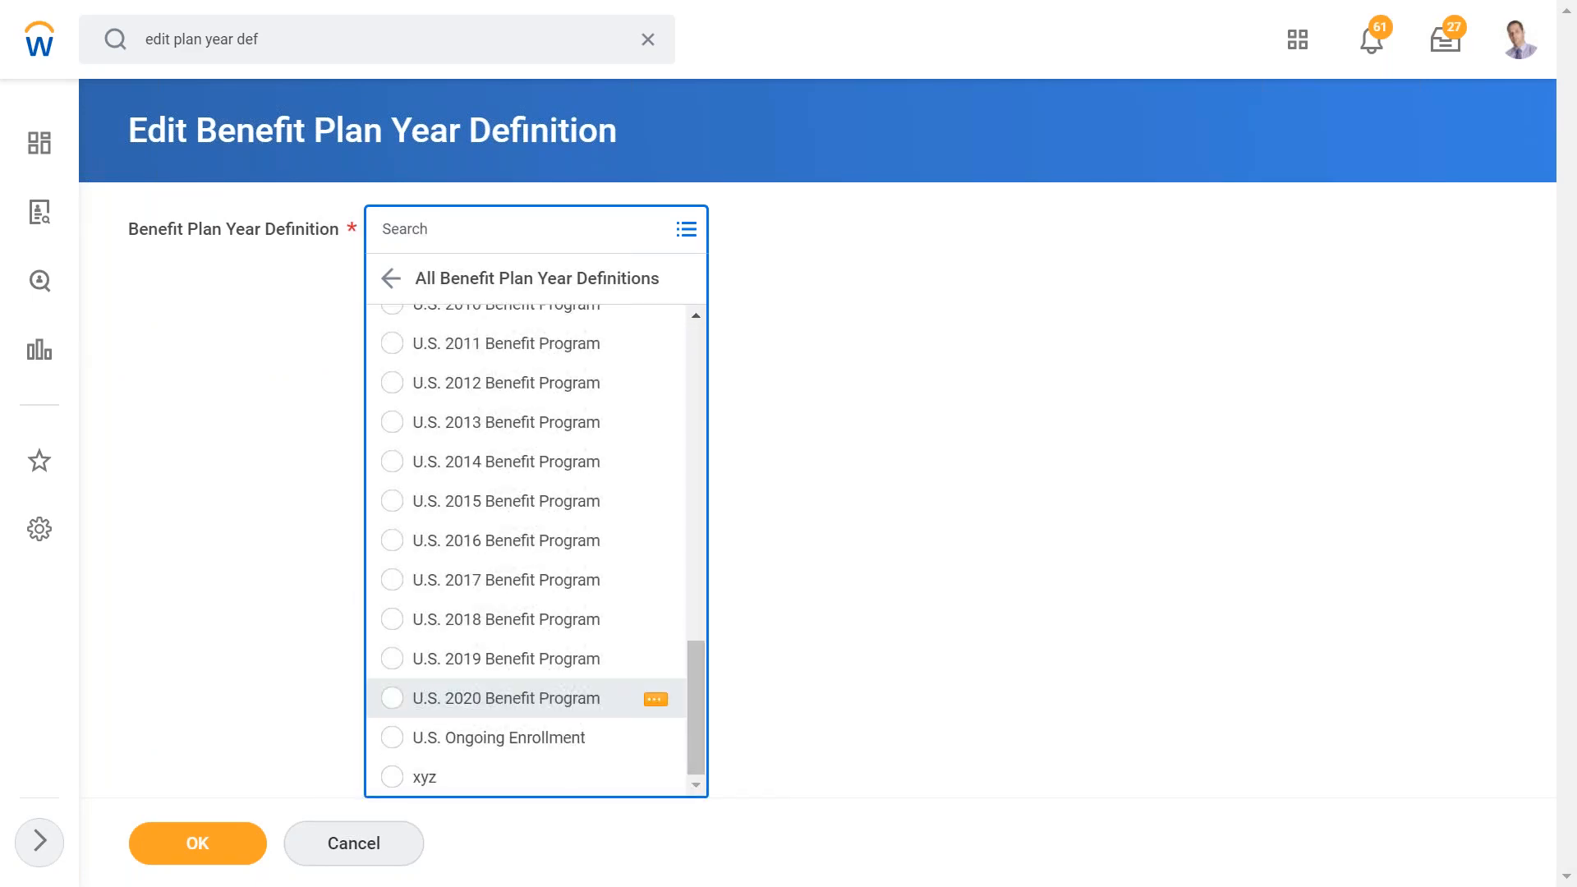
left_click(516, 699)
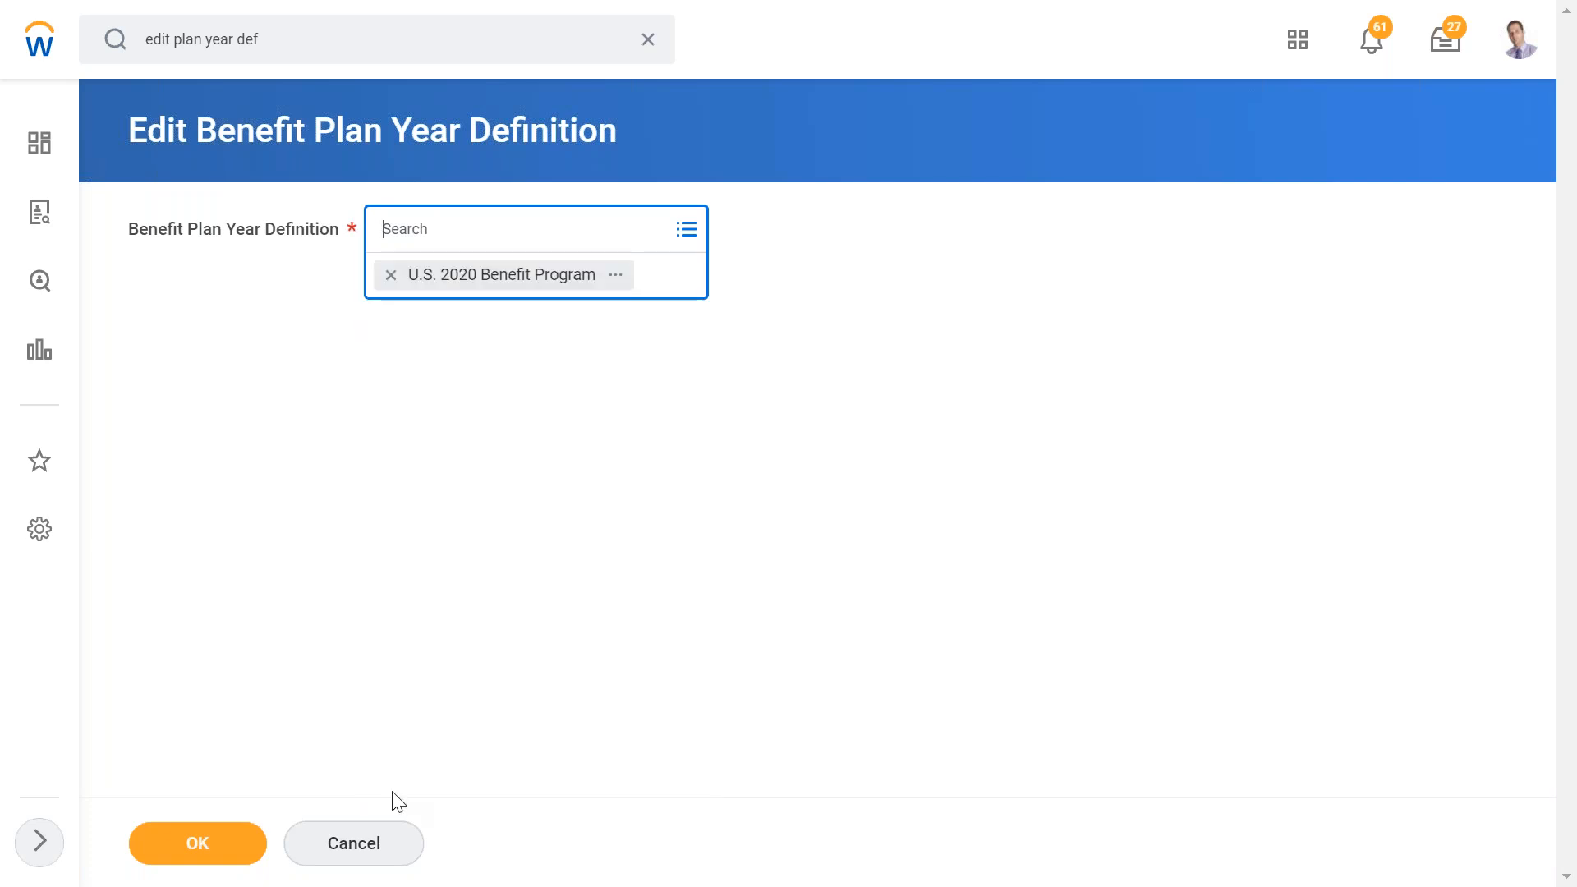
left_click(193, 854)
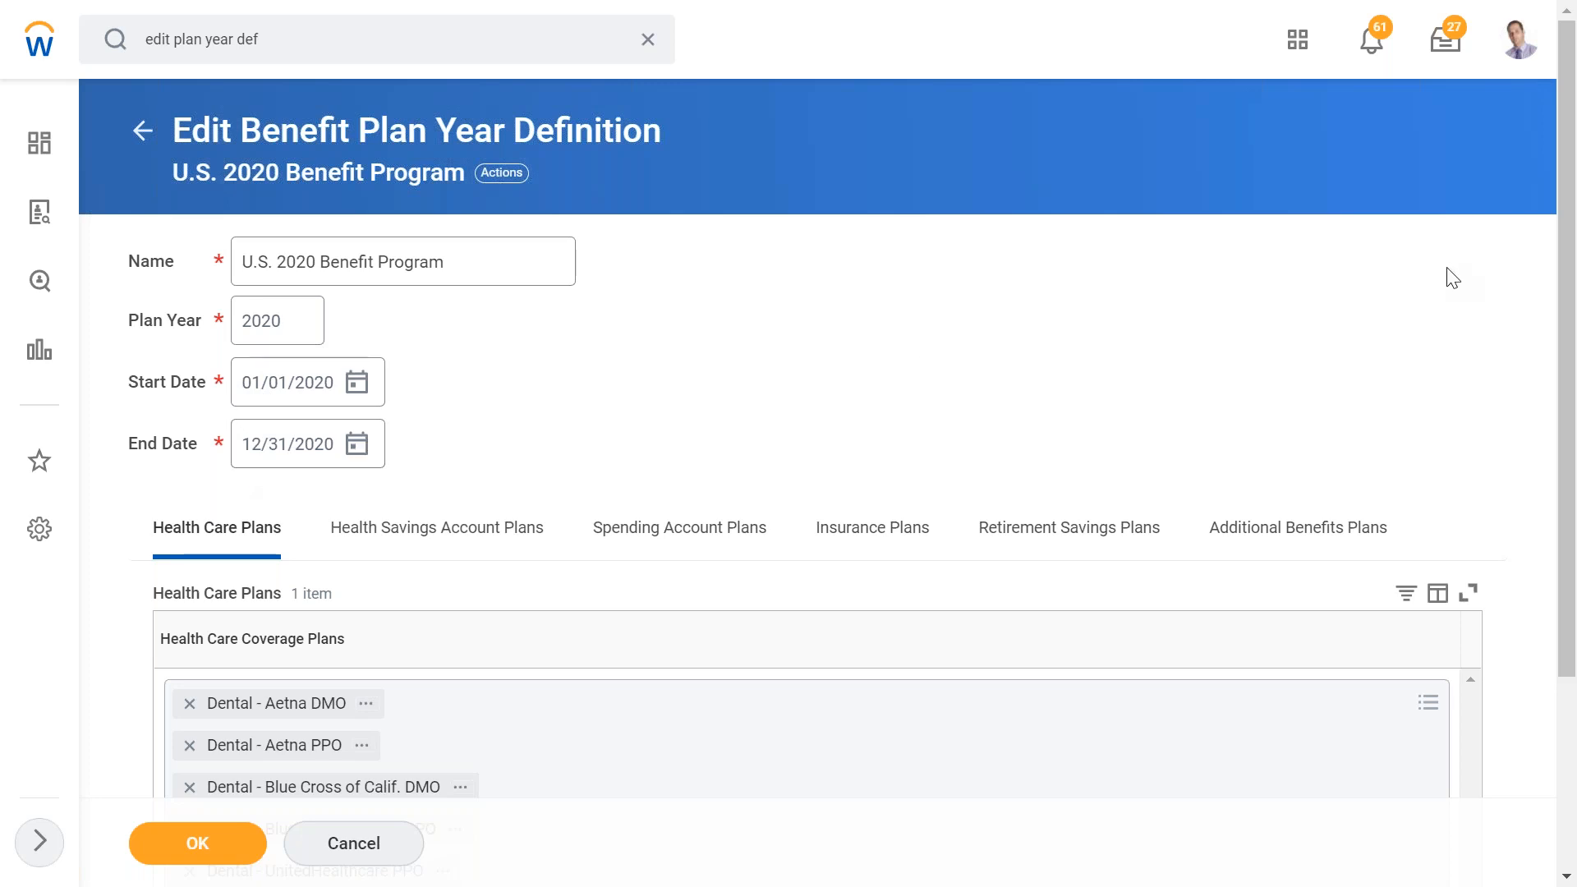
- Add Metro train Ticket - ED - Aviva to the program's Additional Benefits Plans and save the plan year definition
left_click_drag(1565, 251, 1570, 362)
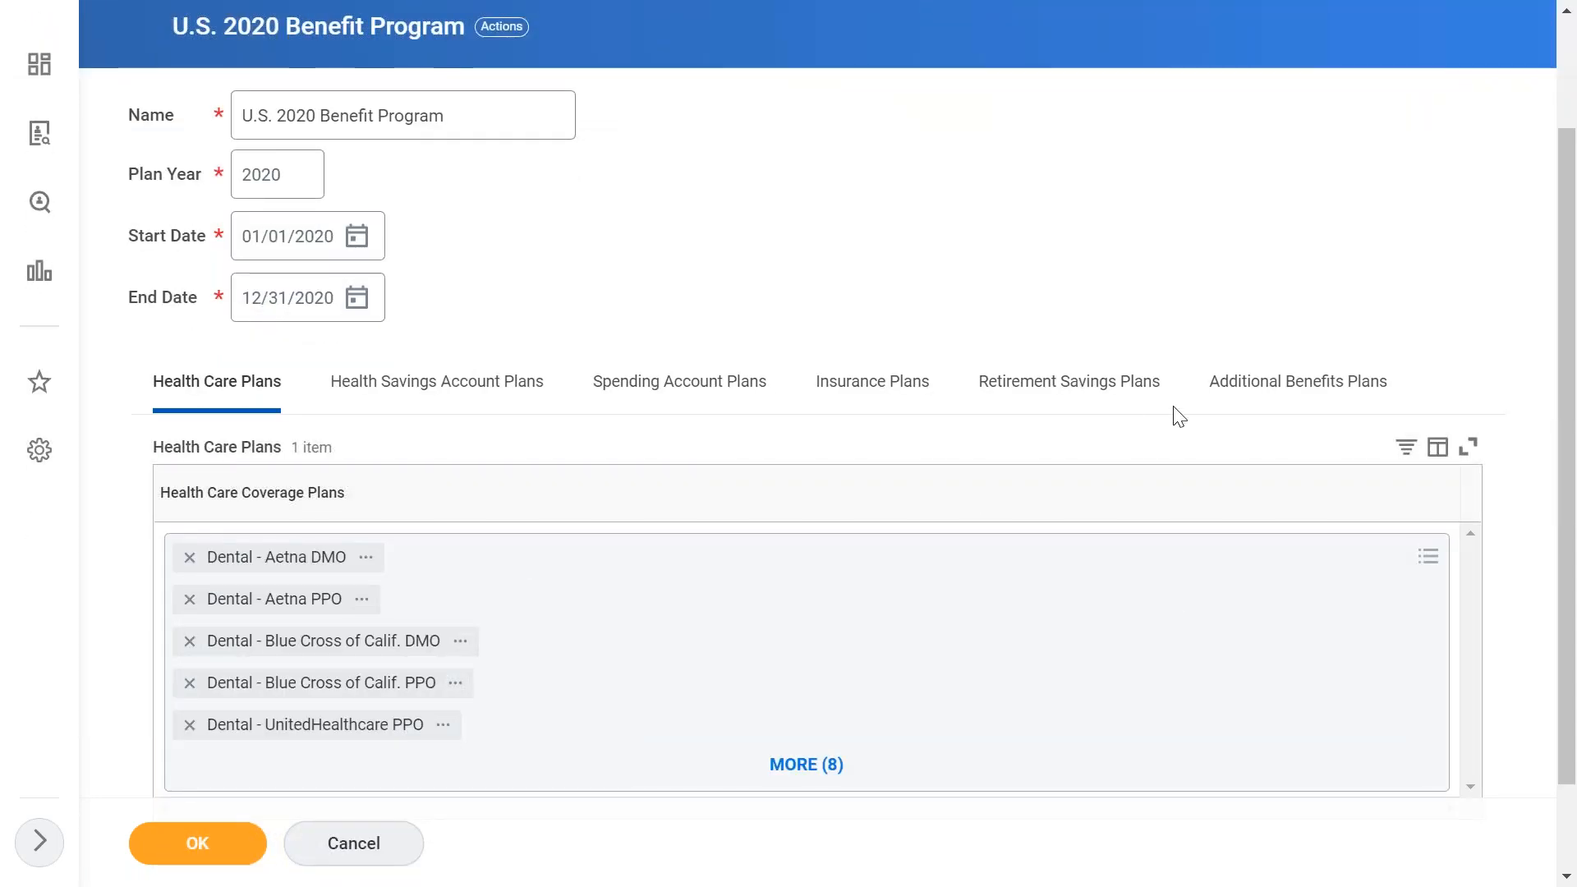
left_click(1243, 406)
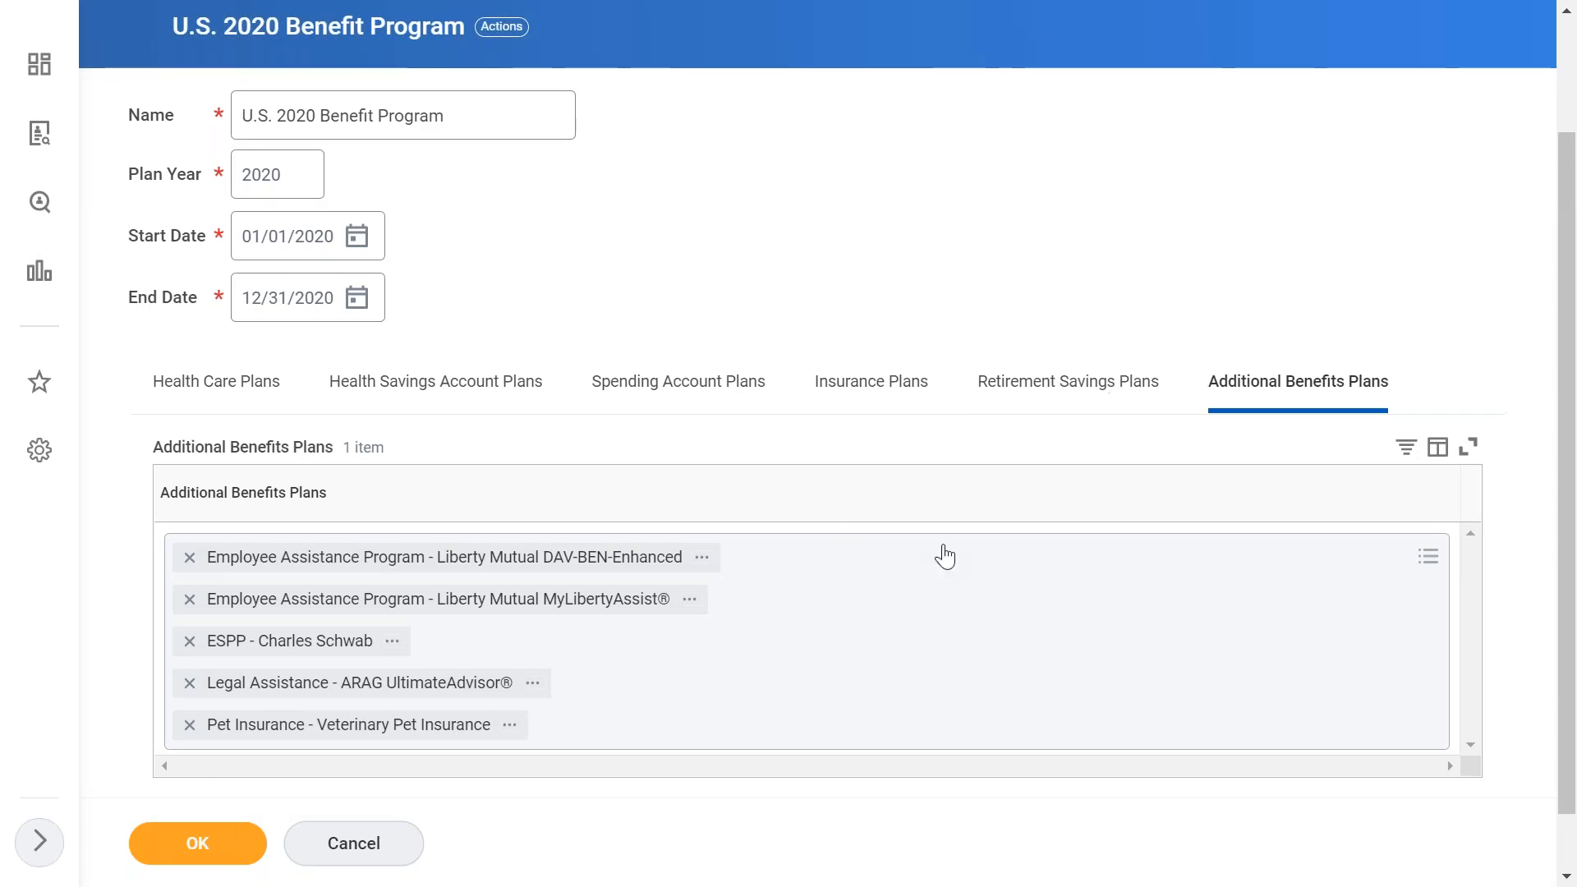
left_click(1428, 559)
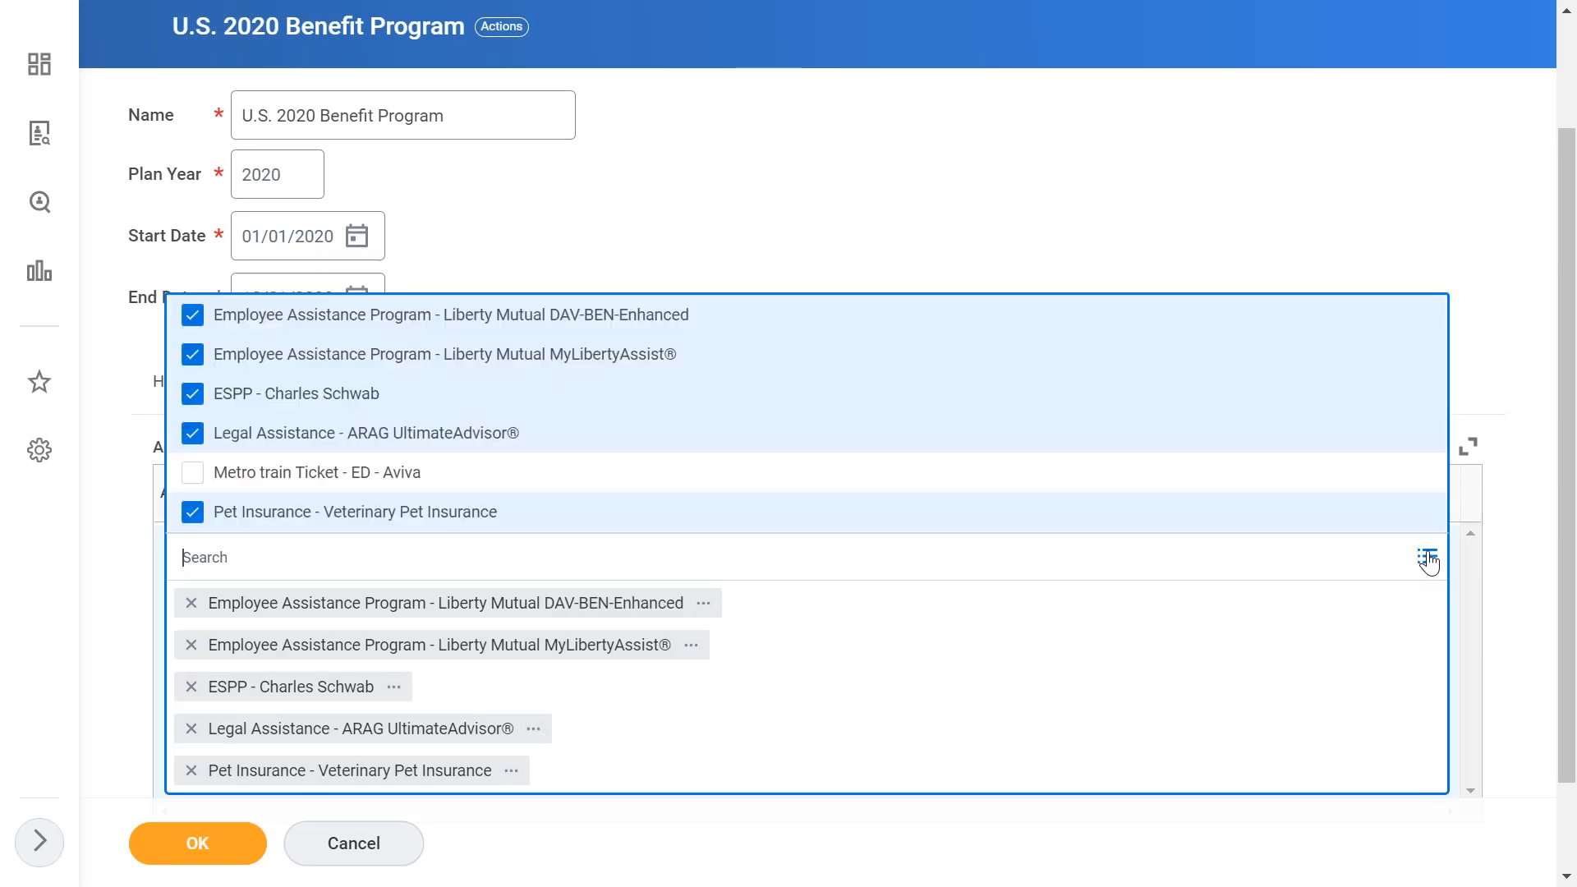
left_click(360, 483)
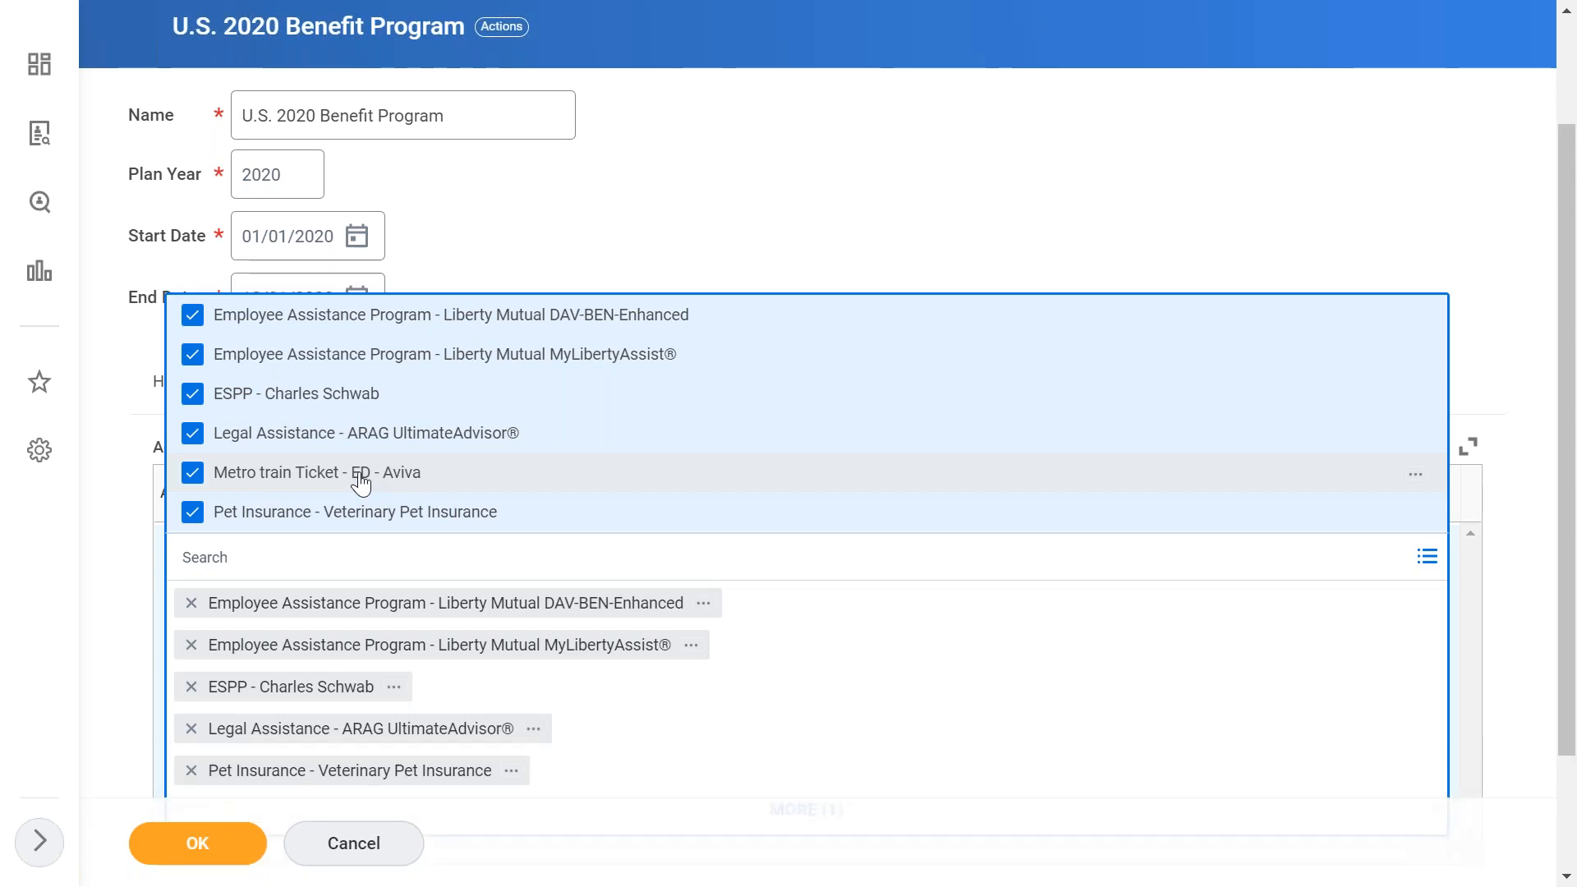
left_click(743, 182)
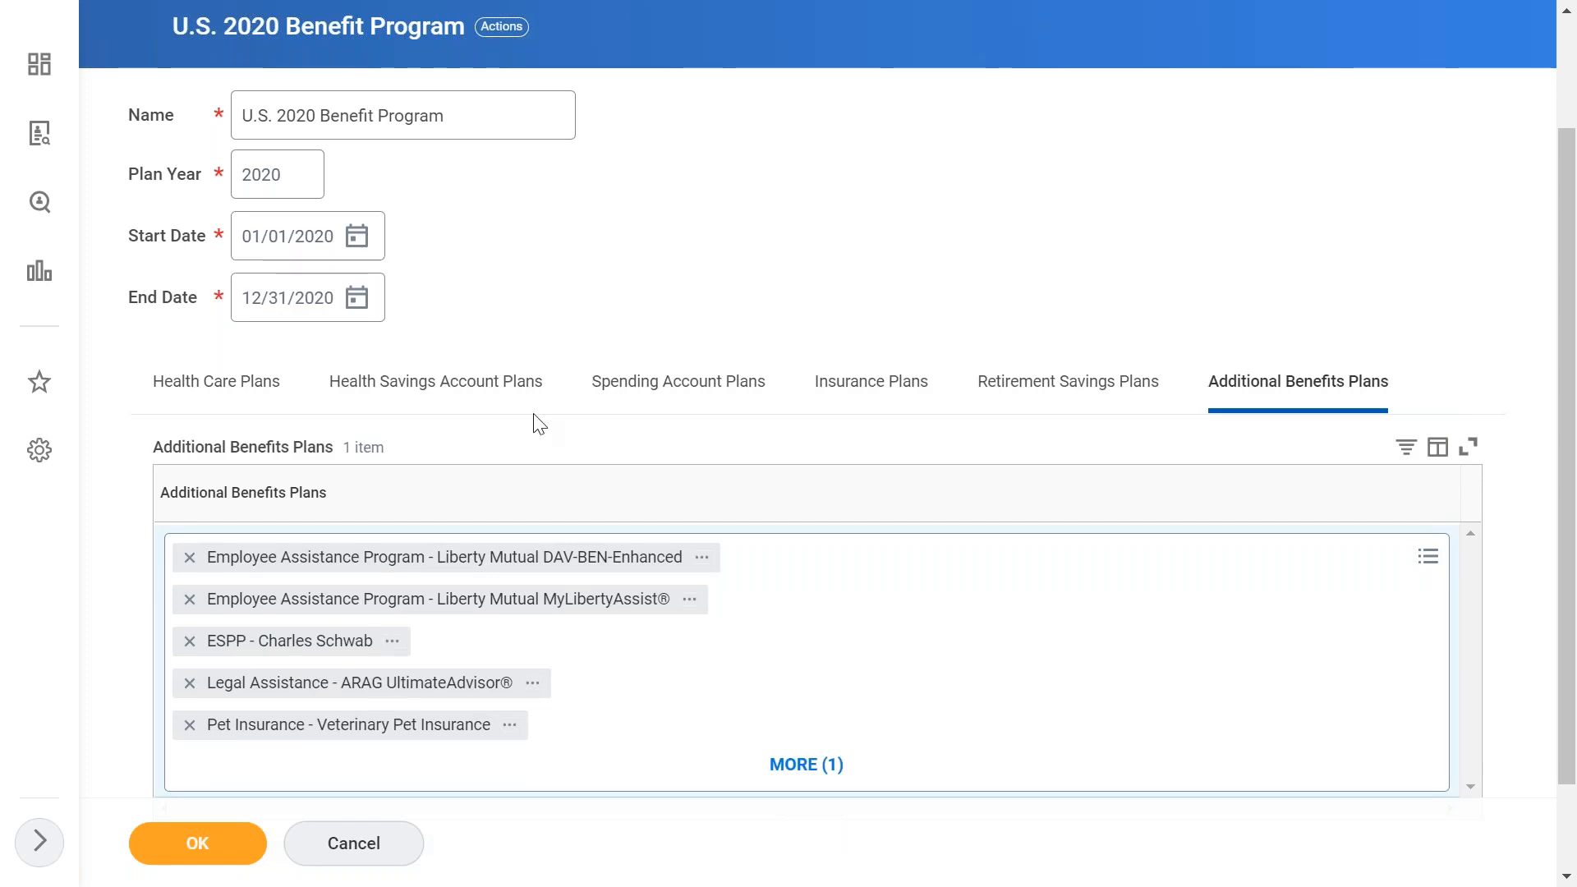
left_click(197, 854)
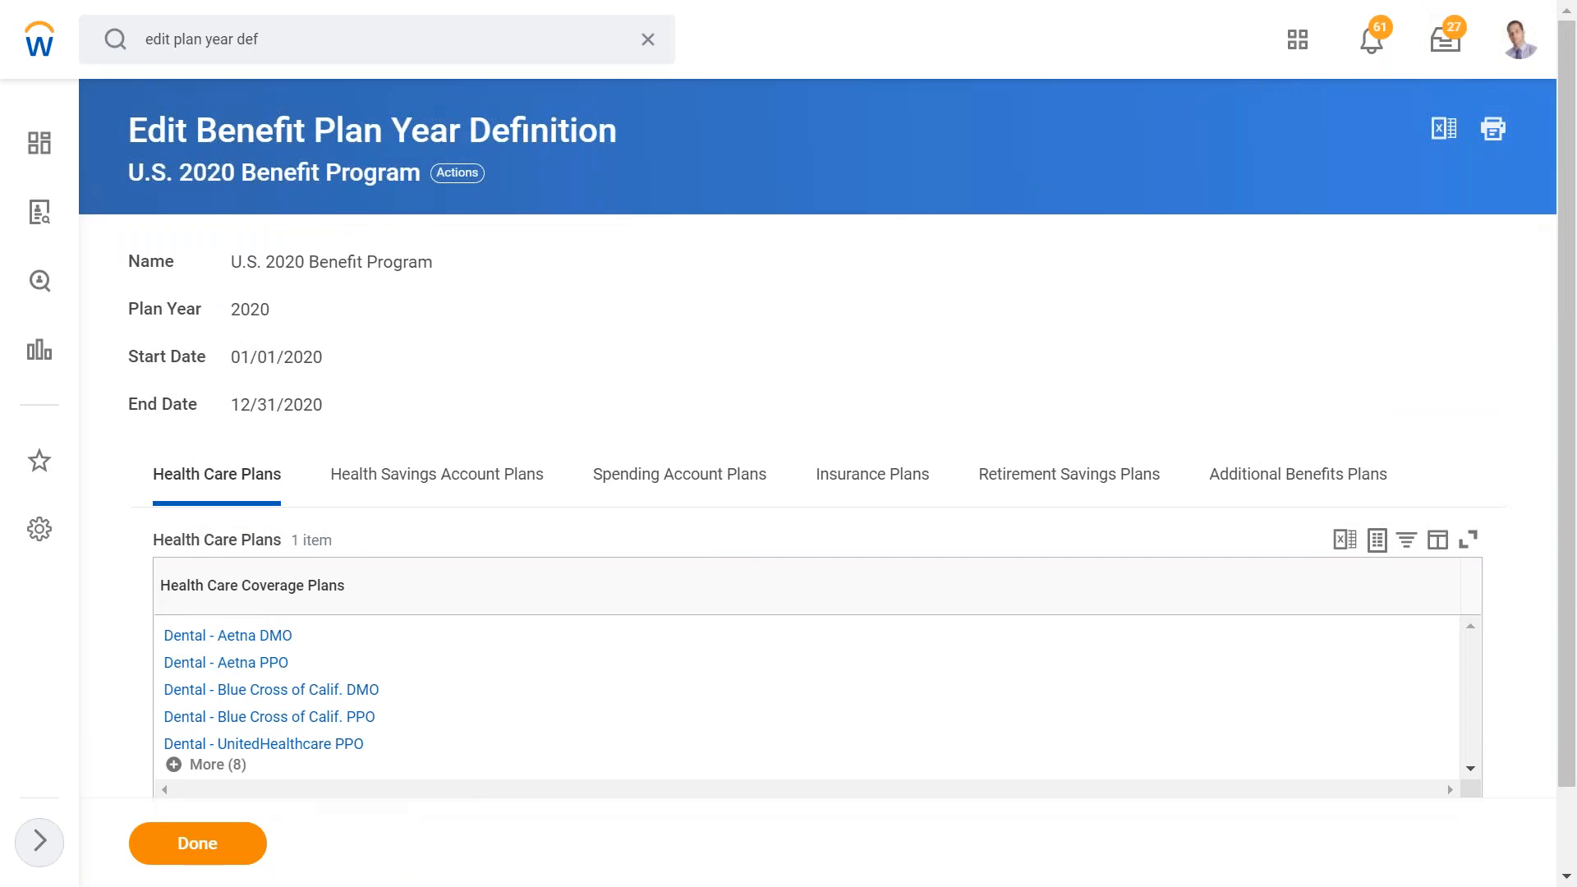
left_click(197, 844)
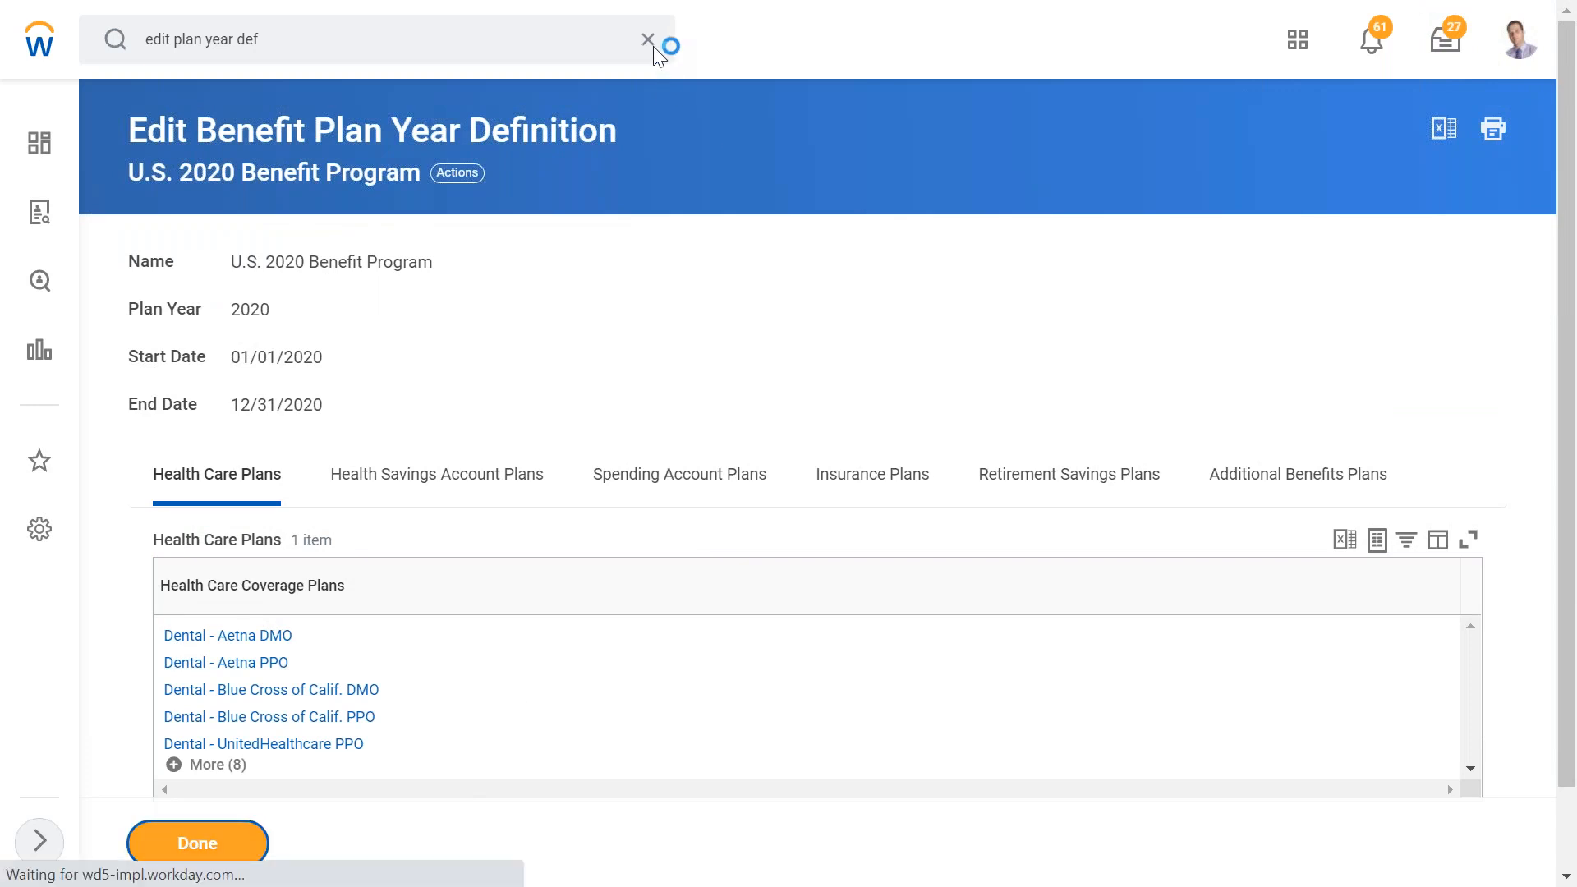
- Search for the employee by name and start the Change Benefits action from their related benefits actions
left_click(286, 49)
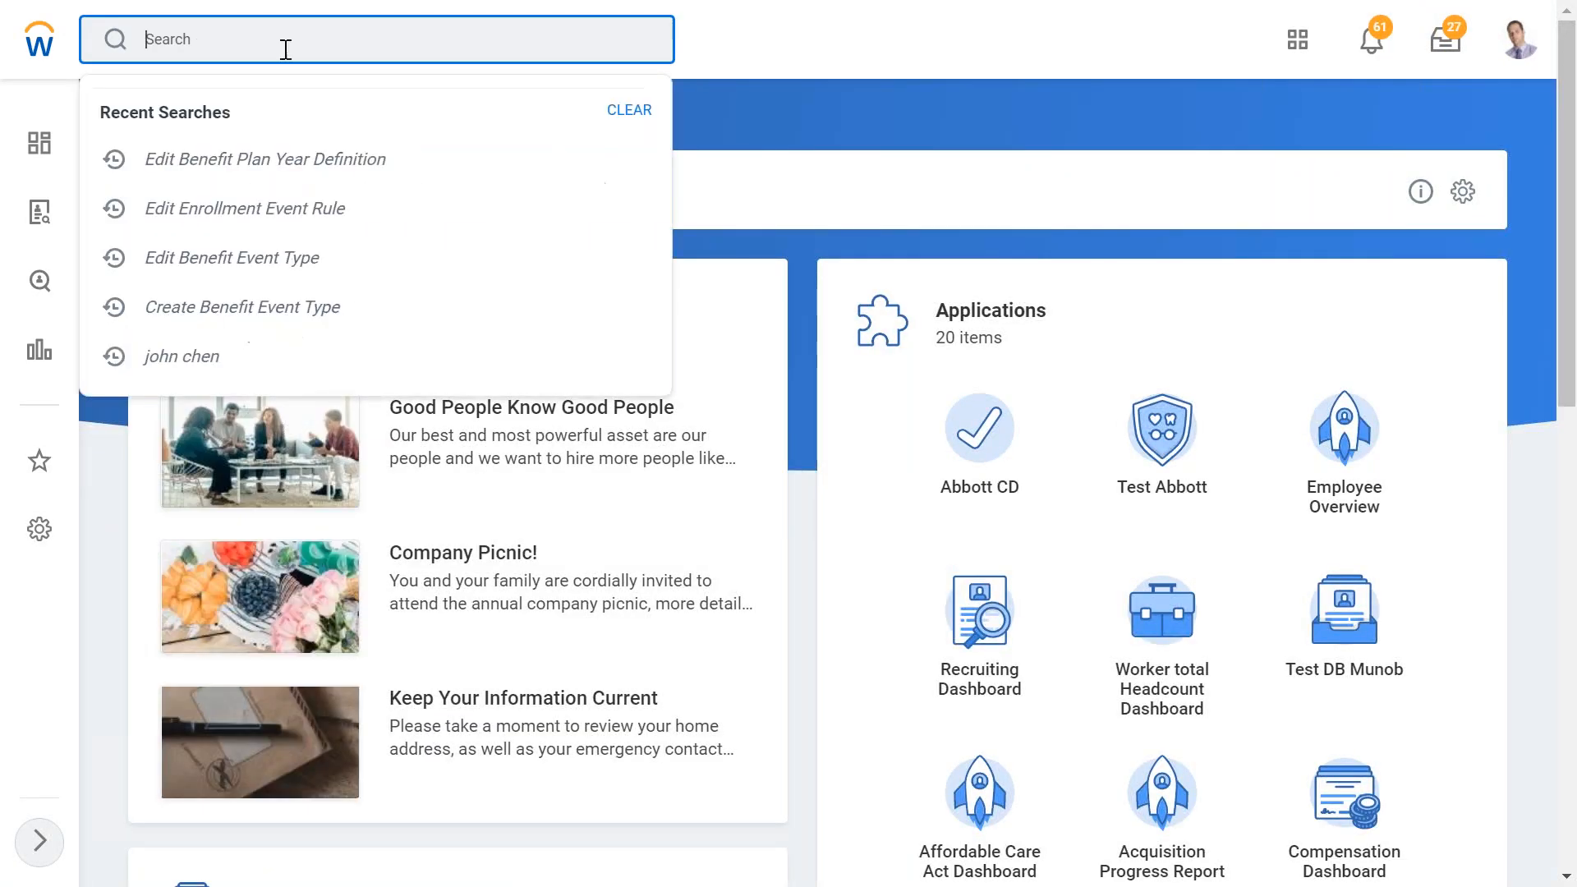
key("Return")
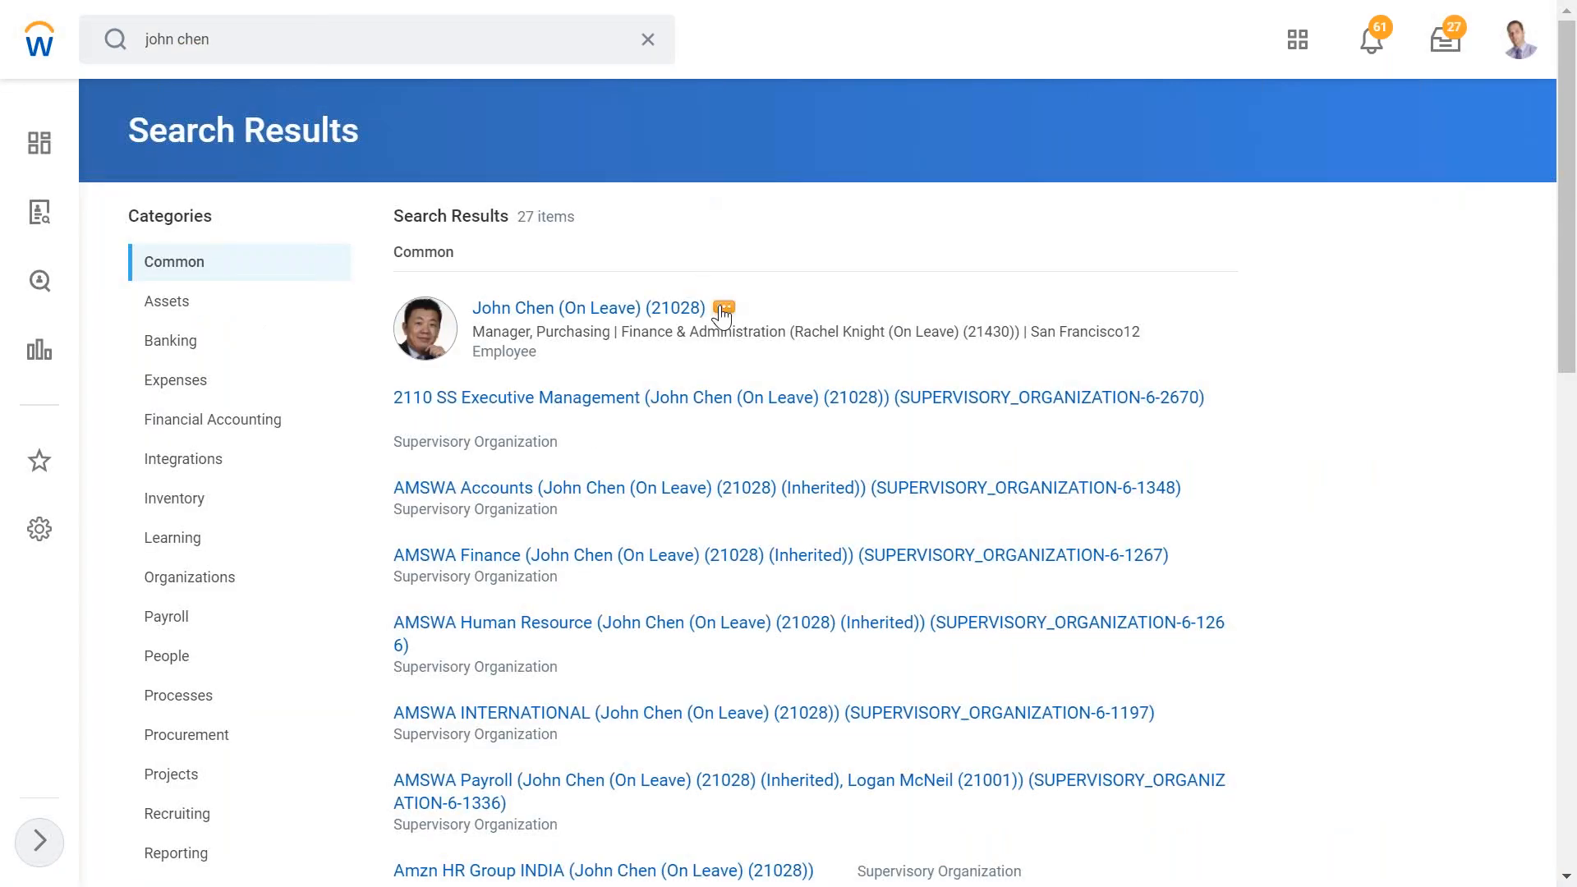
left_click(722, 310)
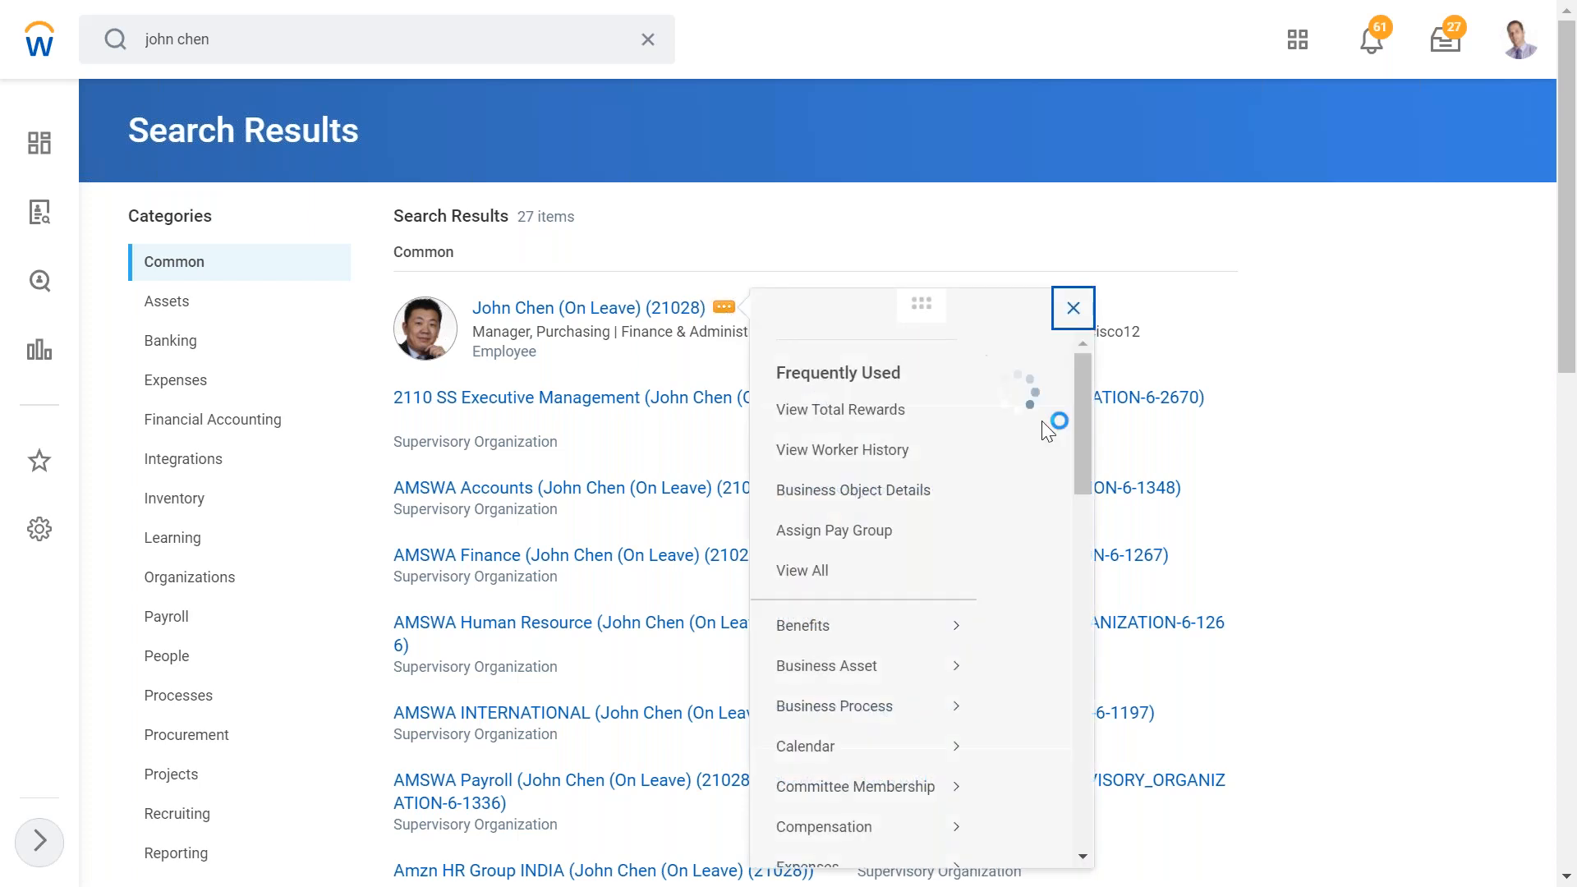
mouse_move(837, 657)
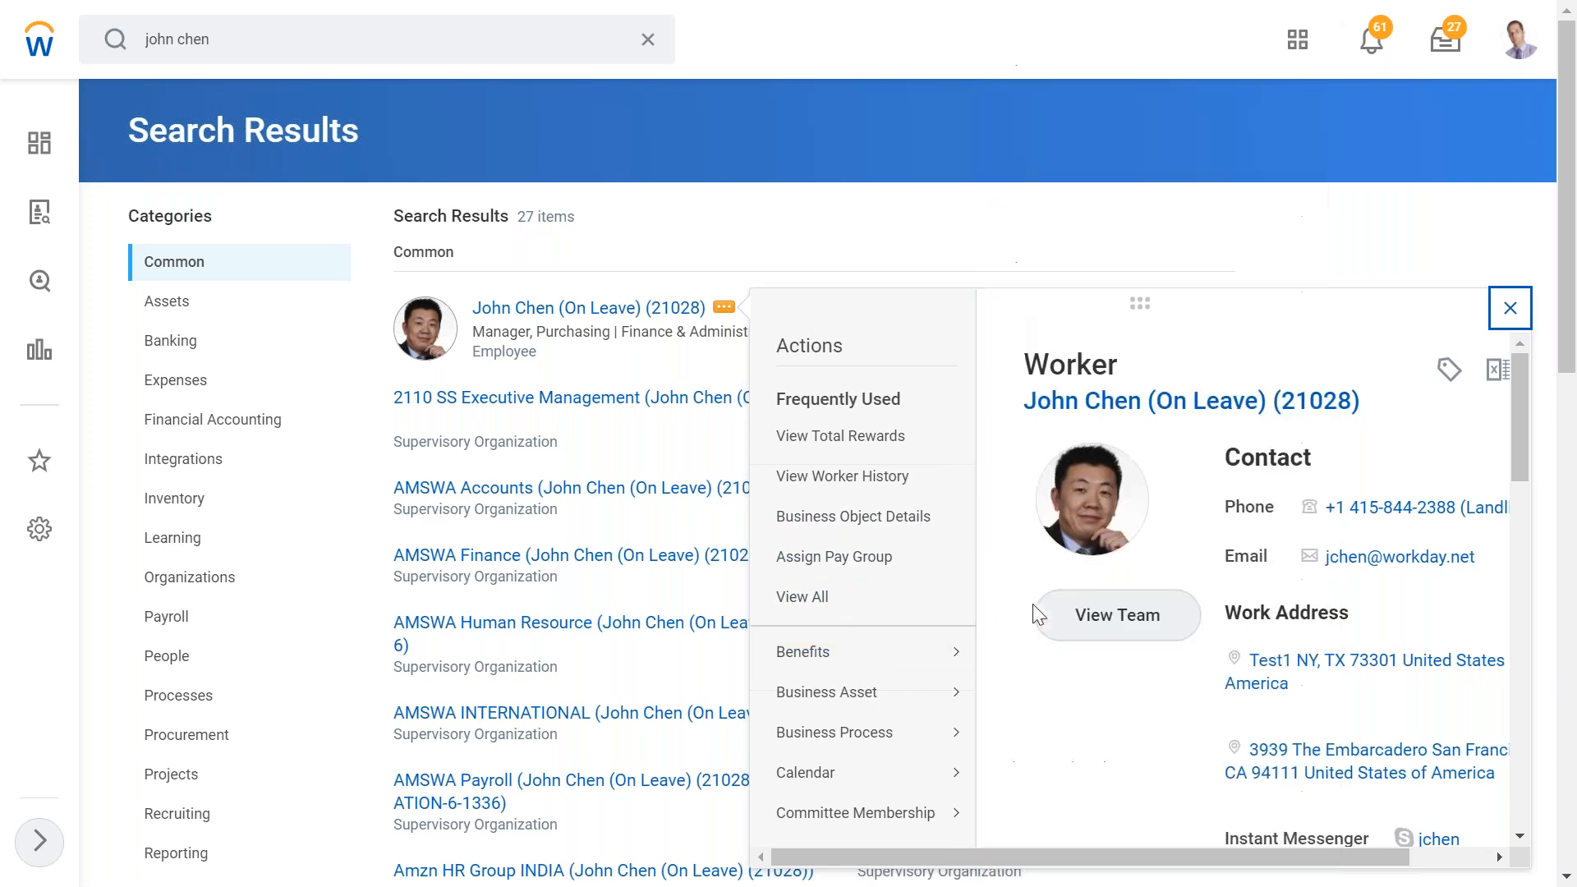
left_click(1058, 39)
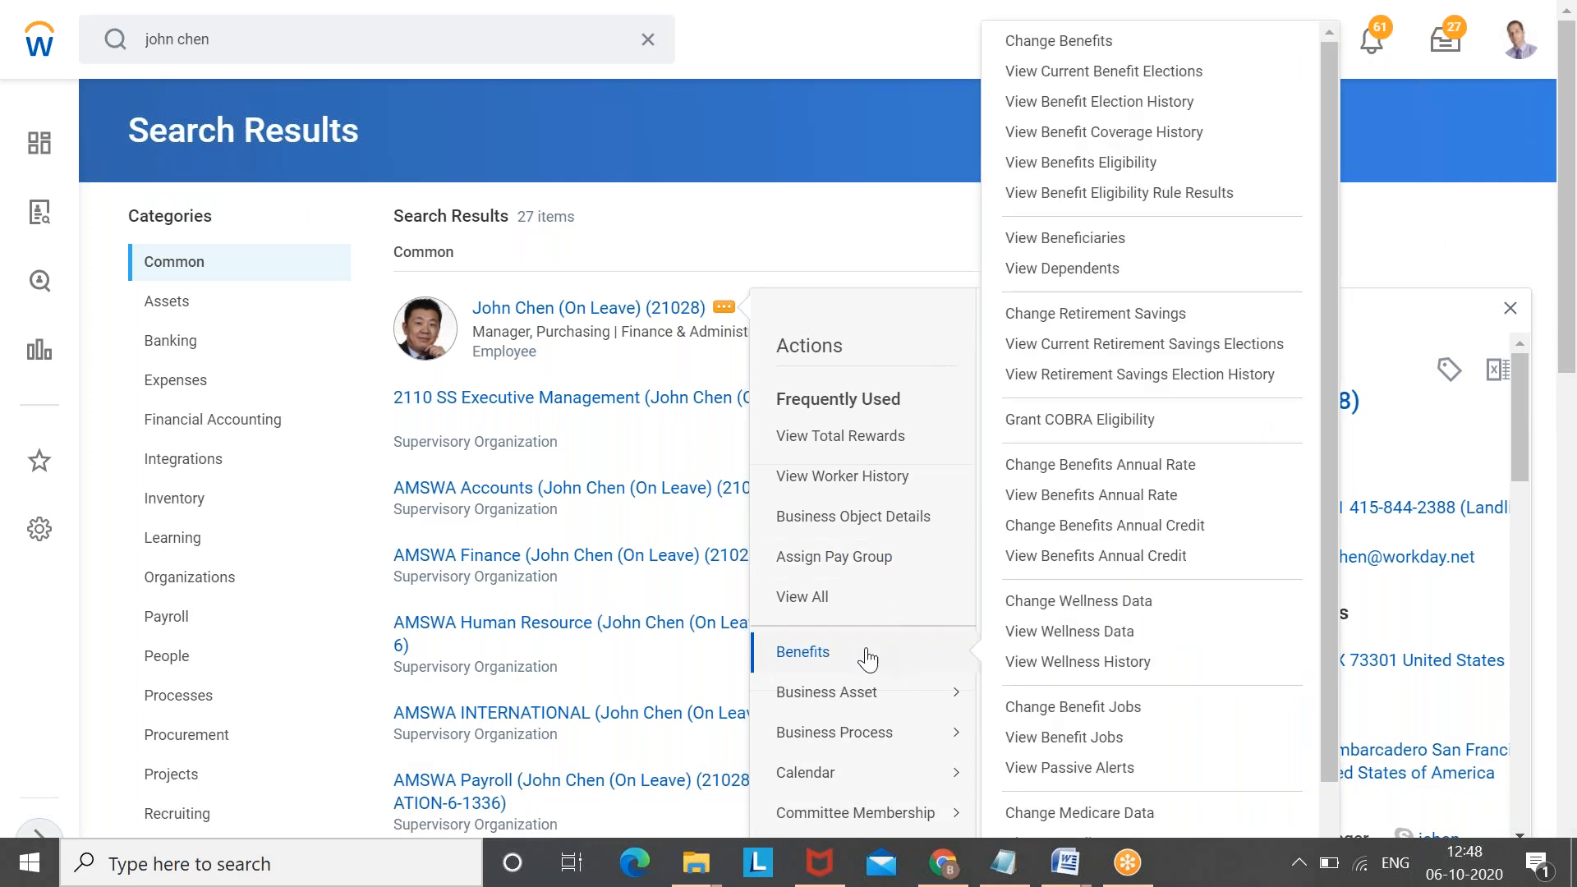
left_click(1055, 43)
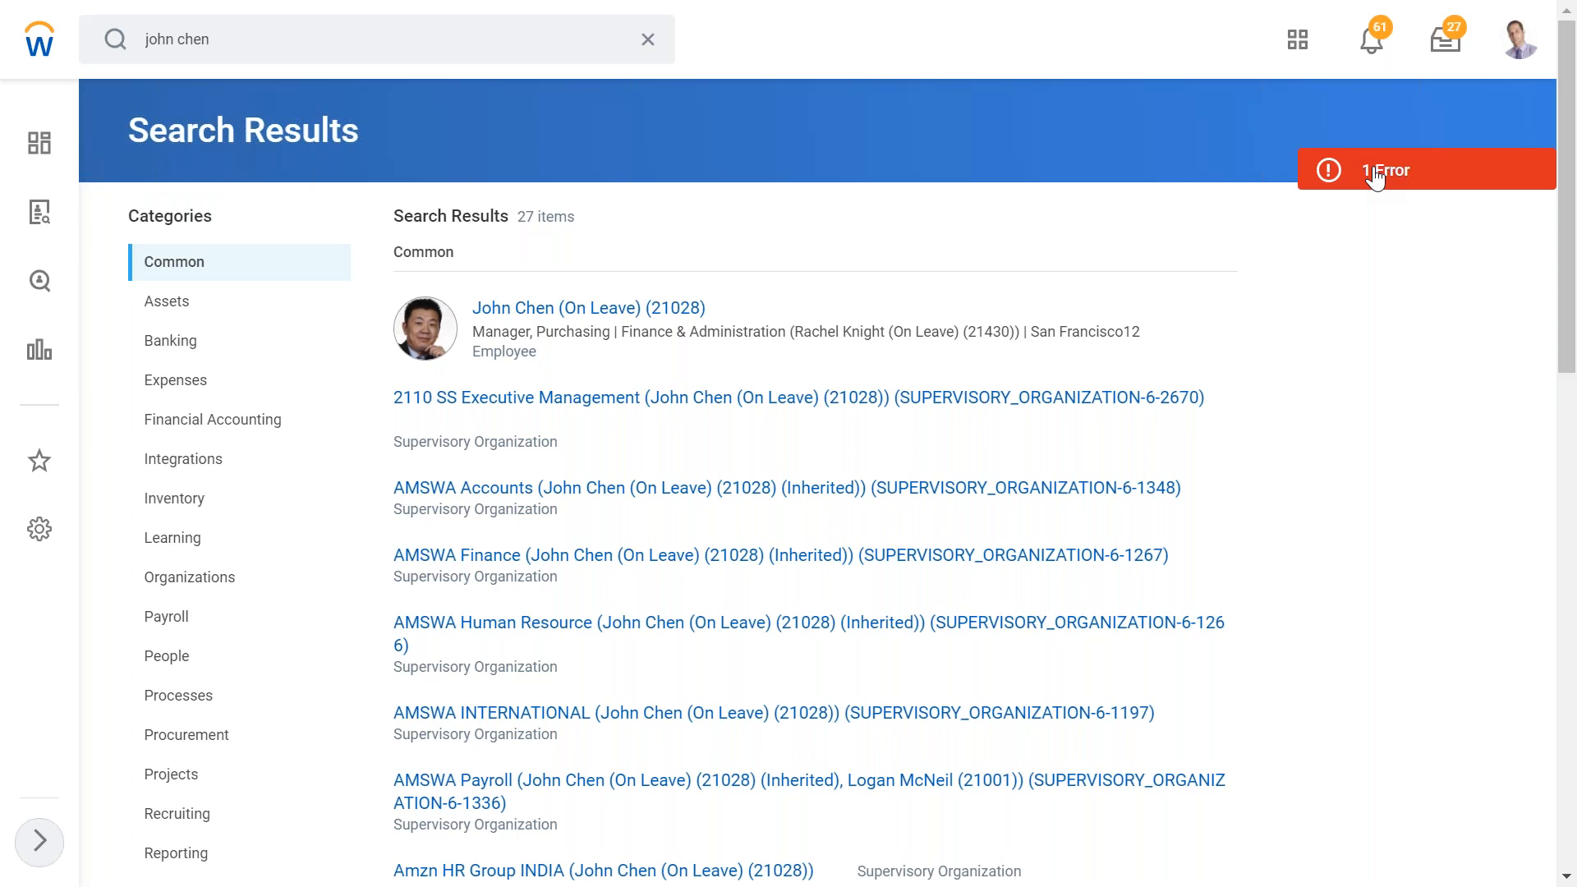
- Open the page error details and close them
left_click(1376, 172)
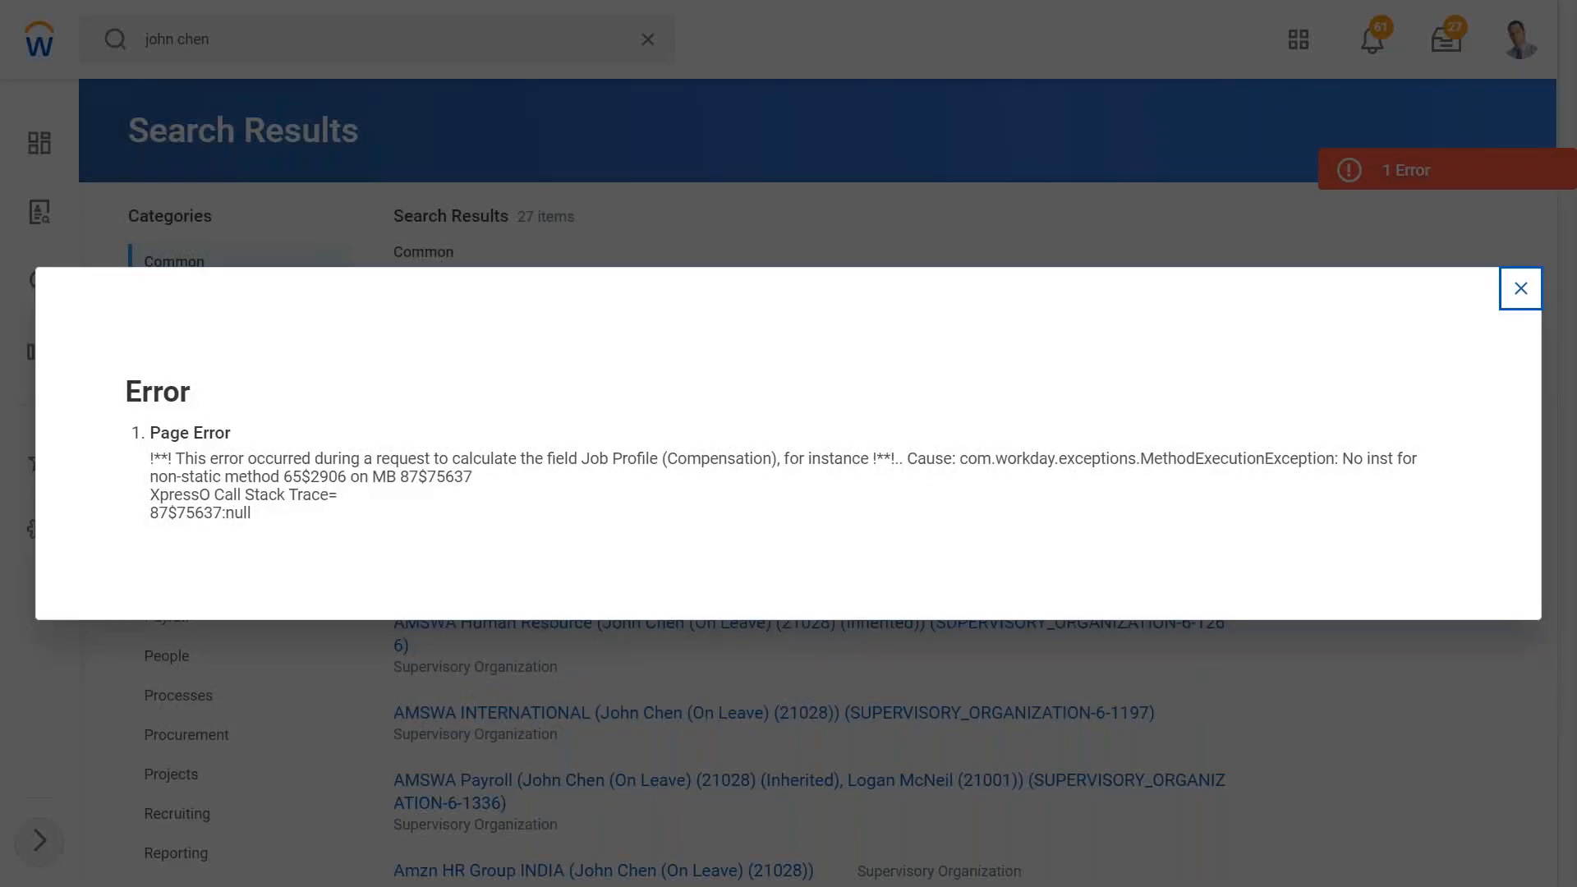
left_click(1521, 289)
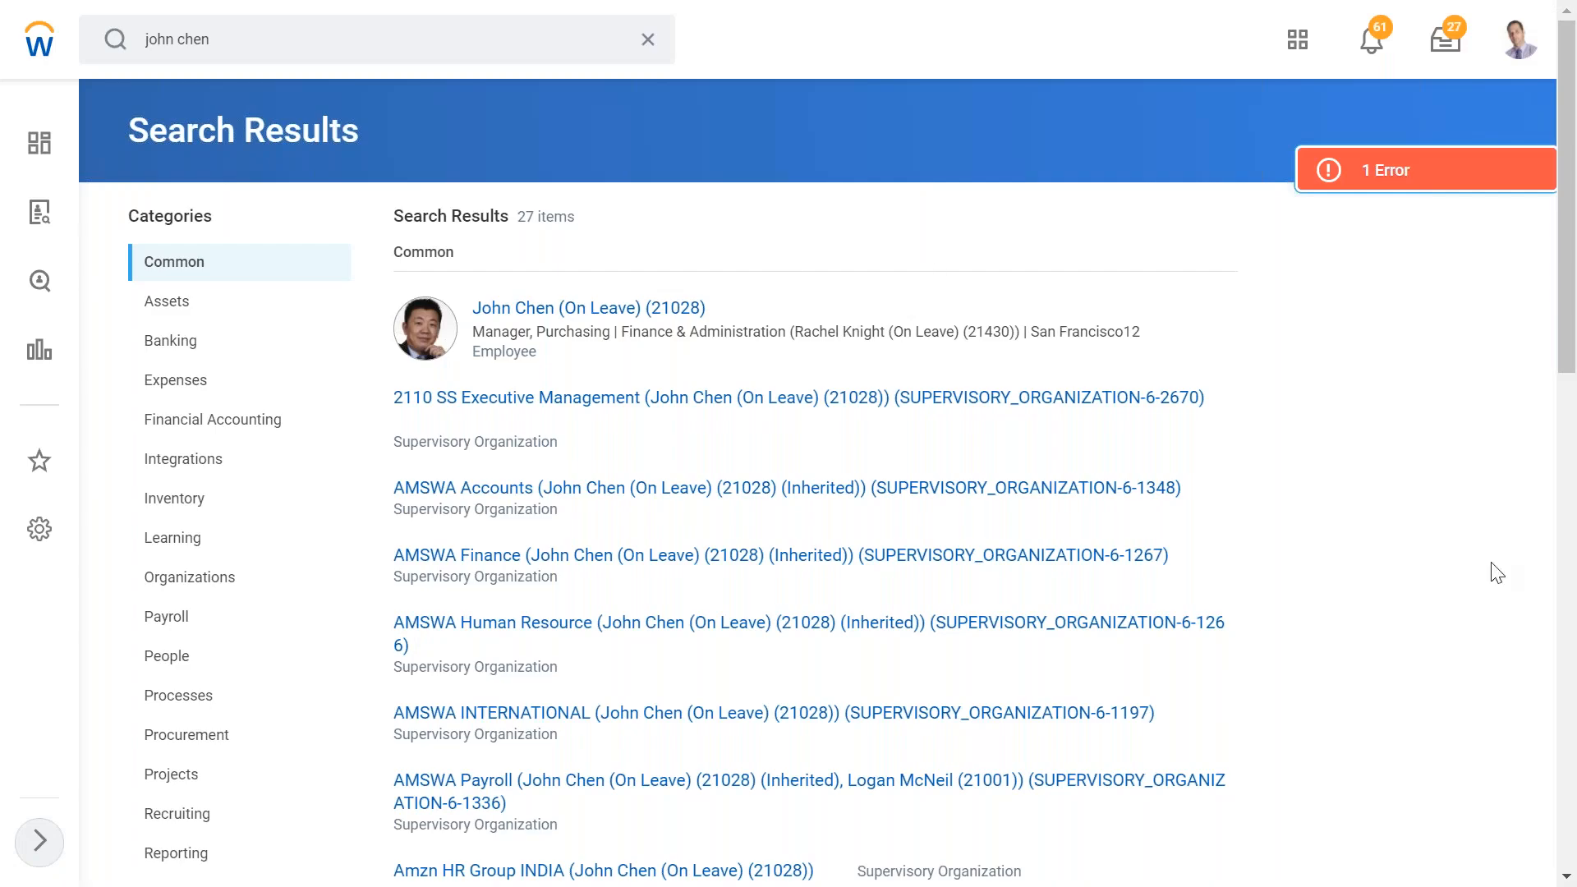
key("super")
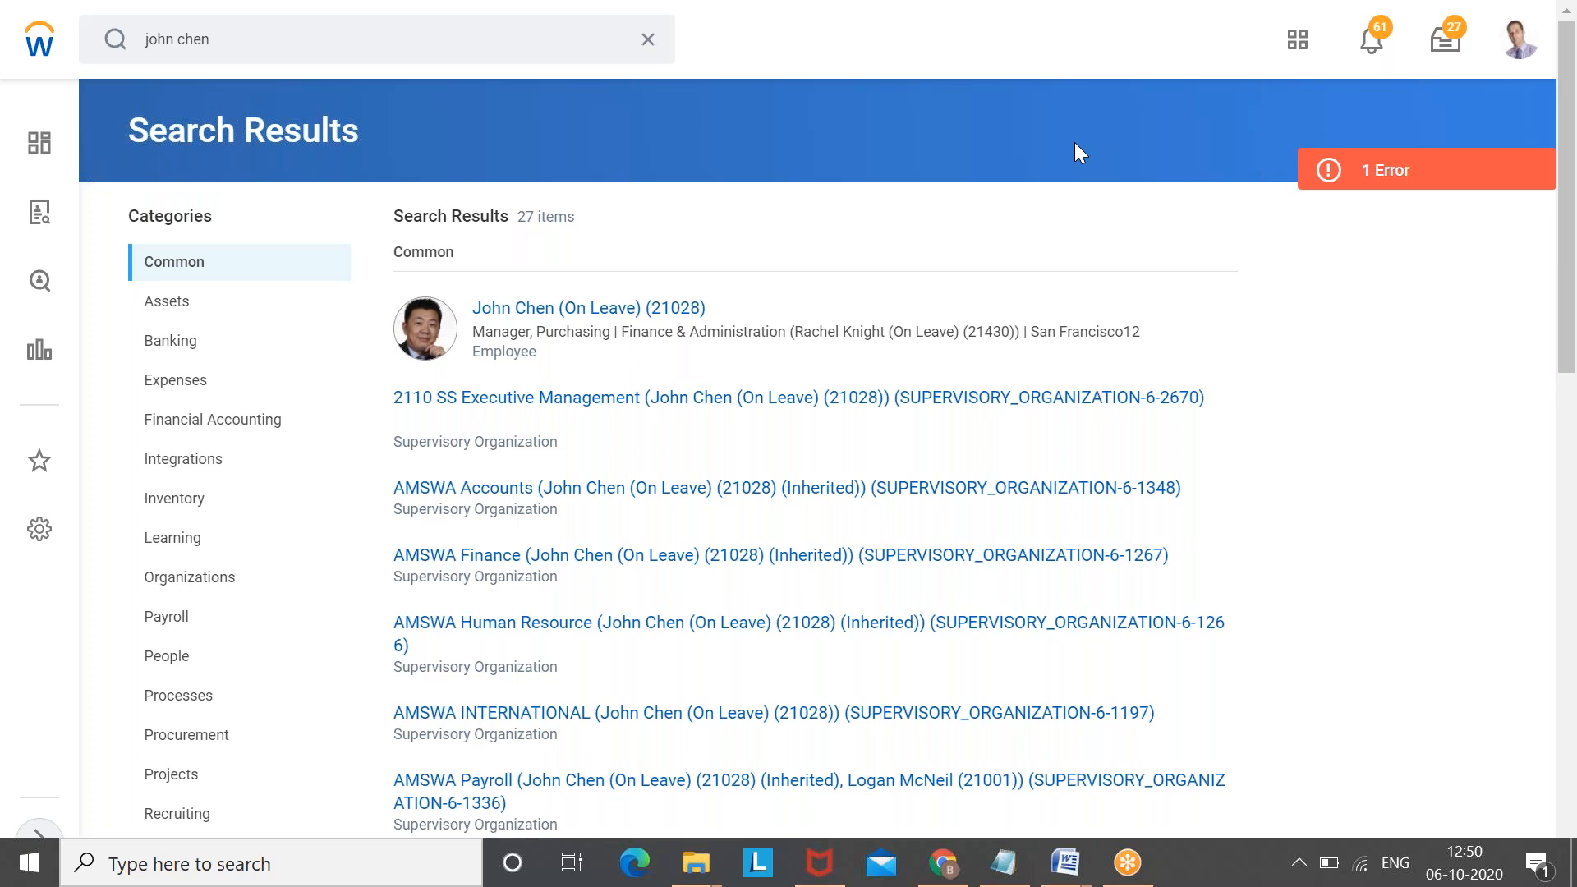
- Reopen the Edit Benefit Plan Year Definition task and select the U.S. 2020 Benefit Program
left_click(647, 39)
left_click(214, 39)
type("edit")
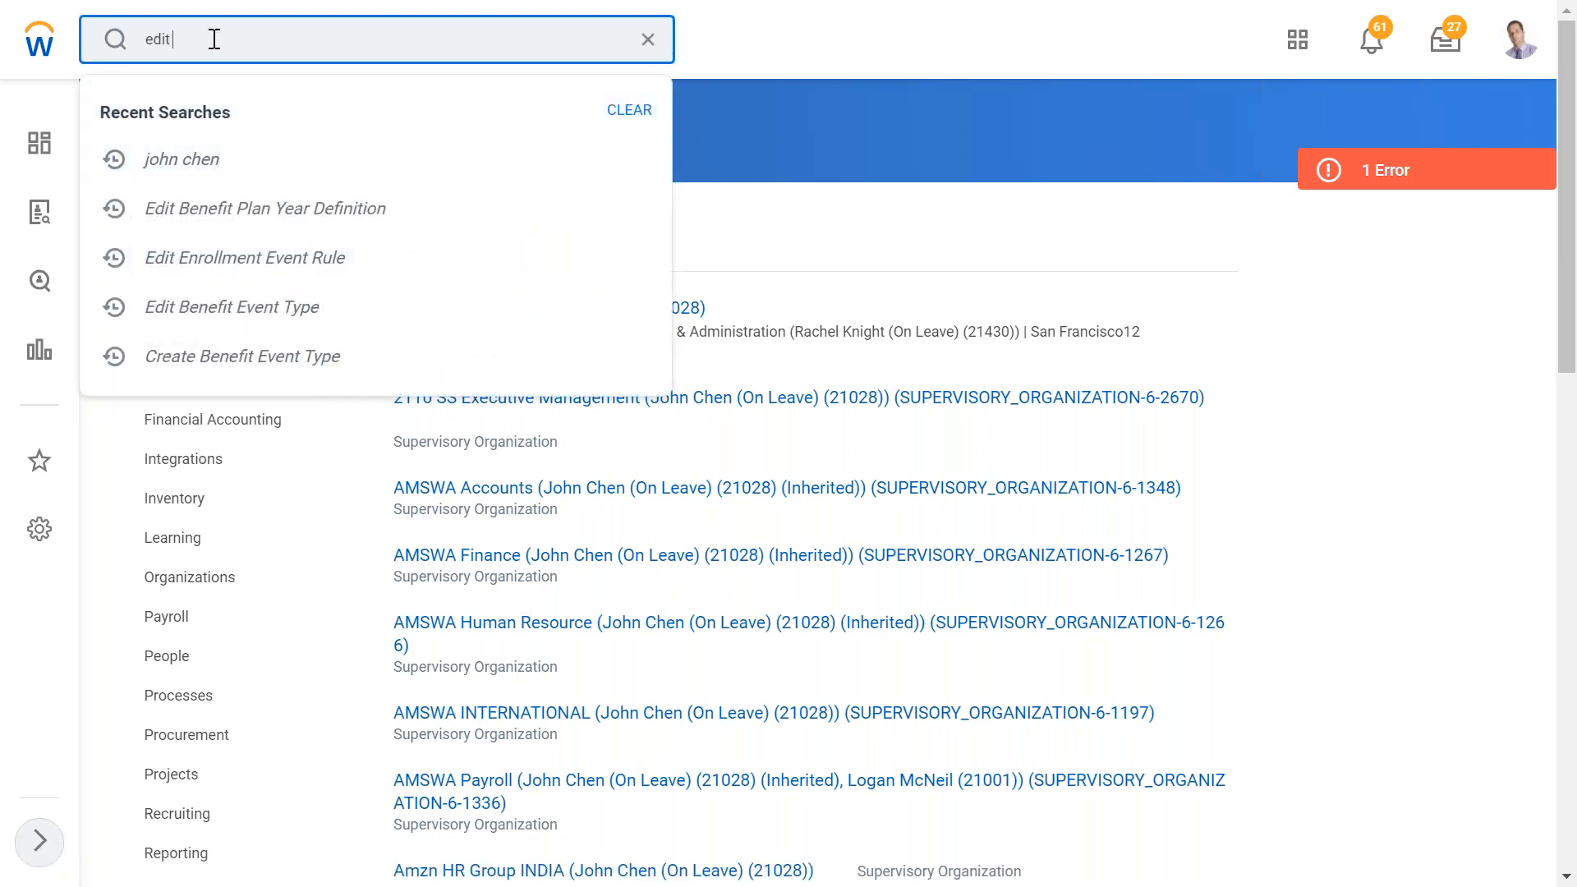
type(" ben plan year")
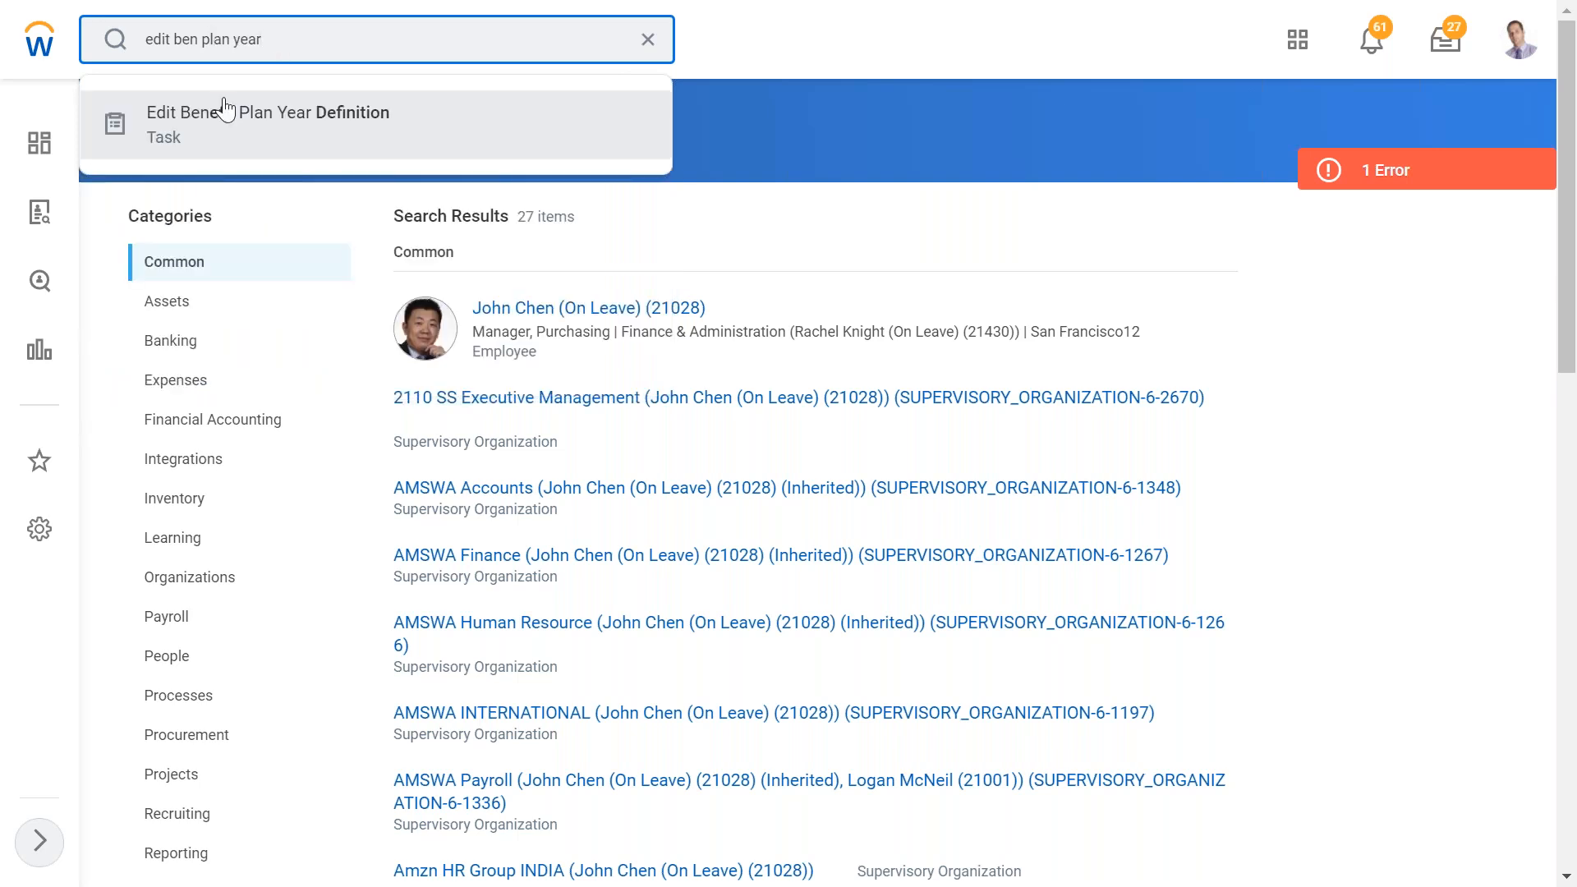
left_click(225, 113)
left_click(536, 237)
left_click(592, 278)
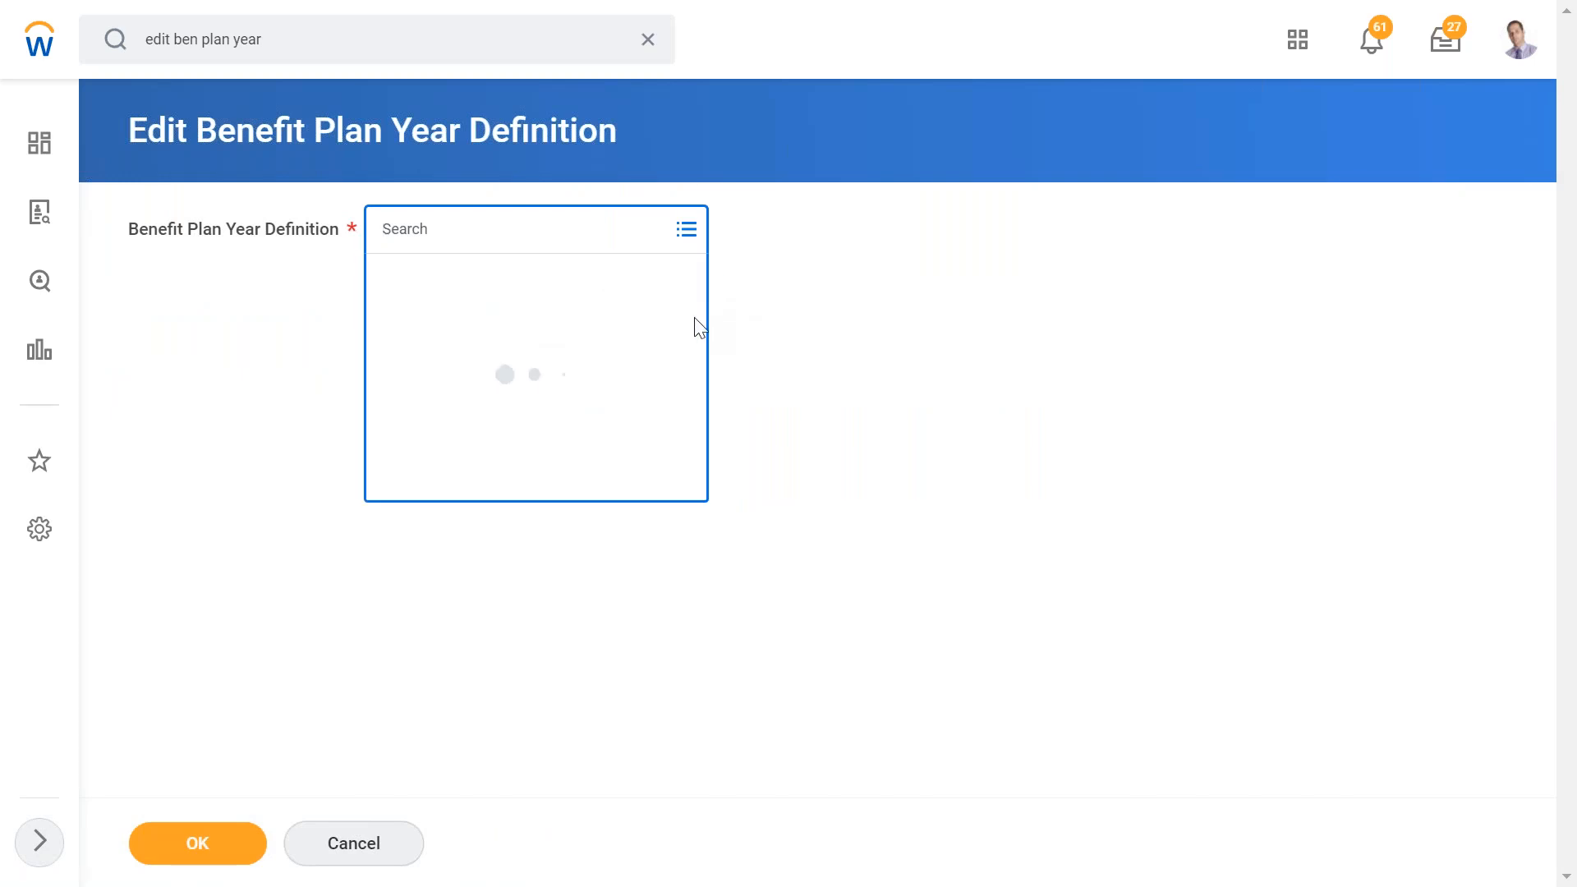
left_click_drag(692, 329, 677, 661)
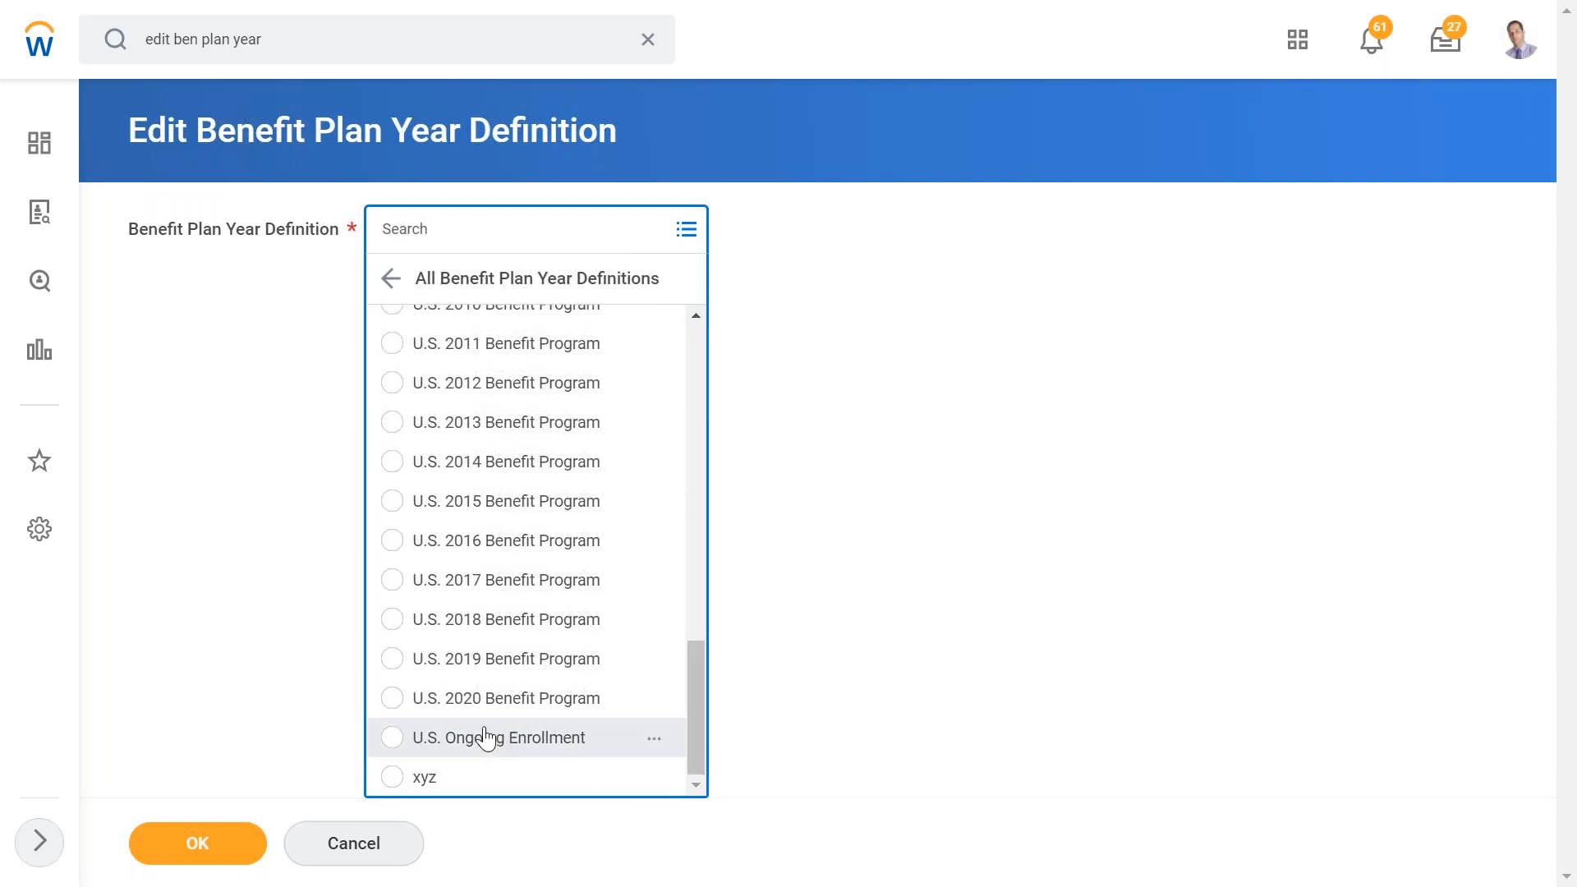
left_click(473, 700)
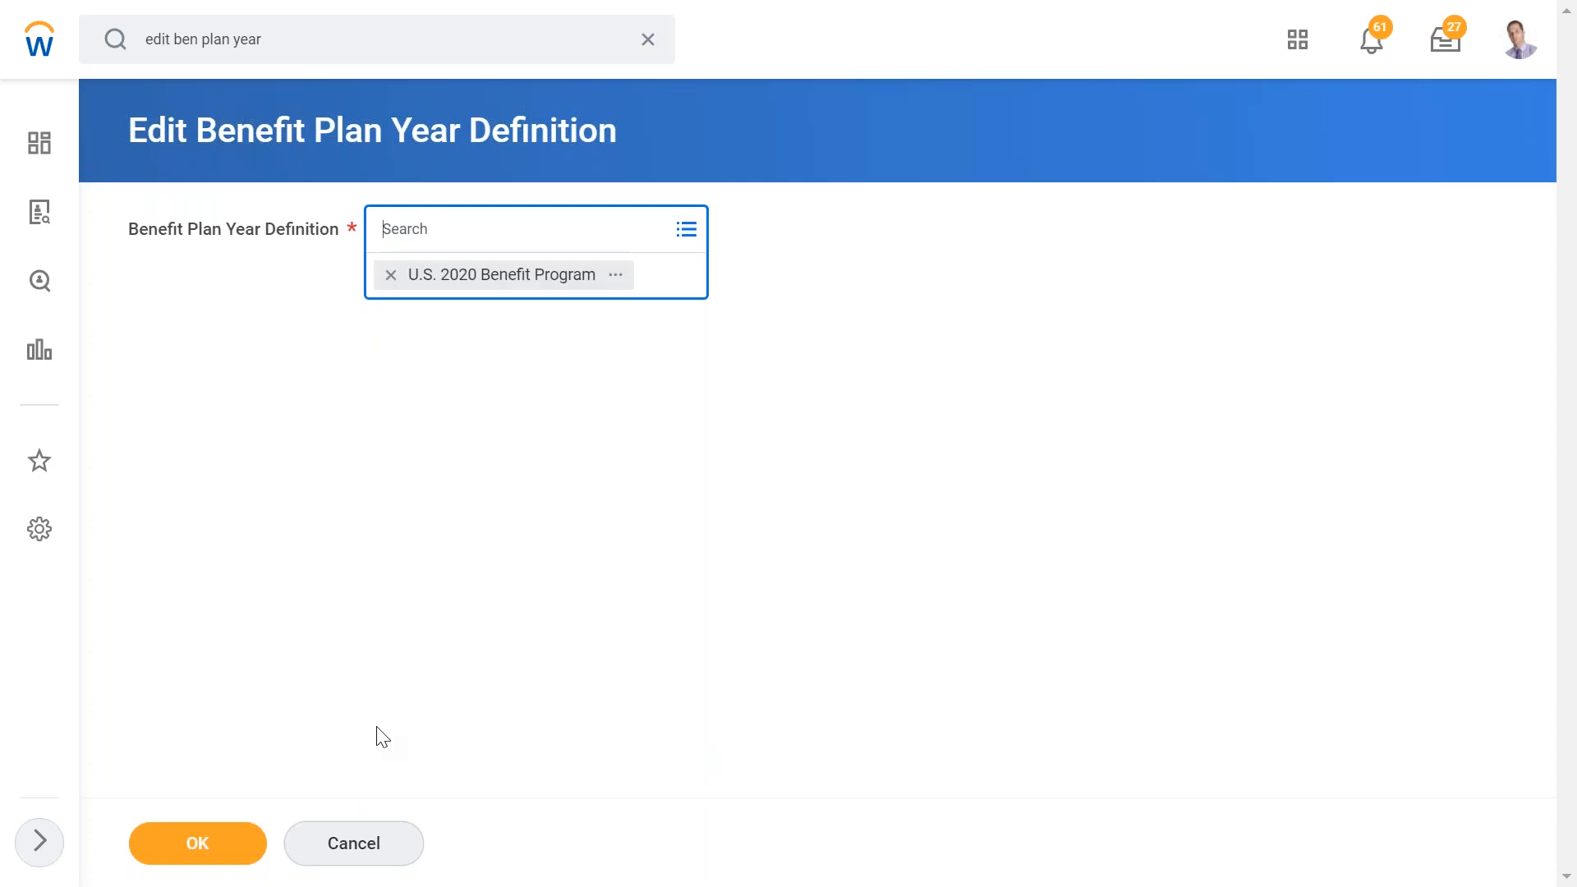
left_click(165, 862)
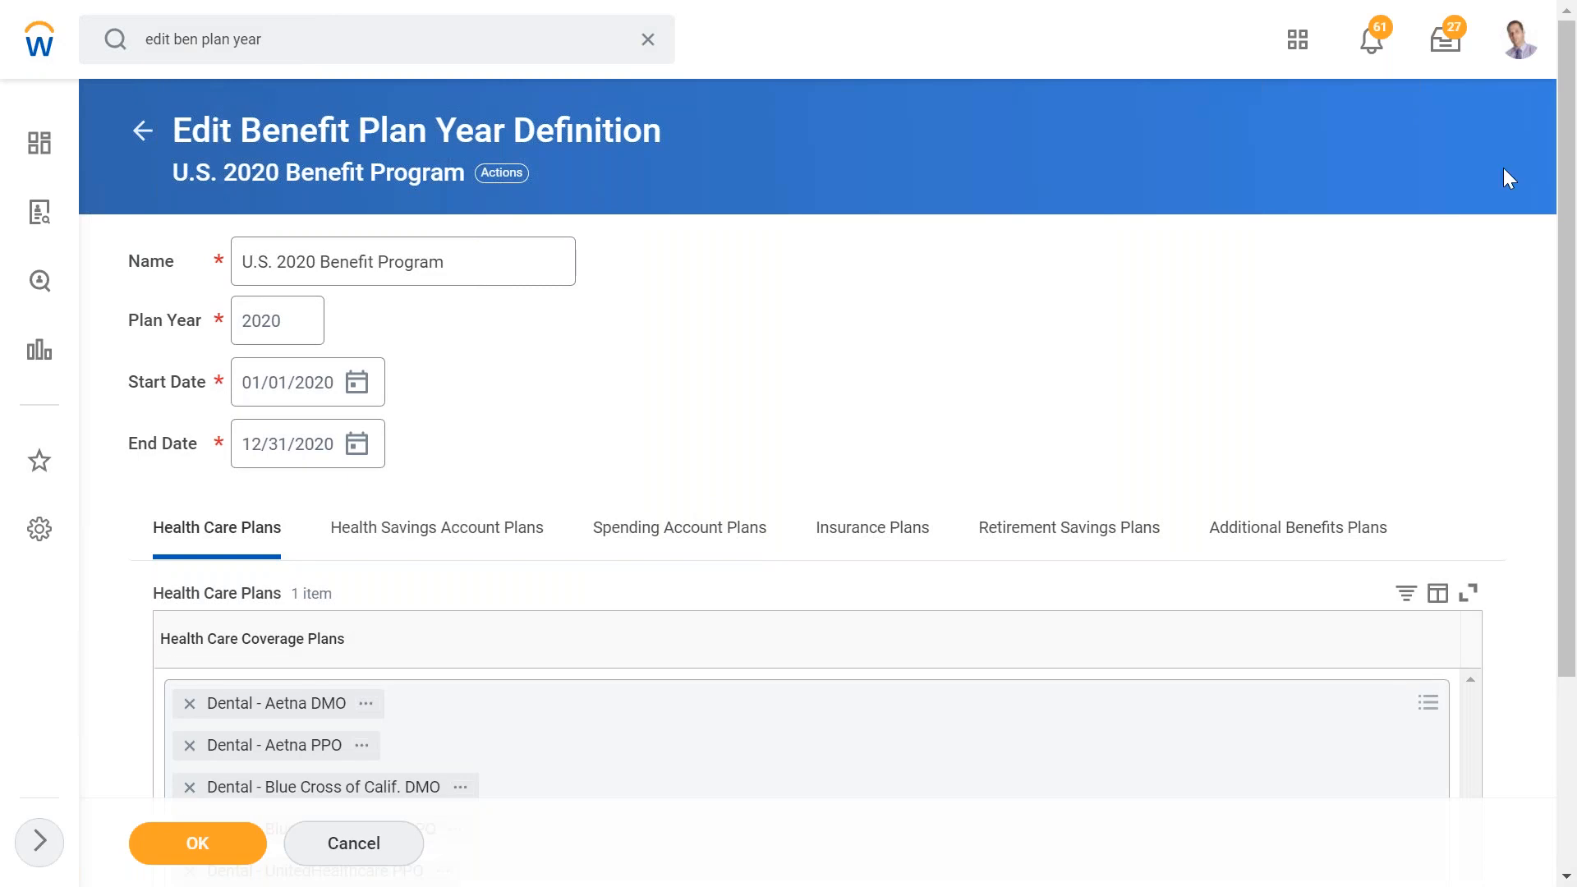
- Set the plan year's end date to 12/31/2021 using the date picker
scroll(1575, 339, "down", 3)
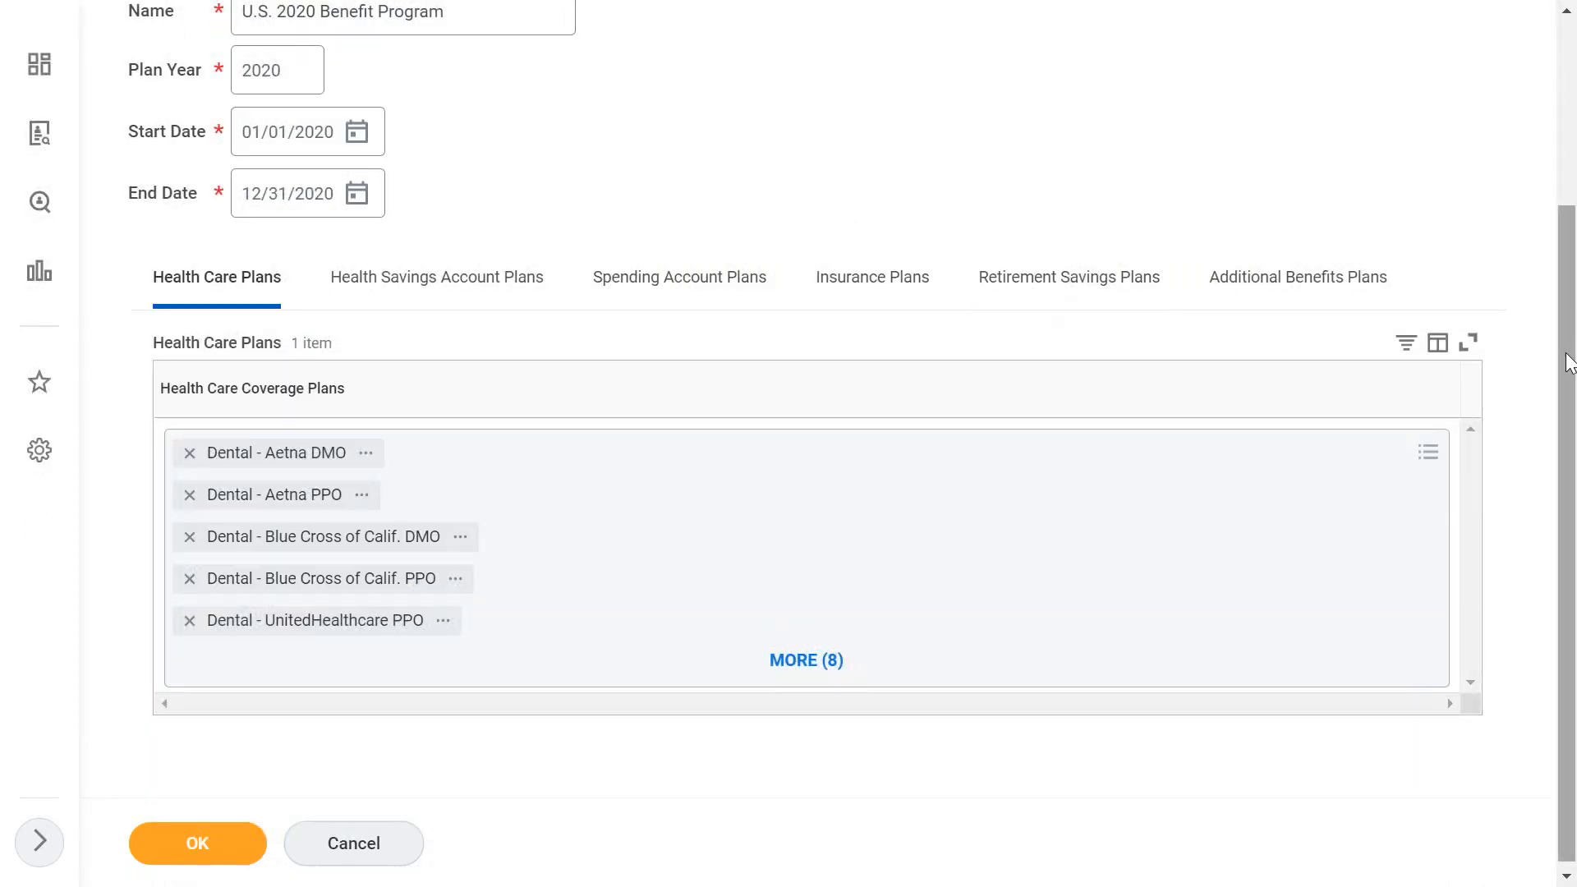
scroll(1569, 361, "up", 2)
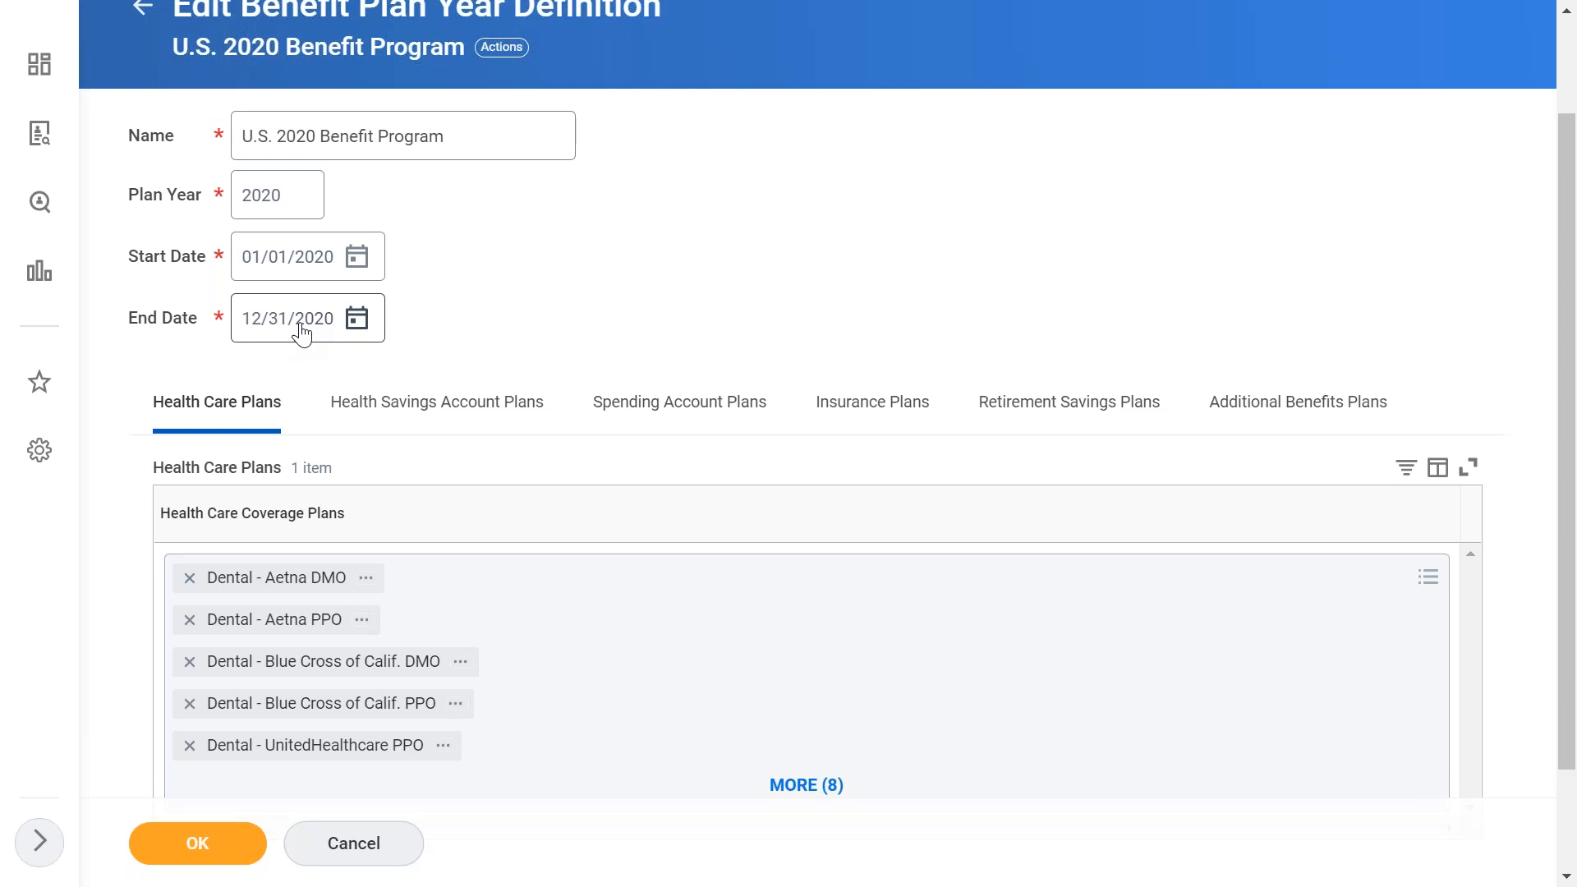
left_click(357, 318)
left_click(739, 312)
left_click(738, 312)
left_click(738, 312)
left_click(739, 312)
left_click(738, 312)
left_click(739, 313)
left_click(739, 312)
left_click(738, 312)
left_click(739, 312)
left_click(738, 312)
left_click(739, 312)
left_click(738, 313)
left_click(739, 313)
left_click(413, 316)
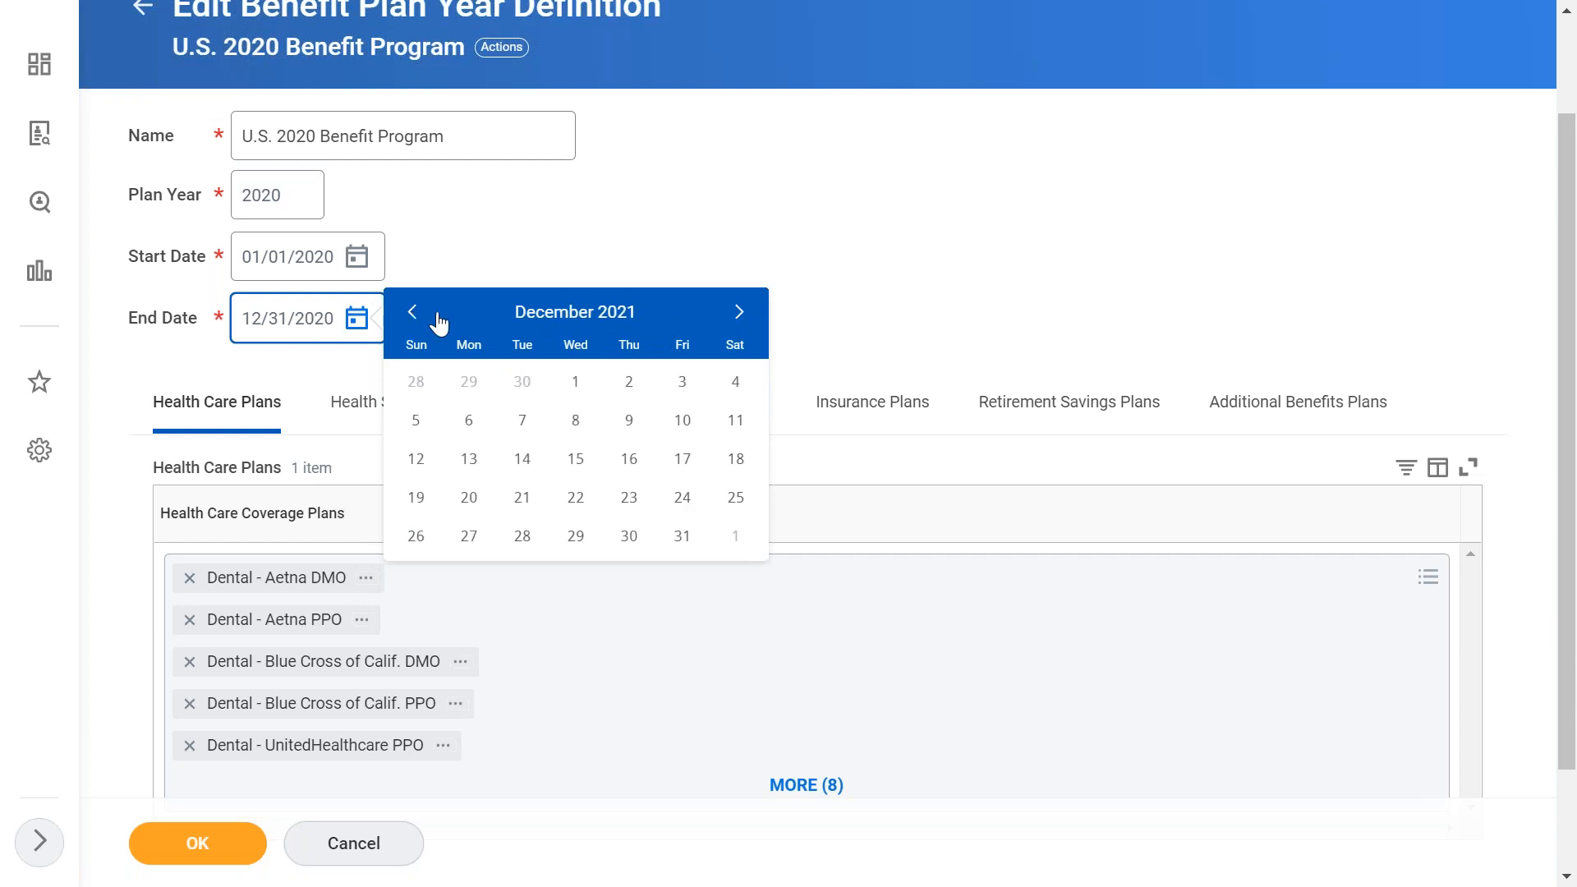
left_click(684, 536)
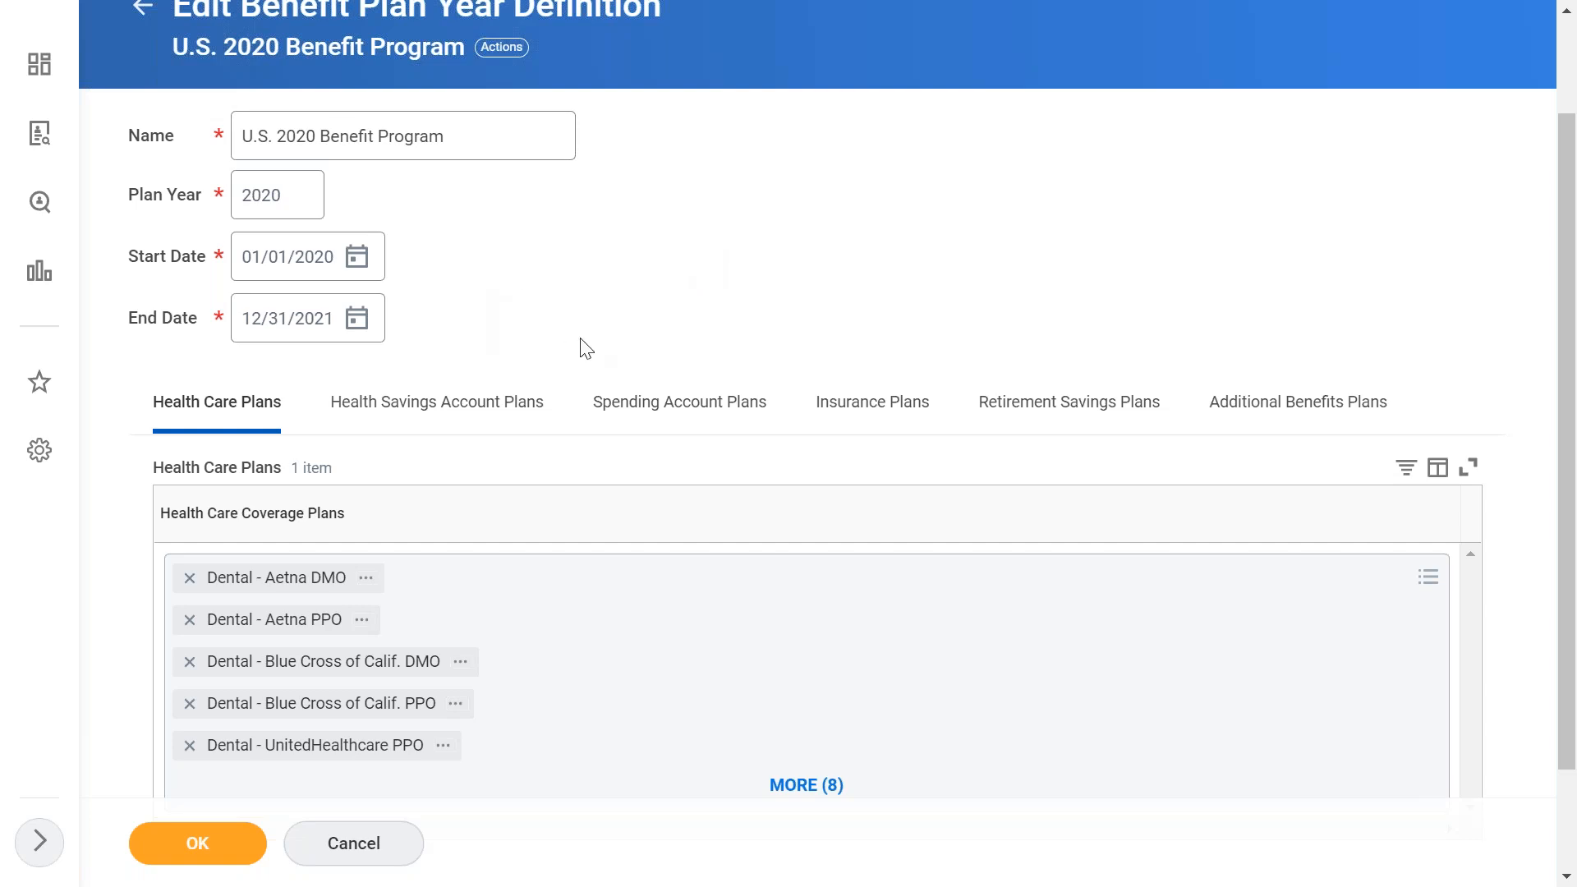
- Change the end date's year back so it reads 12/31/2020
left_click(357, 320)
left_click(328, 328)
type("2020")
left_click(608, 293)
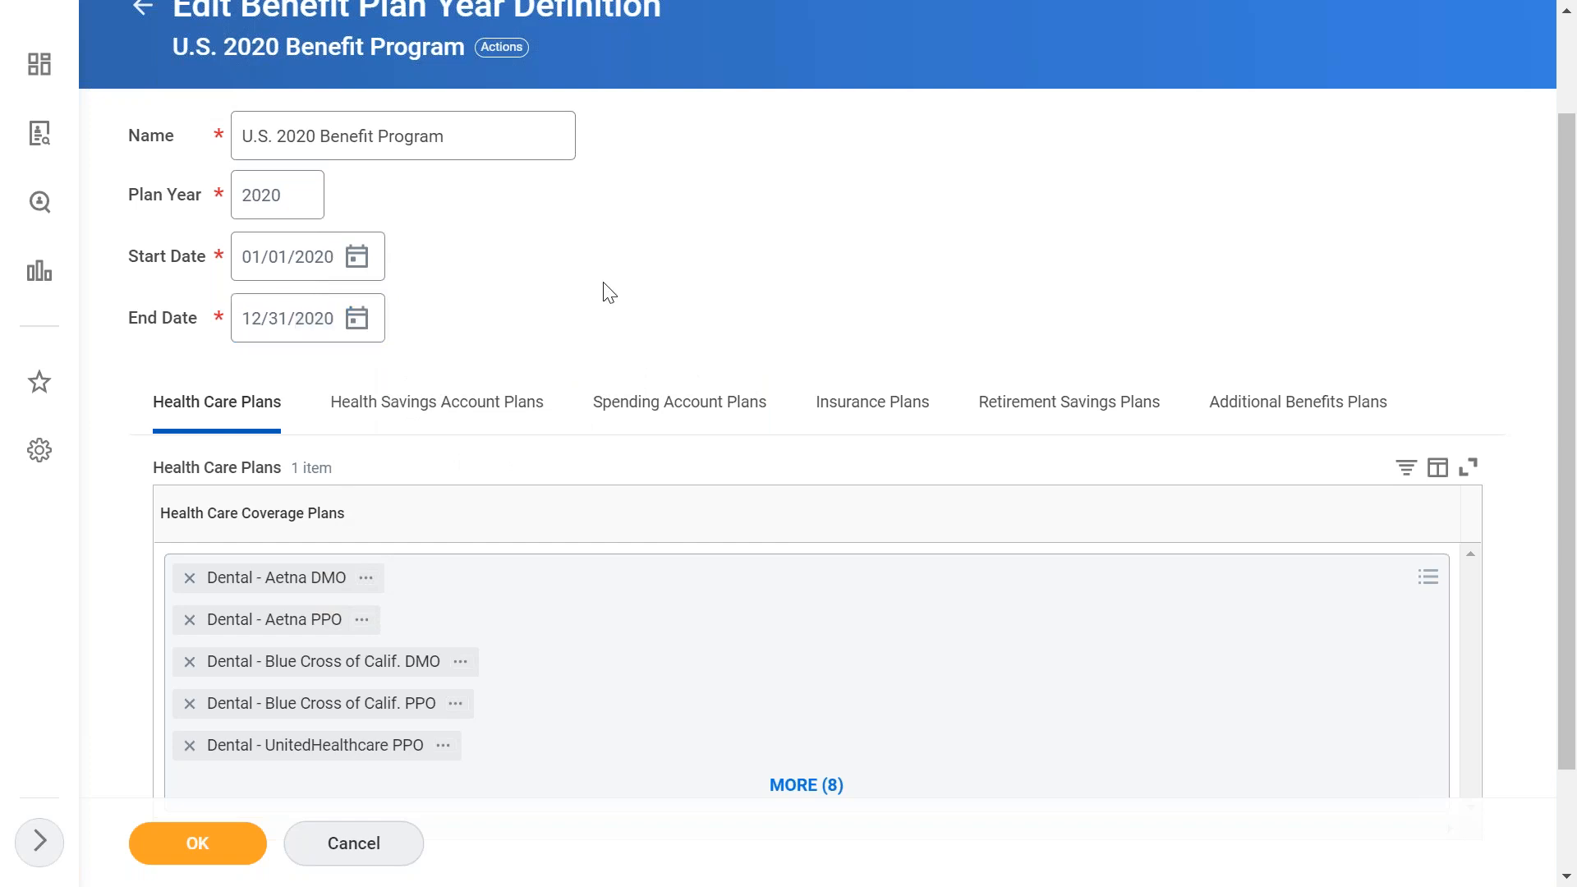